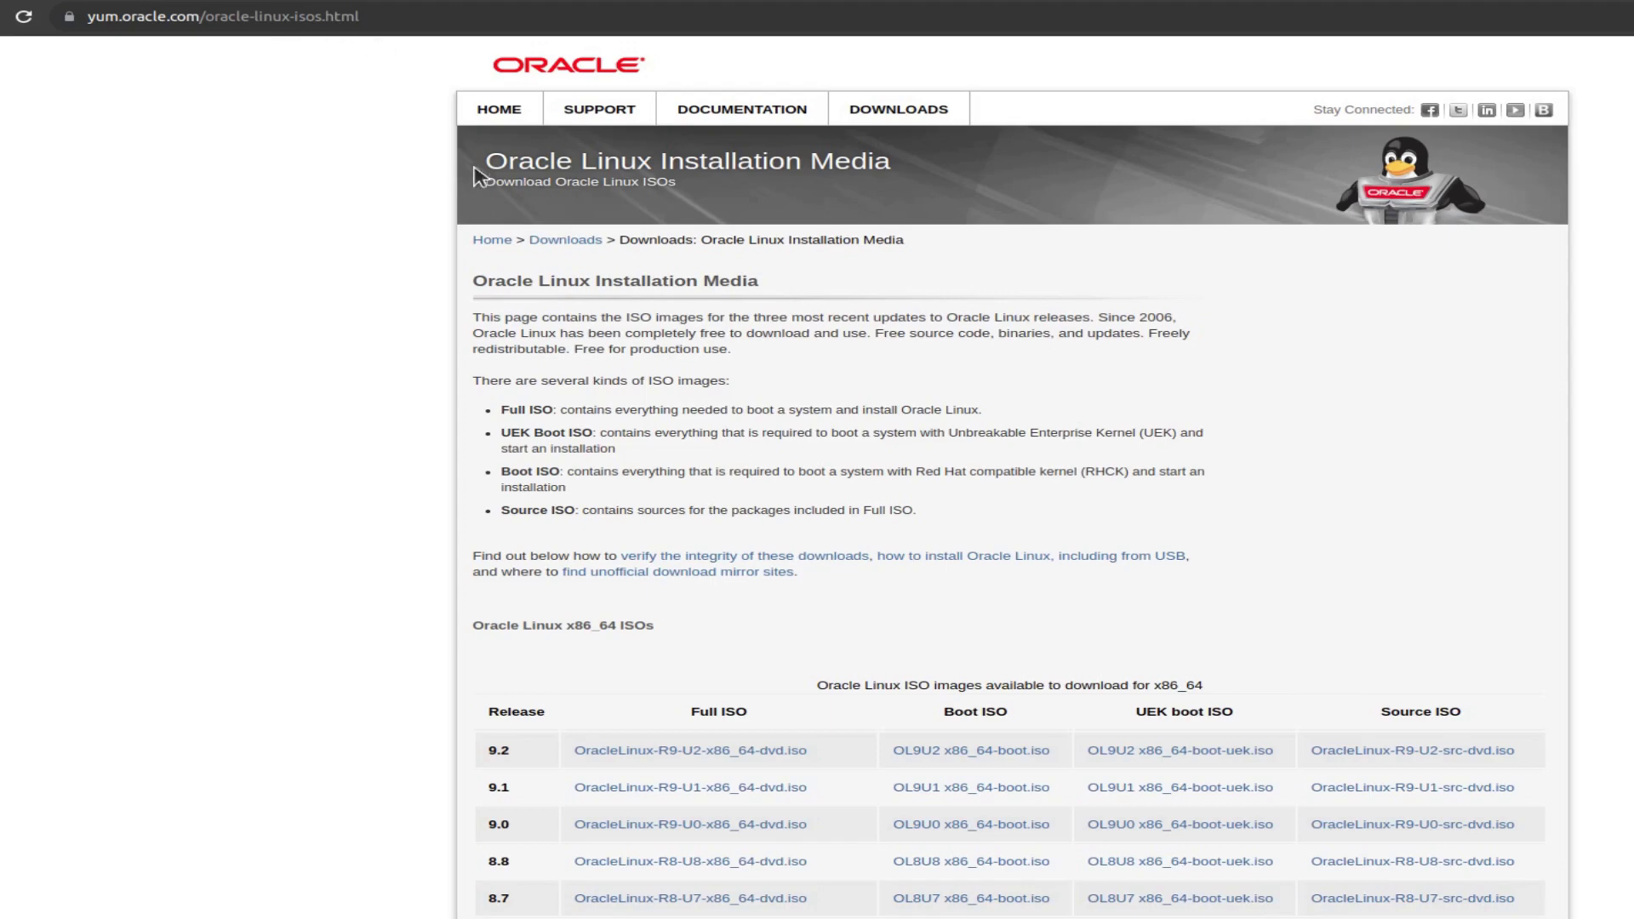
Scroll down the Oracle Linux Installation Media page to the x86_64 ISOs table
scroll(981, 520, down, 6)
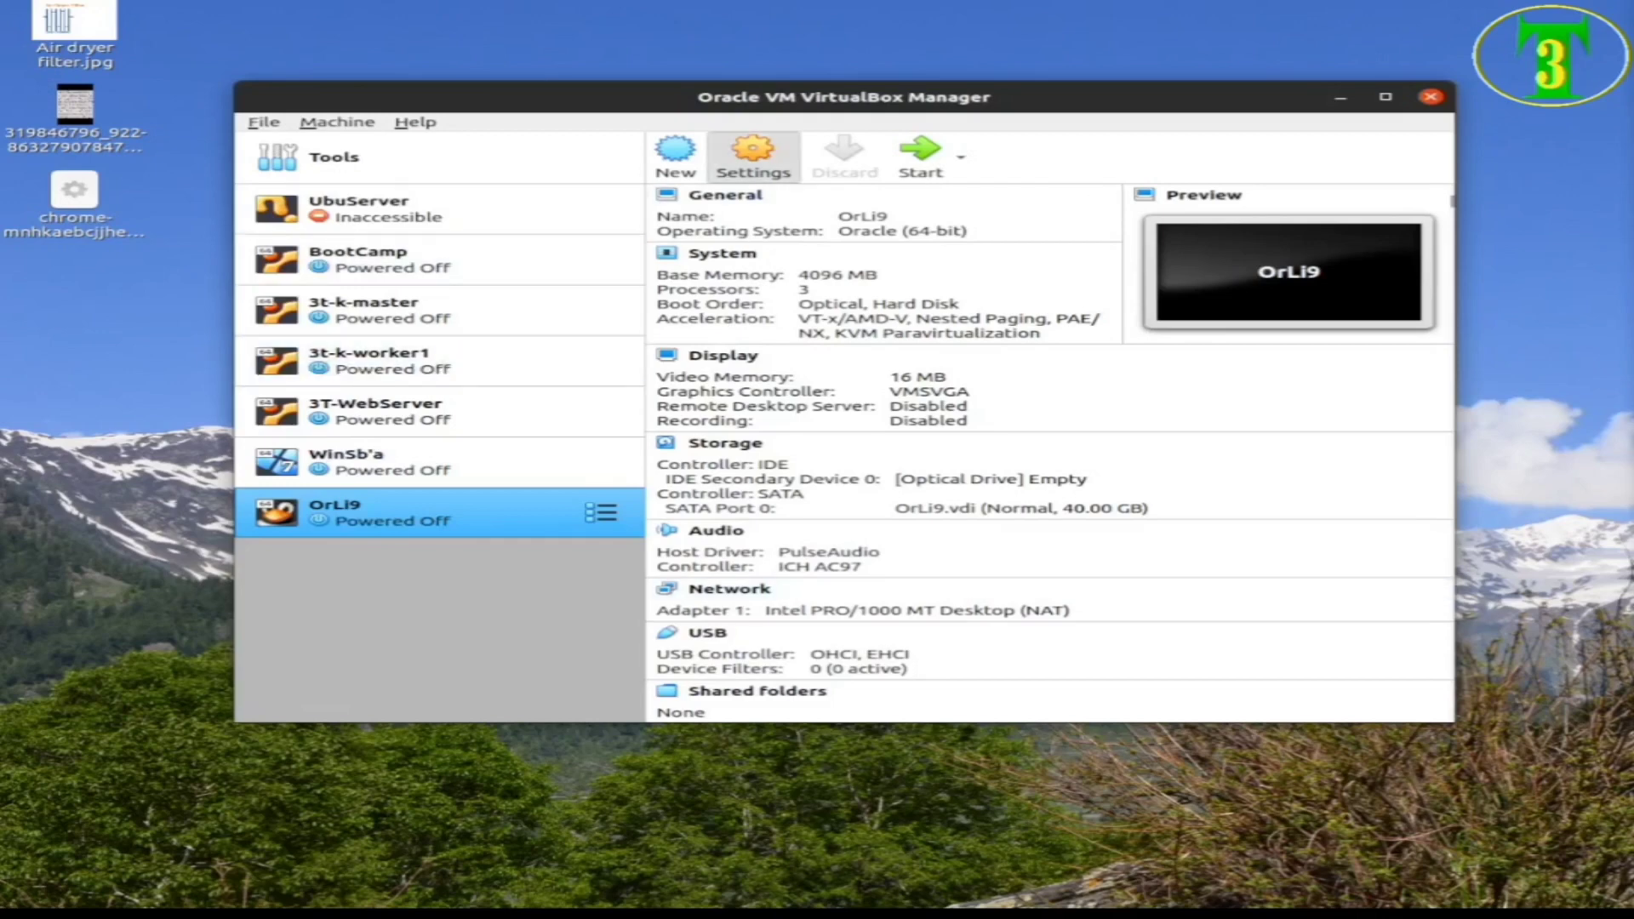
Attach OracleLinux-R9-U2-x86_64-dvd.iso to OrLi9's empty IDE optical drive in Storage settings
click(754, 153)
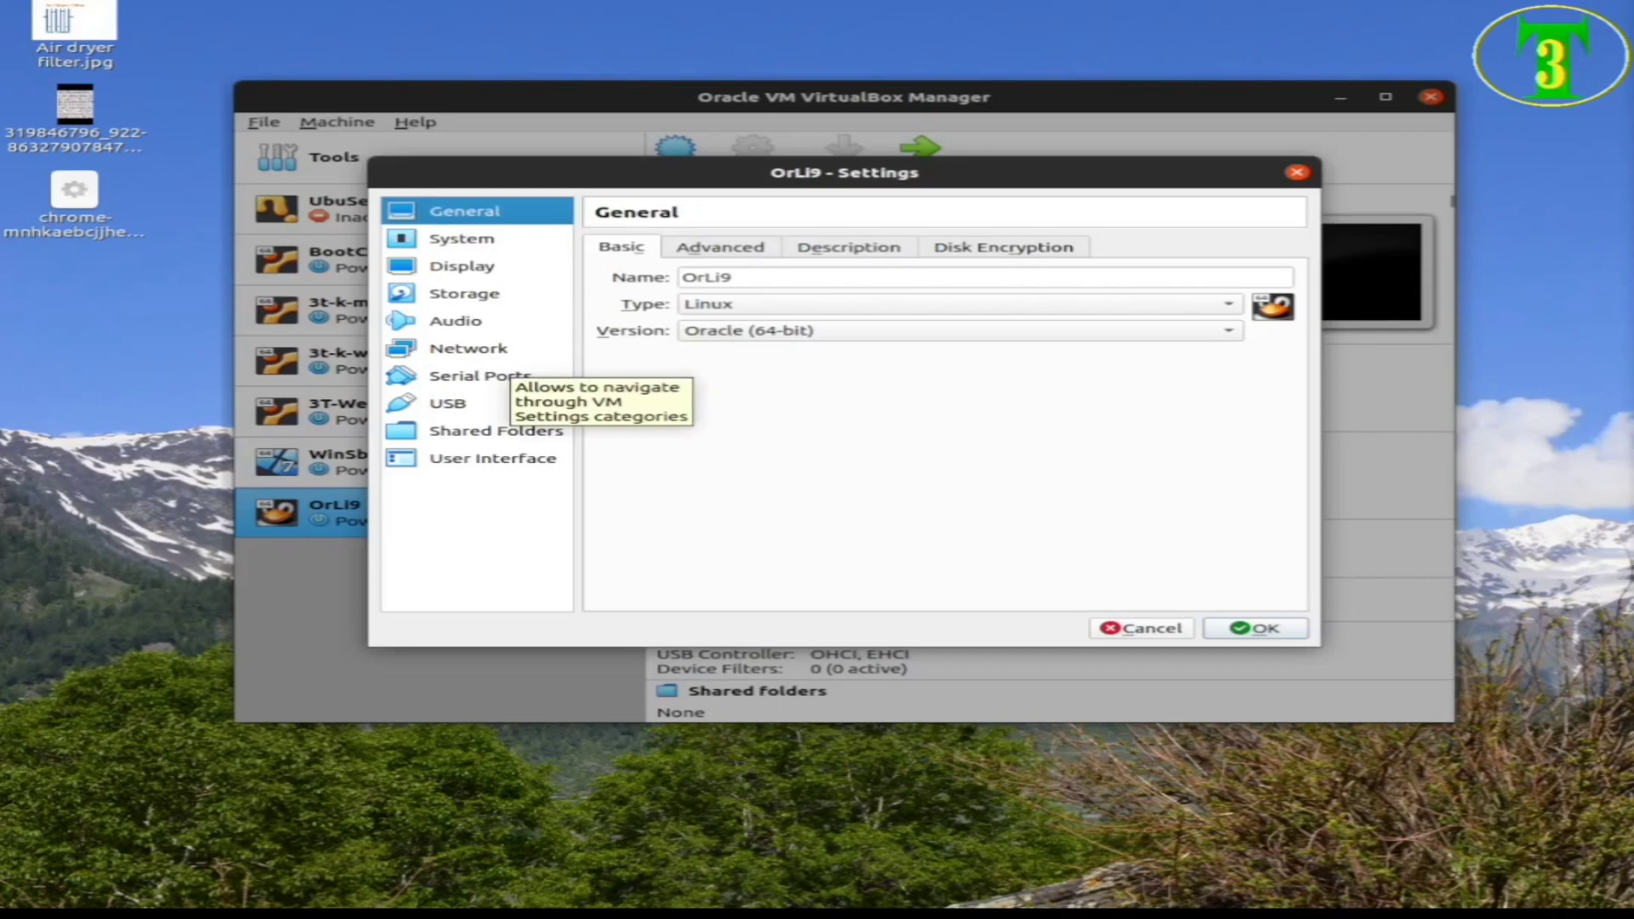
click(464, 293)
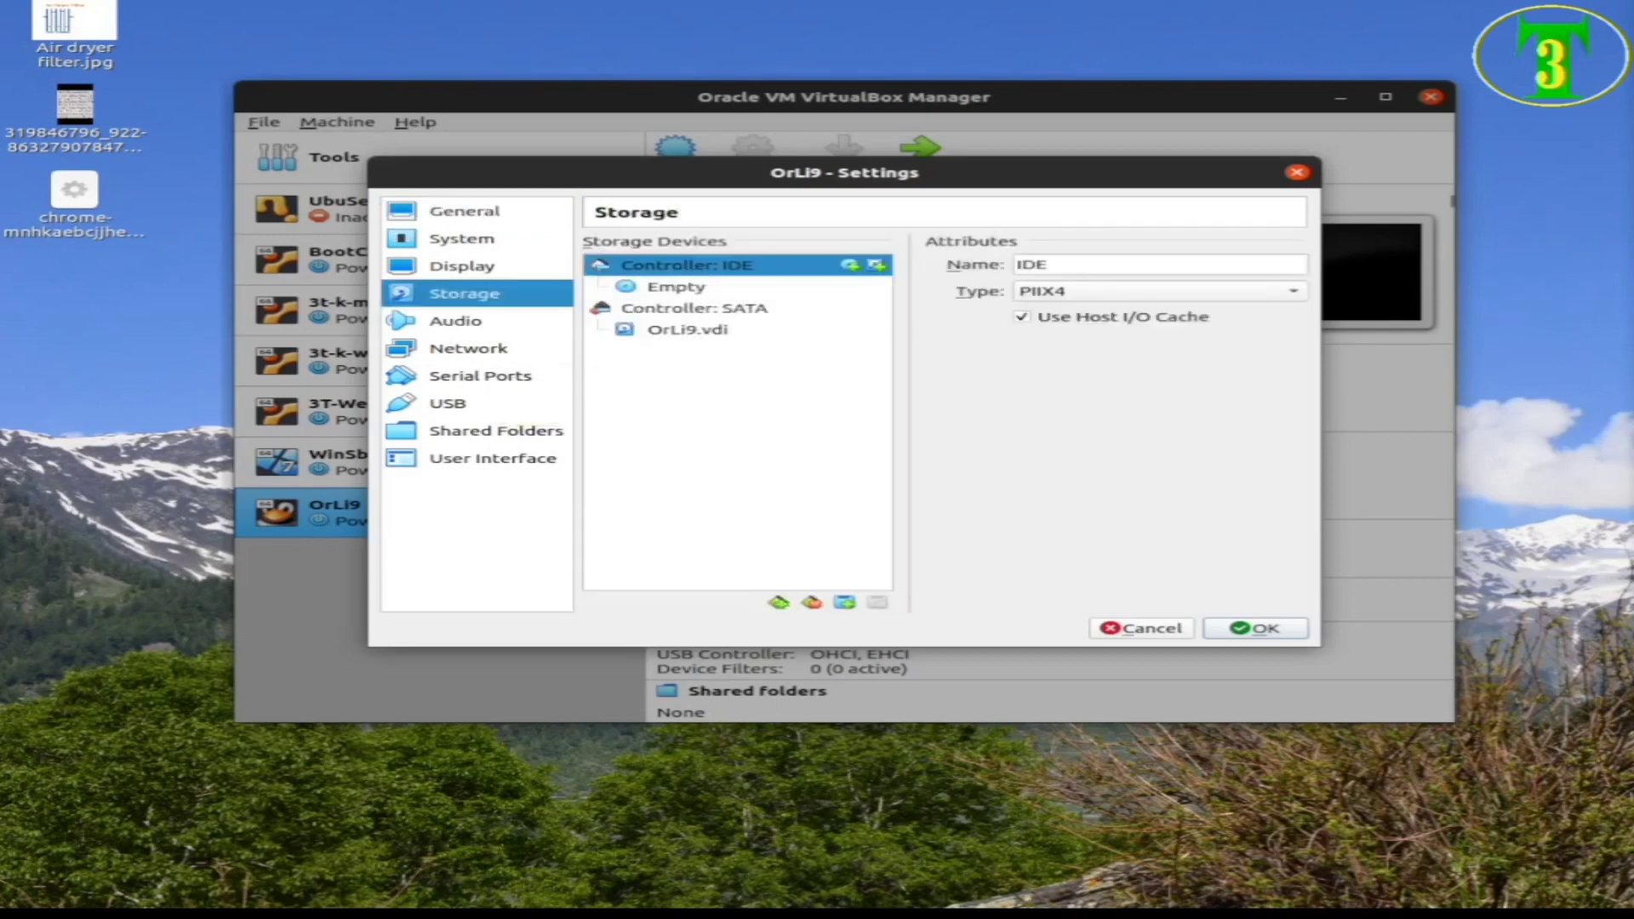
click(677, 287)
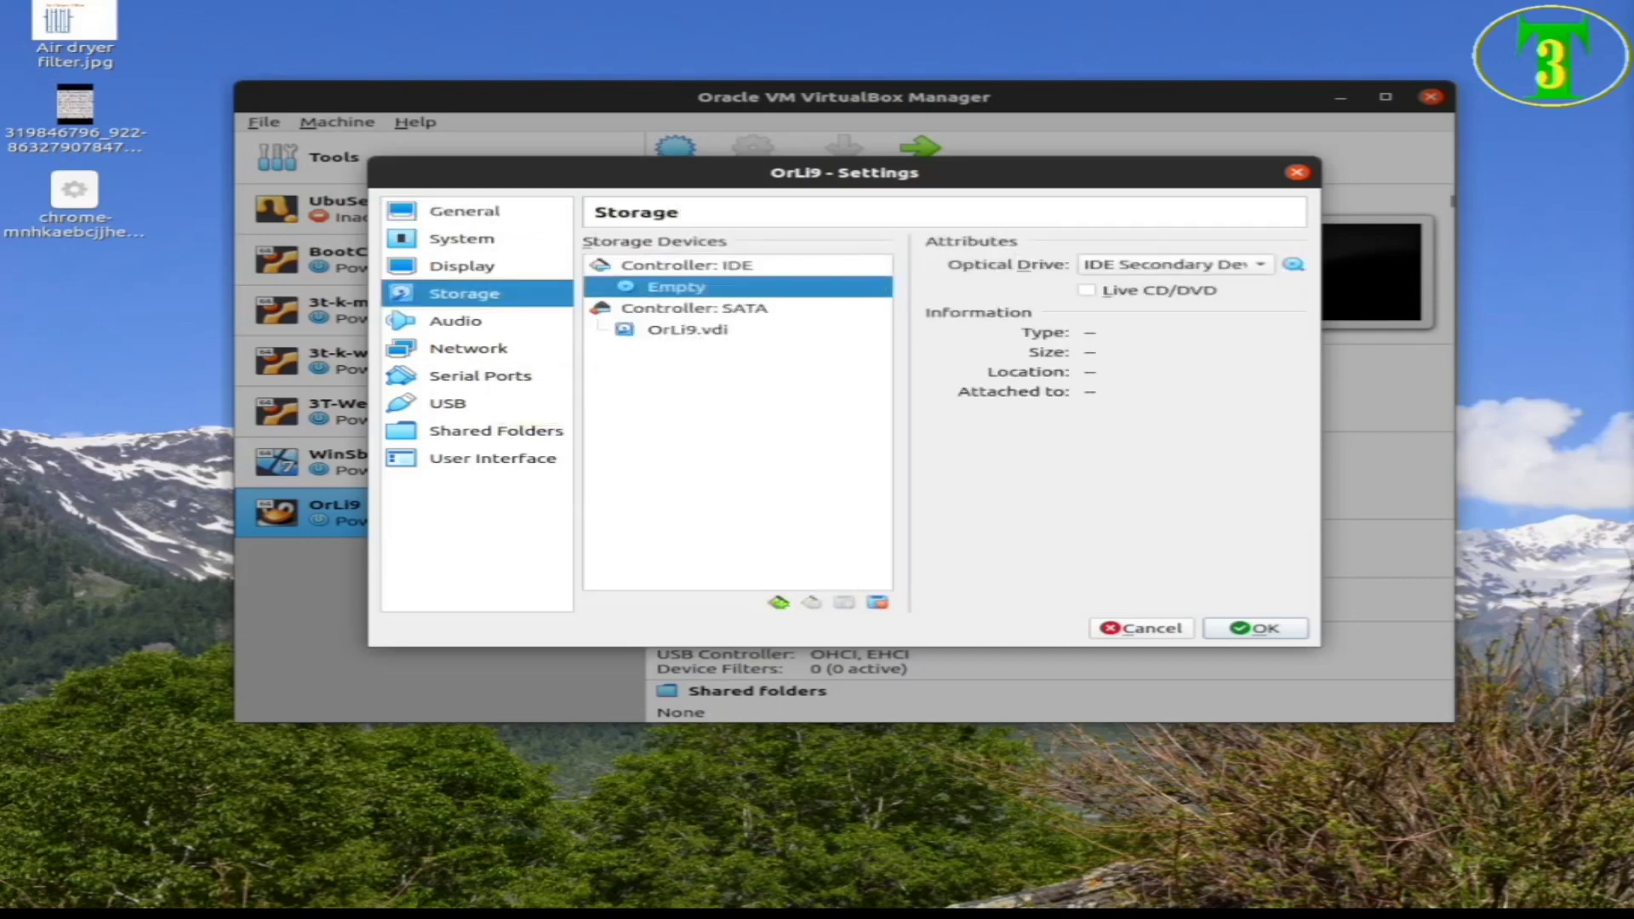
click(1294, 264)
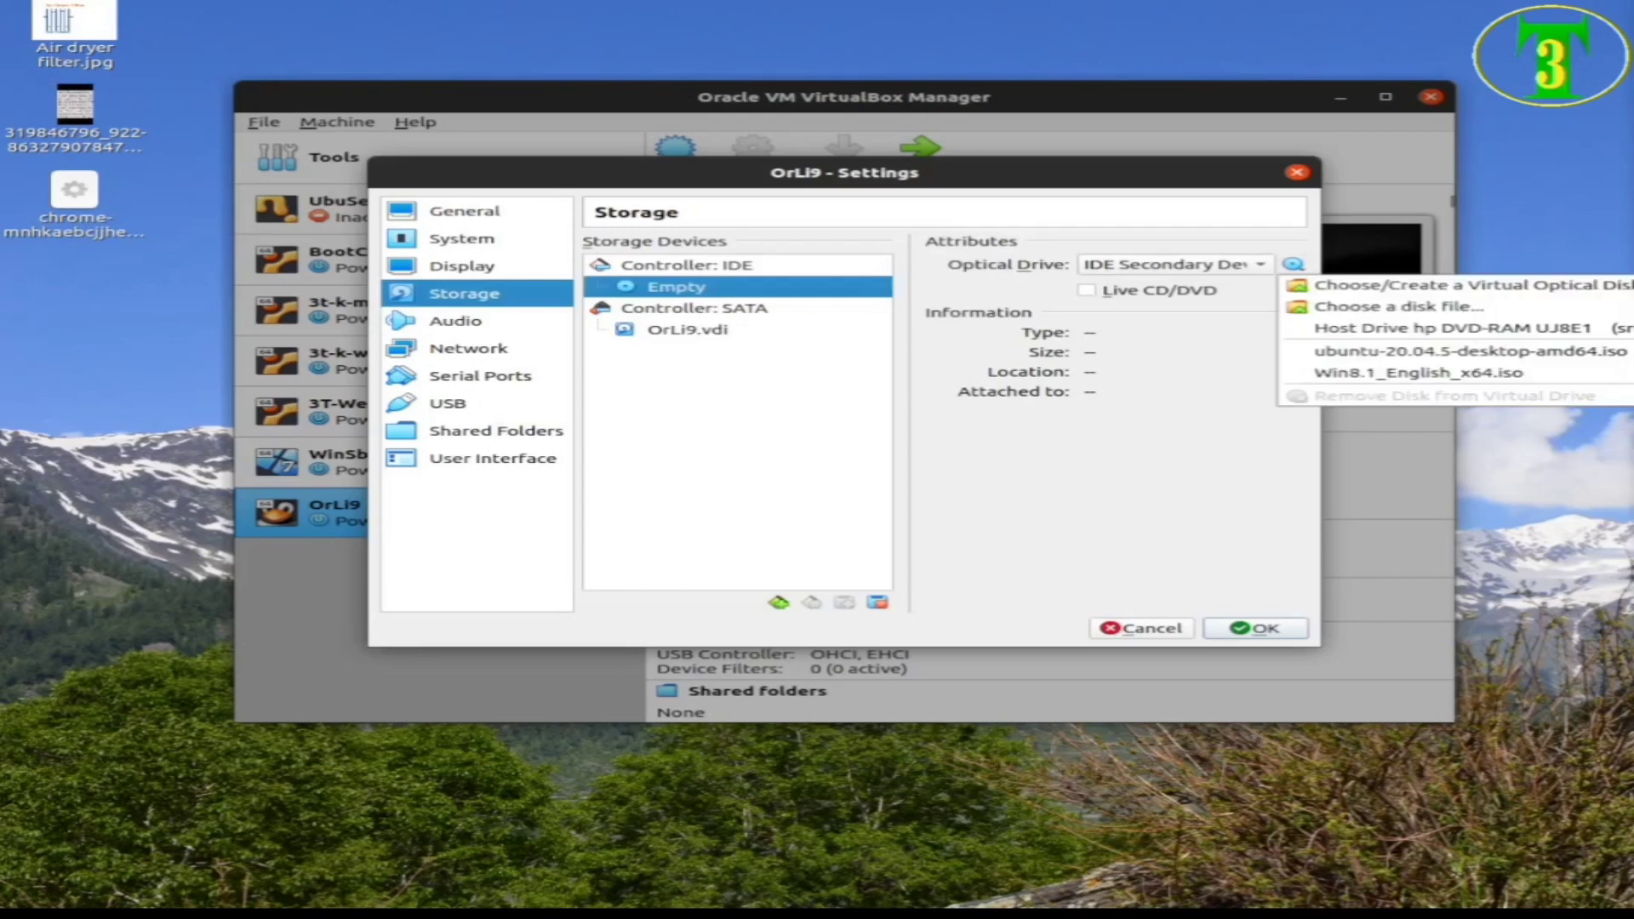
click(1395, 306)
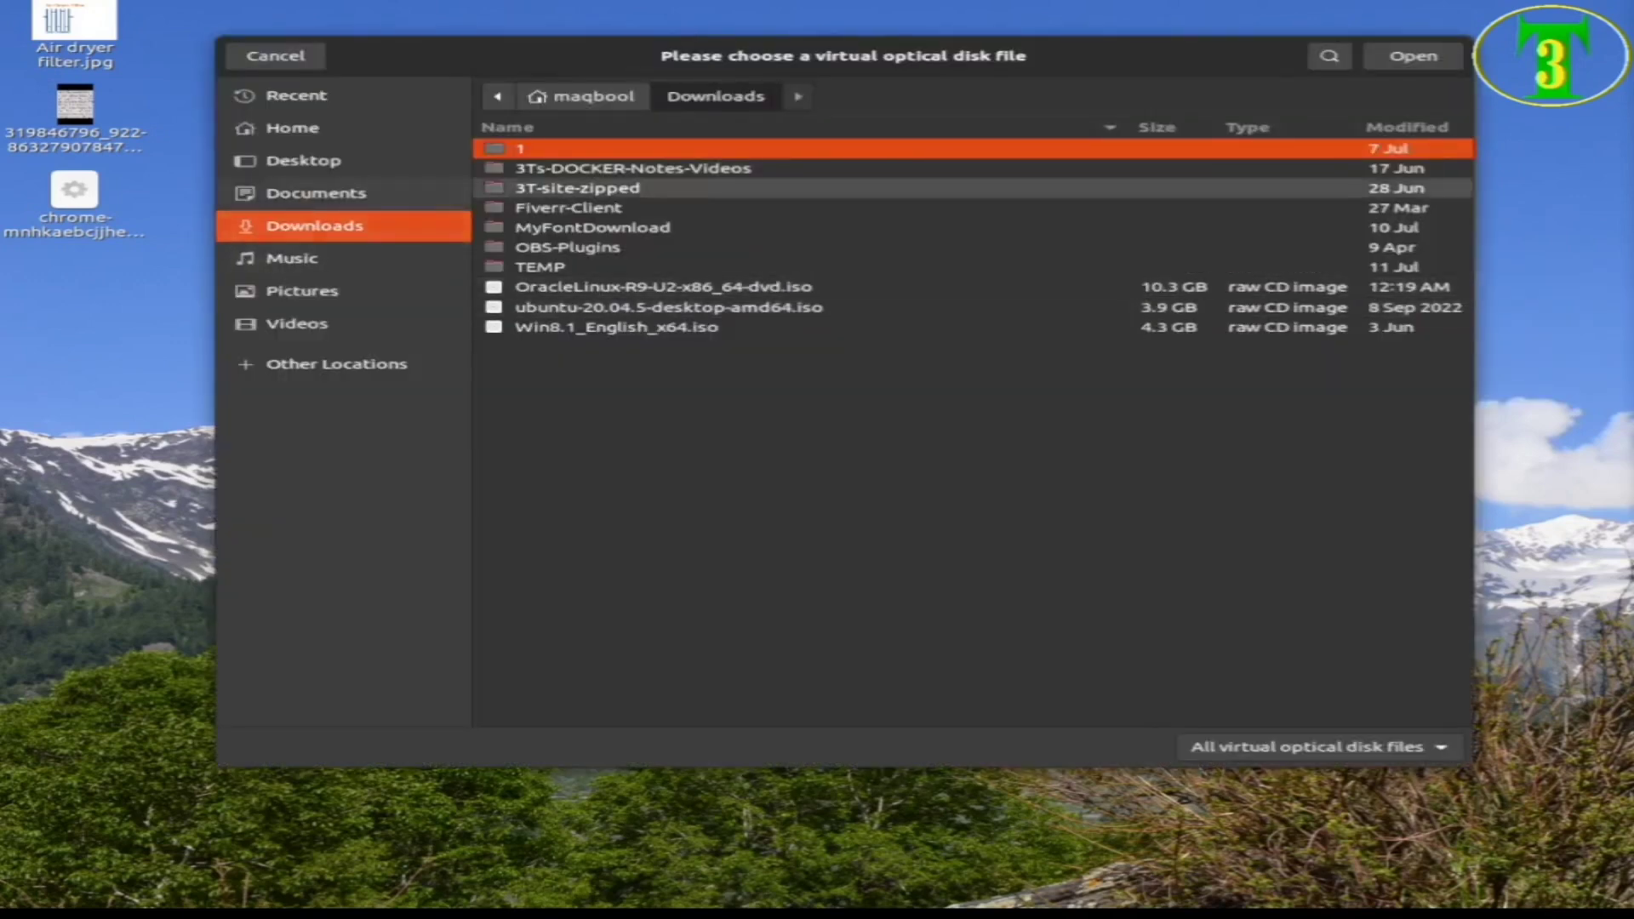
click(664, 287)
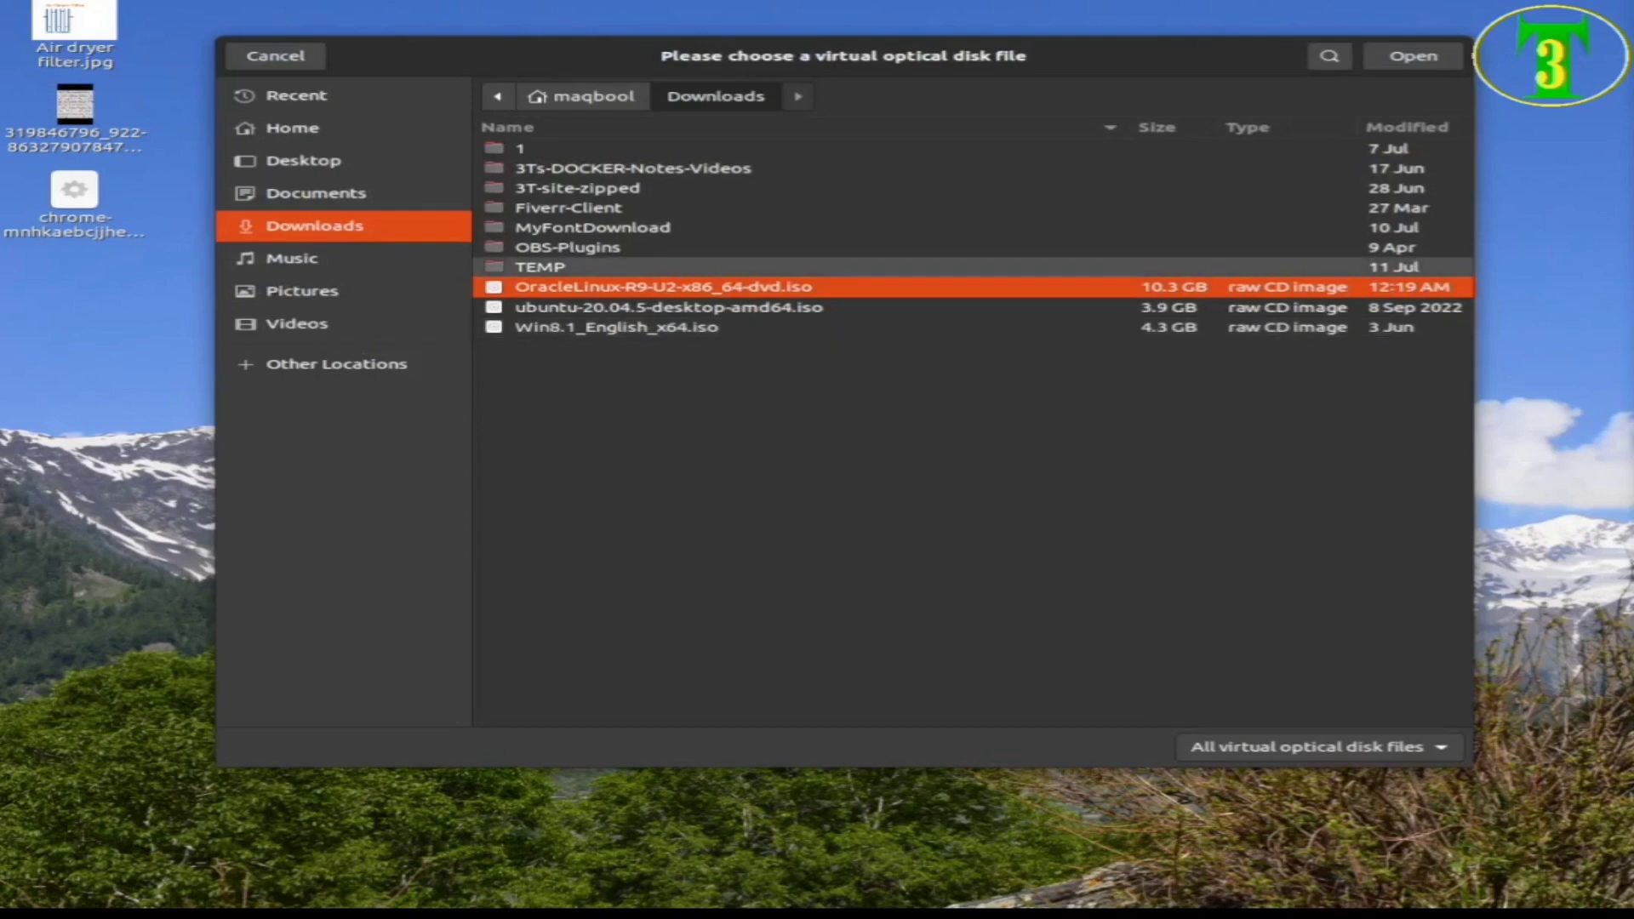
key(Return)
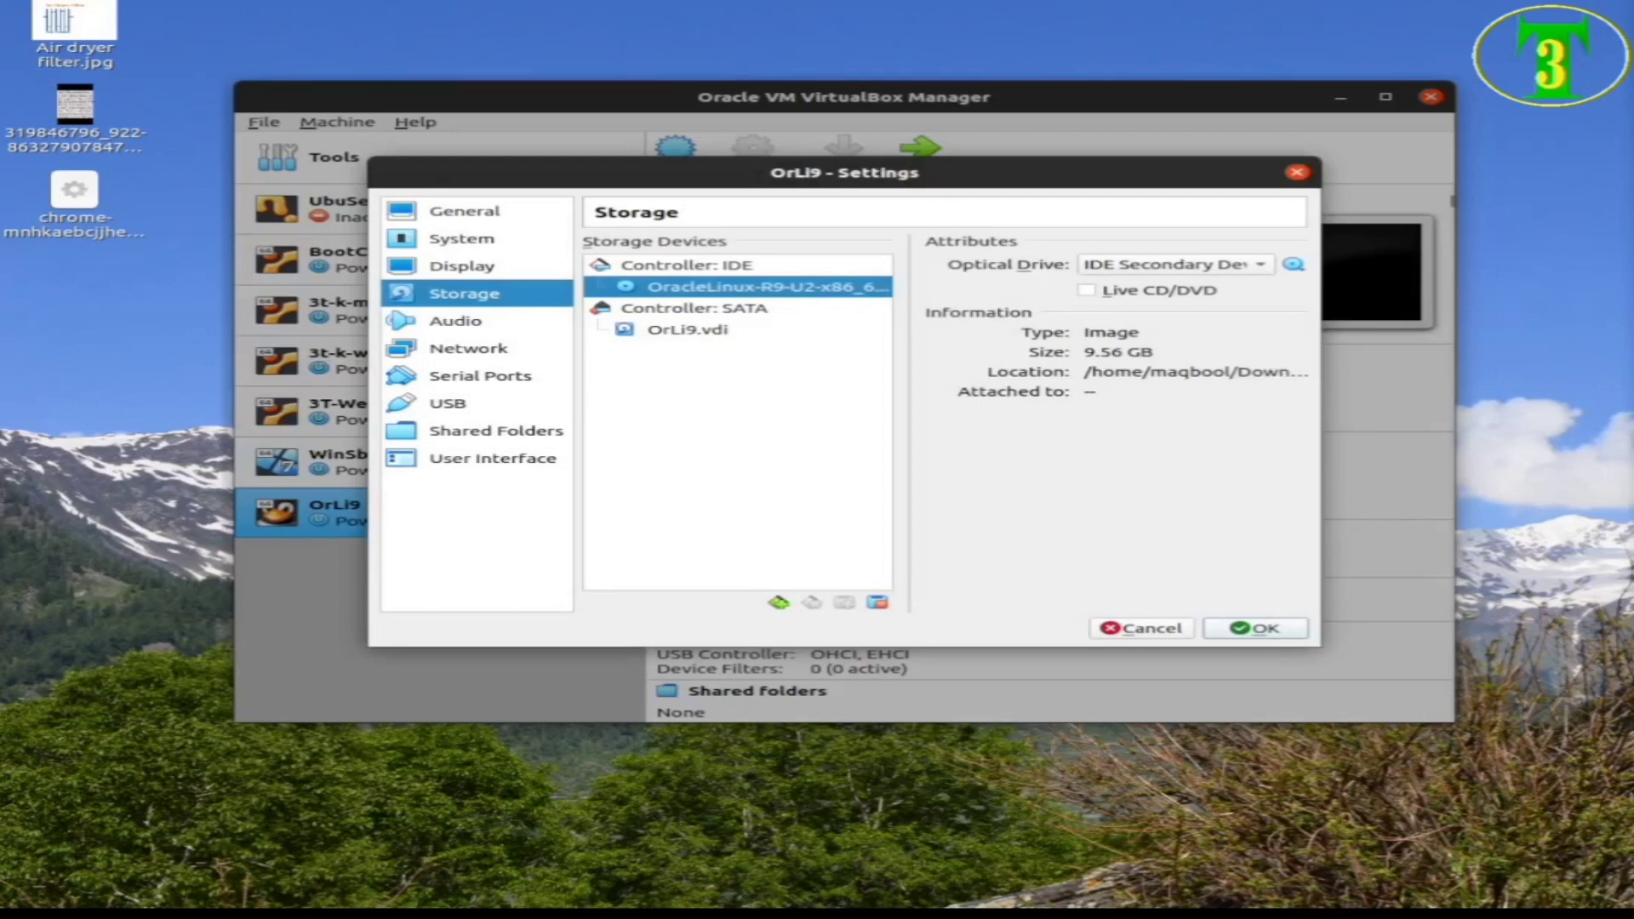
click(461, 238)
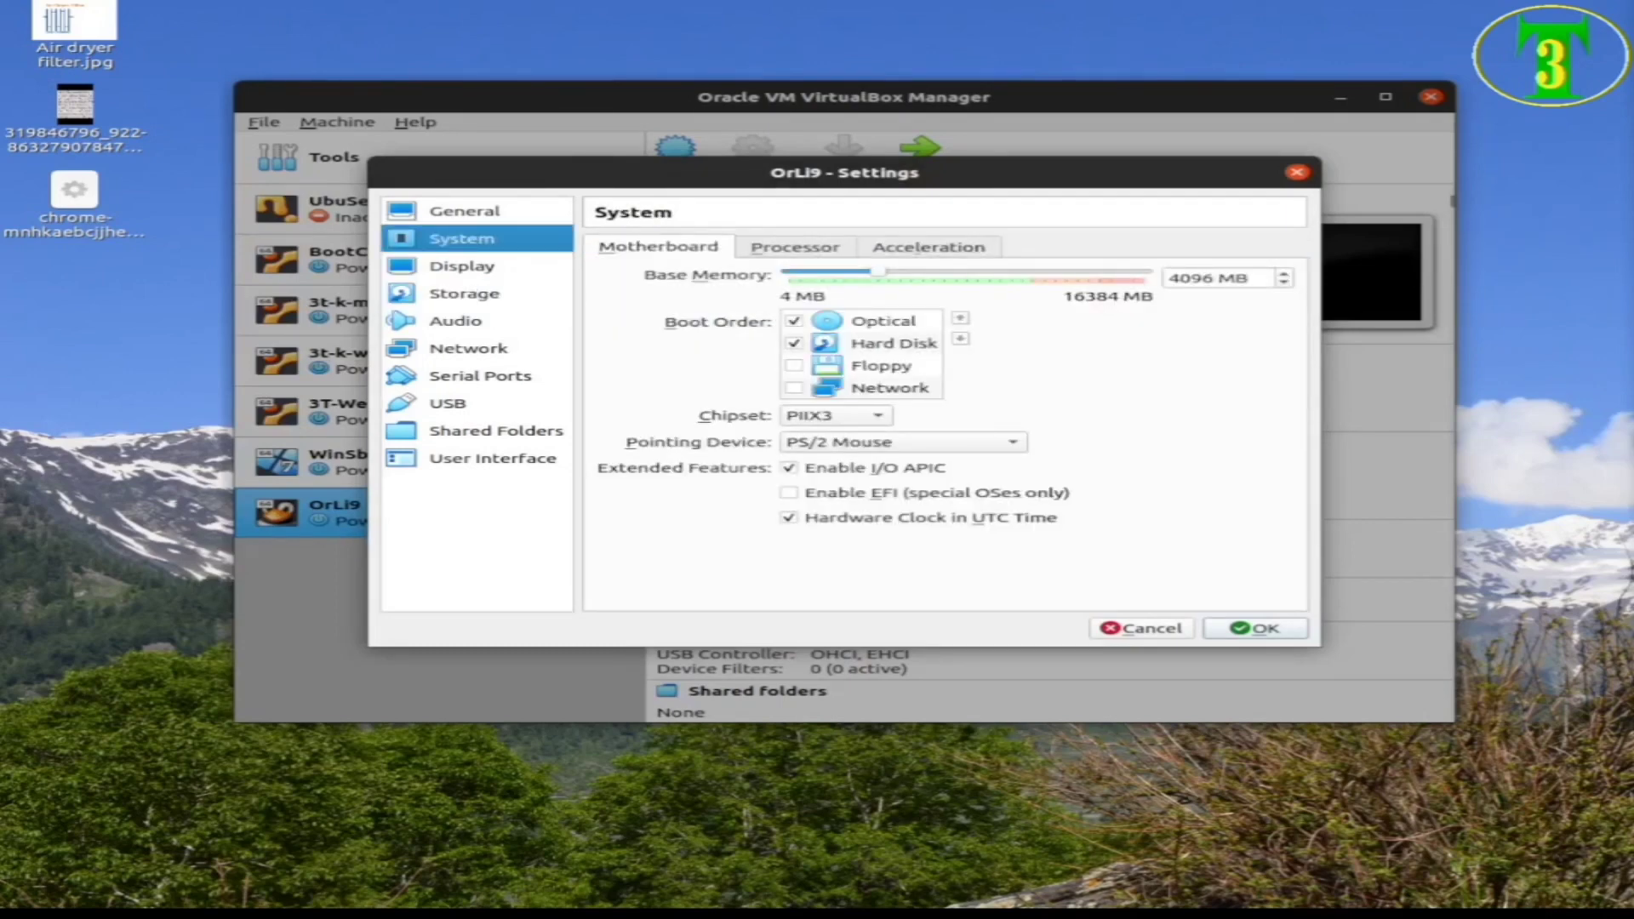
Confirm 3 processors on the Processor tab, save OrLi9's settings, and start the machine
click(795, 247)
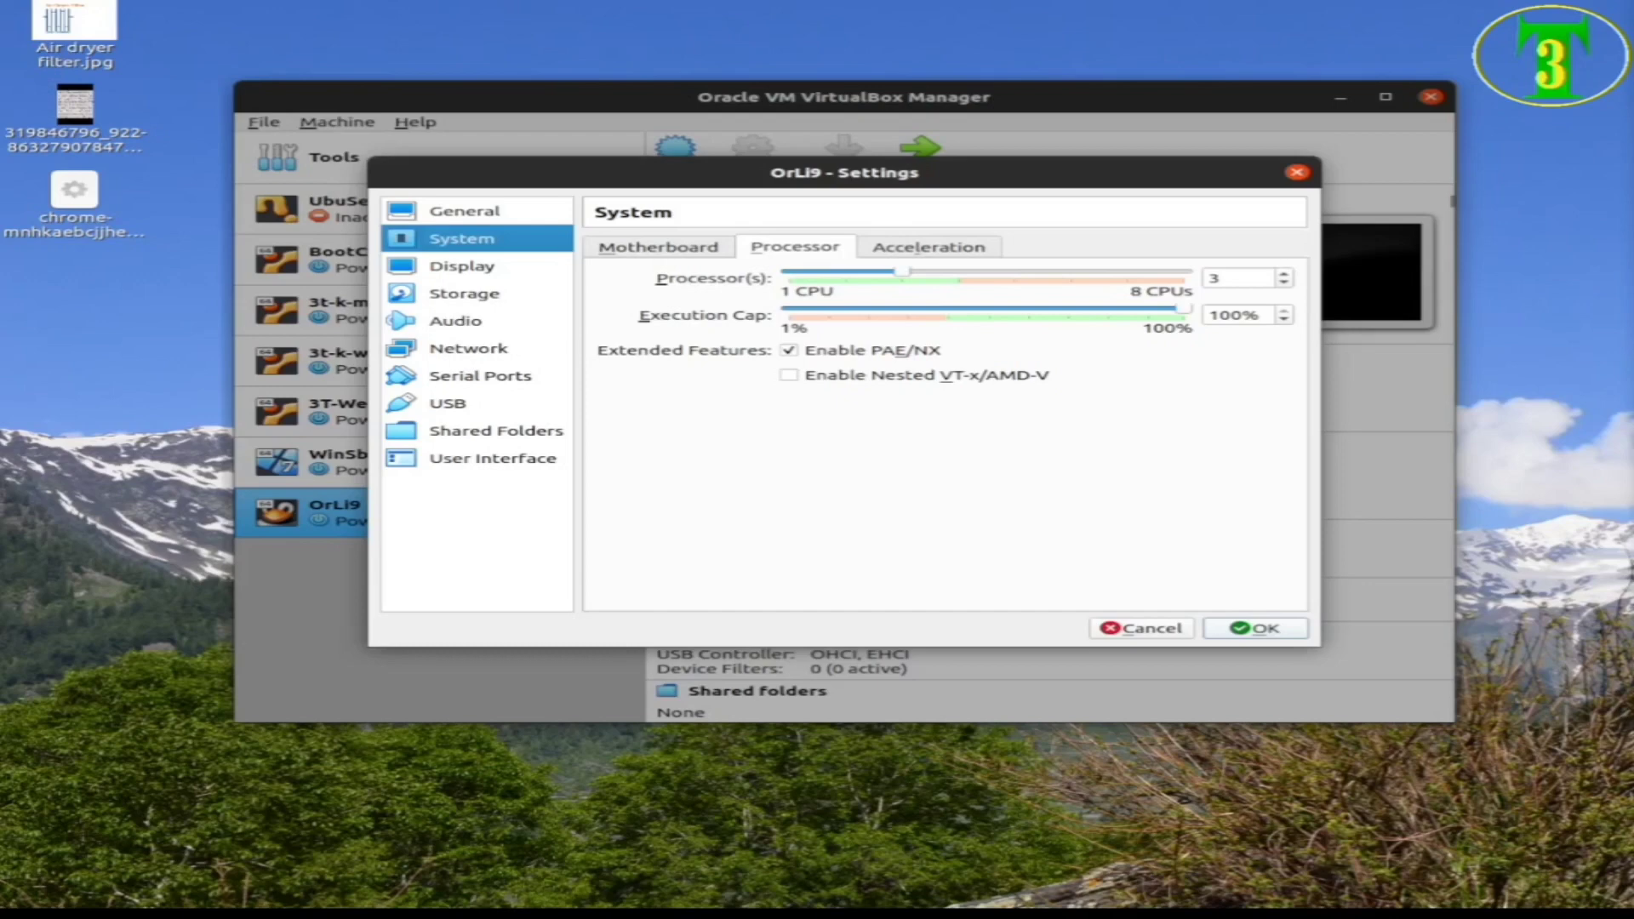
key(Return)
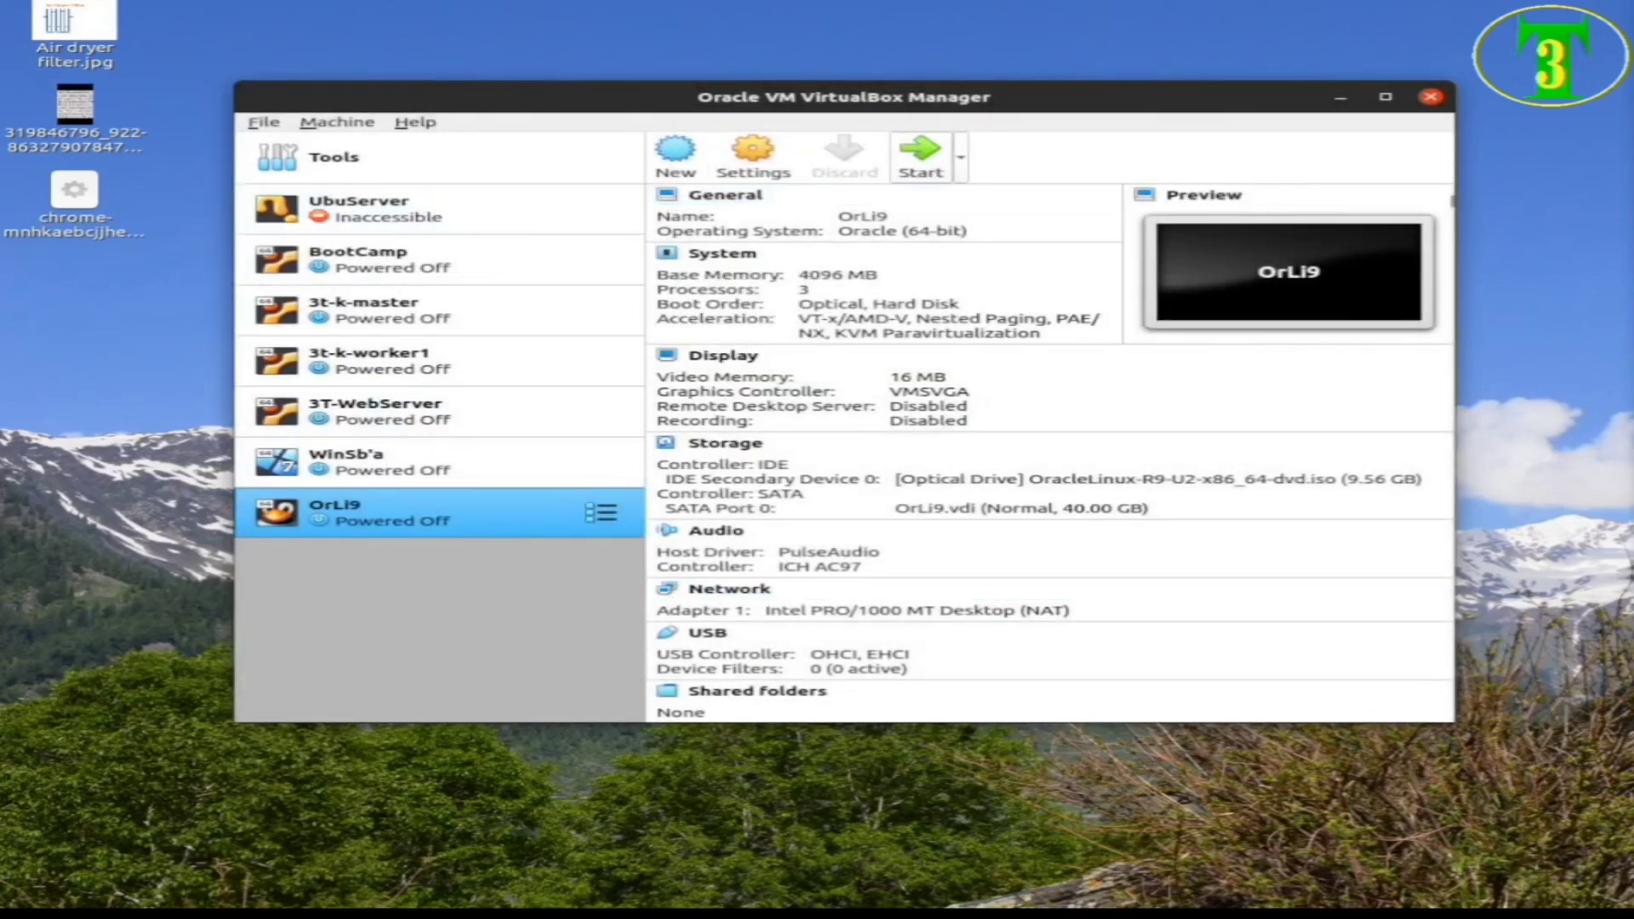
click(921, 155)
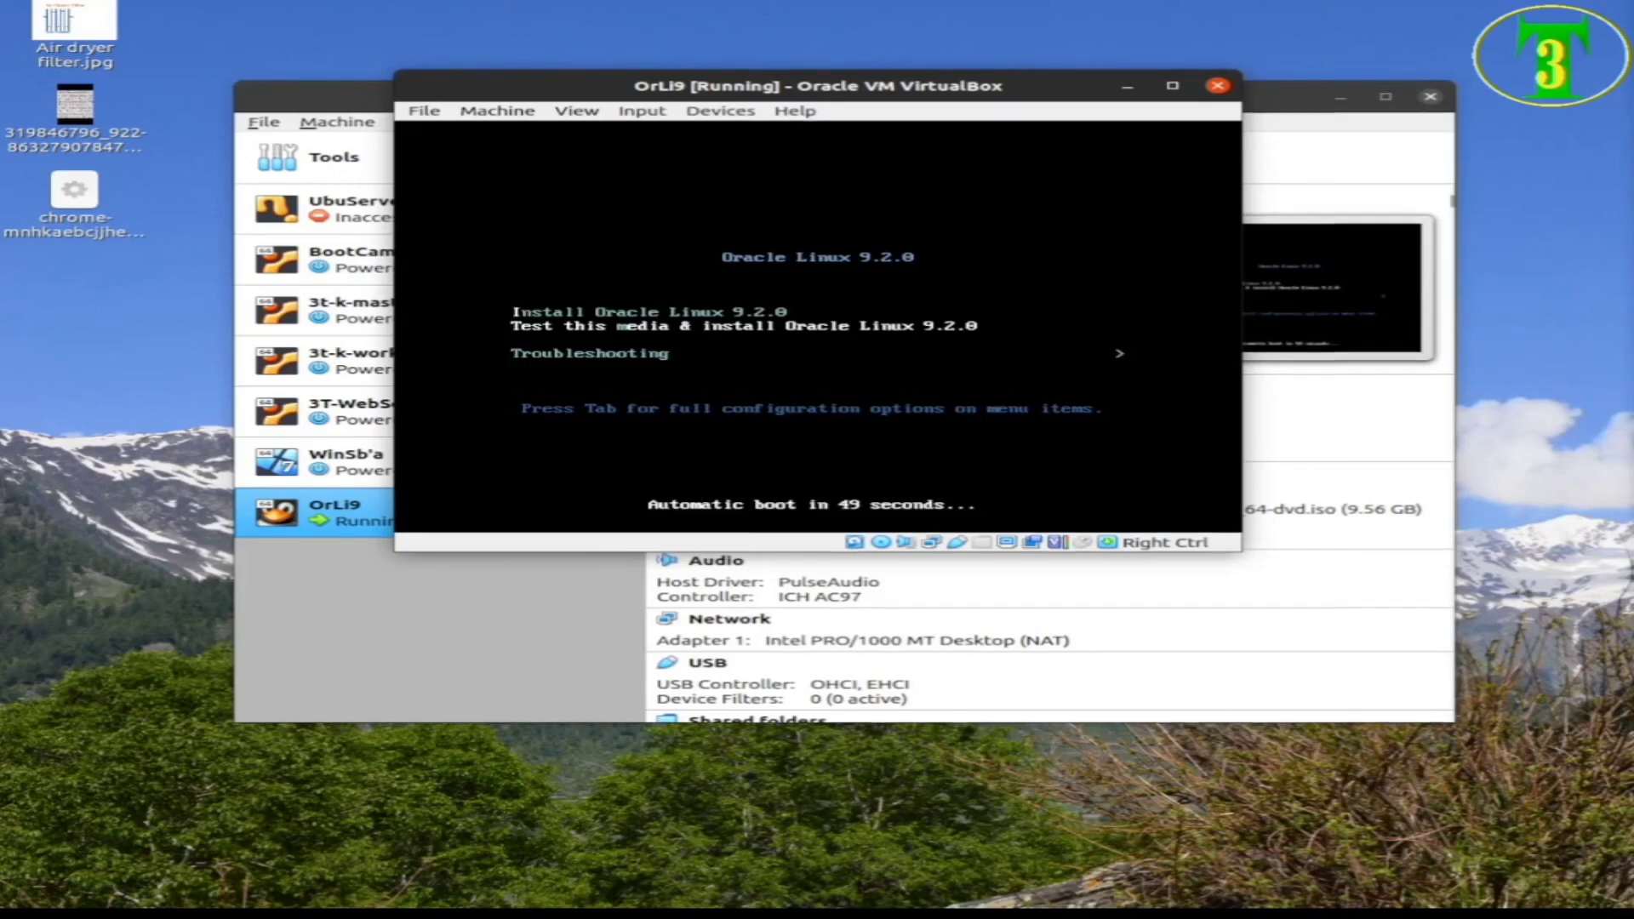
Stop the boot countdown and boot 'Test this media & install Oracle Linux 9.2.0'
key(Up)
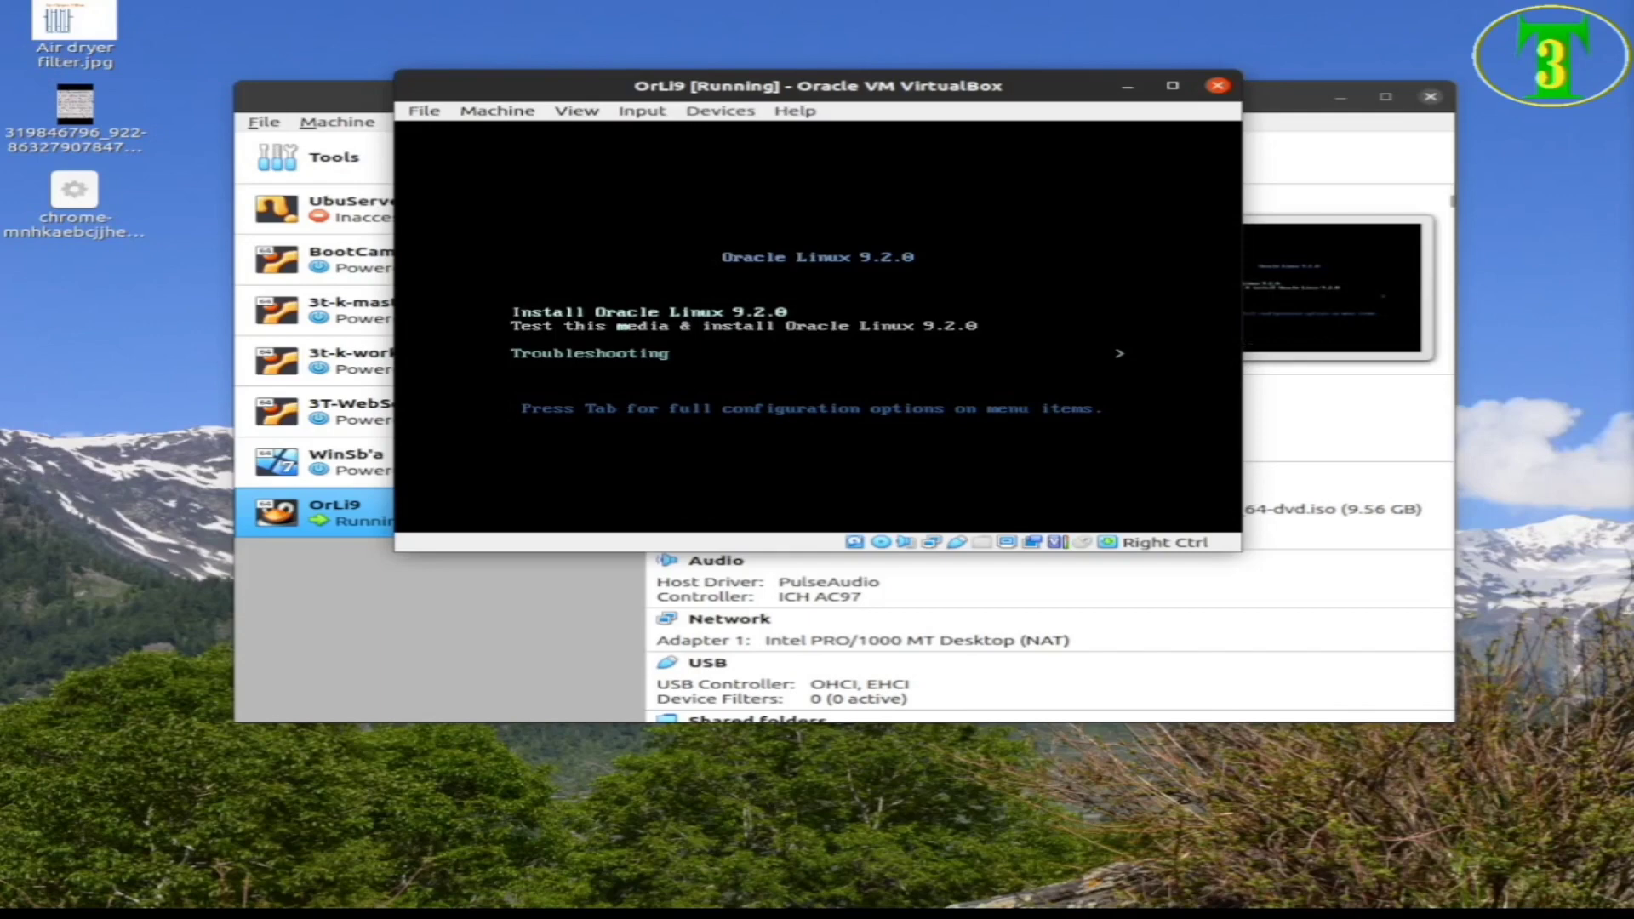
key(Down)
key(Down)
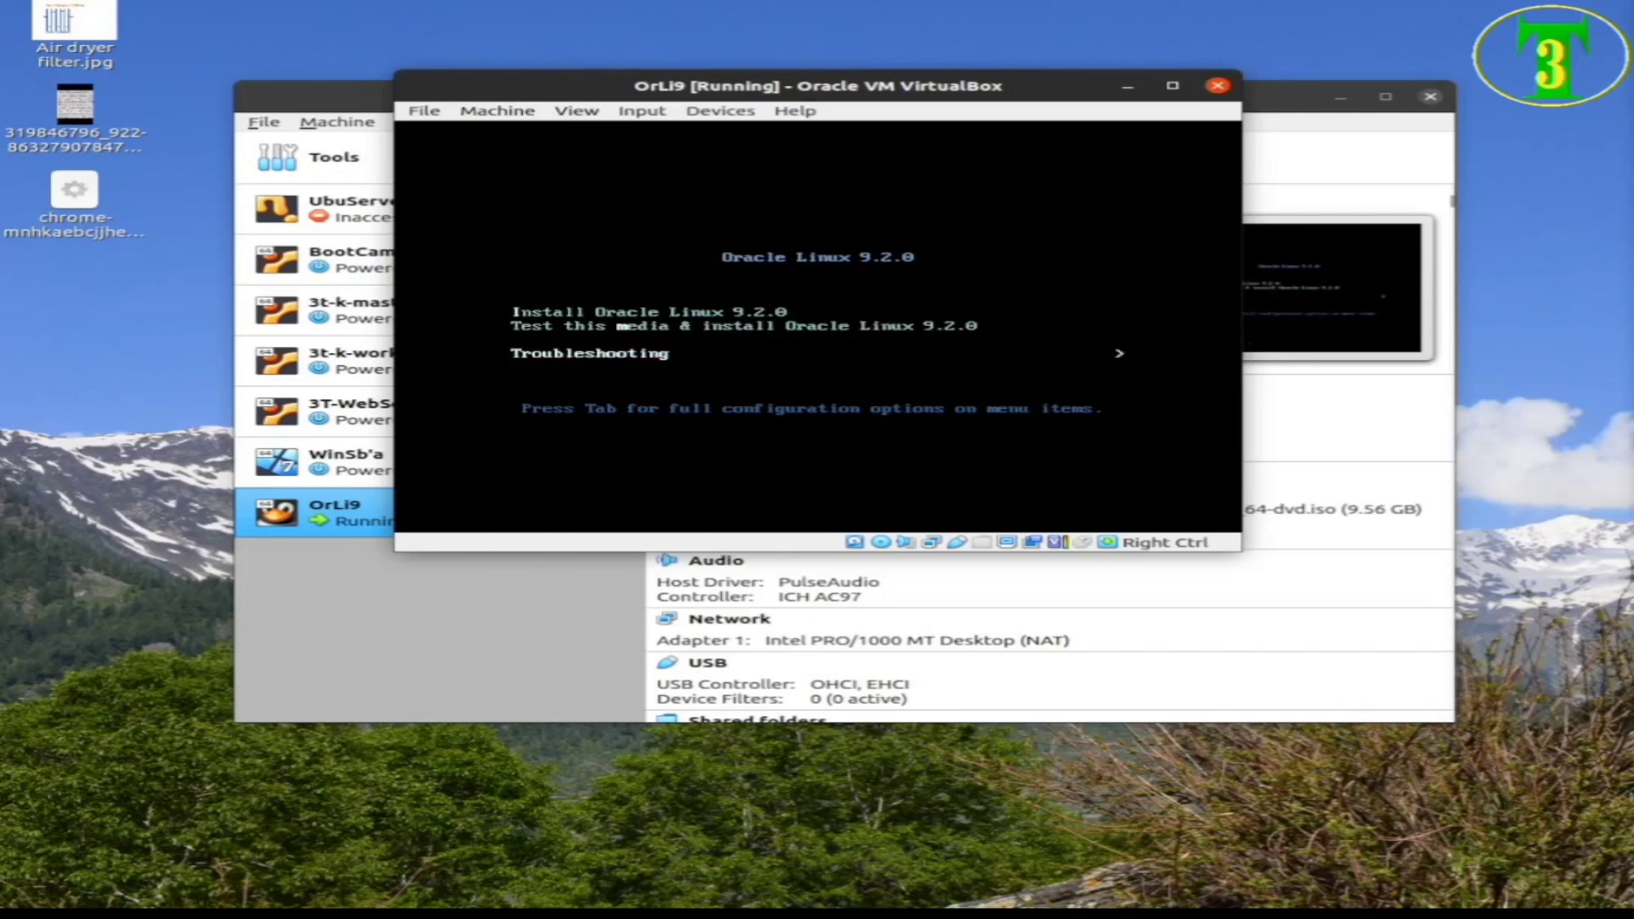
key(Up)
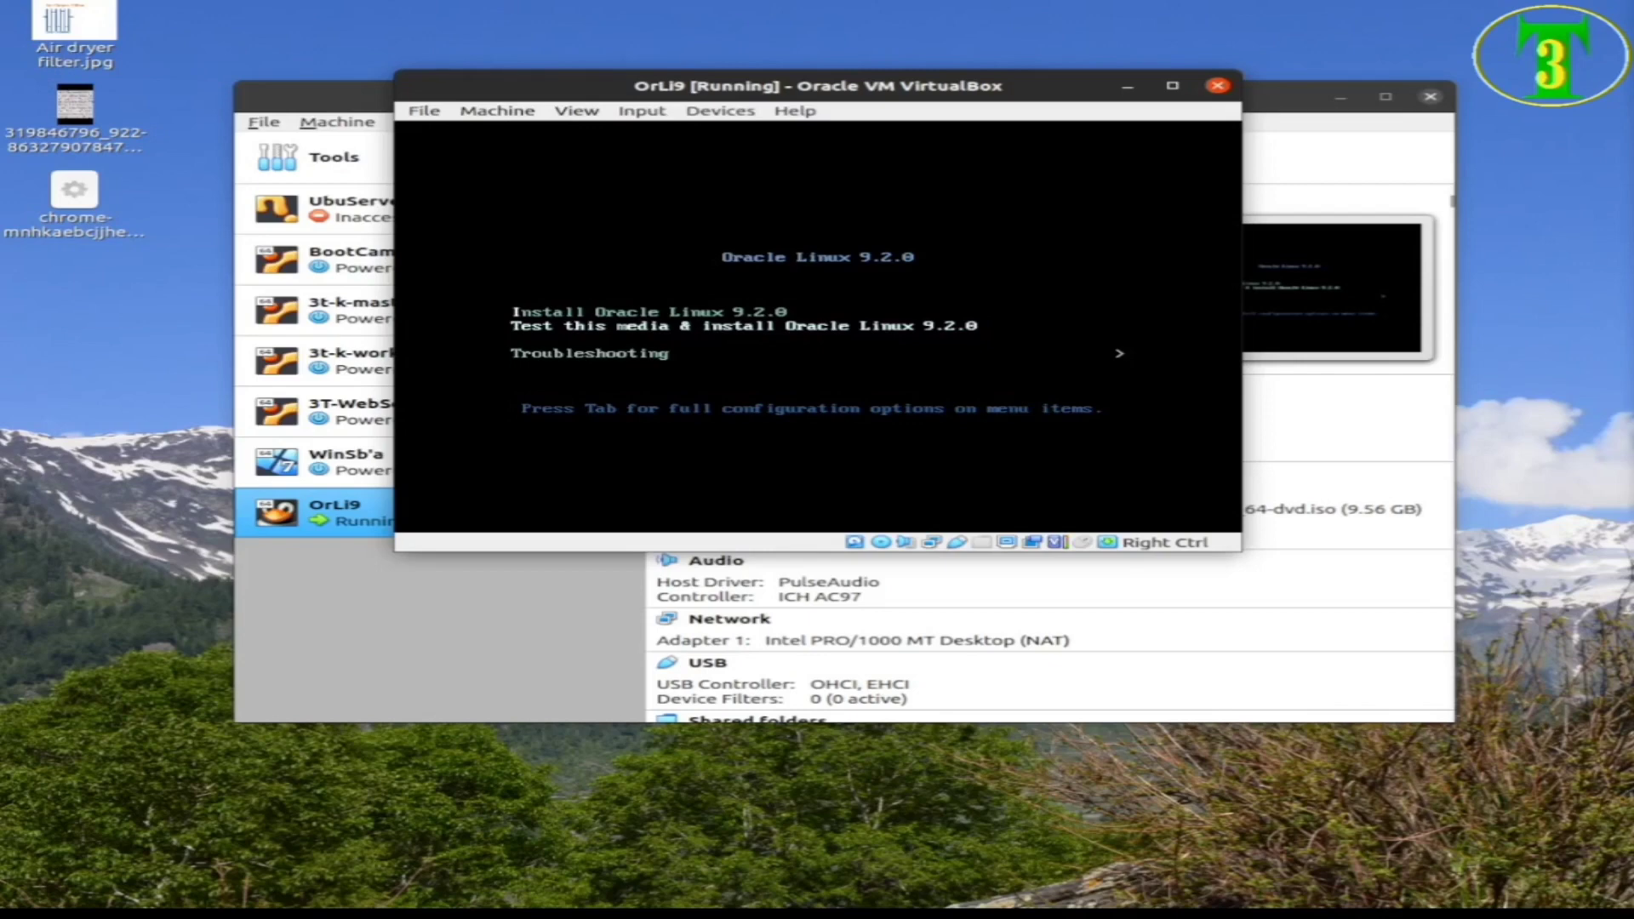
key(Up)
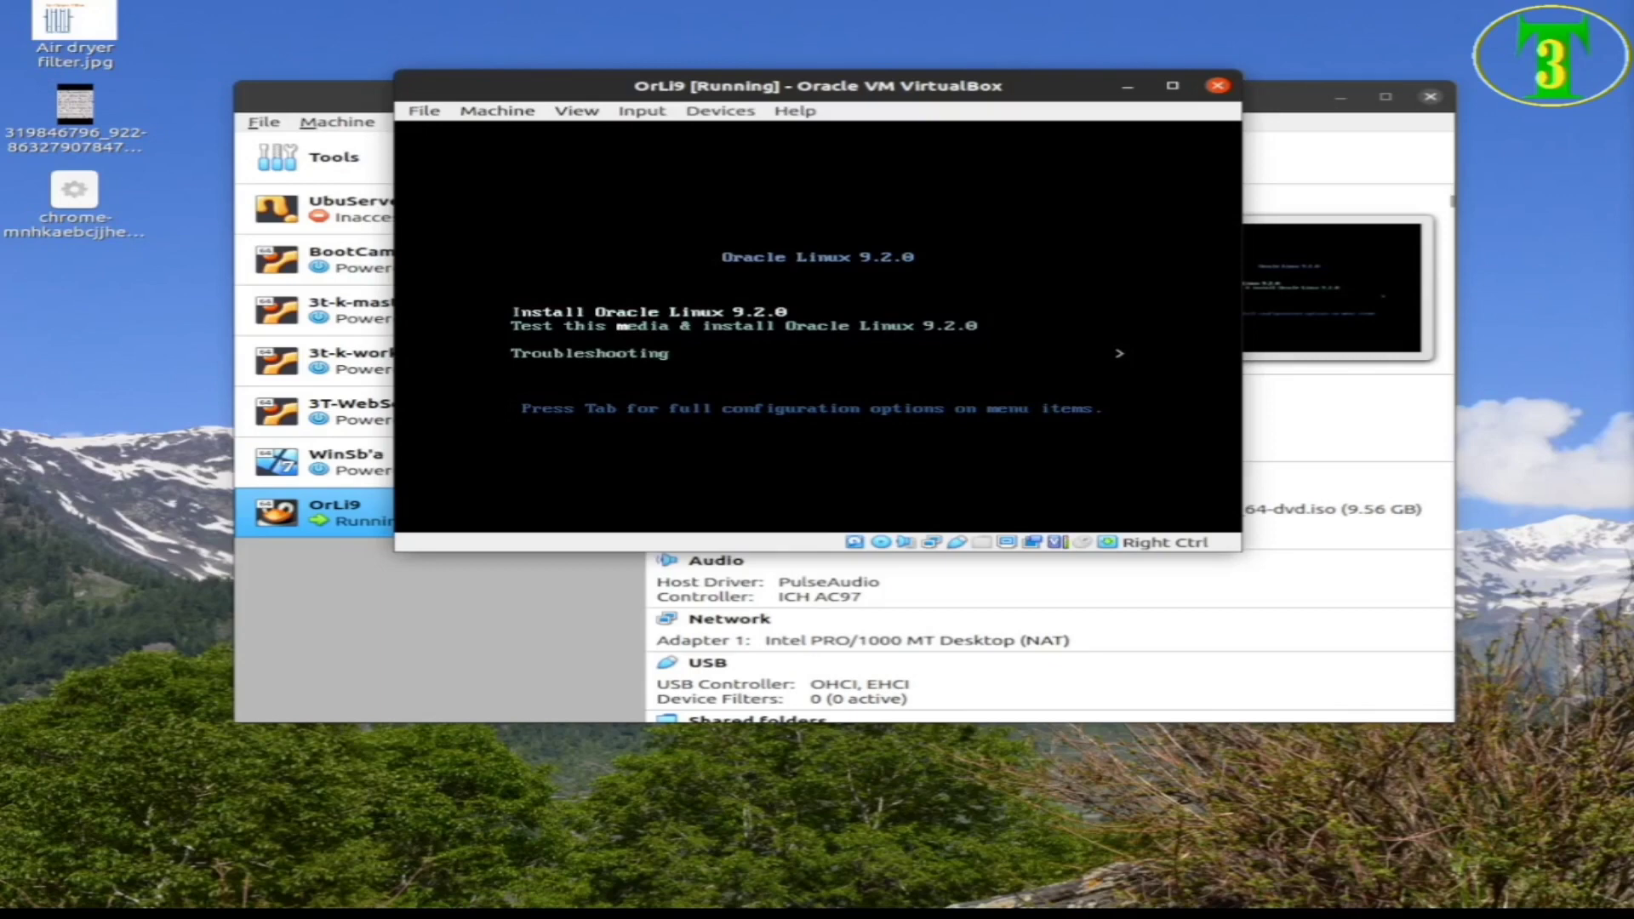
key(Down)
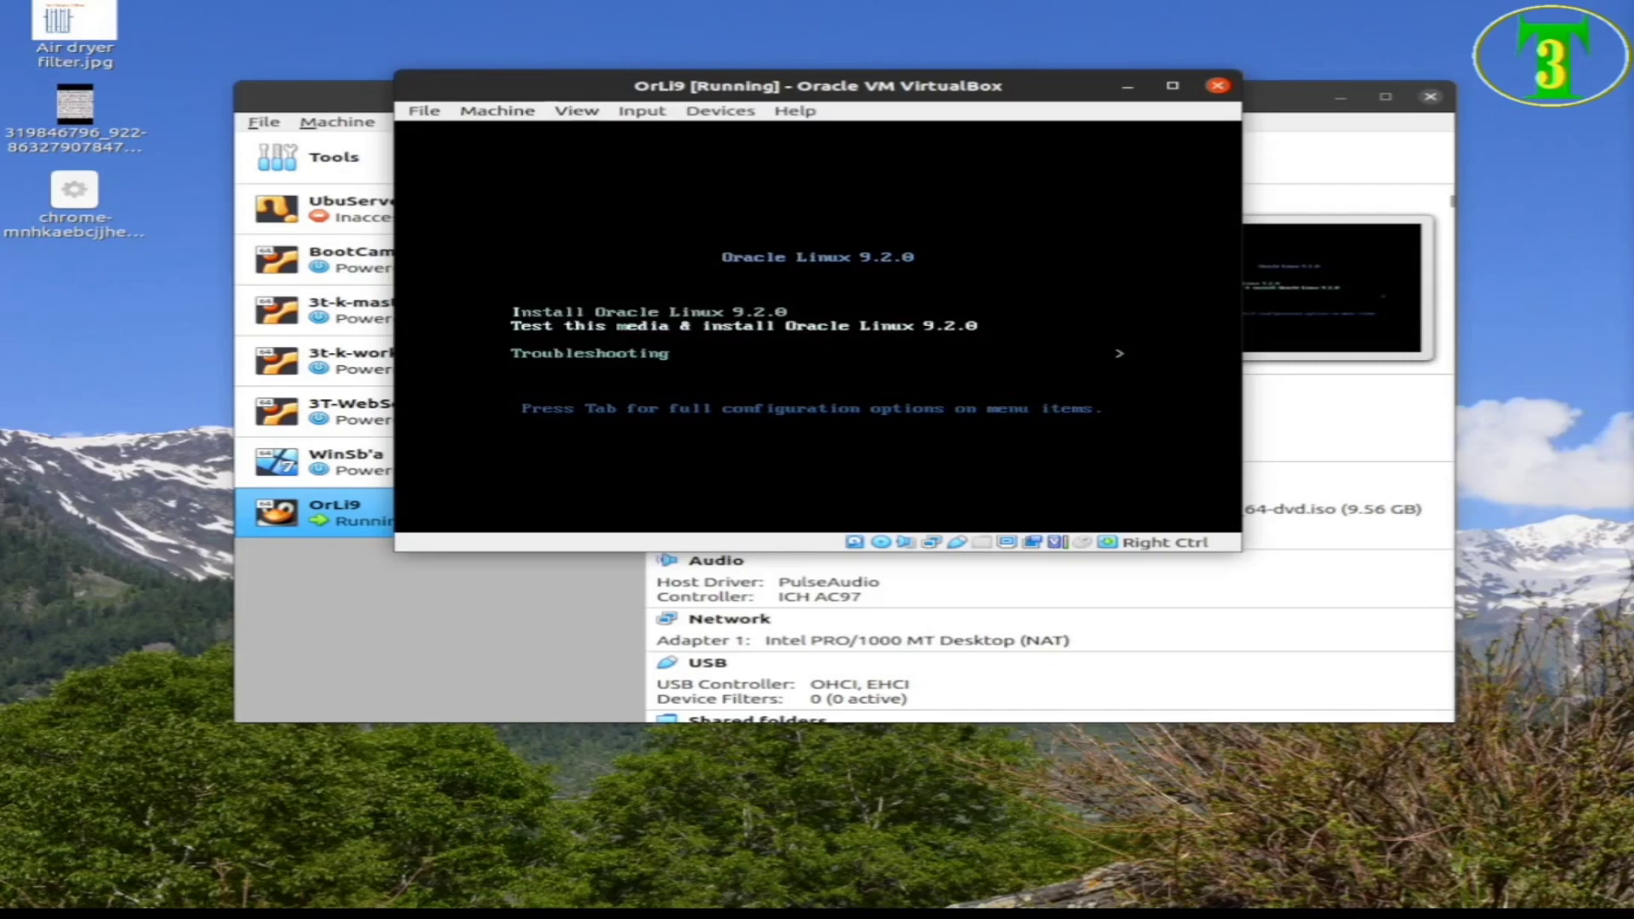
key(Return)
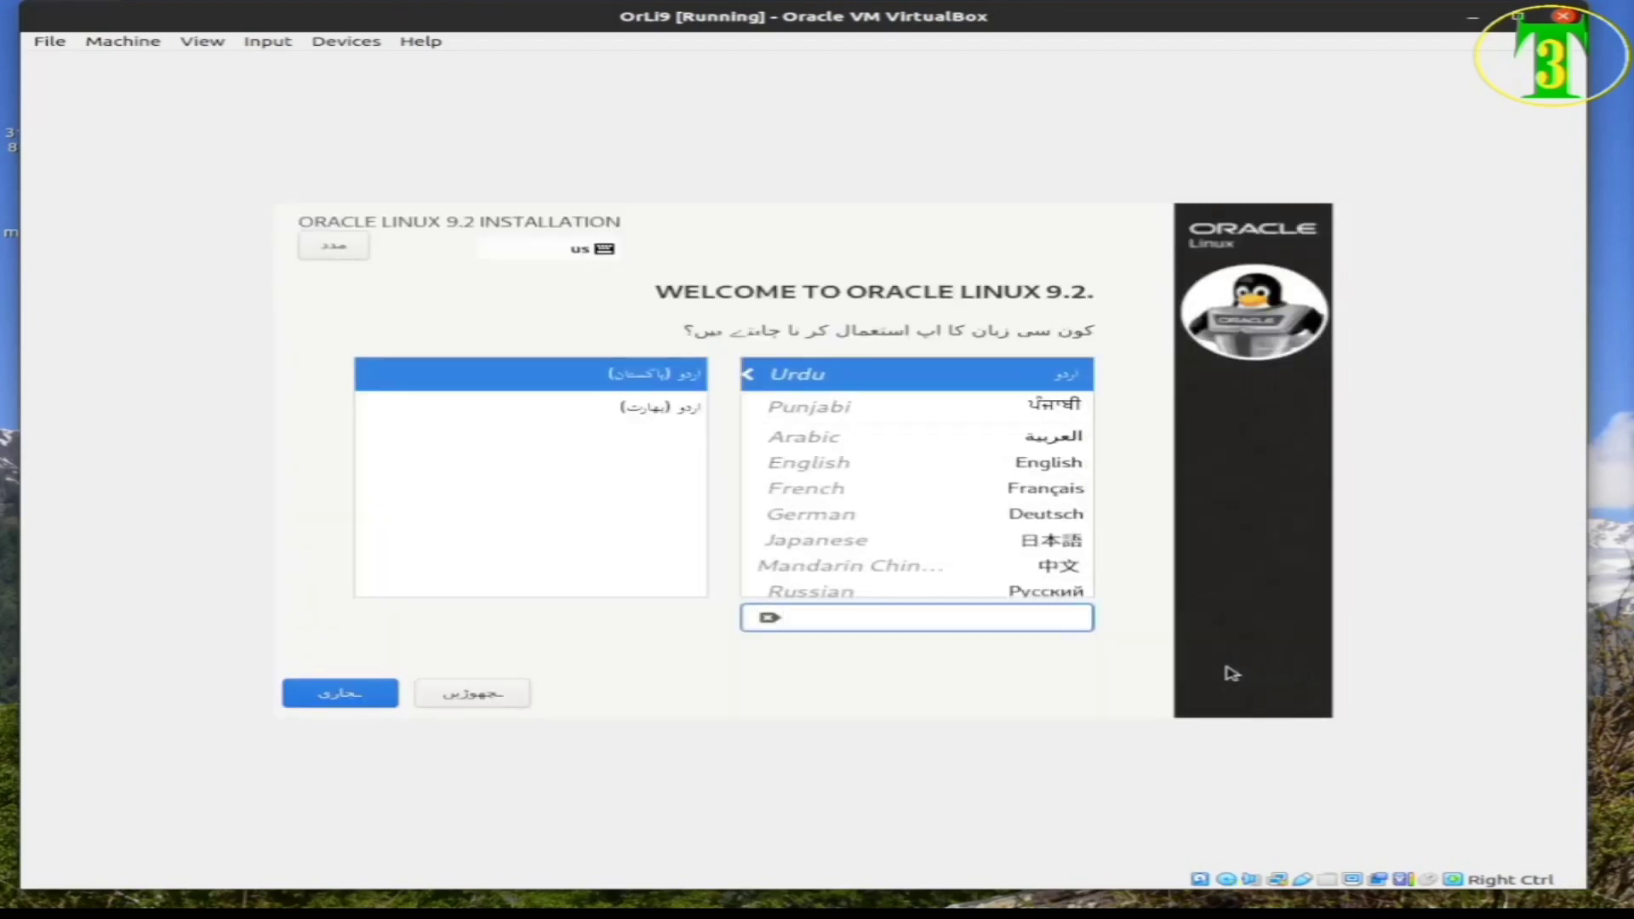
Dismiss the capture notice, try the Urdu locales with arrow keys, then click the VM display again
click(1232, 673)
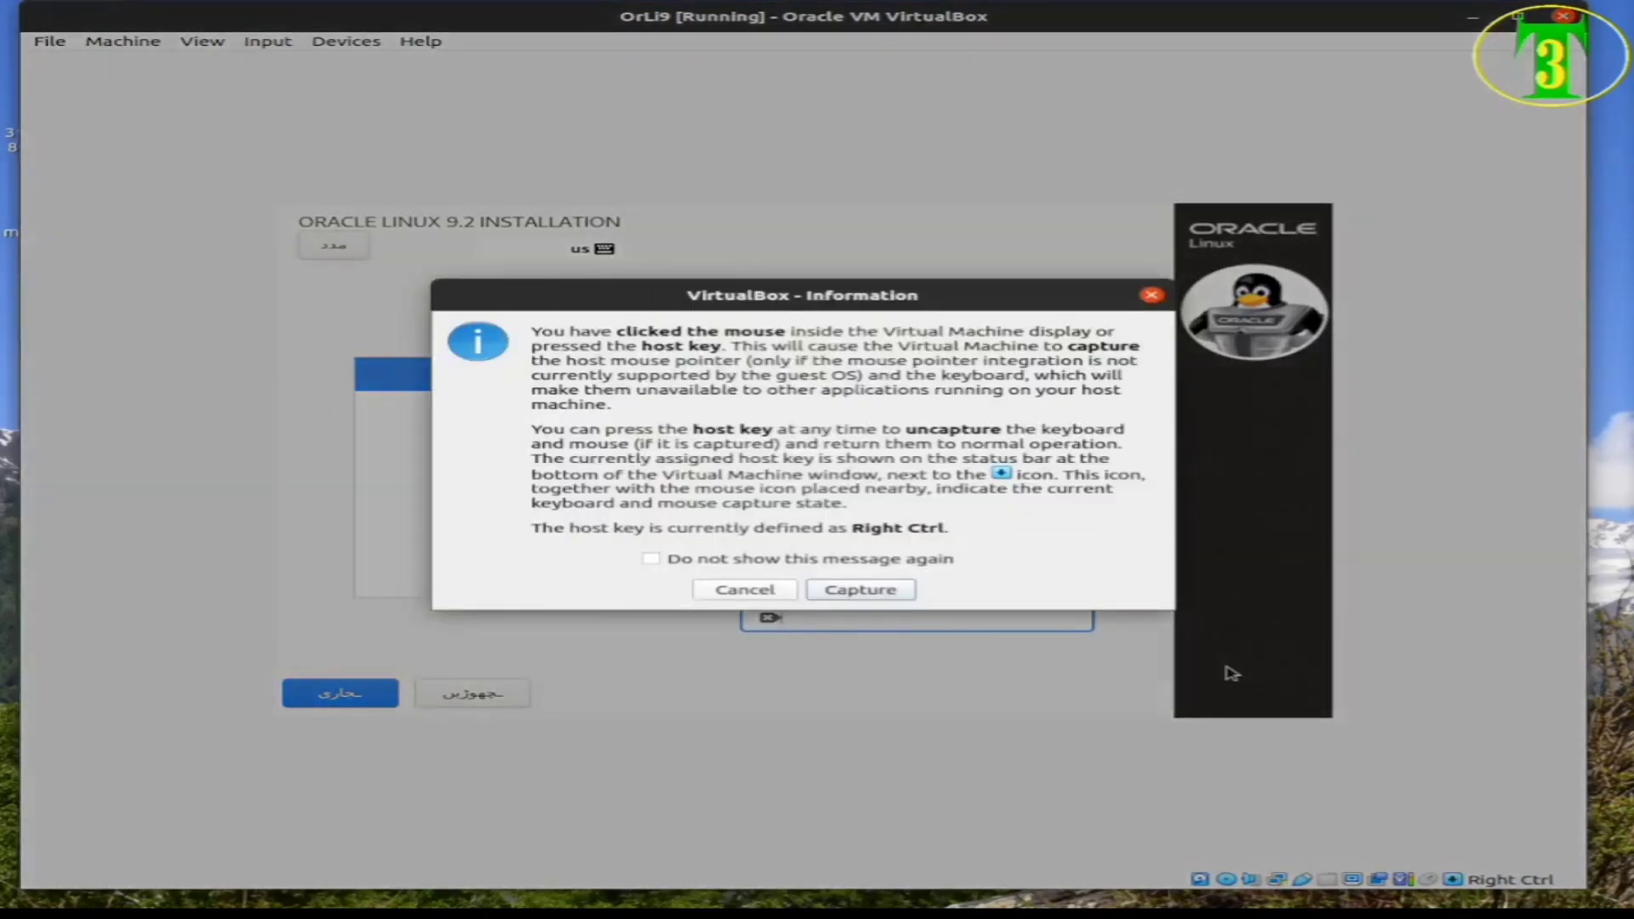
key(Return)
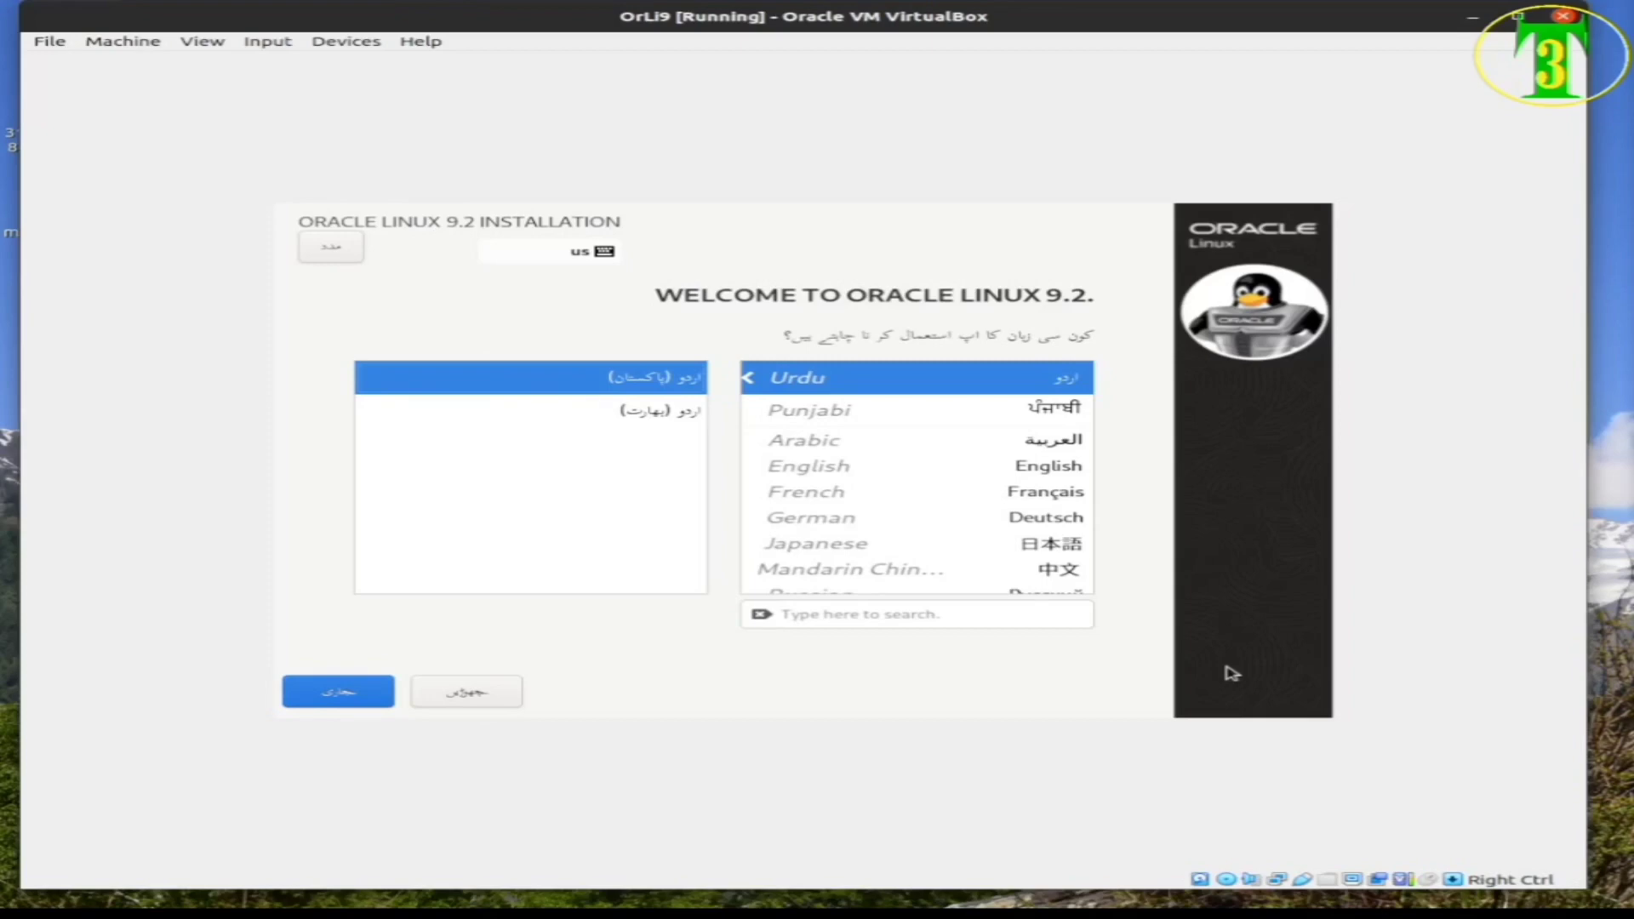
key(Down)
key(Up)
click(1231, 673)
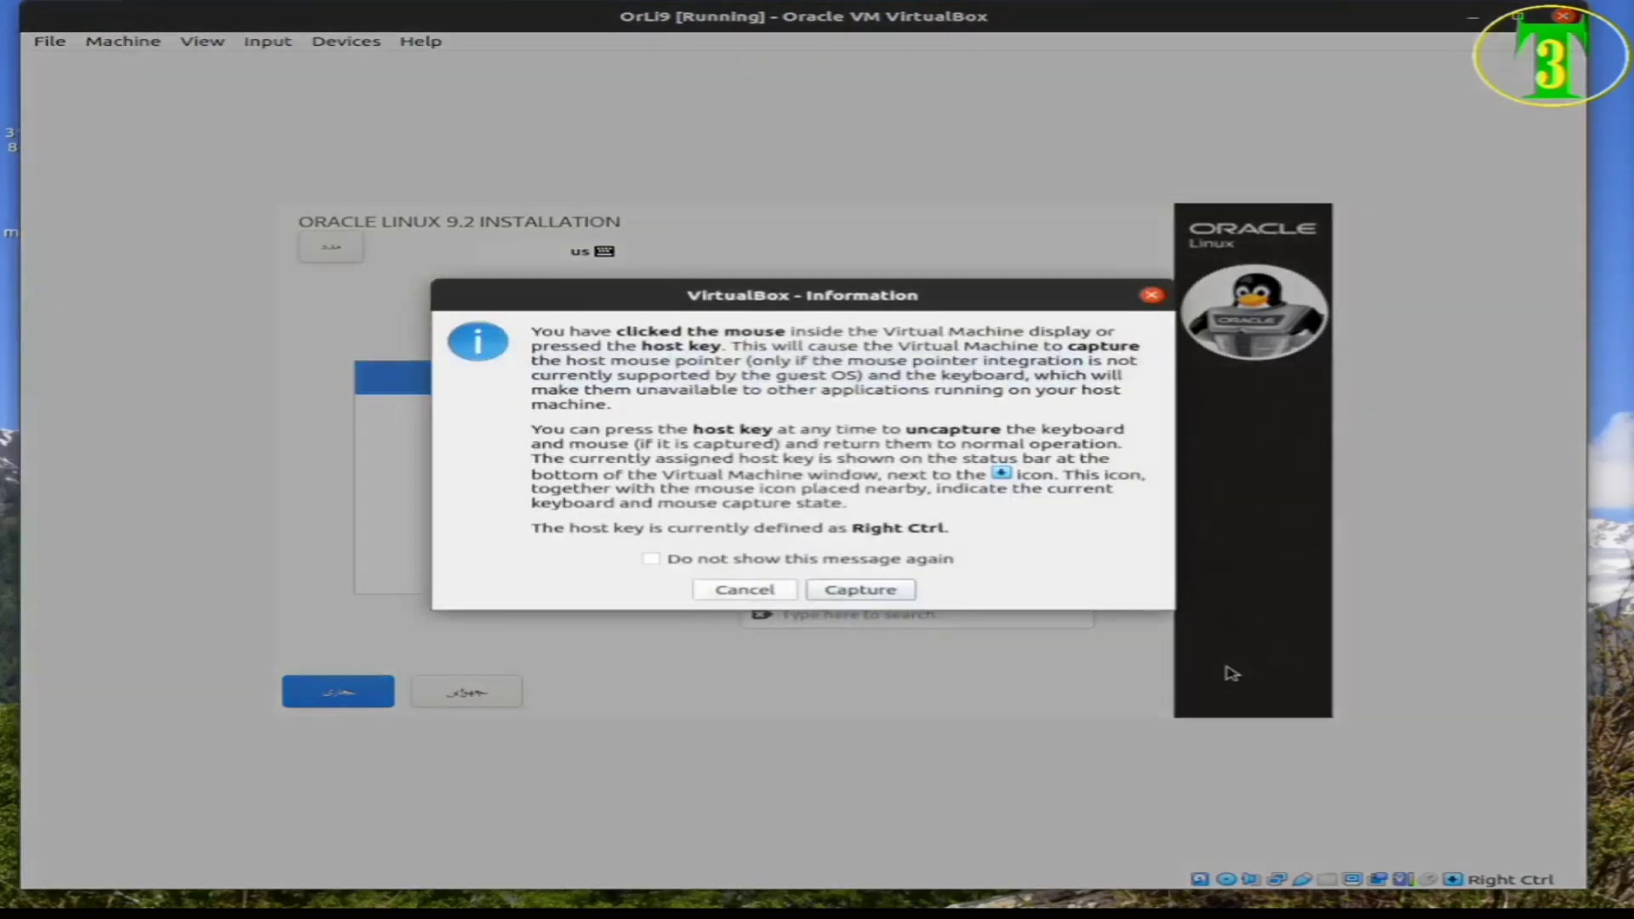
Dismiss the capture notice and select English (United States) in the installer language list
key(Return)
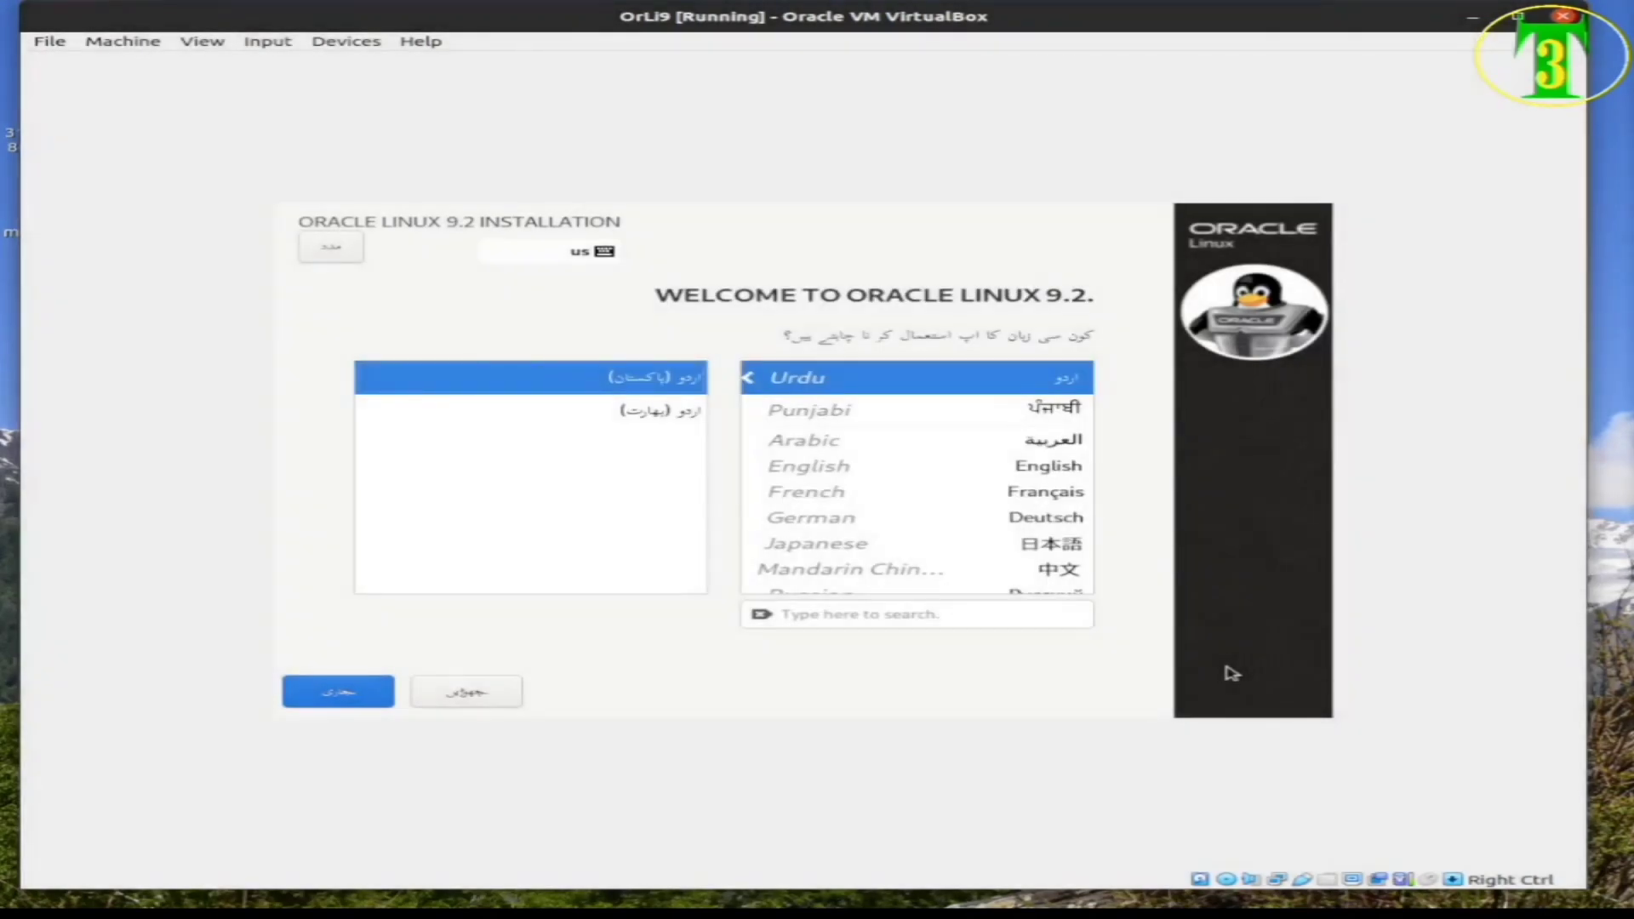
key(Down)
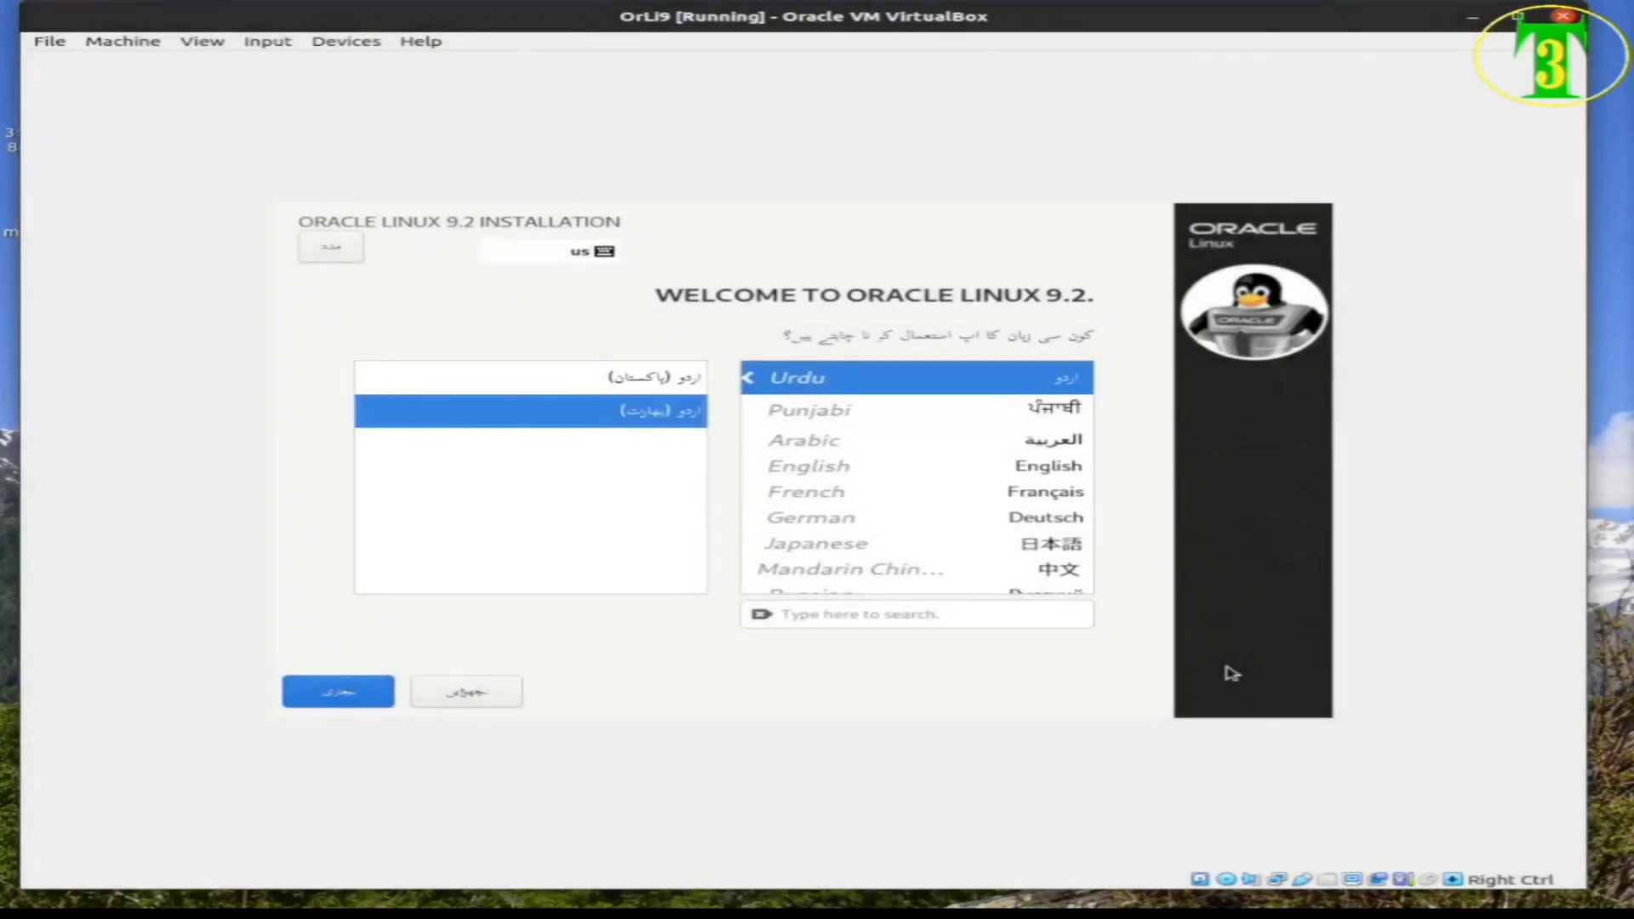
key(Up)
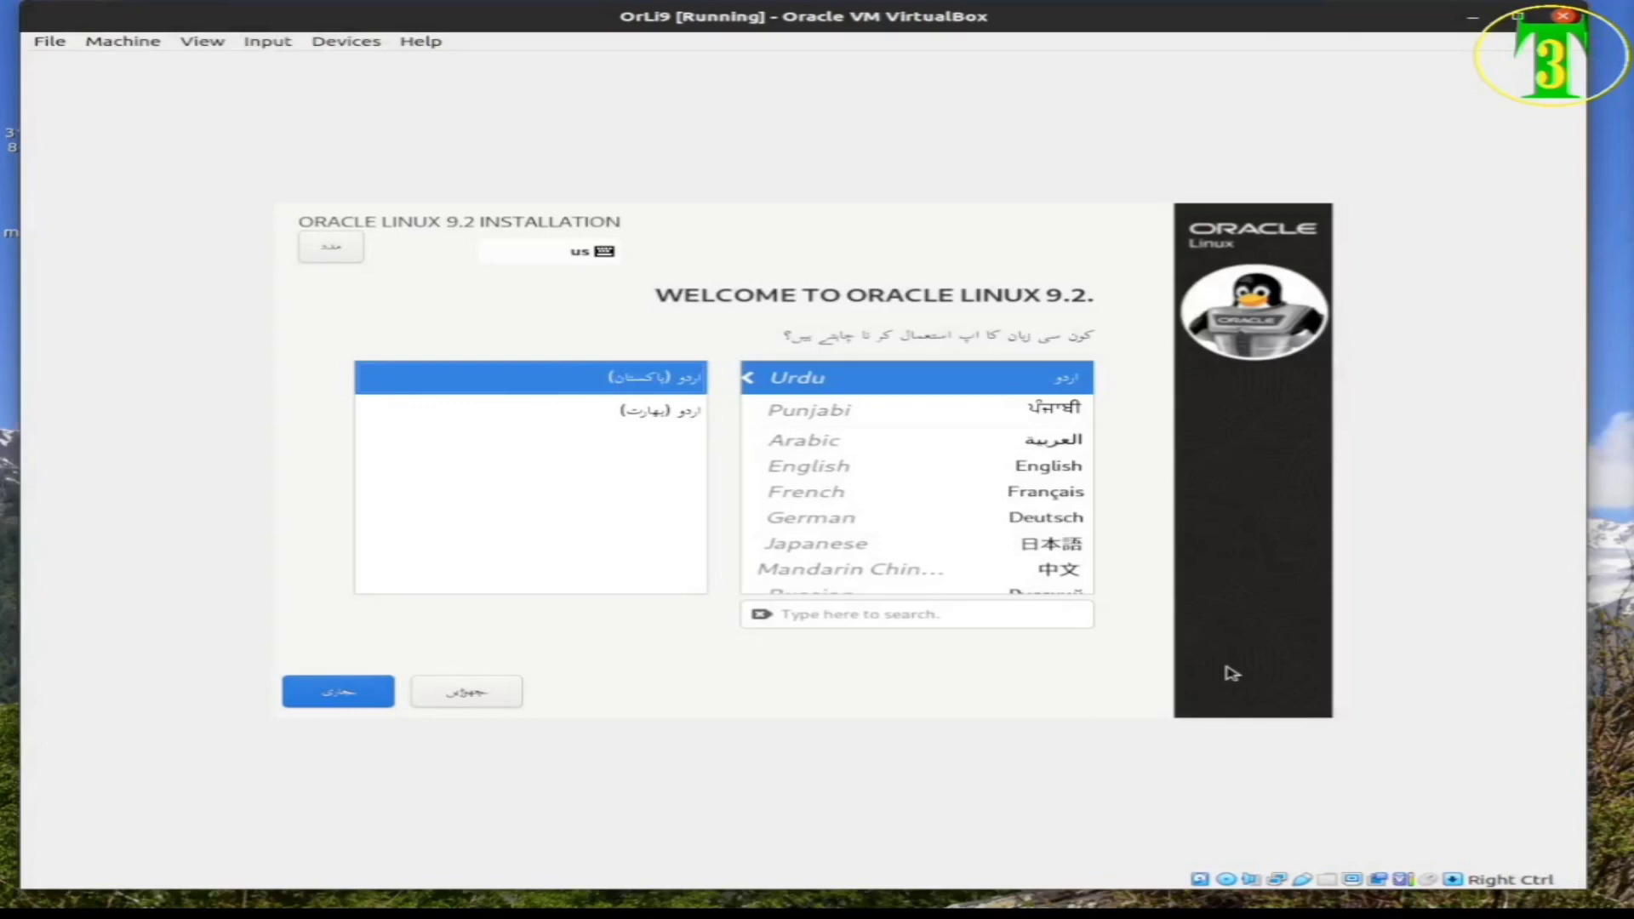
key(Tab)
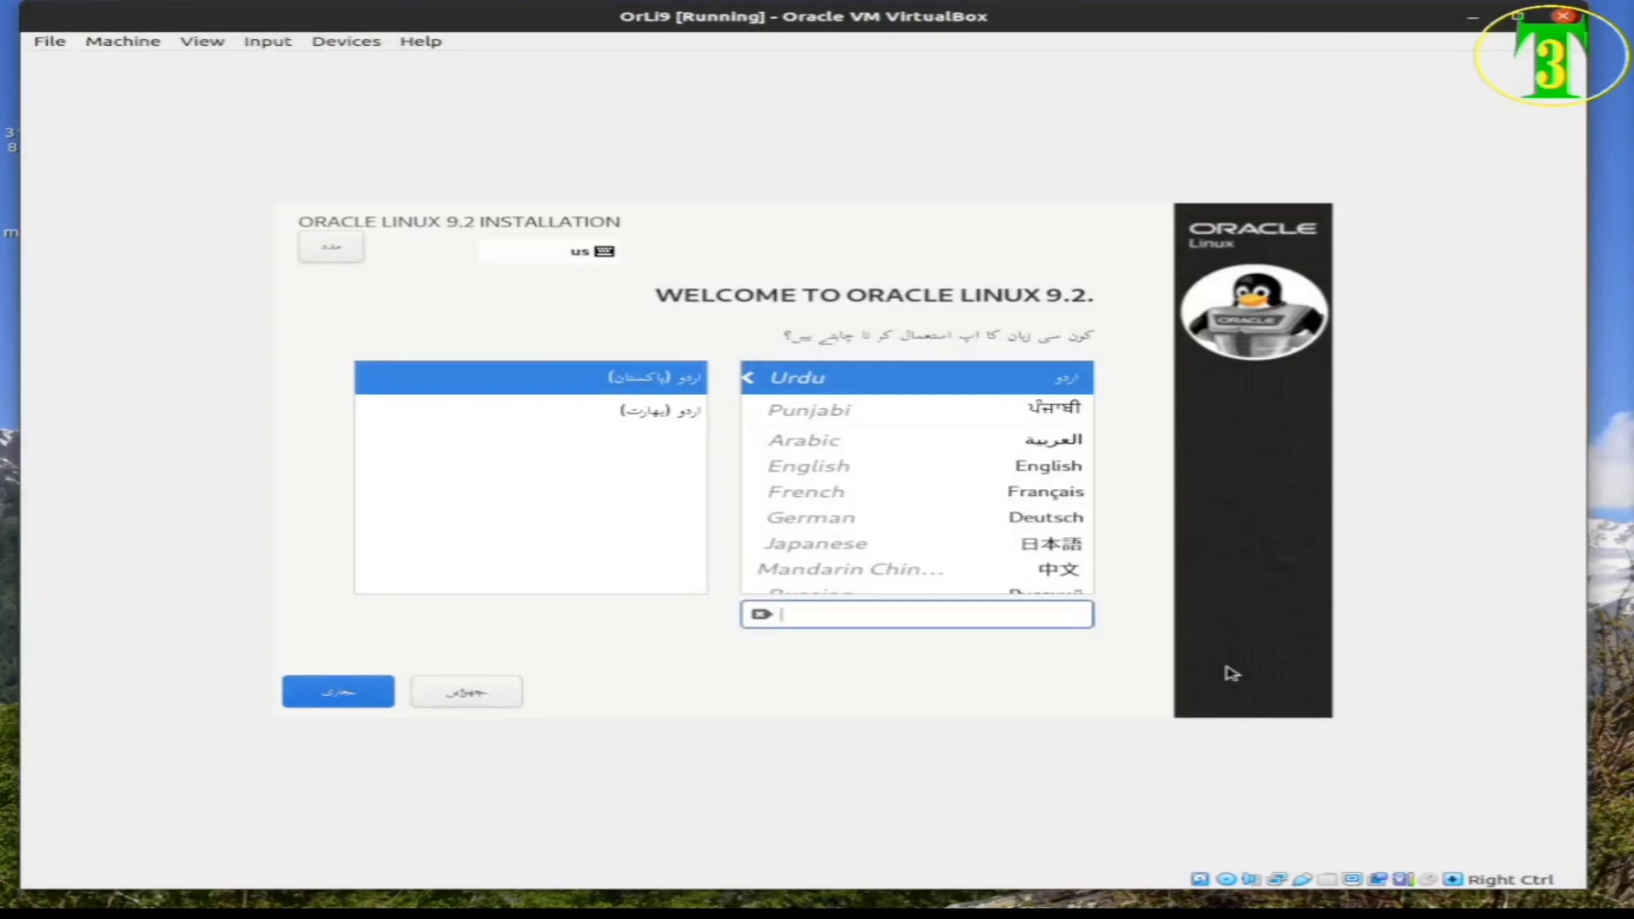
key(Tab)
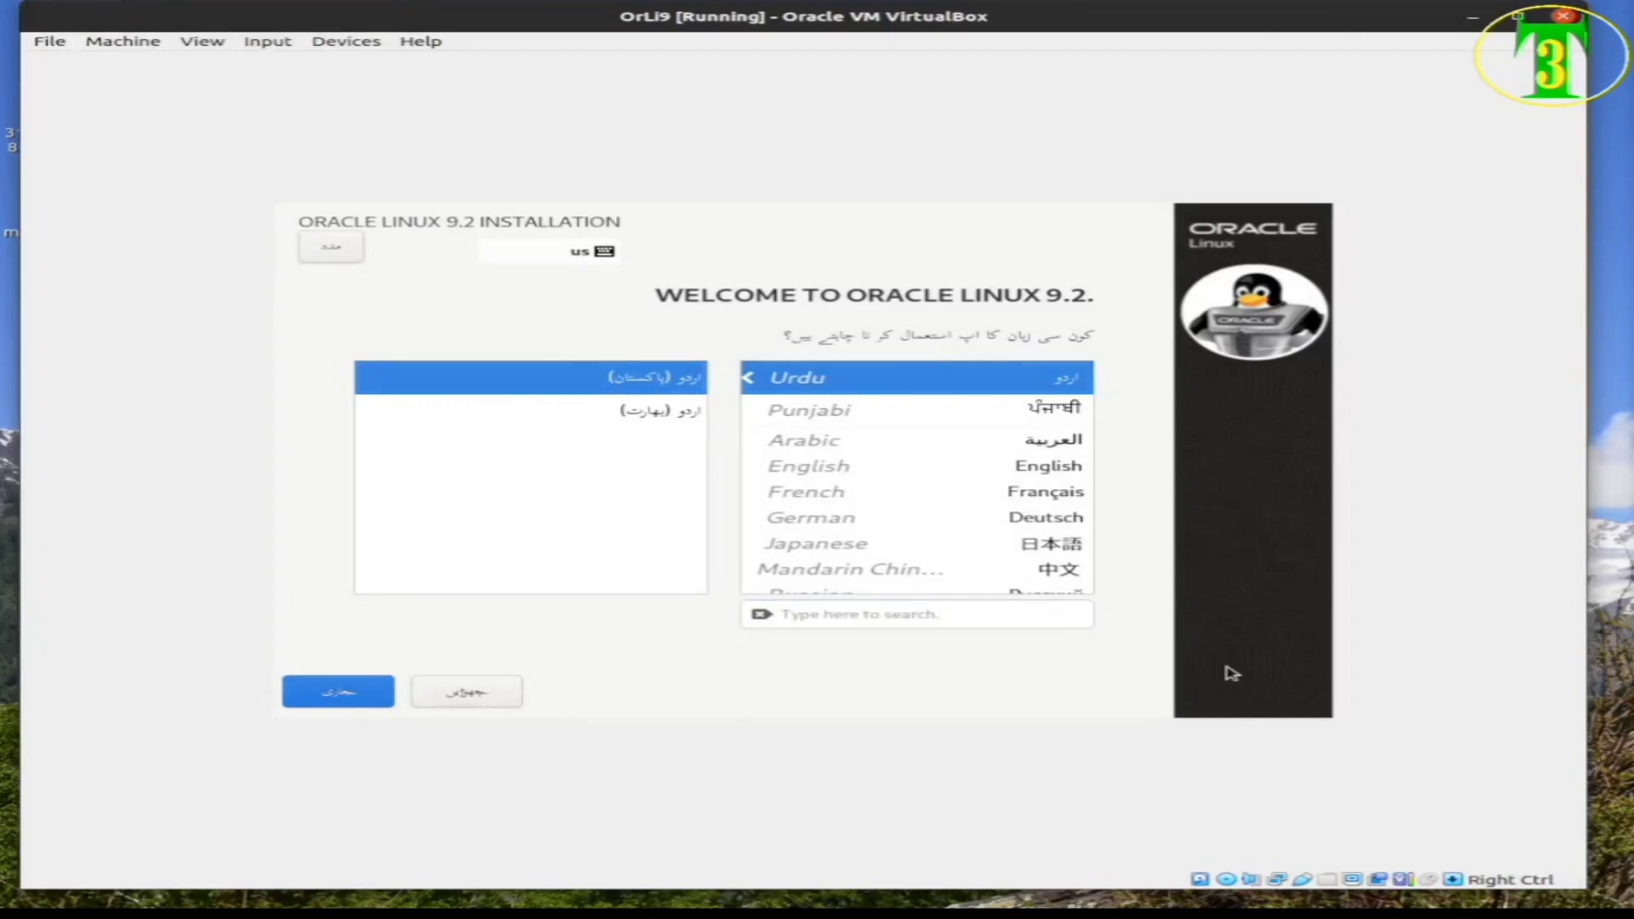
key(Down)
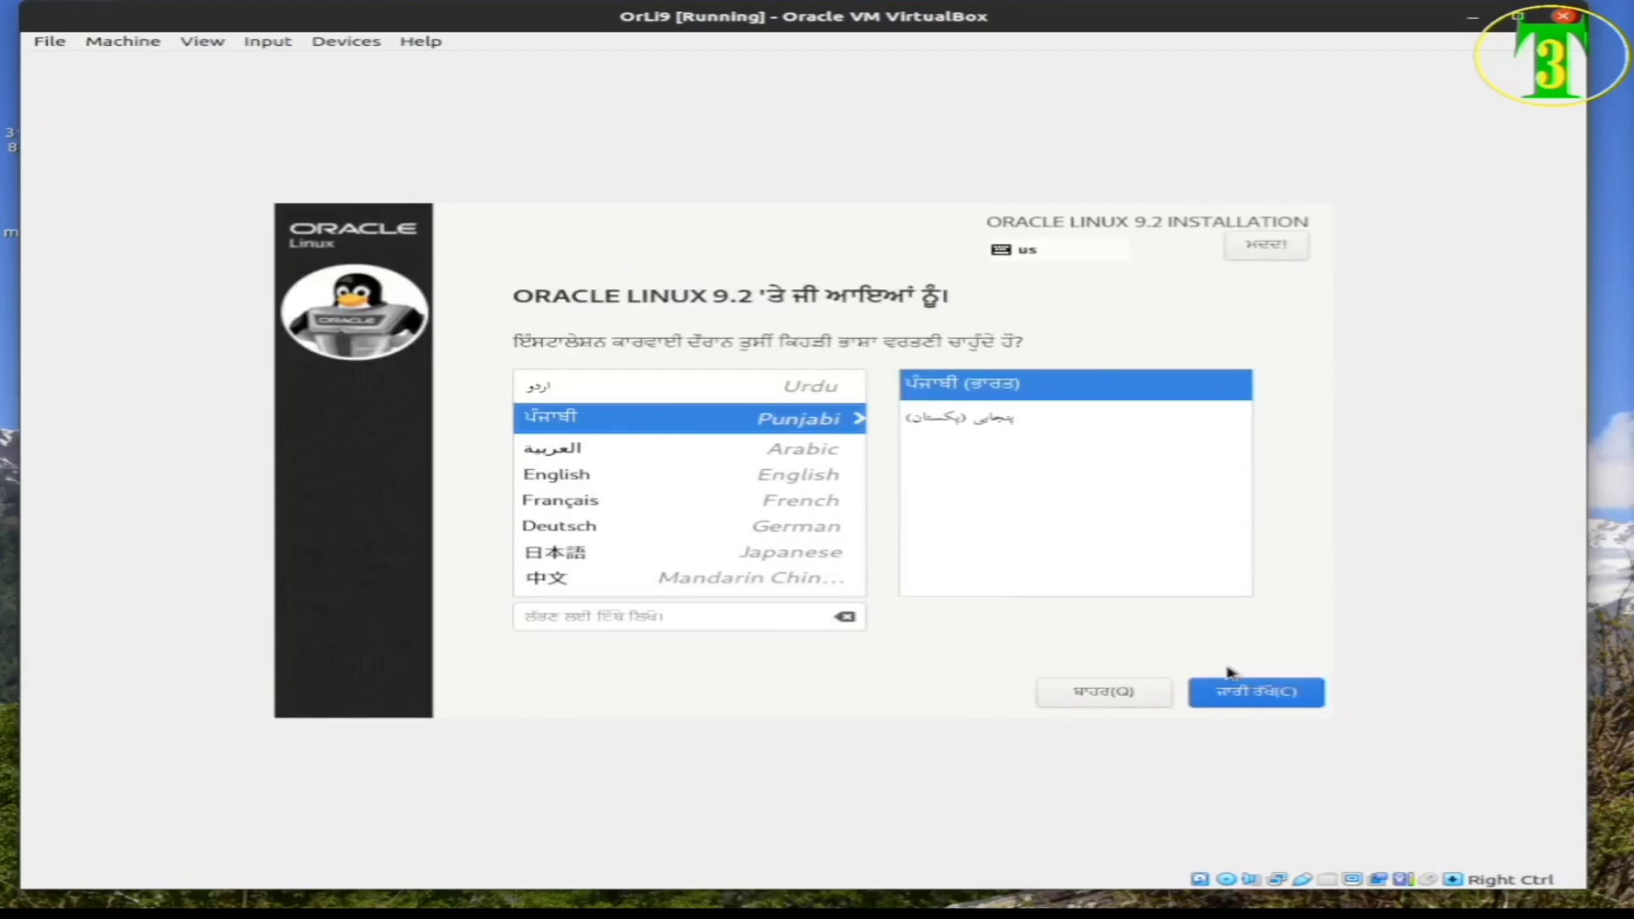
key(Down)
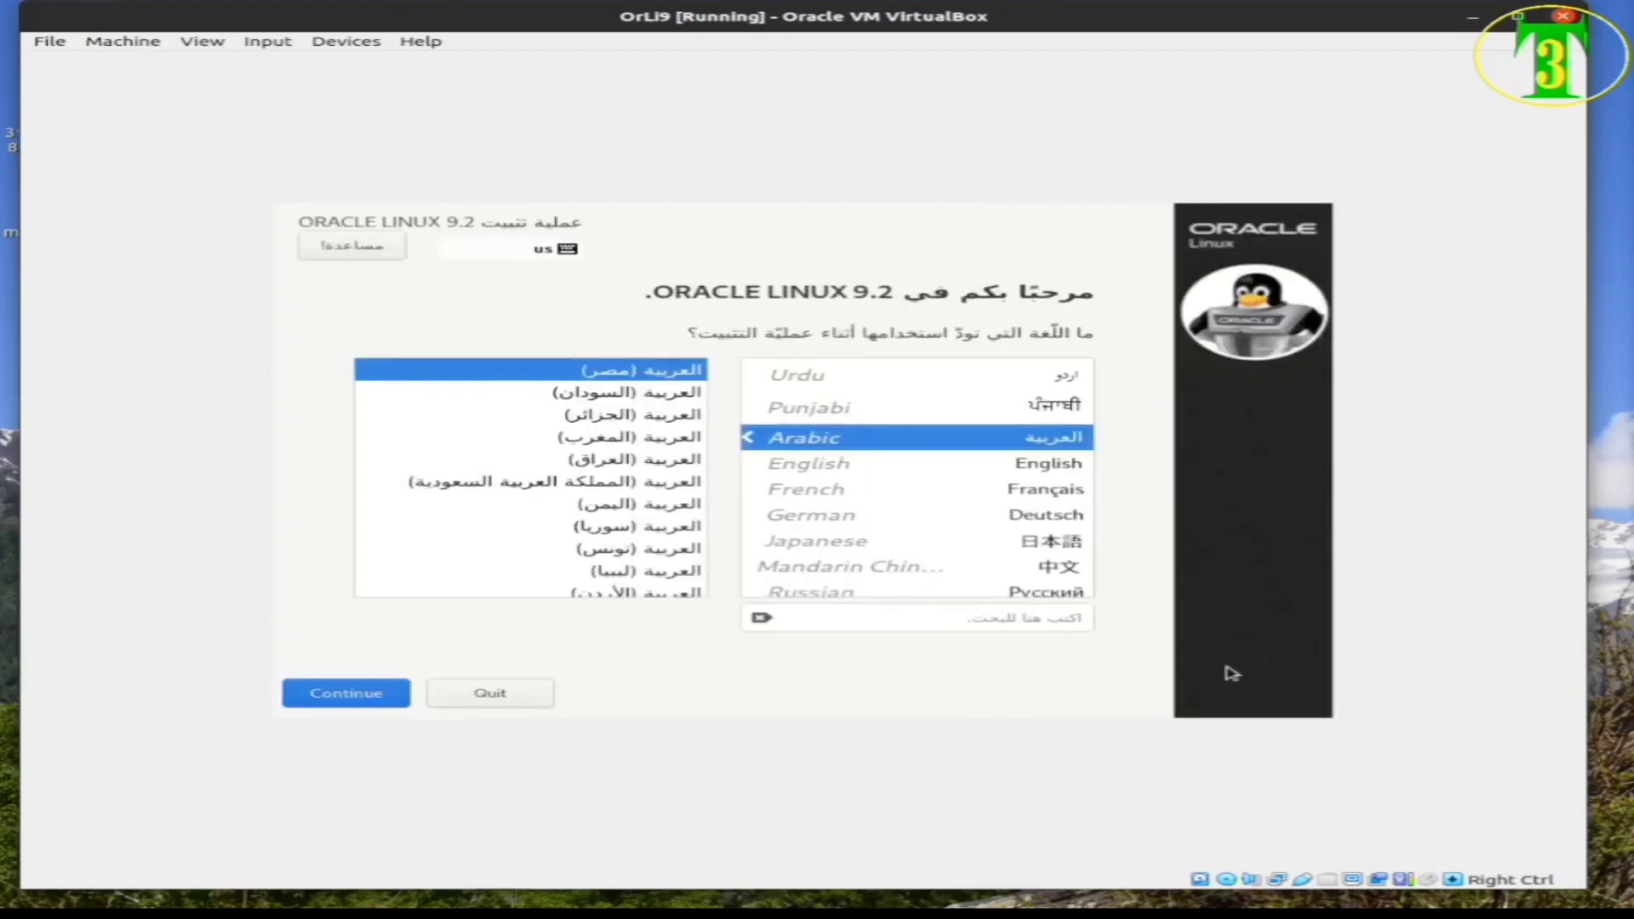
key(Down)
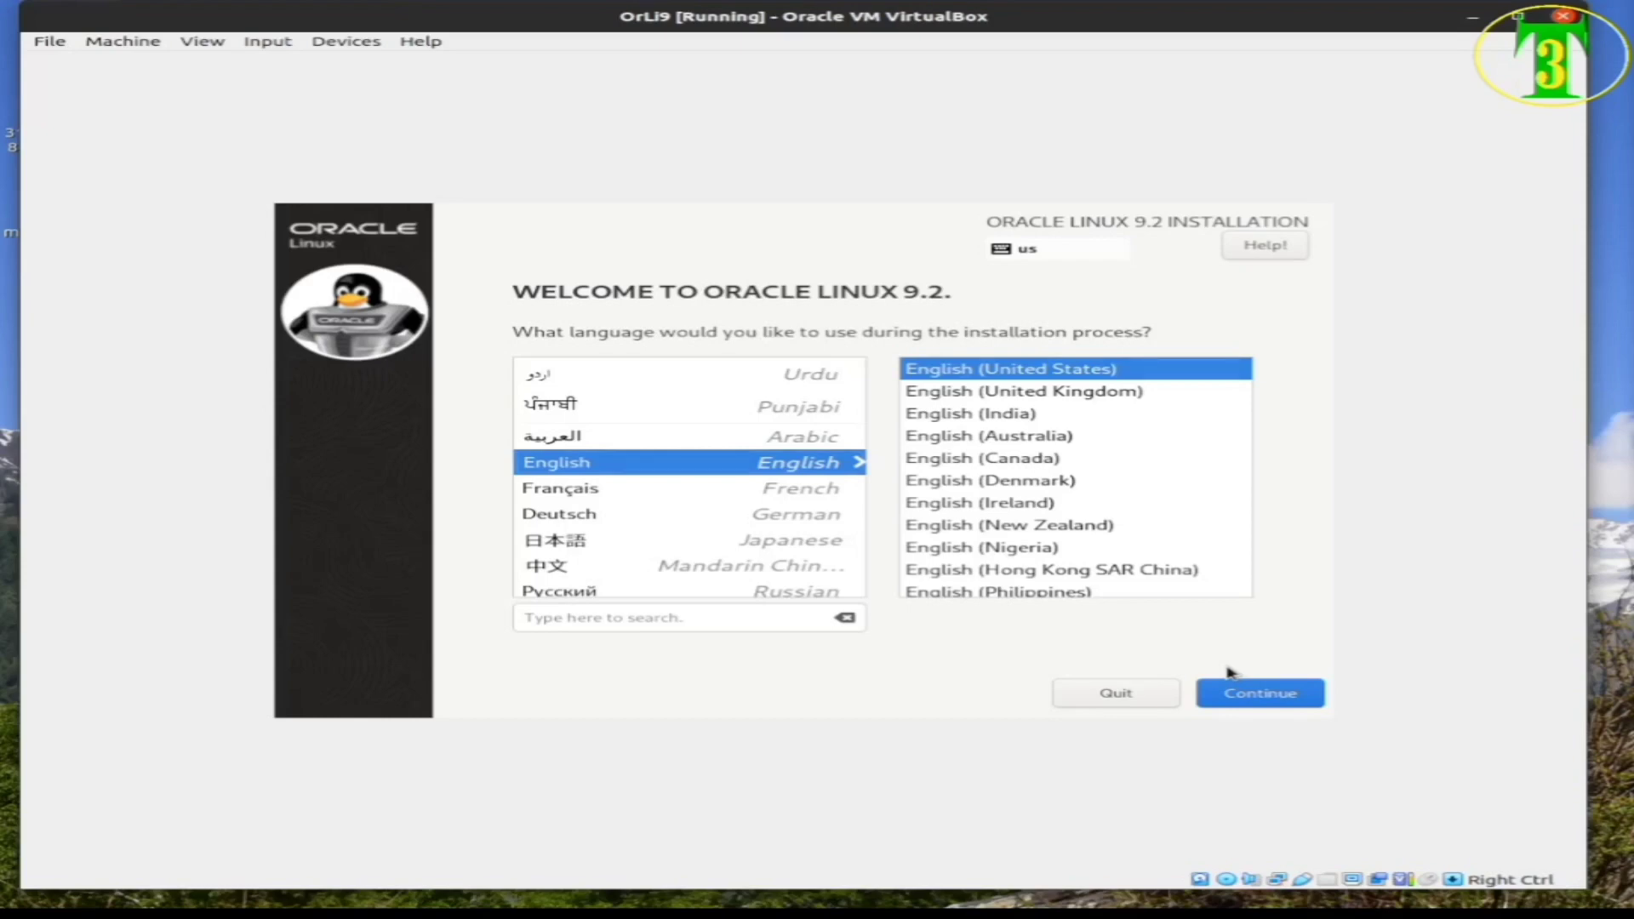
key(Down)
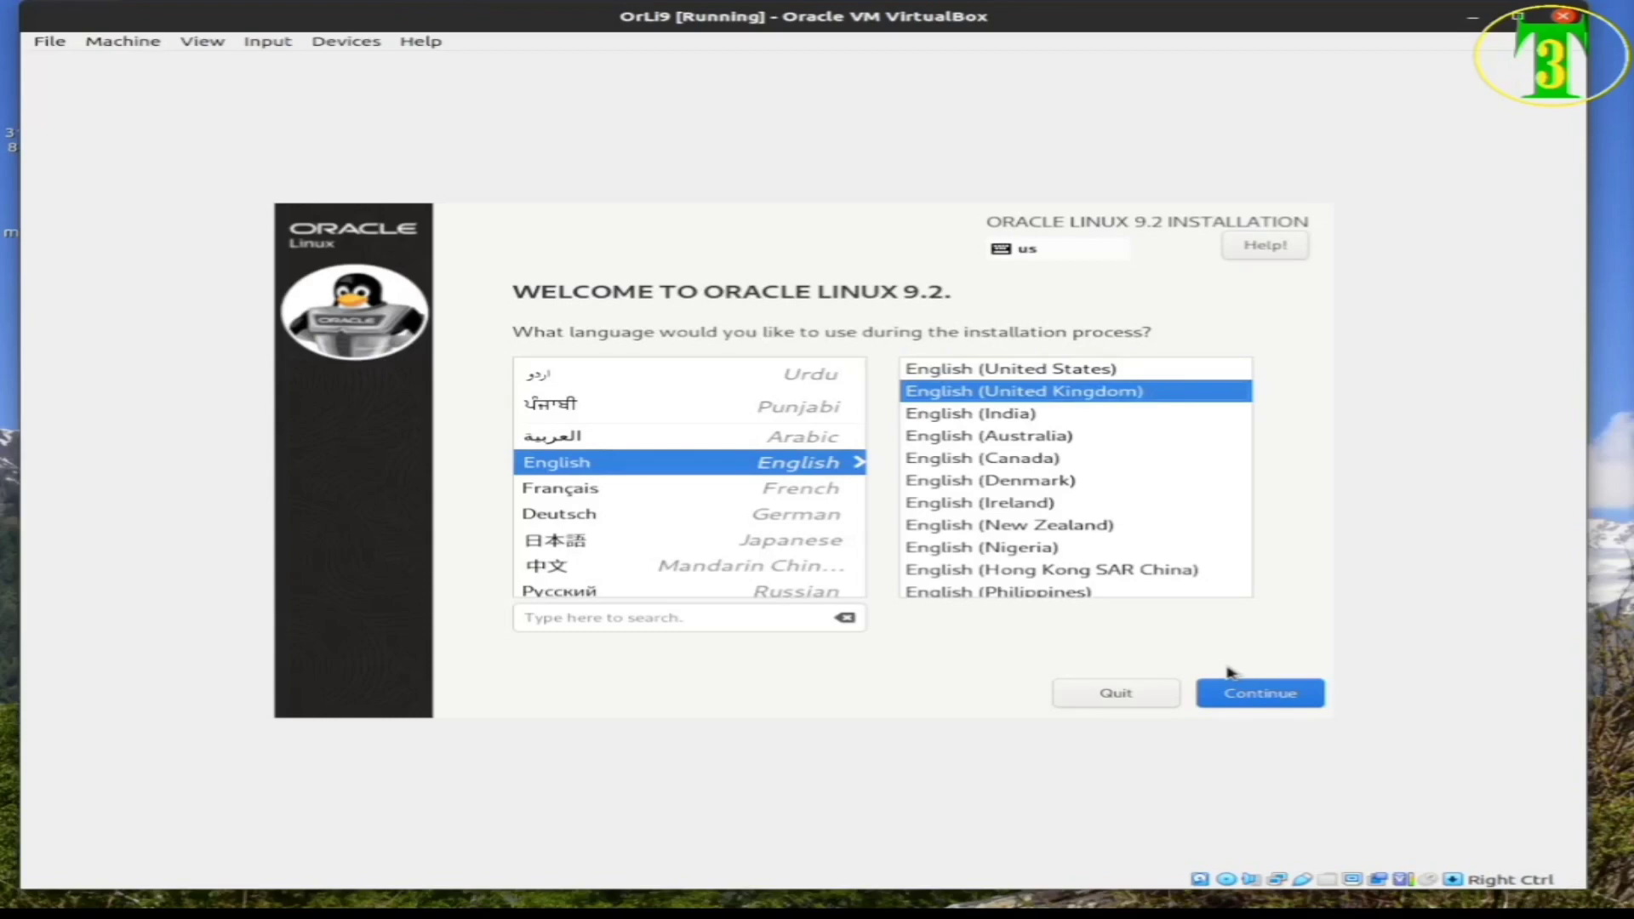
key(Up)
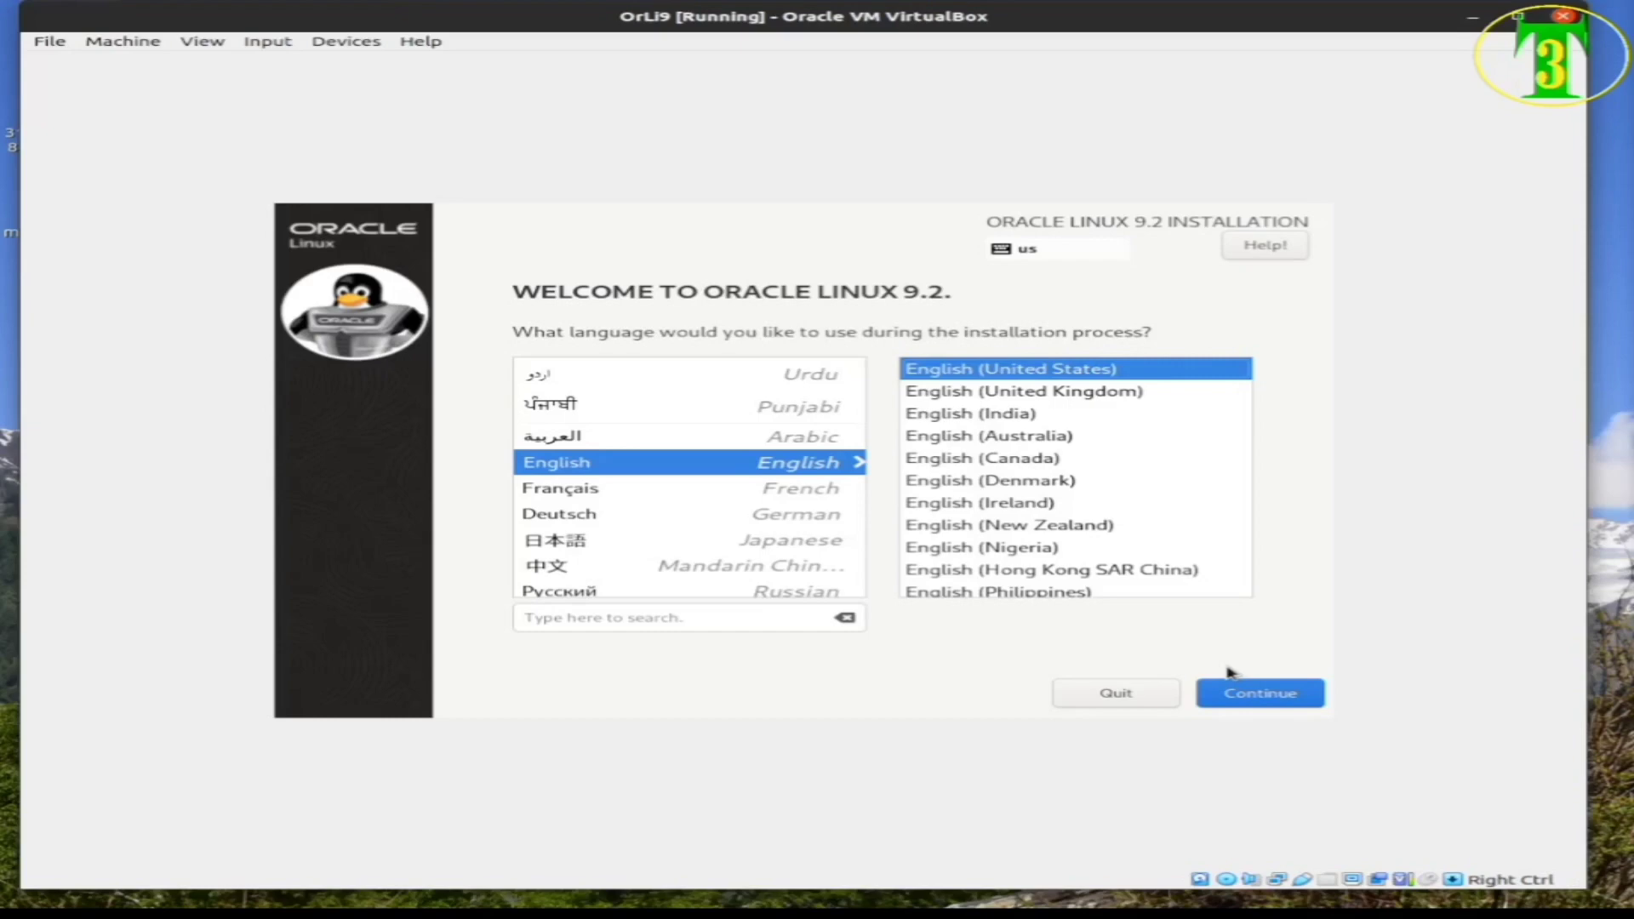
Keep English (United States) and continue on to the Installation Summary
key(shift+Tab)
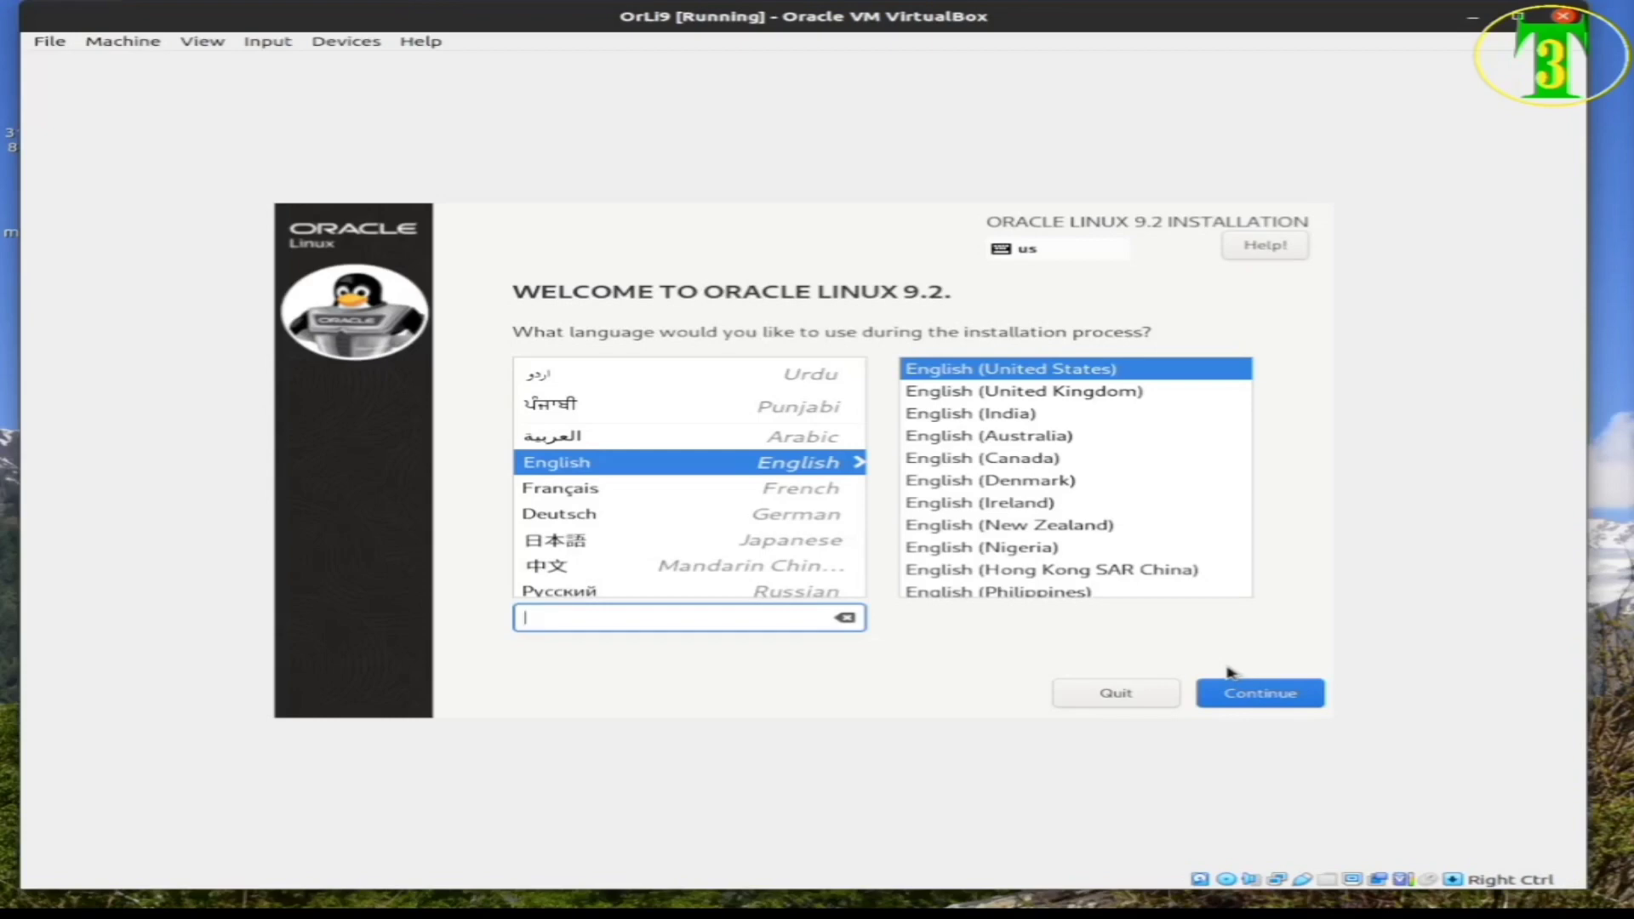
key(Tab)
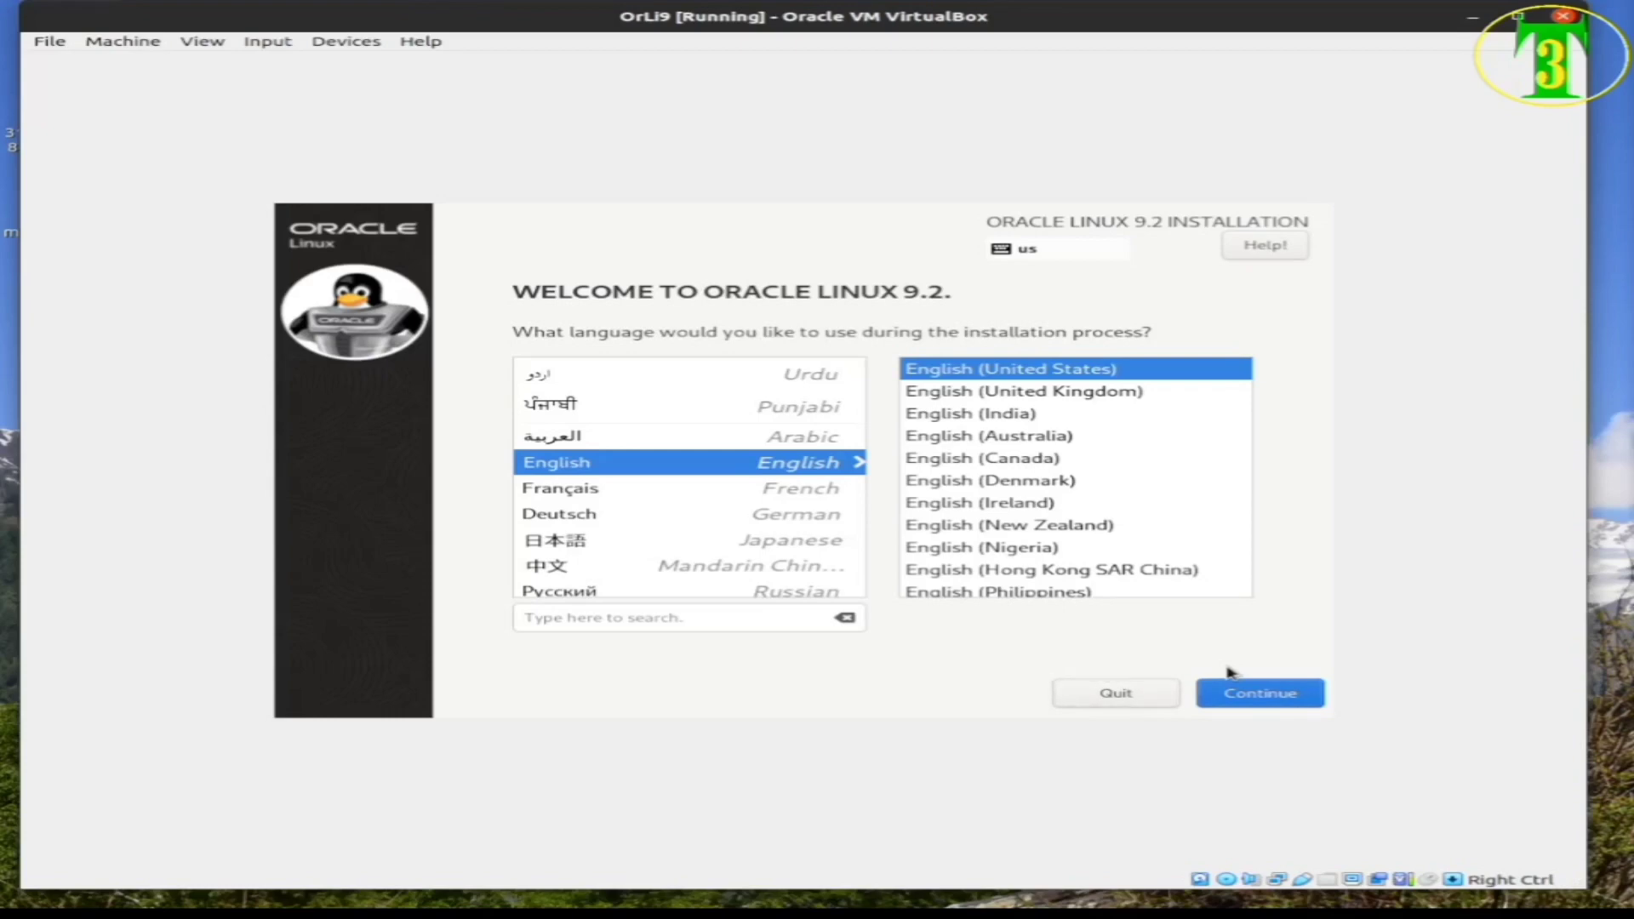
click(1228, 674)
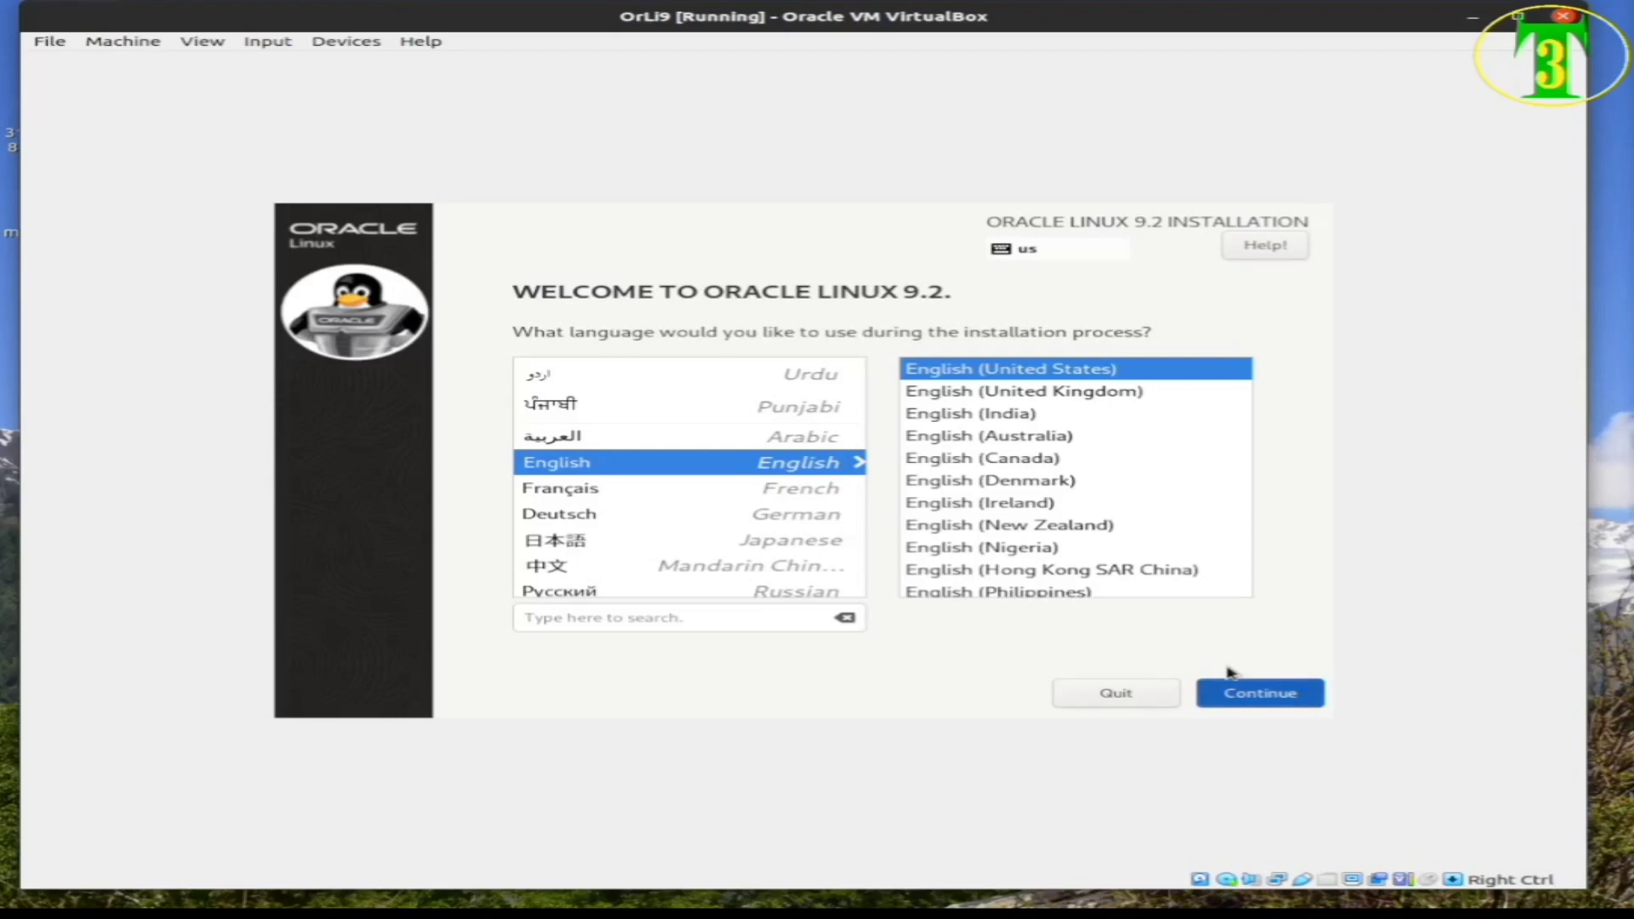
click(1230, 680)
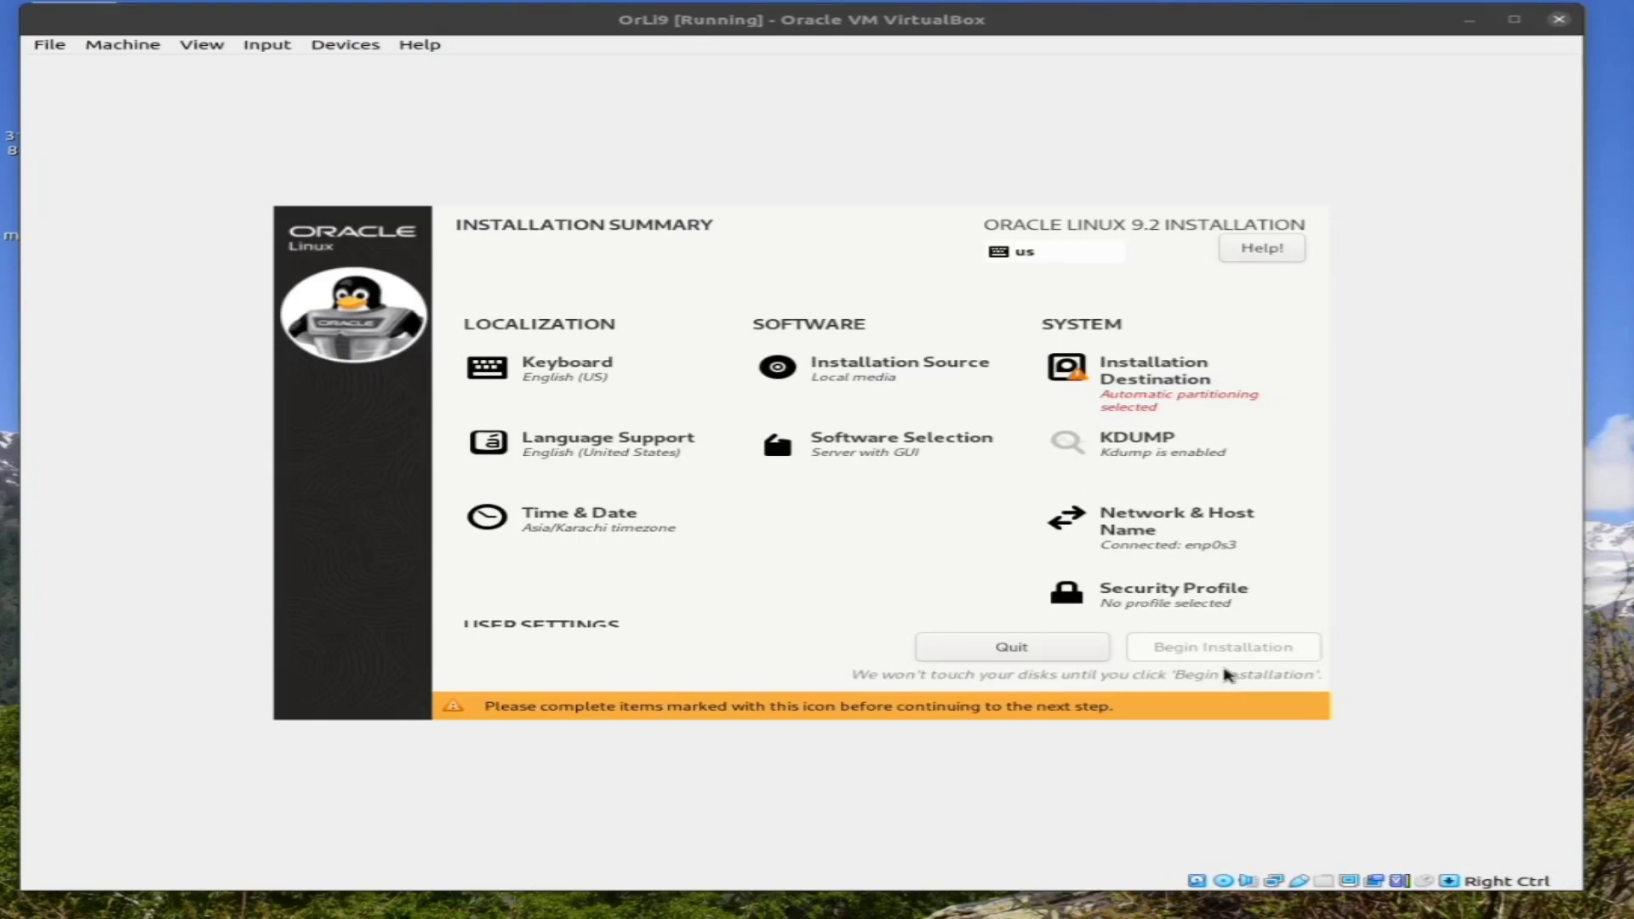
Dismiss the capture notice, then move past Keyboard, Language Support and Time & Date to open Root Password
click(1226, 675)
key(Return)
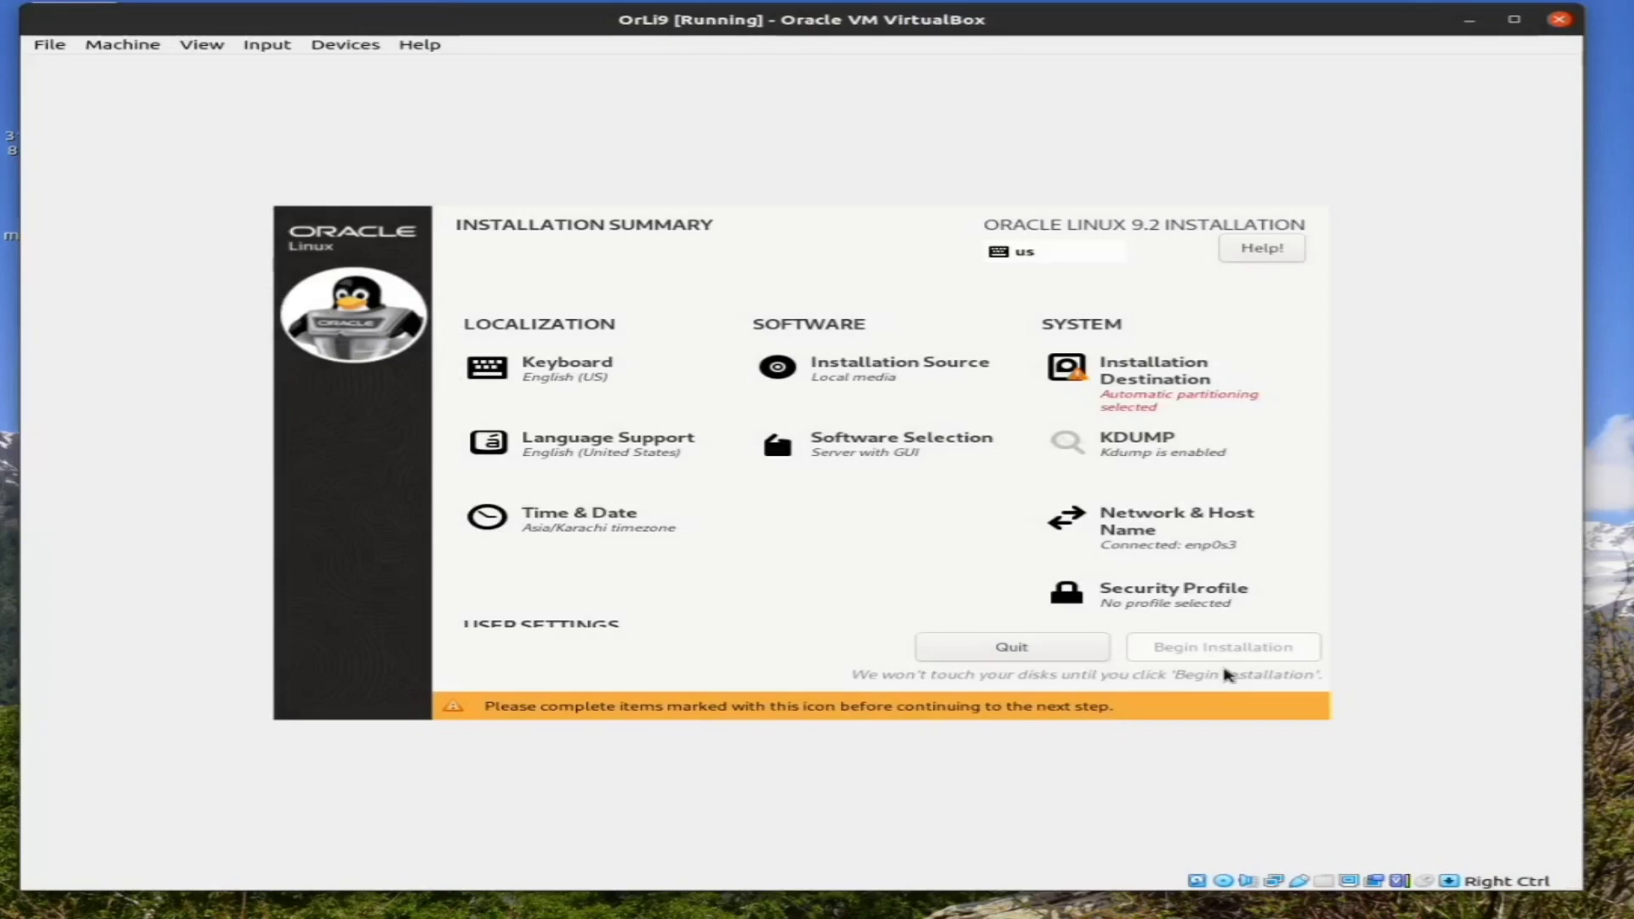
key(Tab)
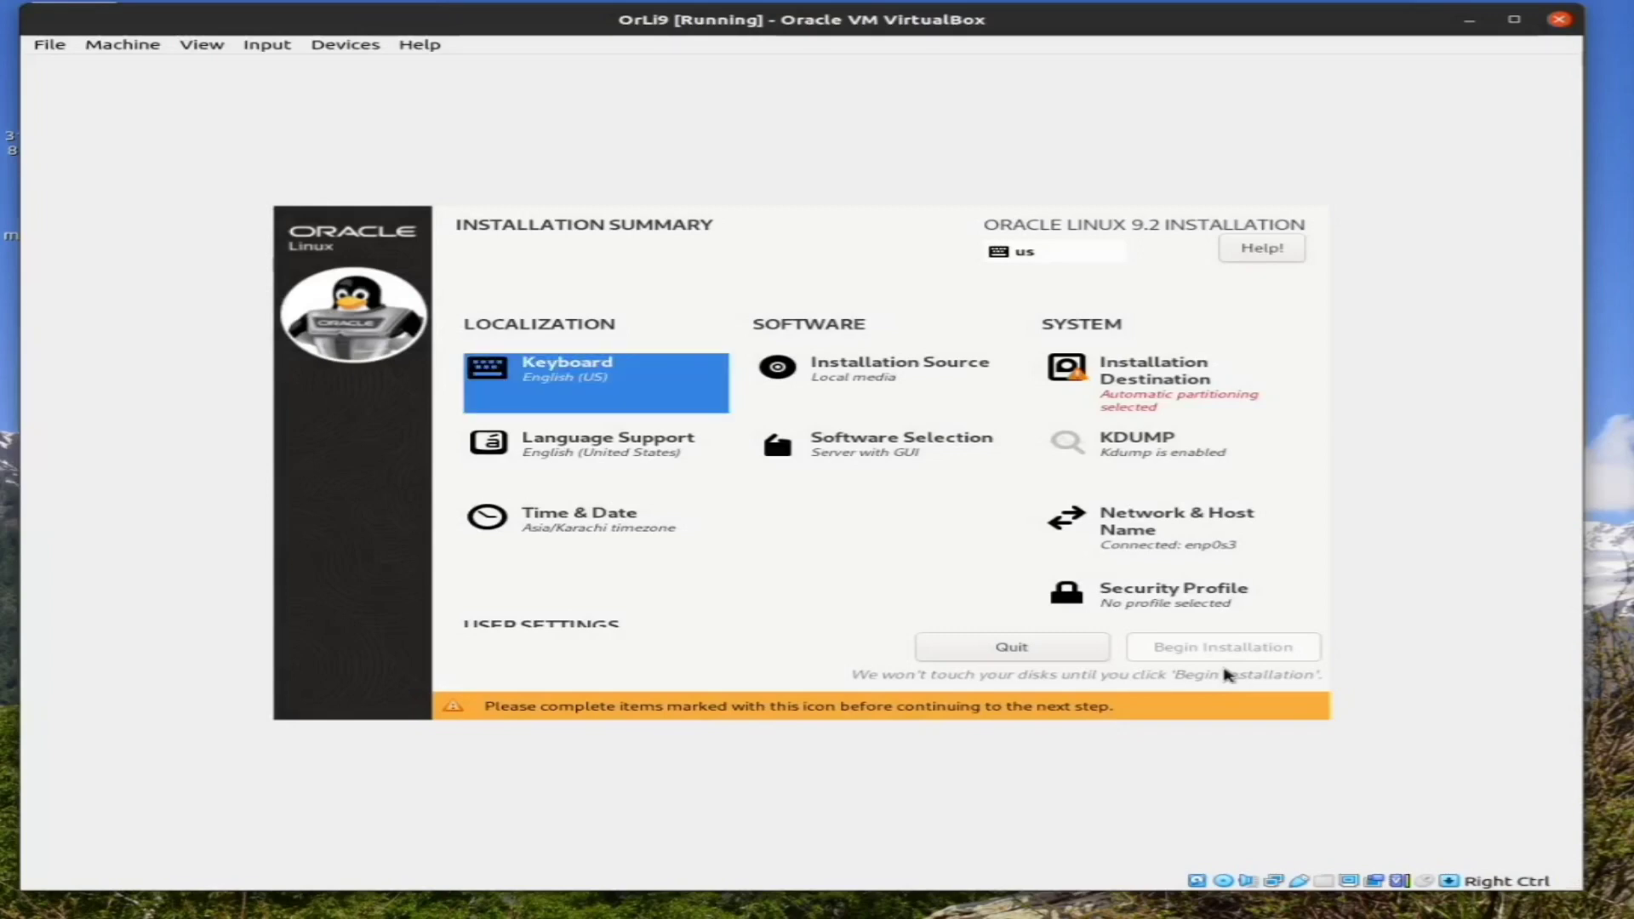
key(Tab)
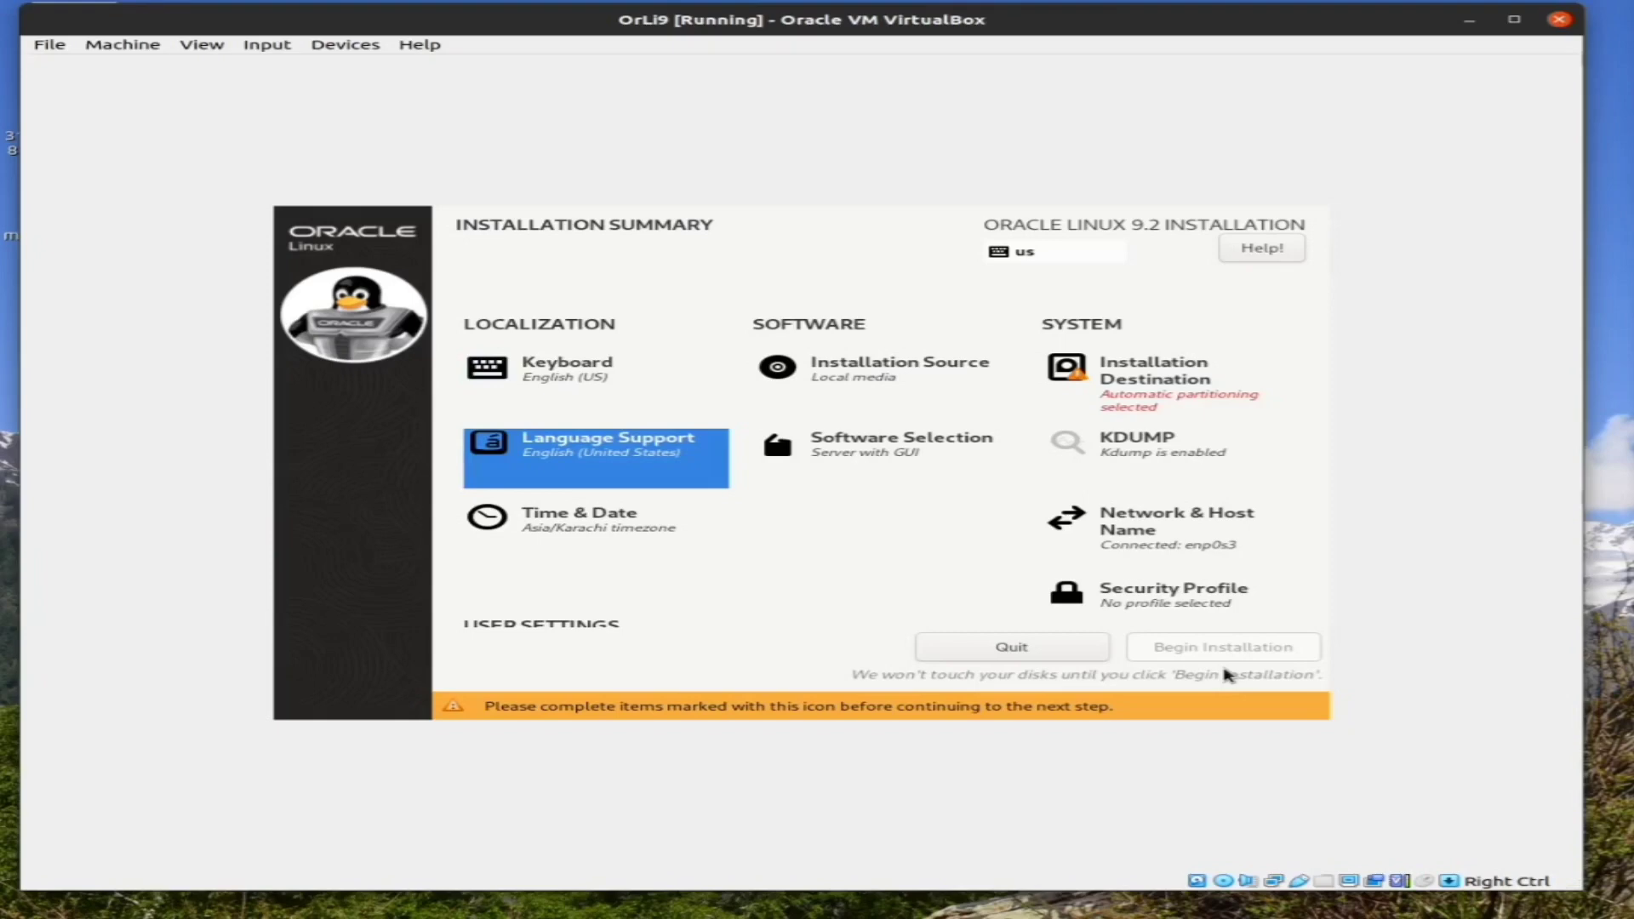
key(Tab)
key(Tab)
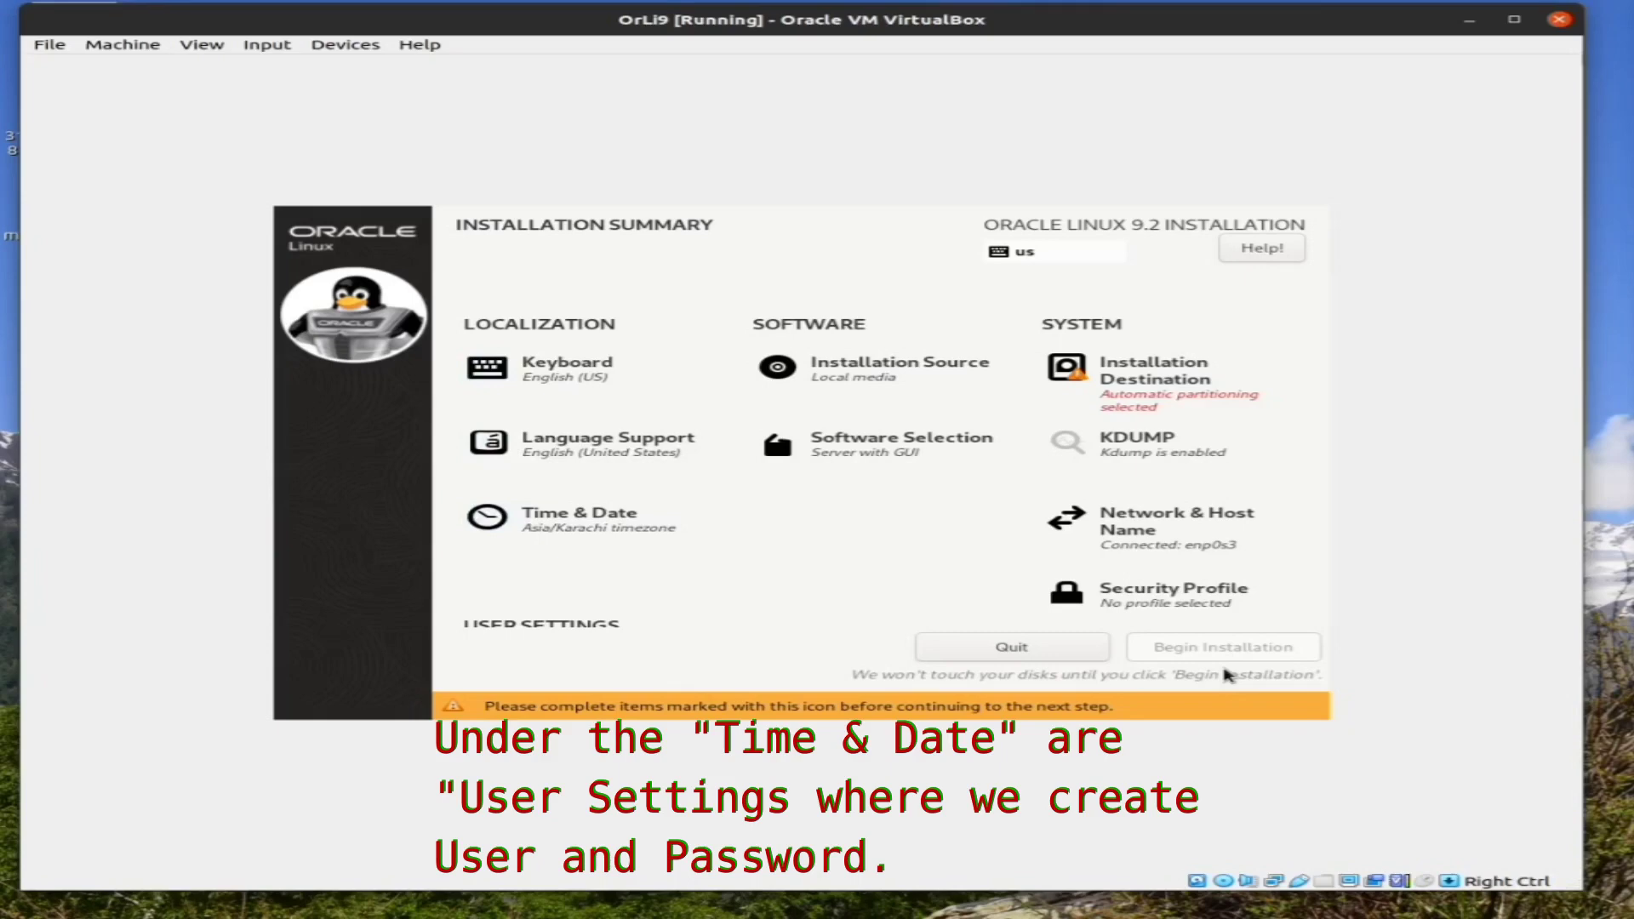
key(shift+Tab)
key(shift+Tab)
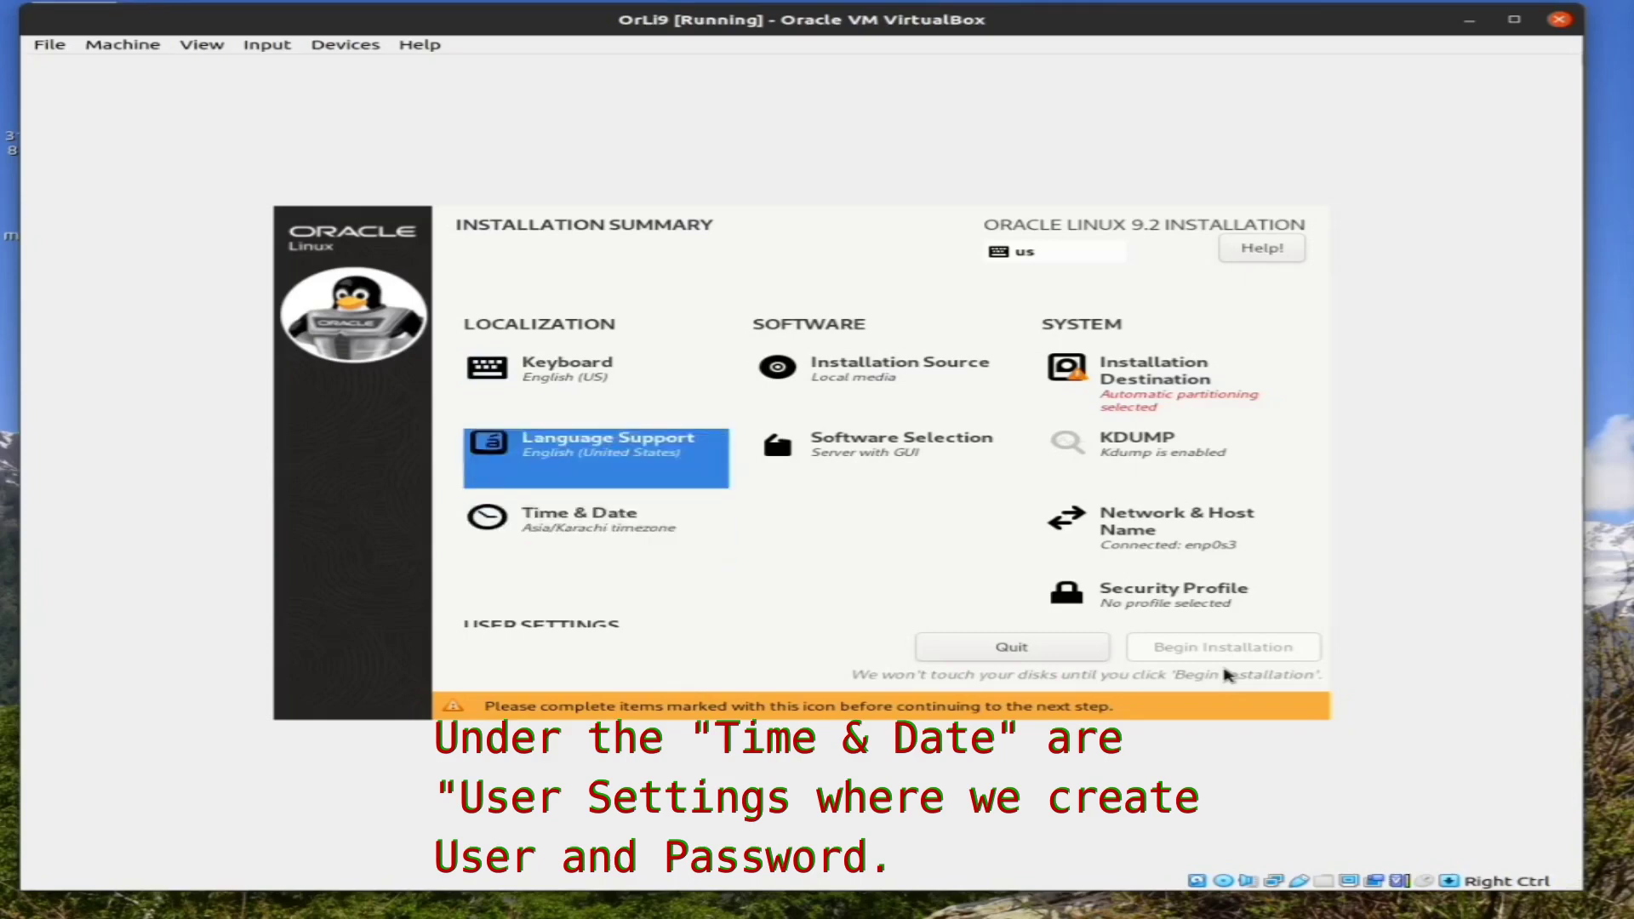
key(Tab)
key(Tab)
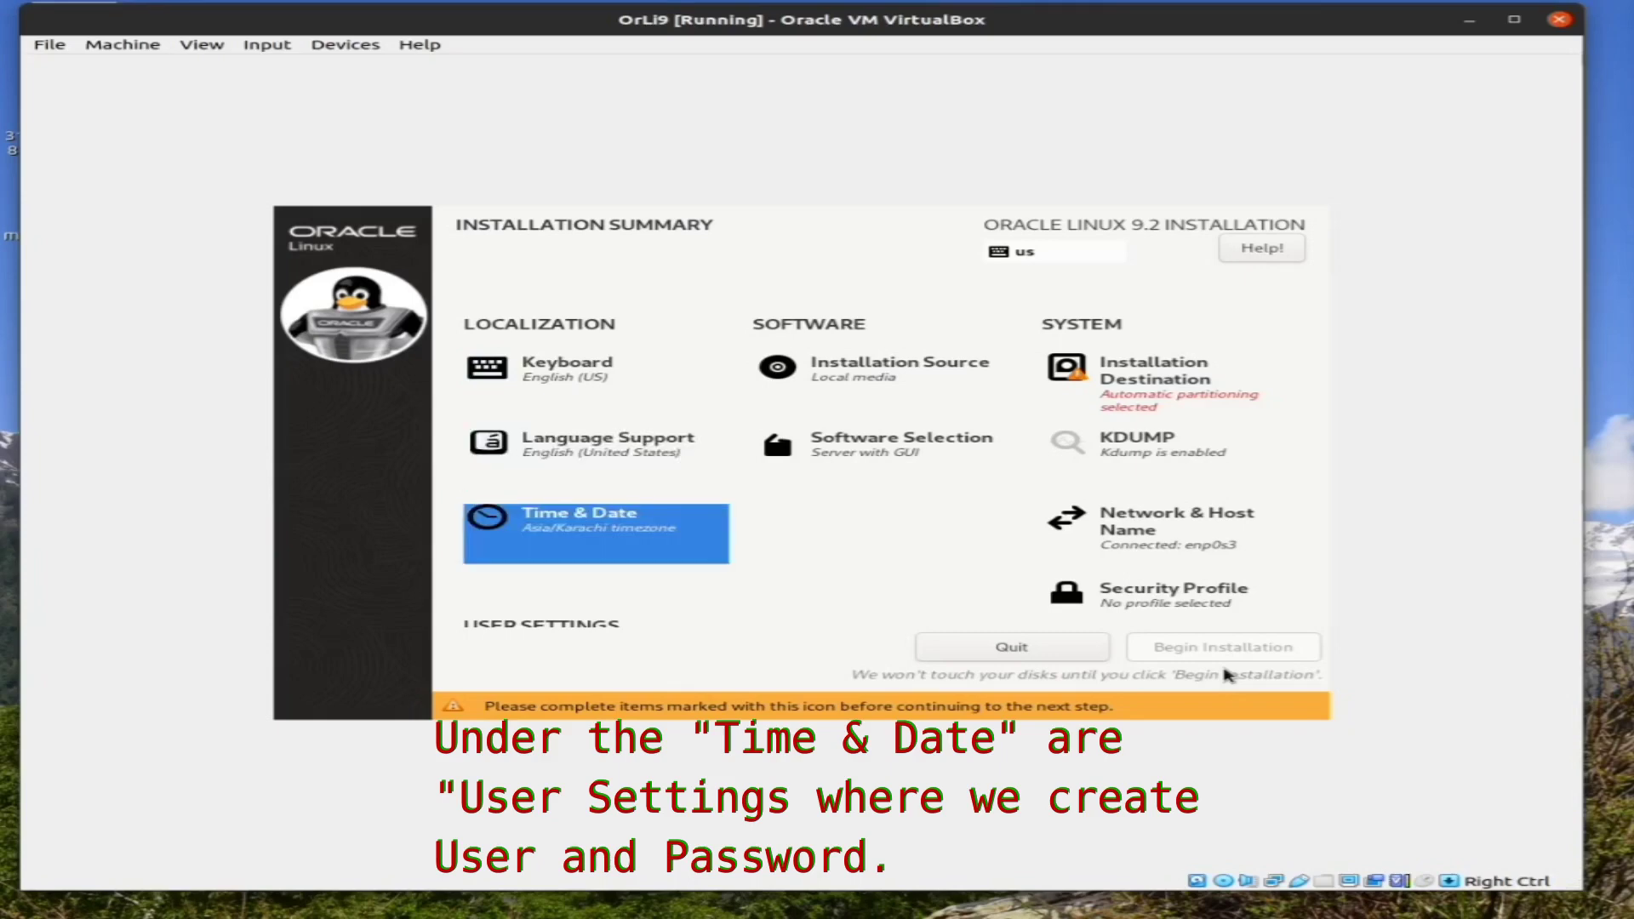
key(Return)
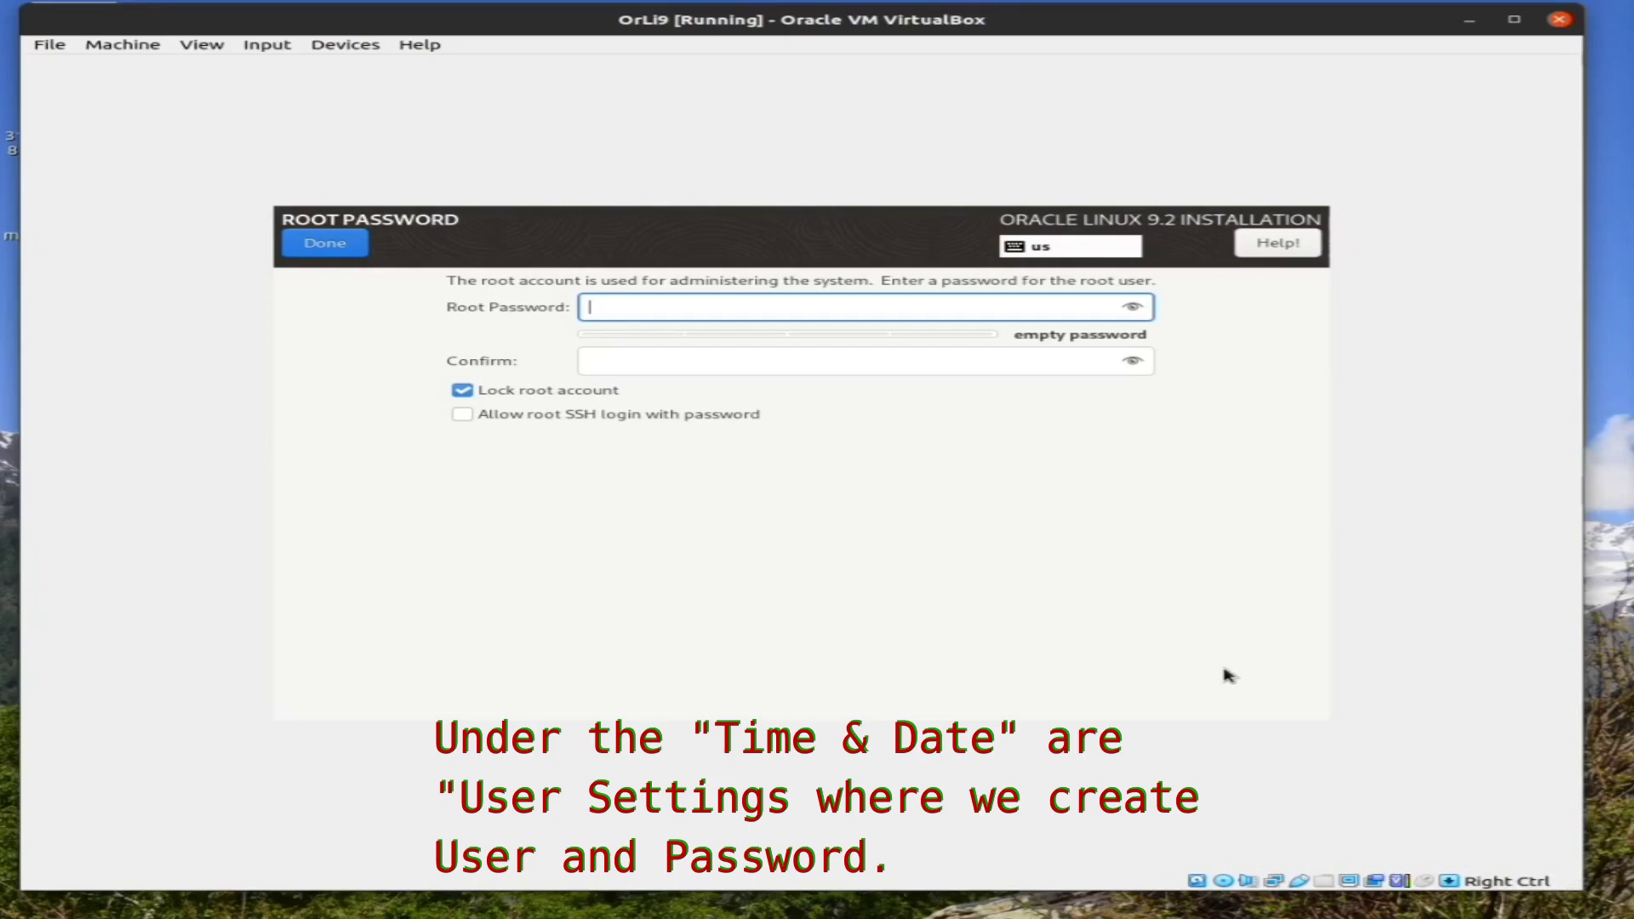
Enter the root password and retype it in the Confirm field
text(ab)
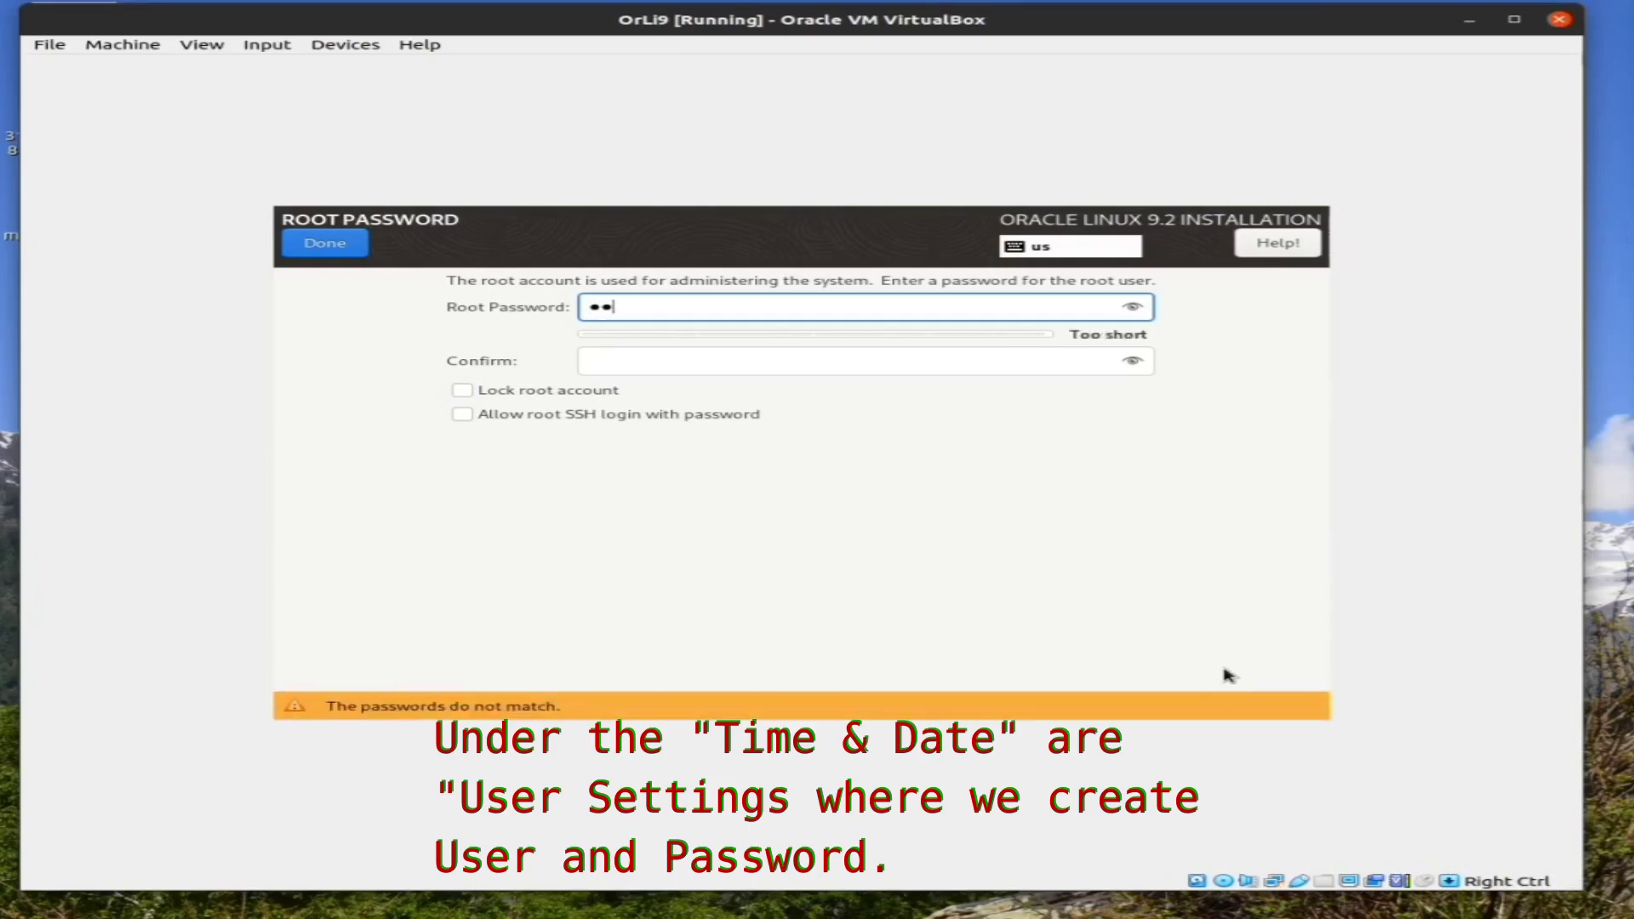
text(cdefgh)
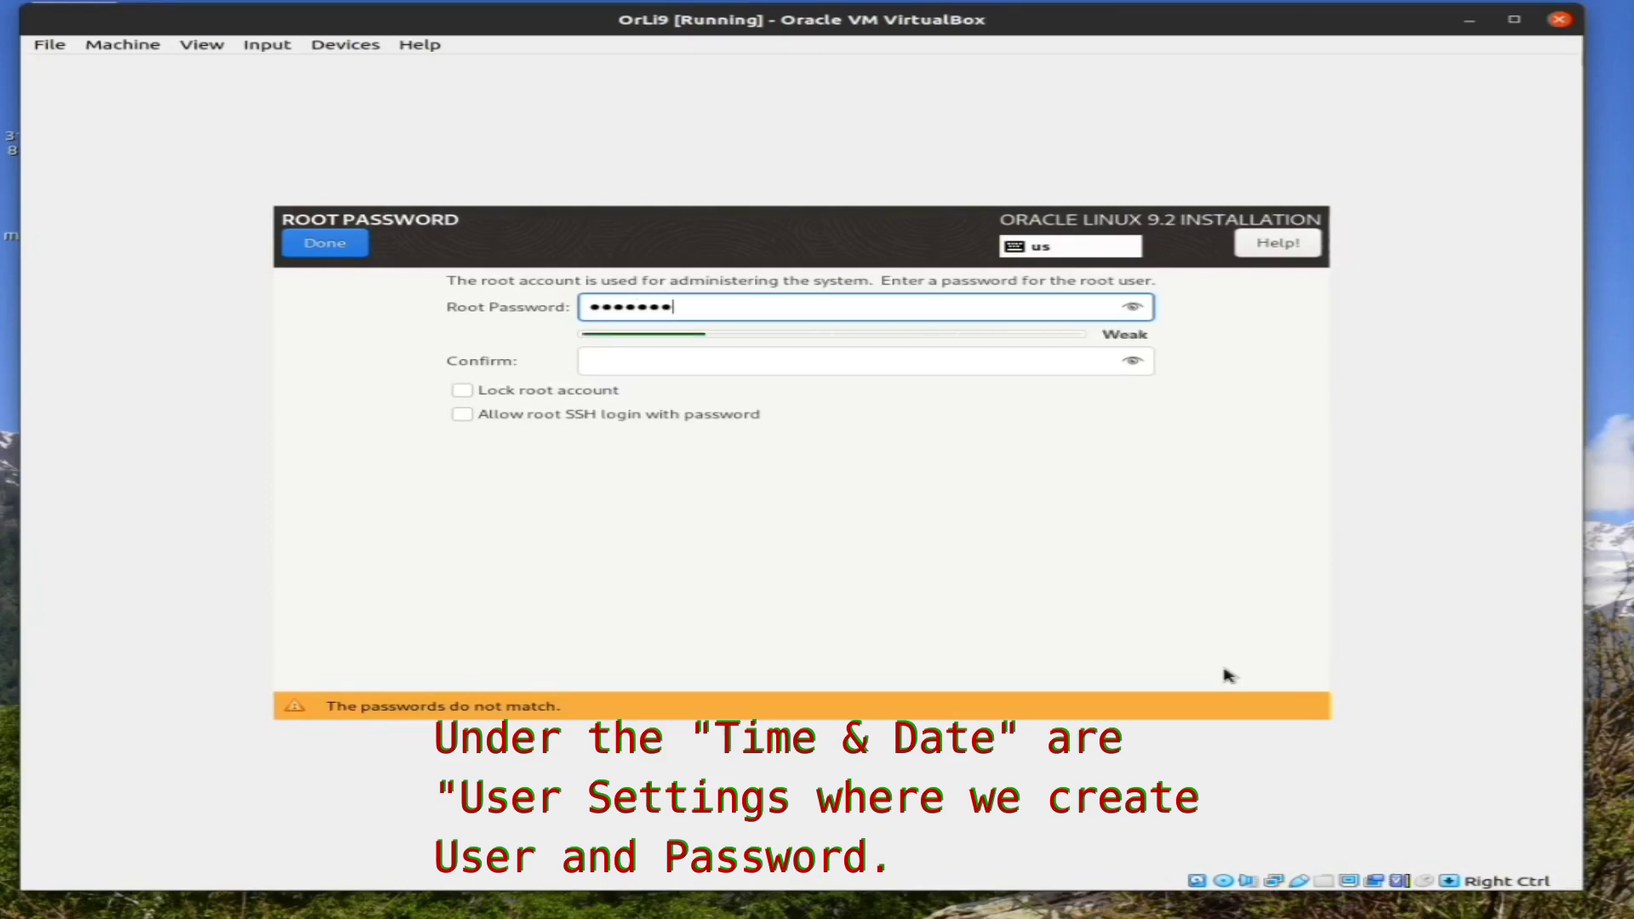
key(Tab)
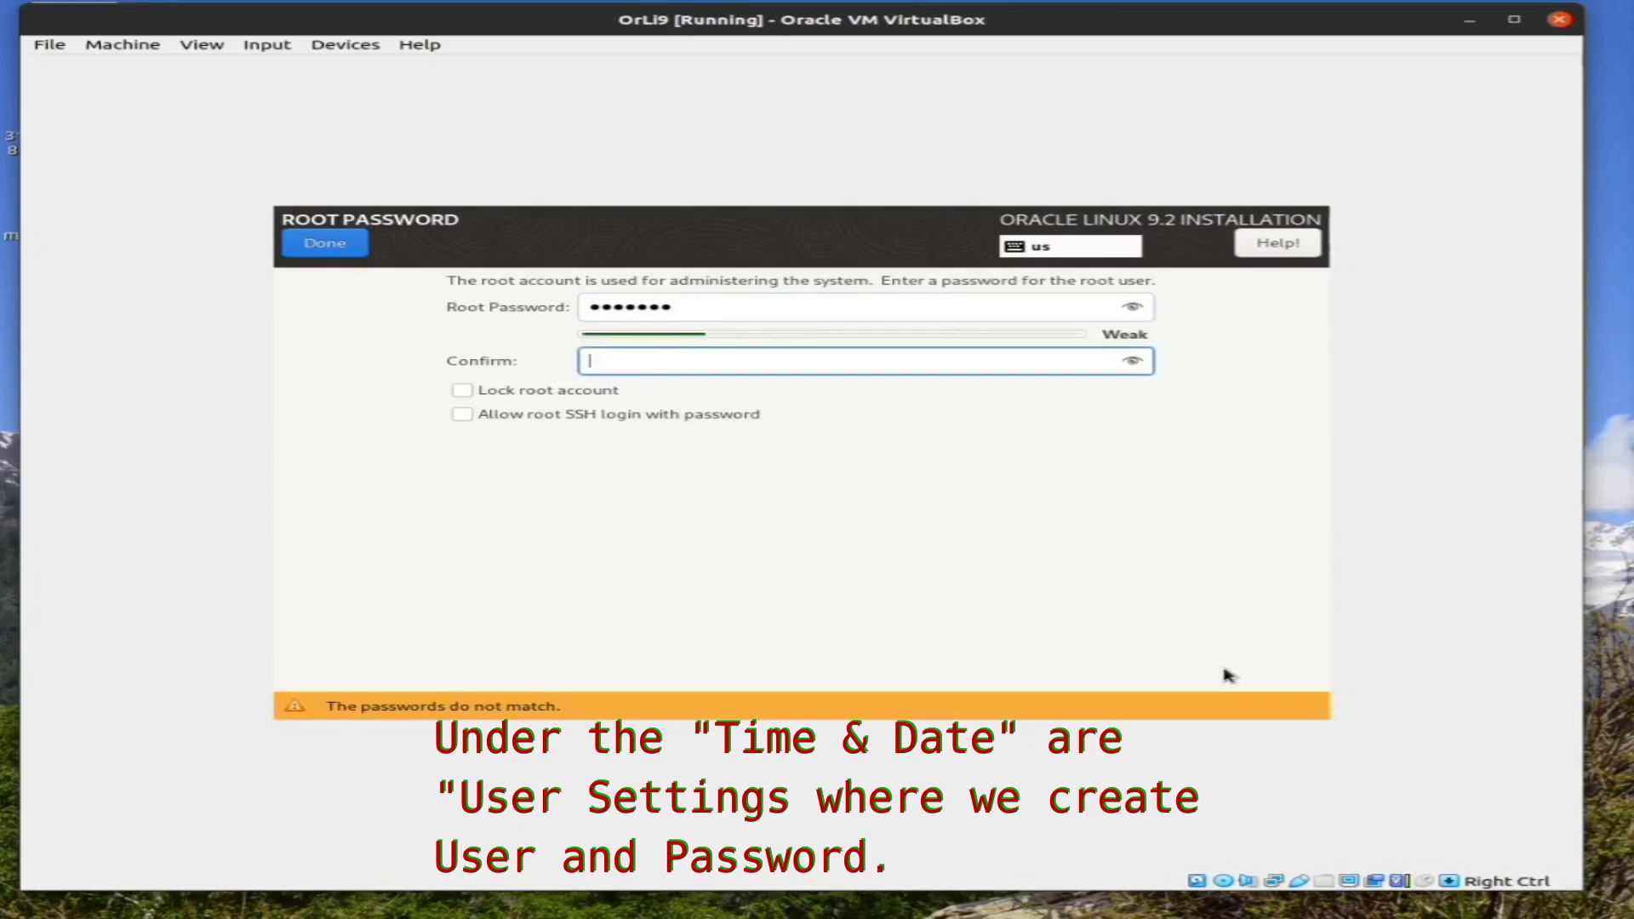
text(abcdefgh)
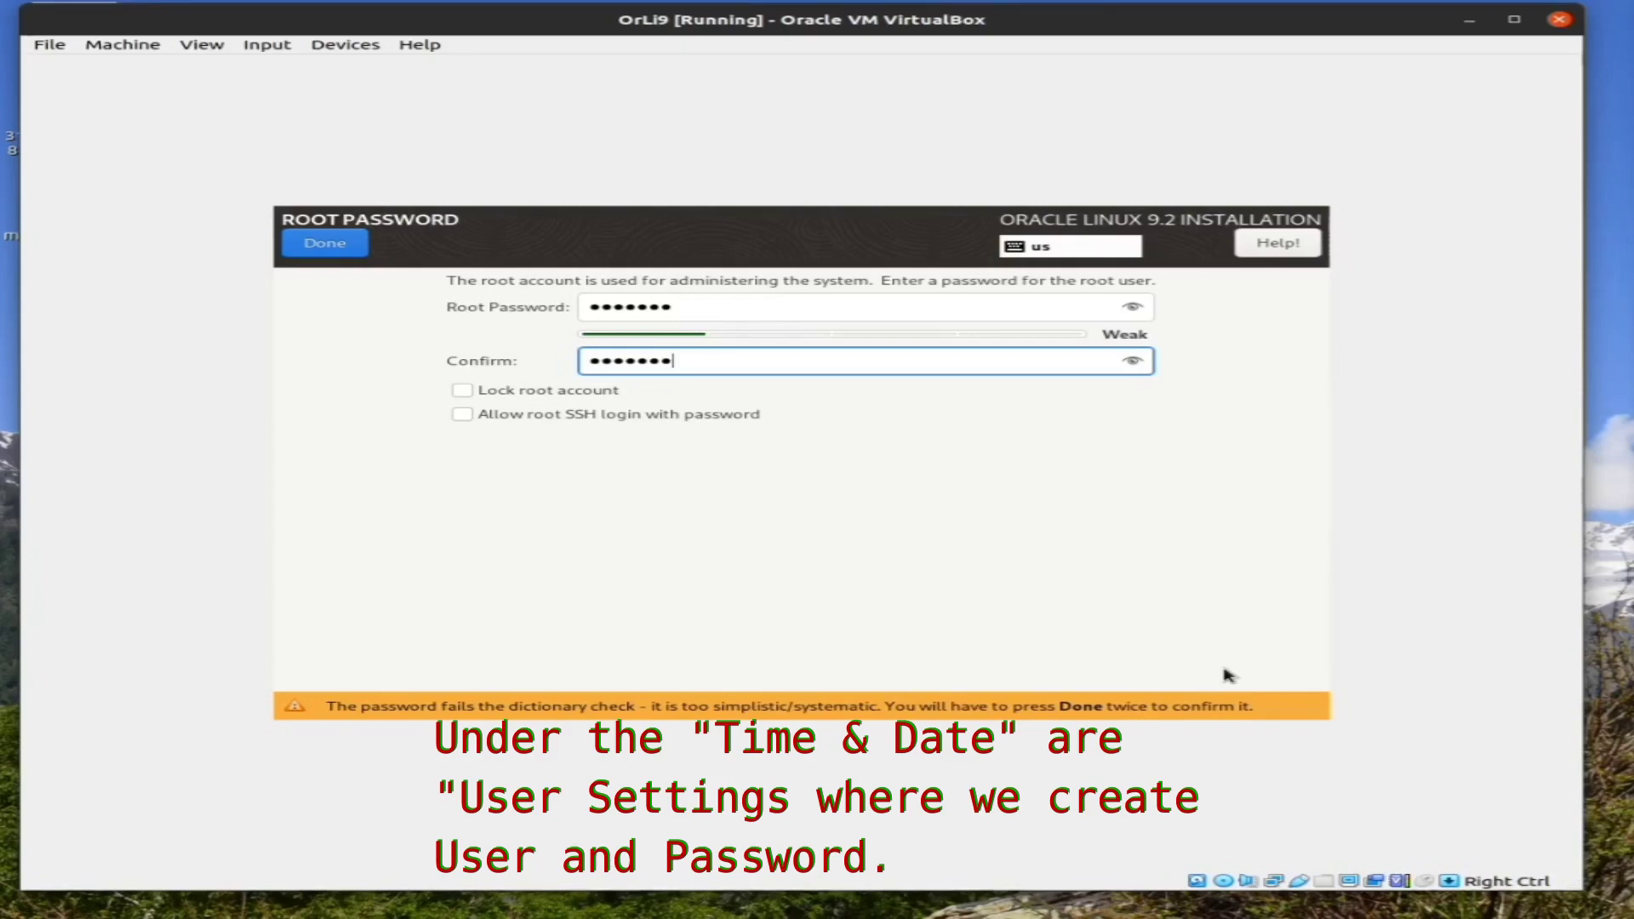
Submit the root password and accept the weak-password warning with Done
key(Tab)
key(Tab)
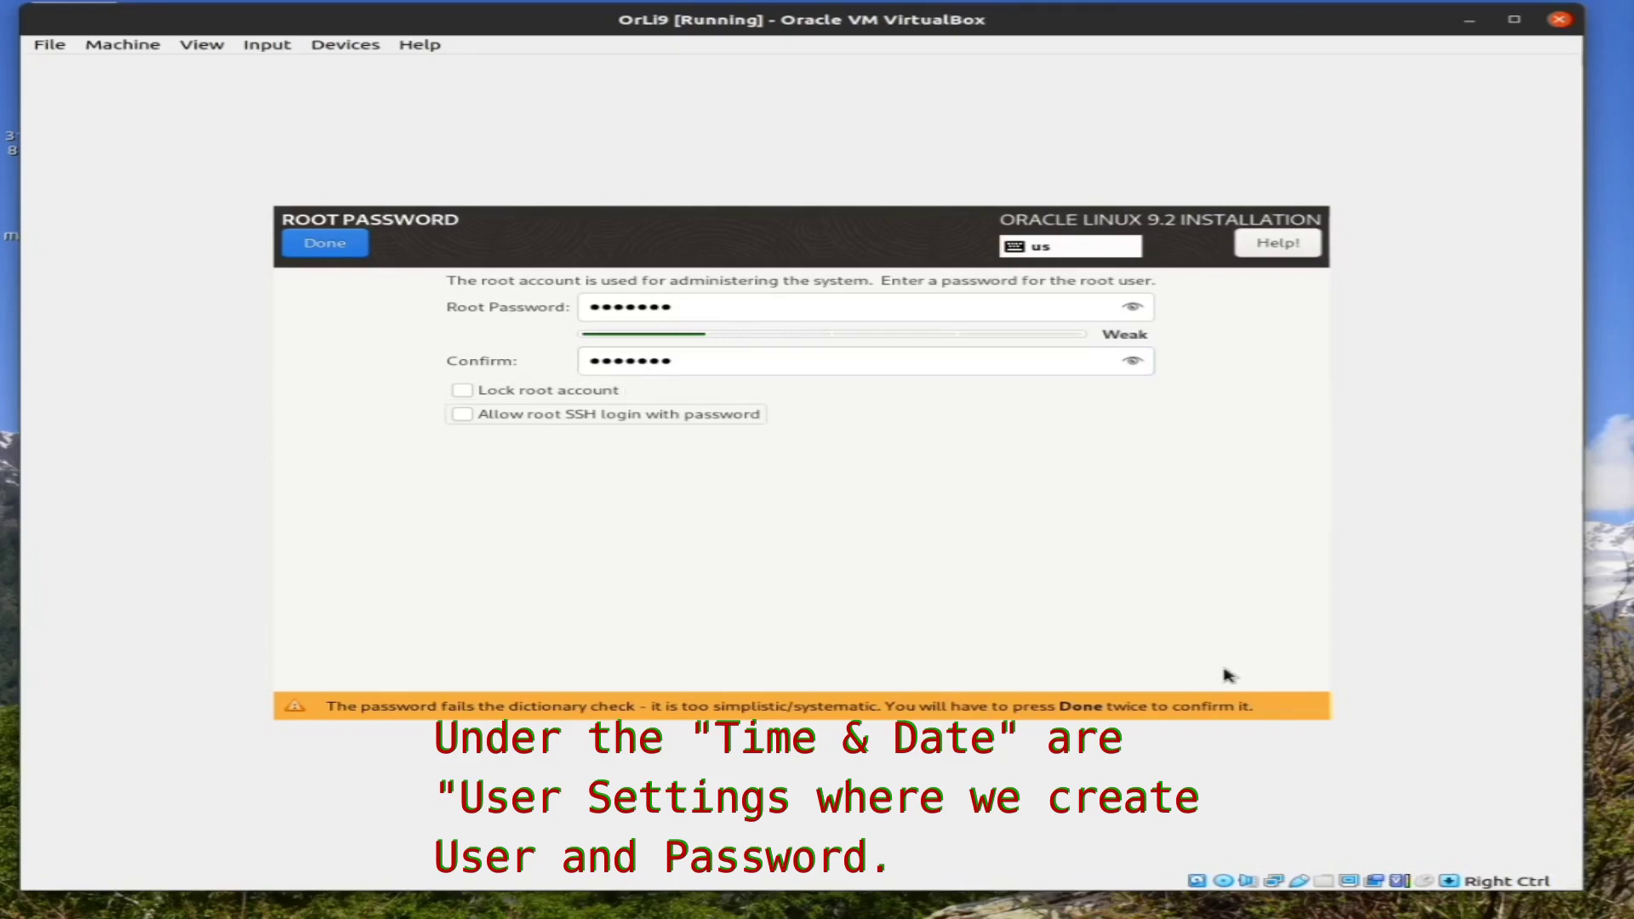
key(Tab)
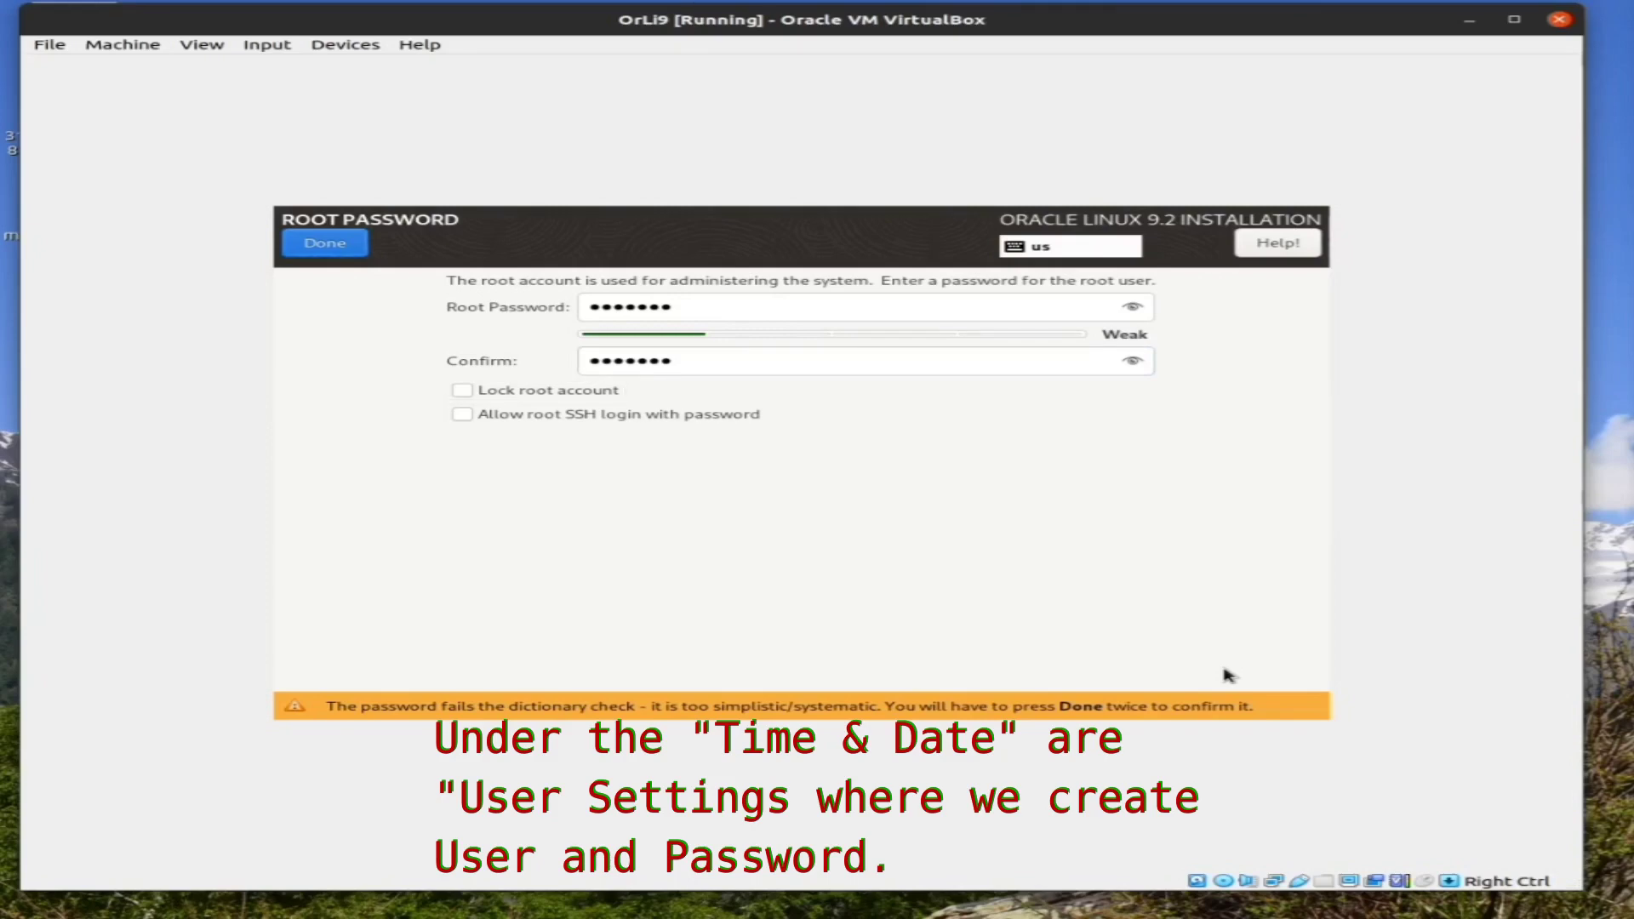
key(shift+Tab)
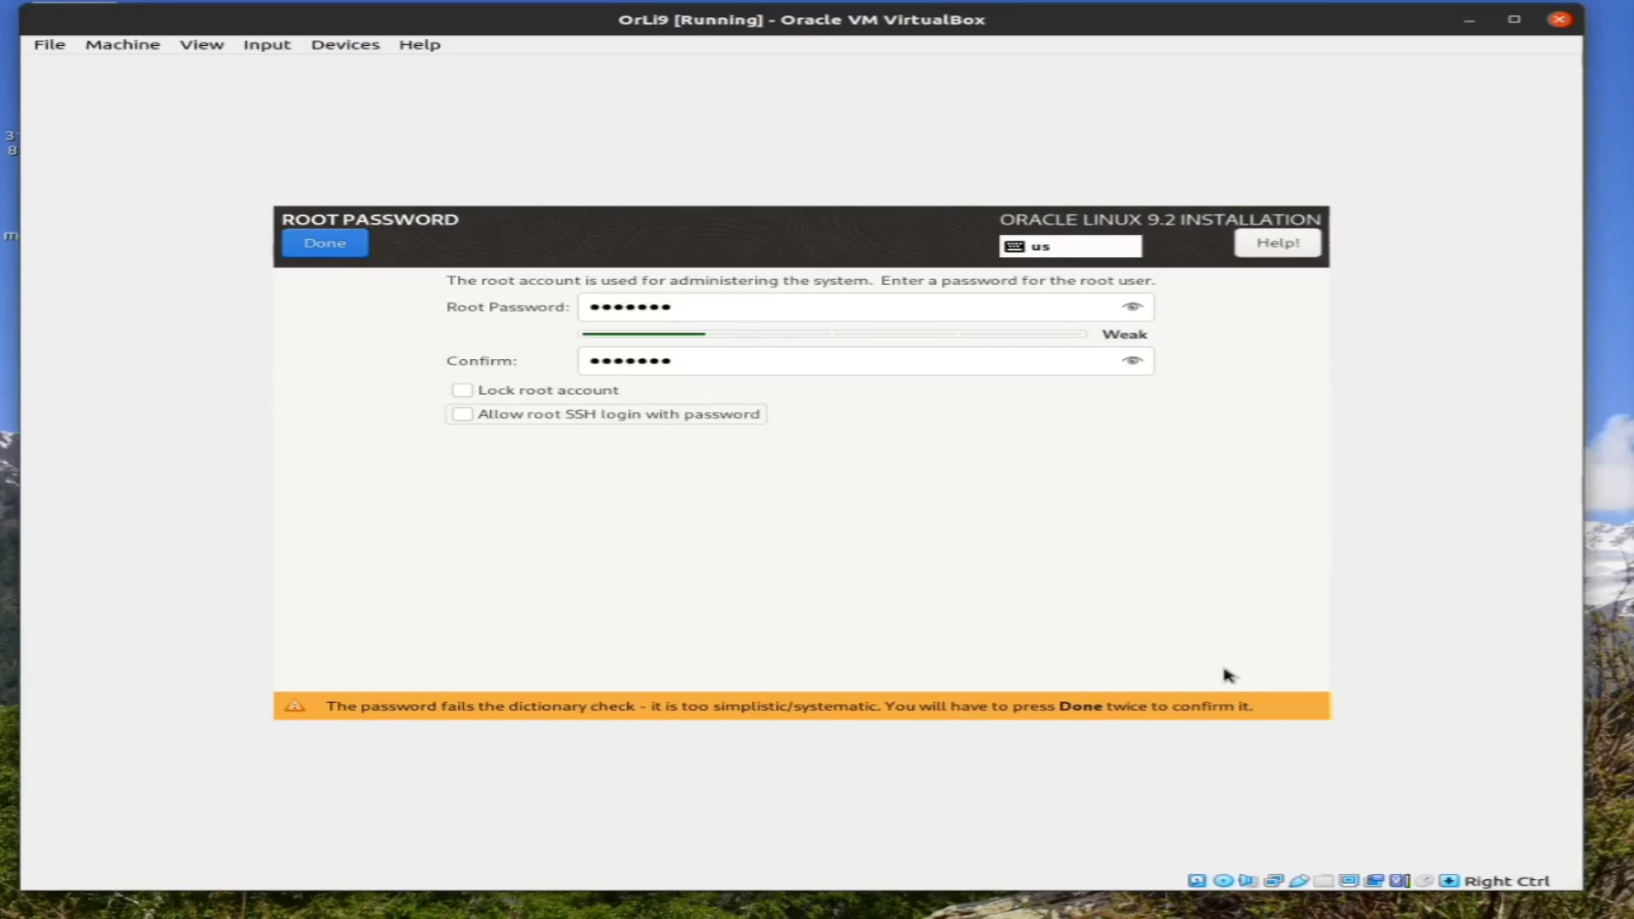
key(Tab)
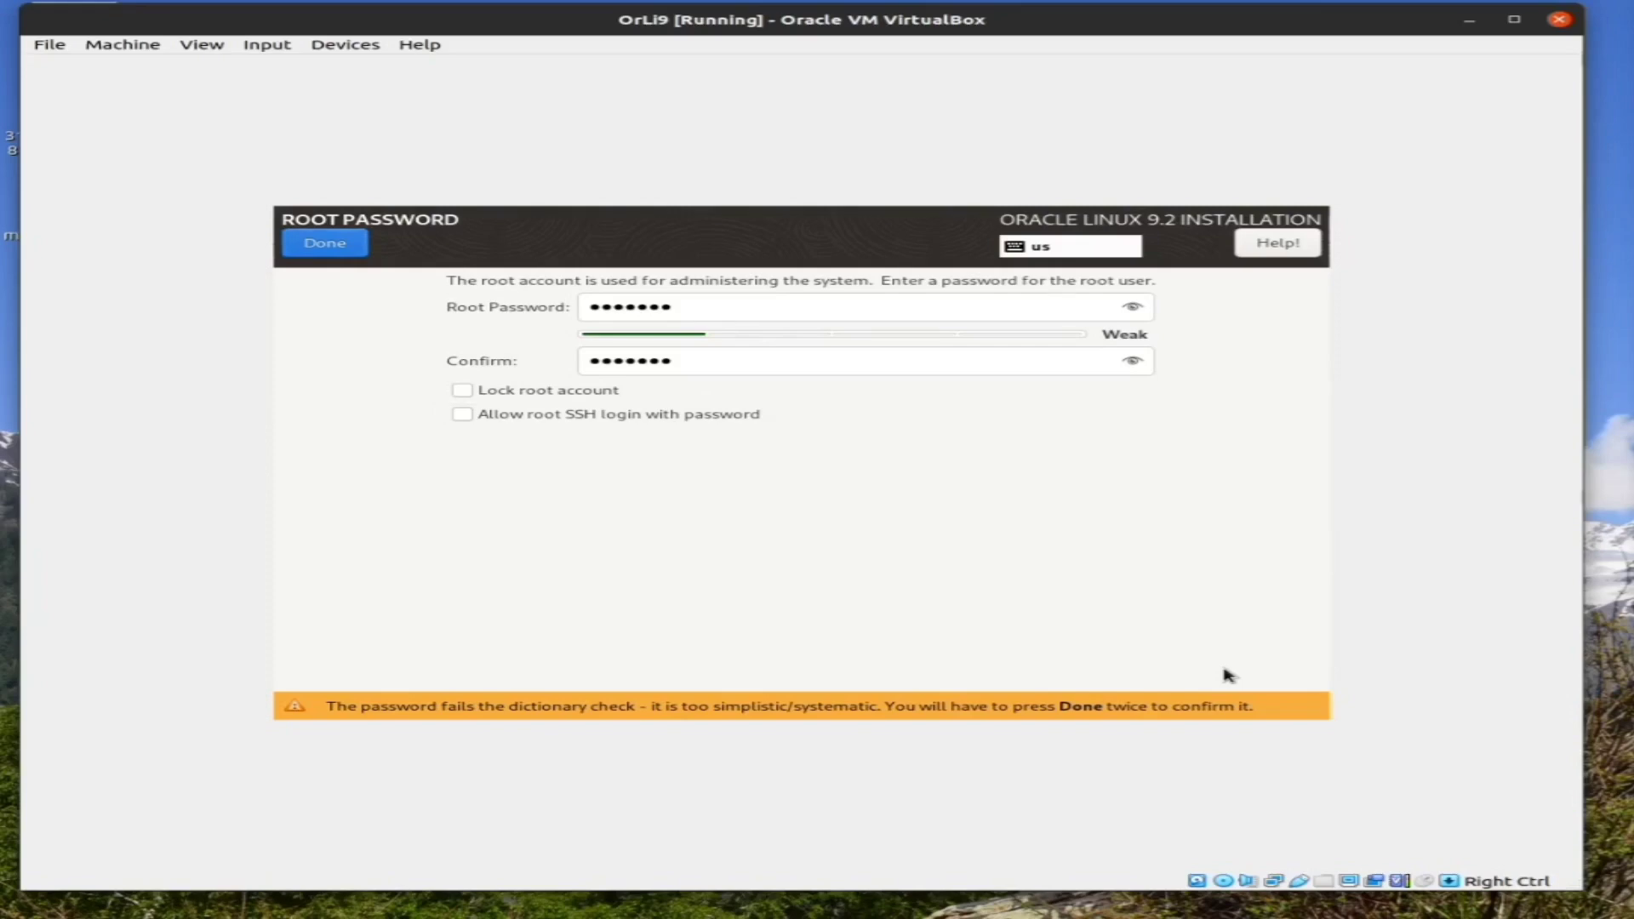
key(Return)
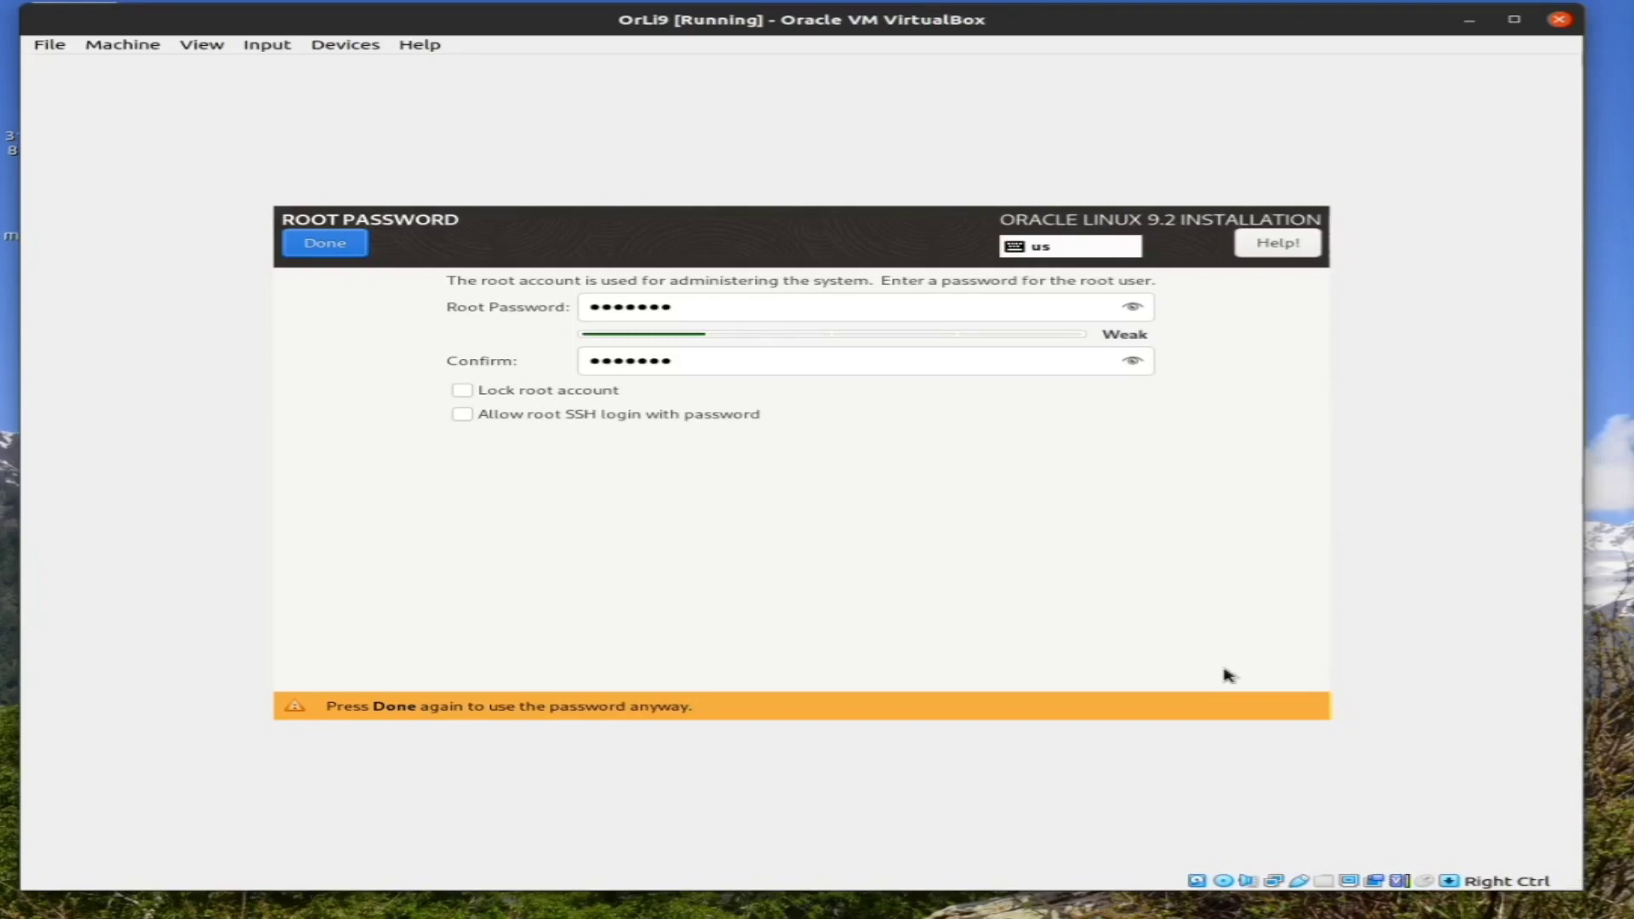
key(alt+d)
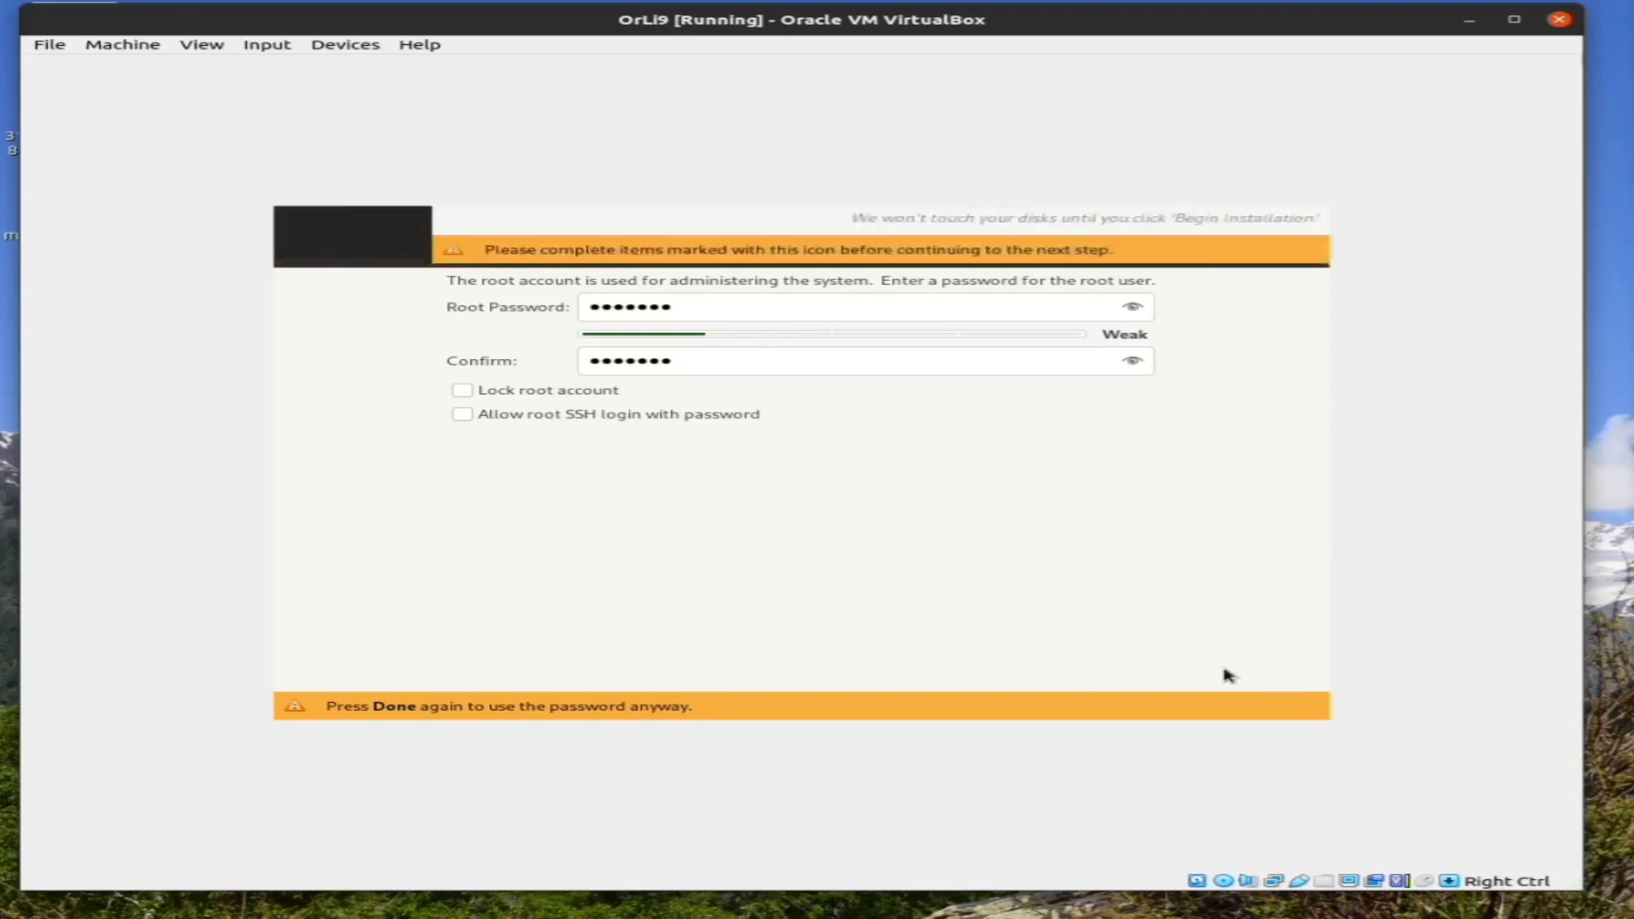
key(Up)
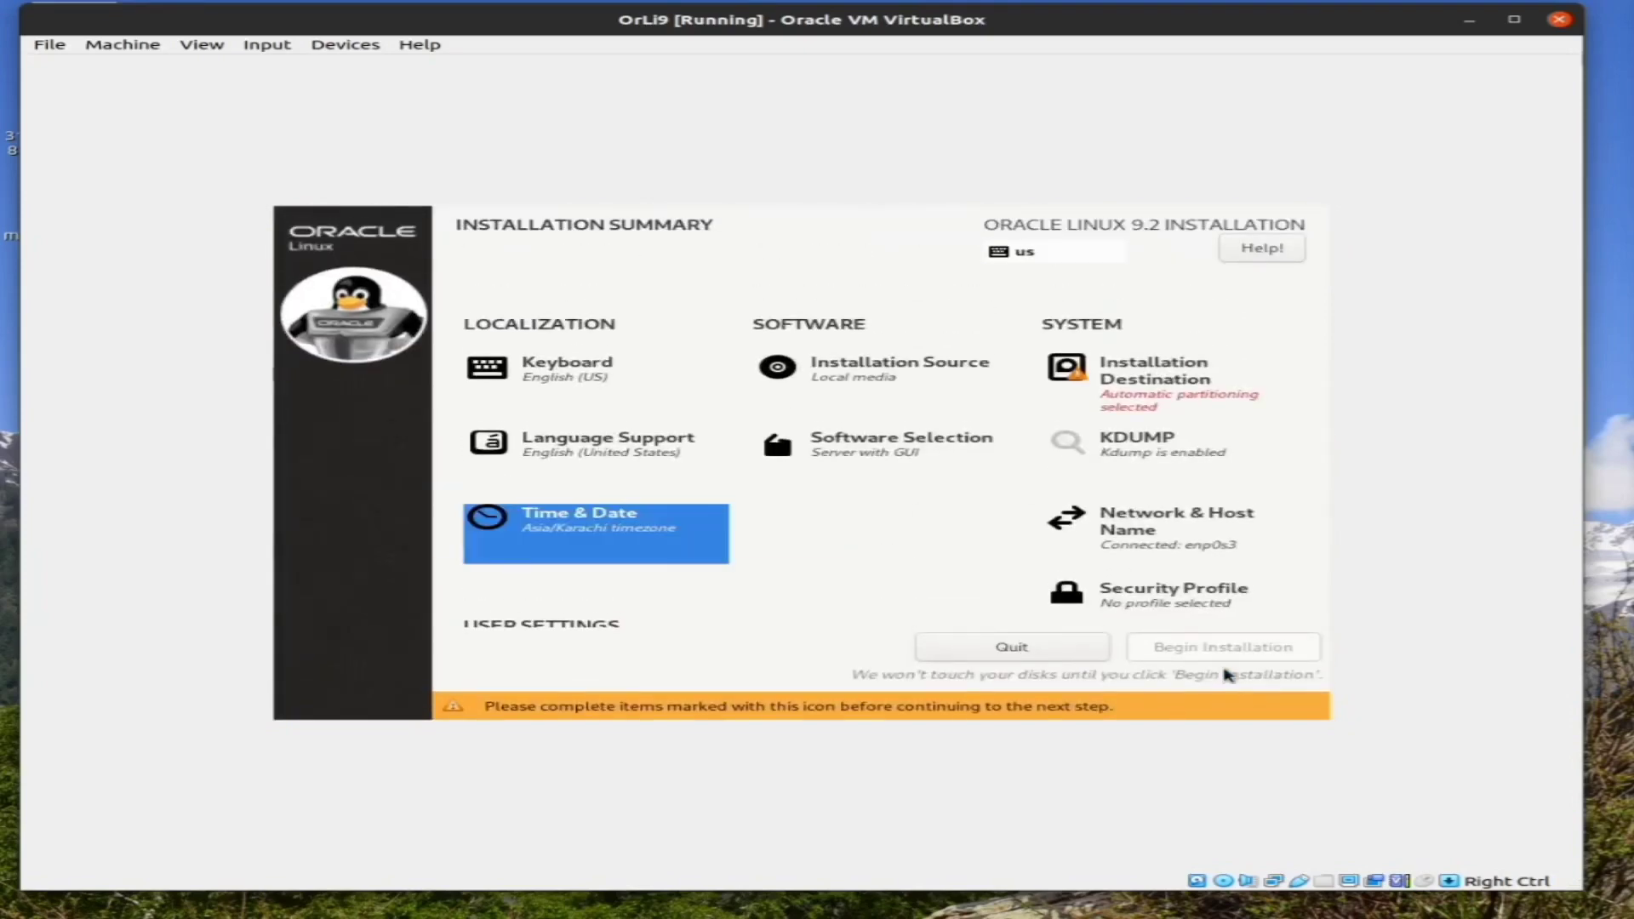
Move focus across the summary items to Software Selection and open it
key(Up)
key(Right)
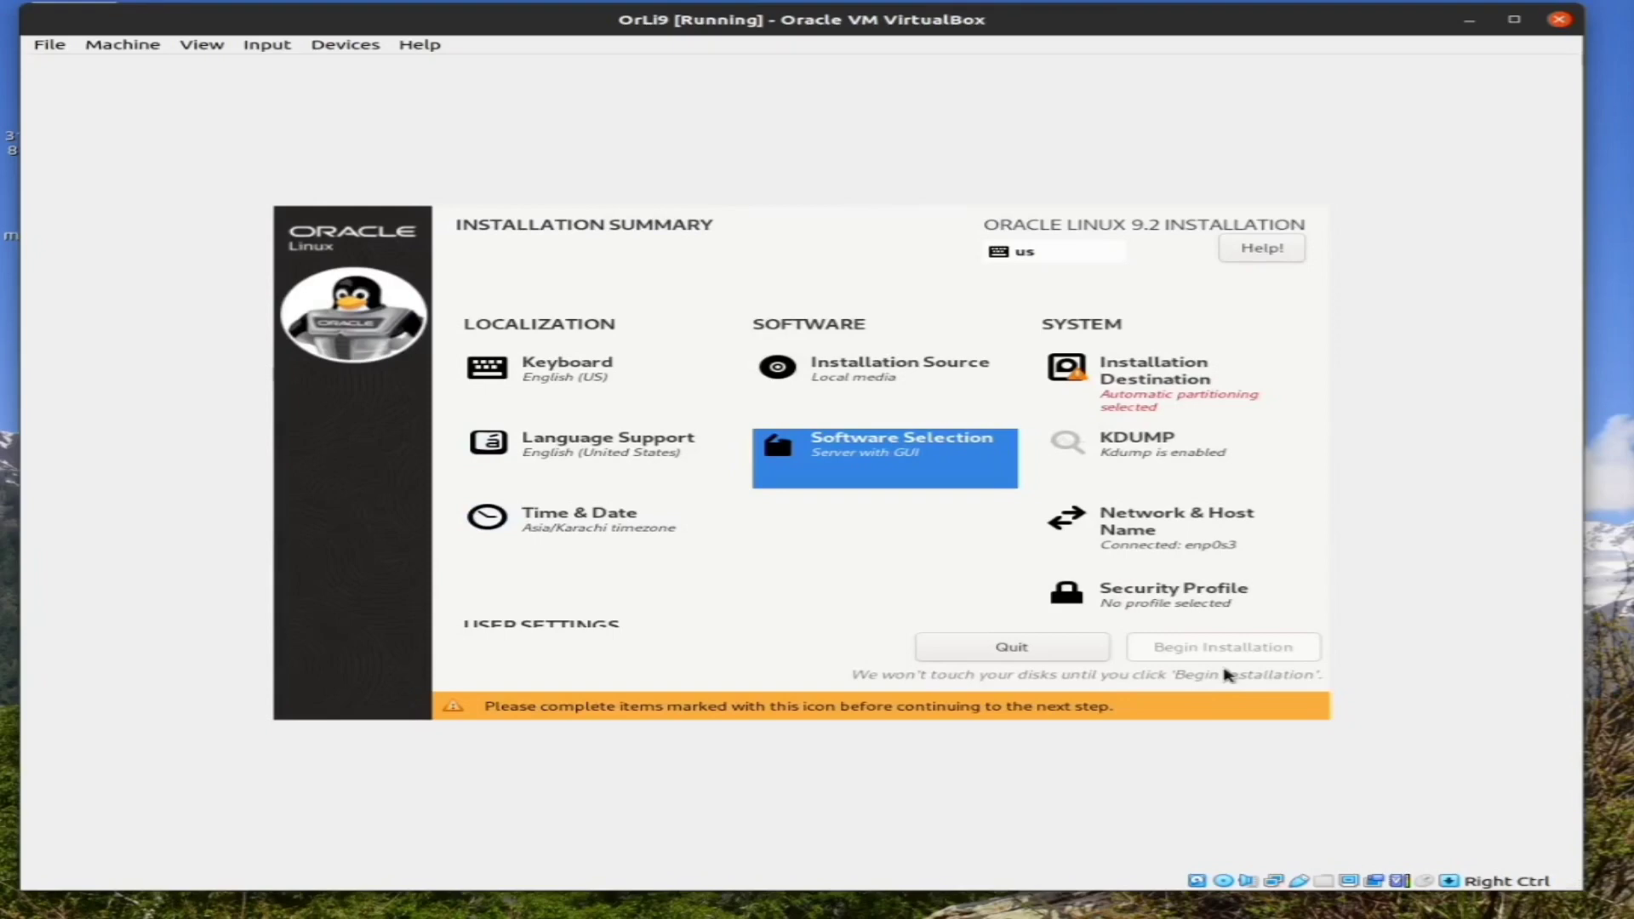
key(Up)
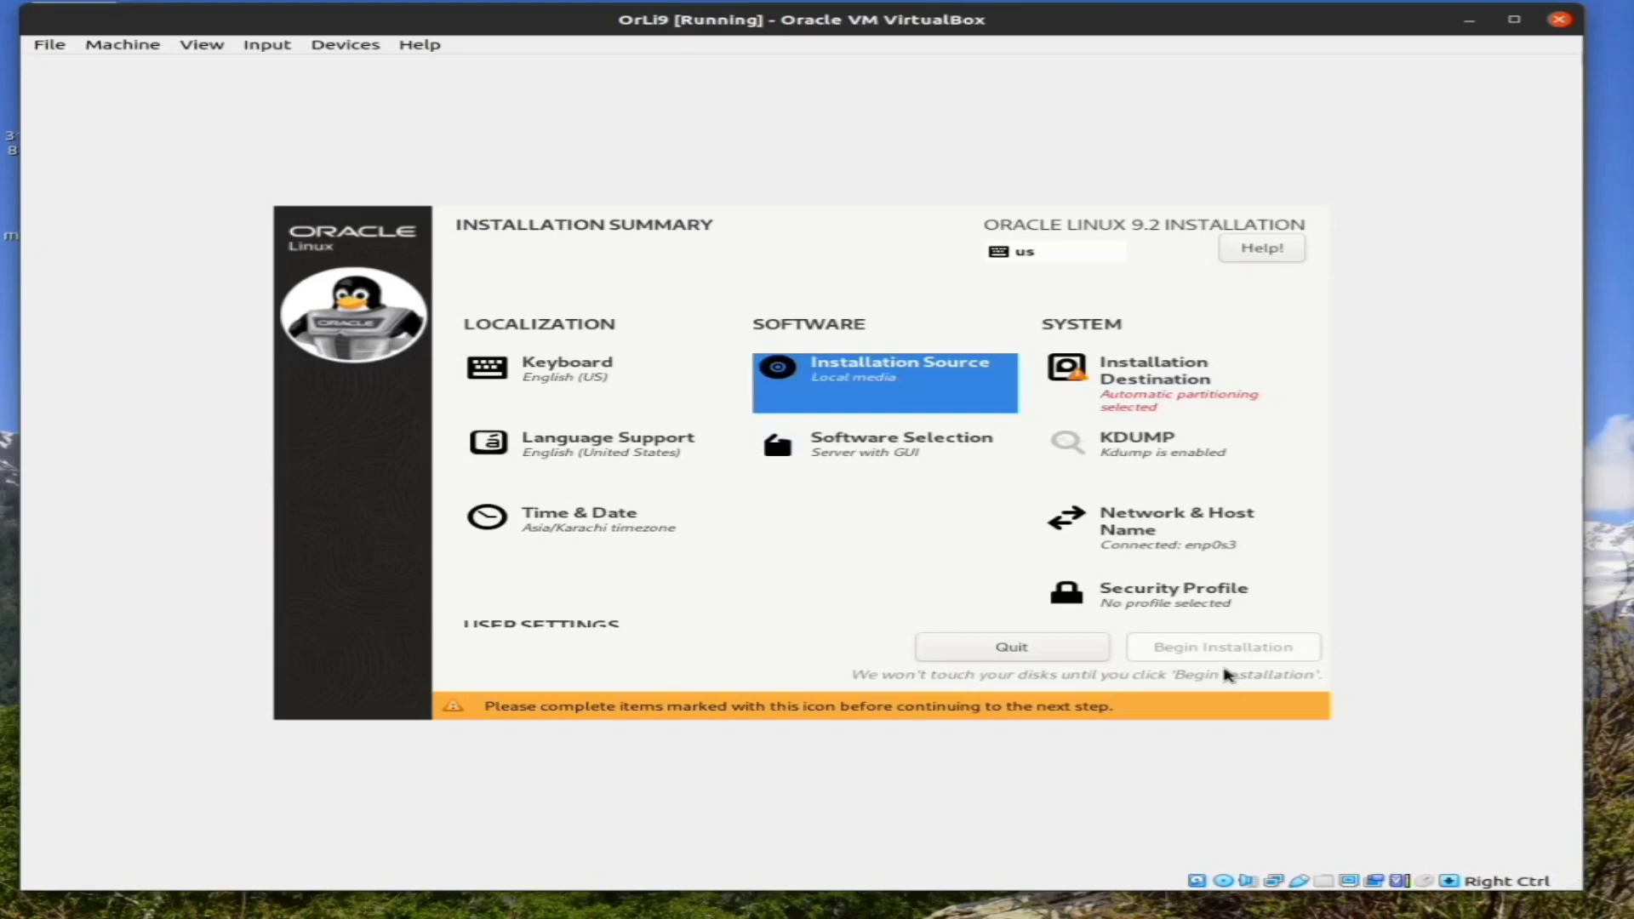
key(Down)
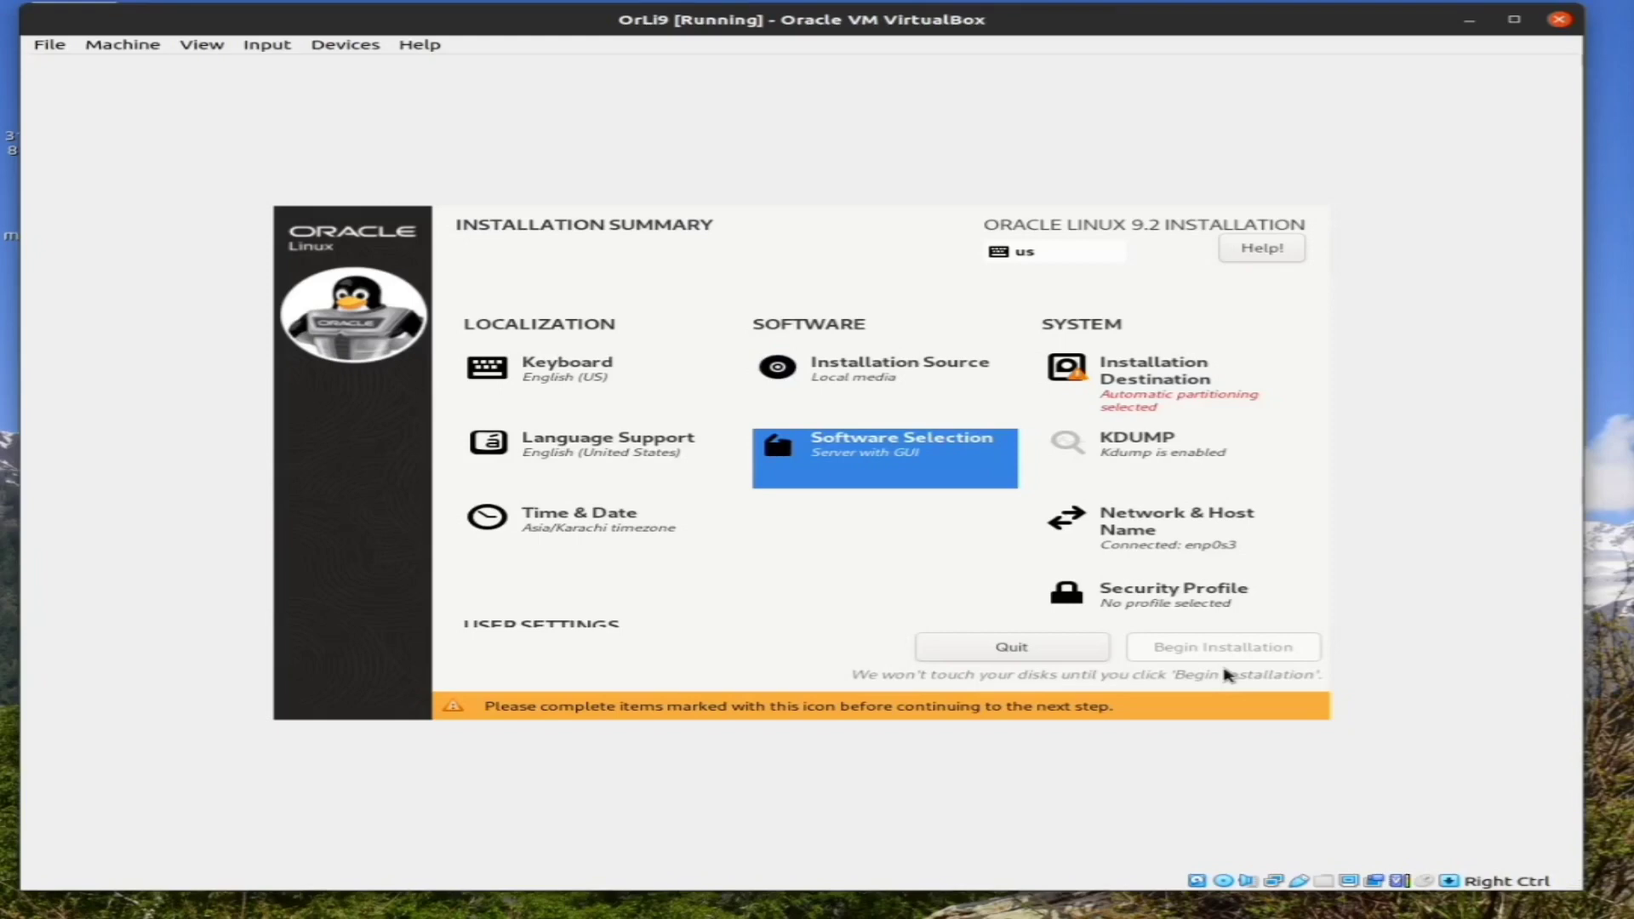
key(Return)
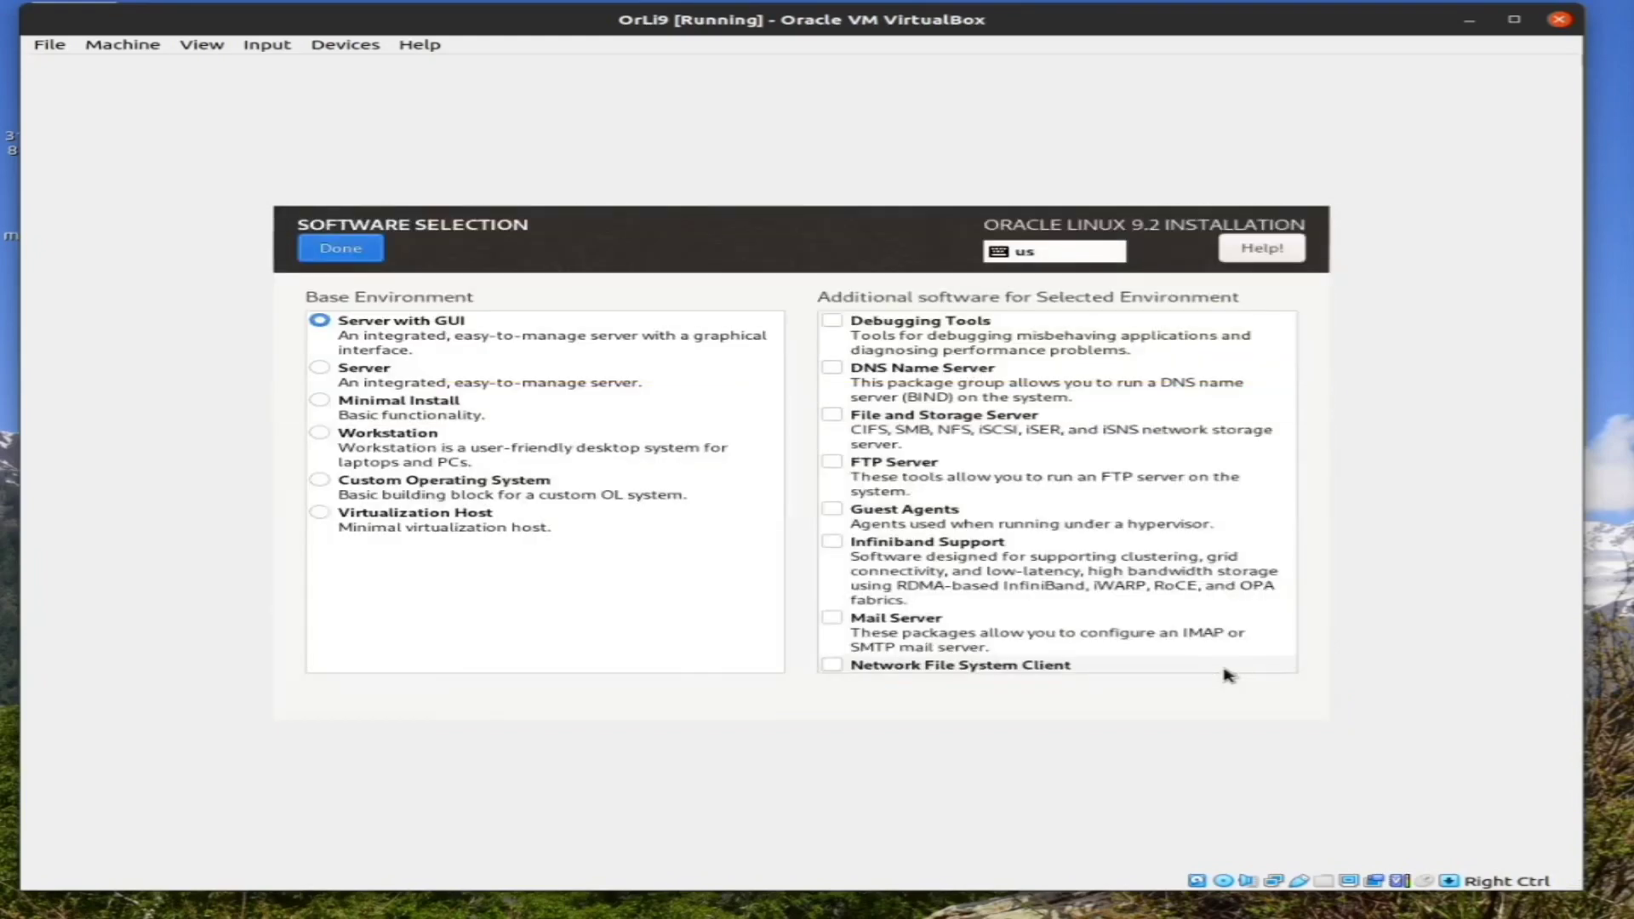
Browse the Base Environment list: Server, Minimal Install, Custom Operating System, Workstation
key(Tab)
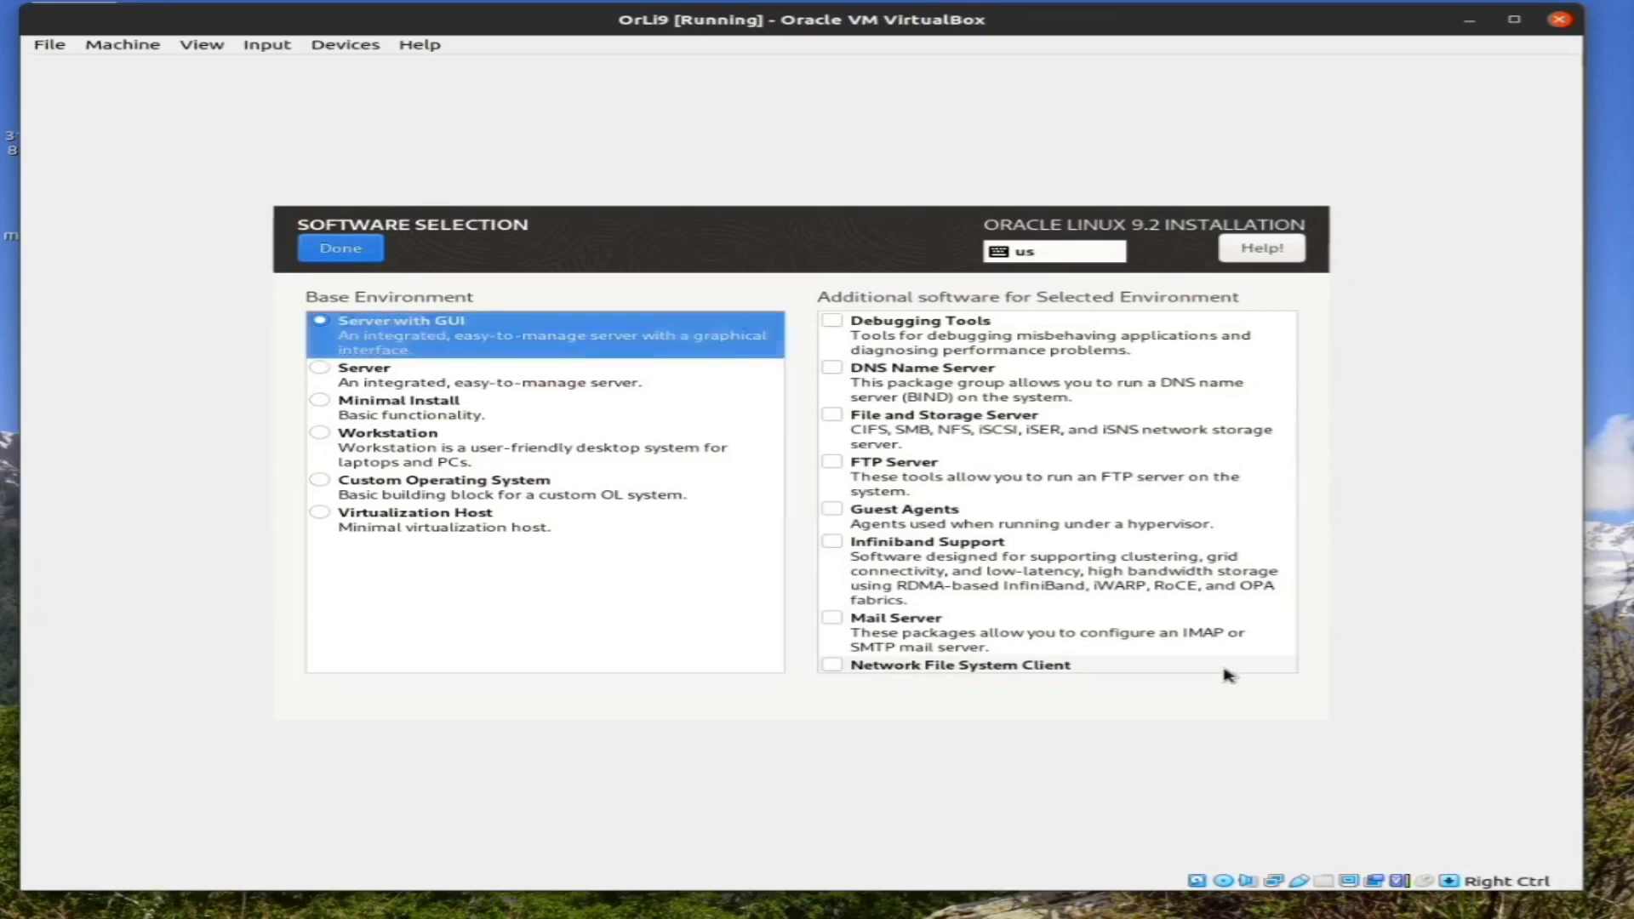
key(Down)
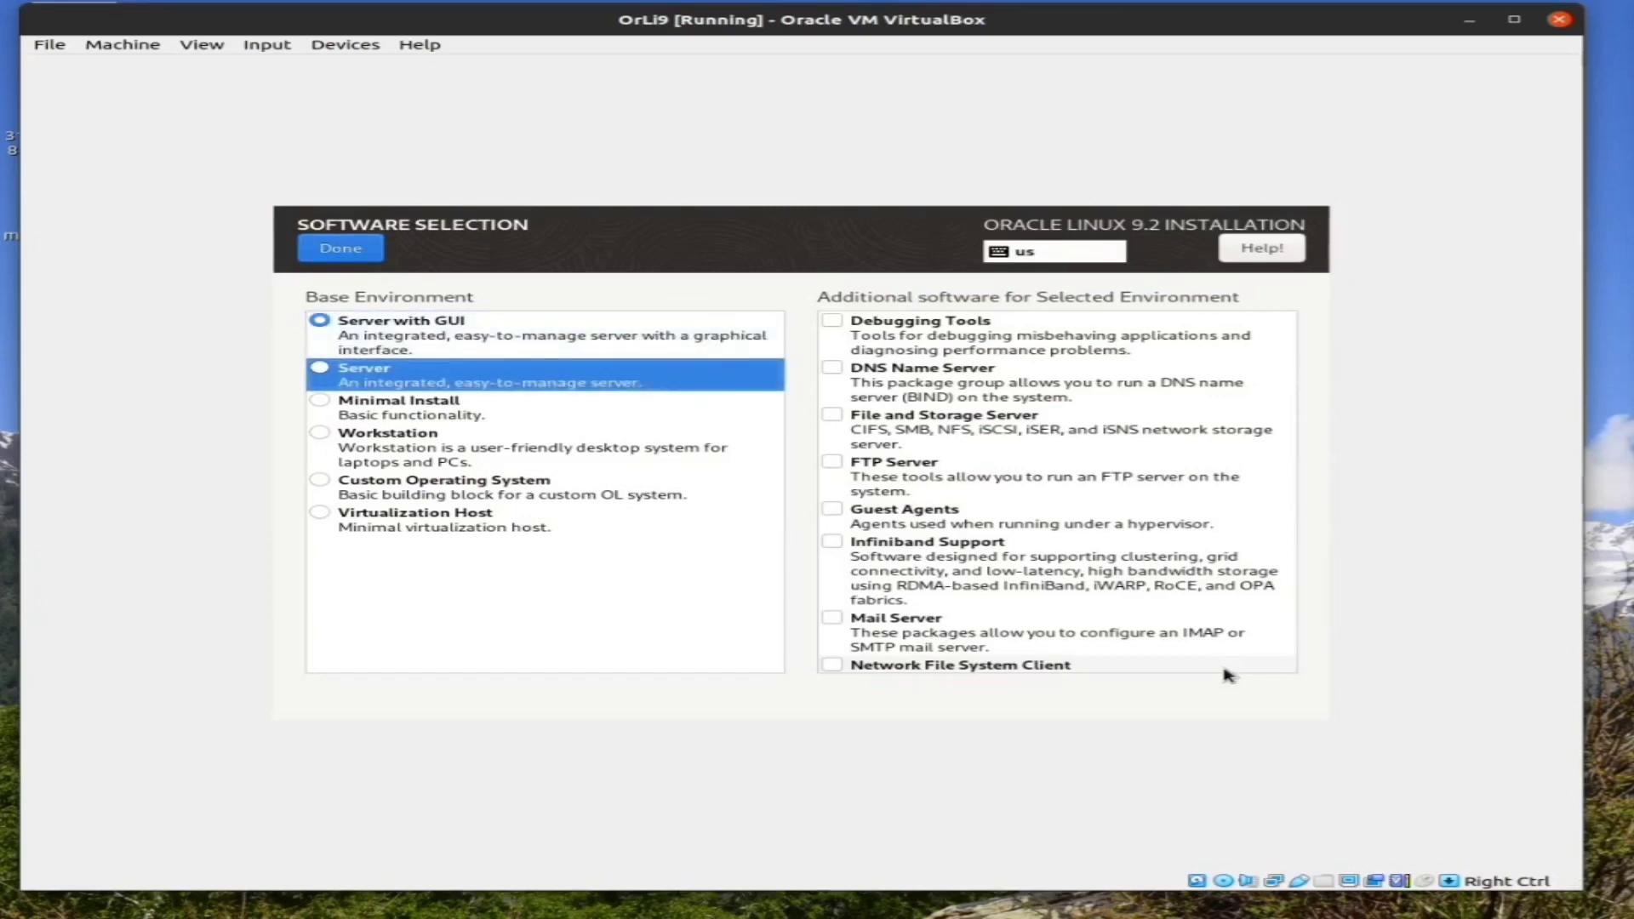
key(Down)
key(Down)
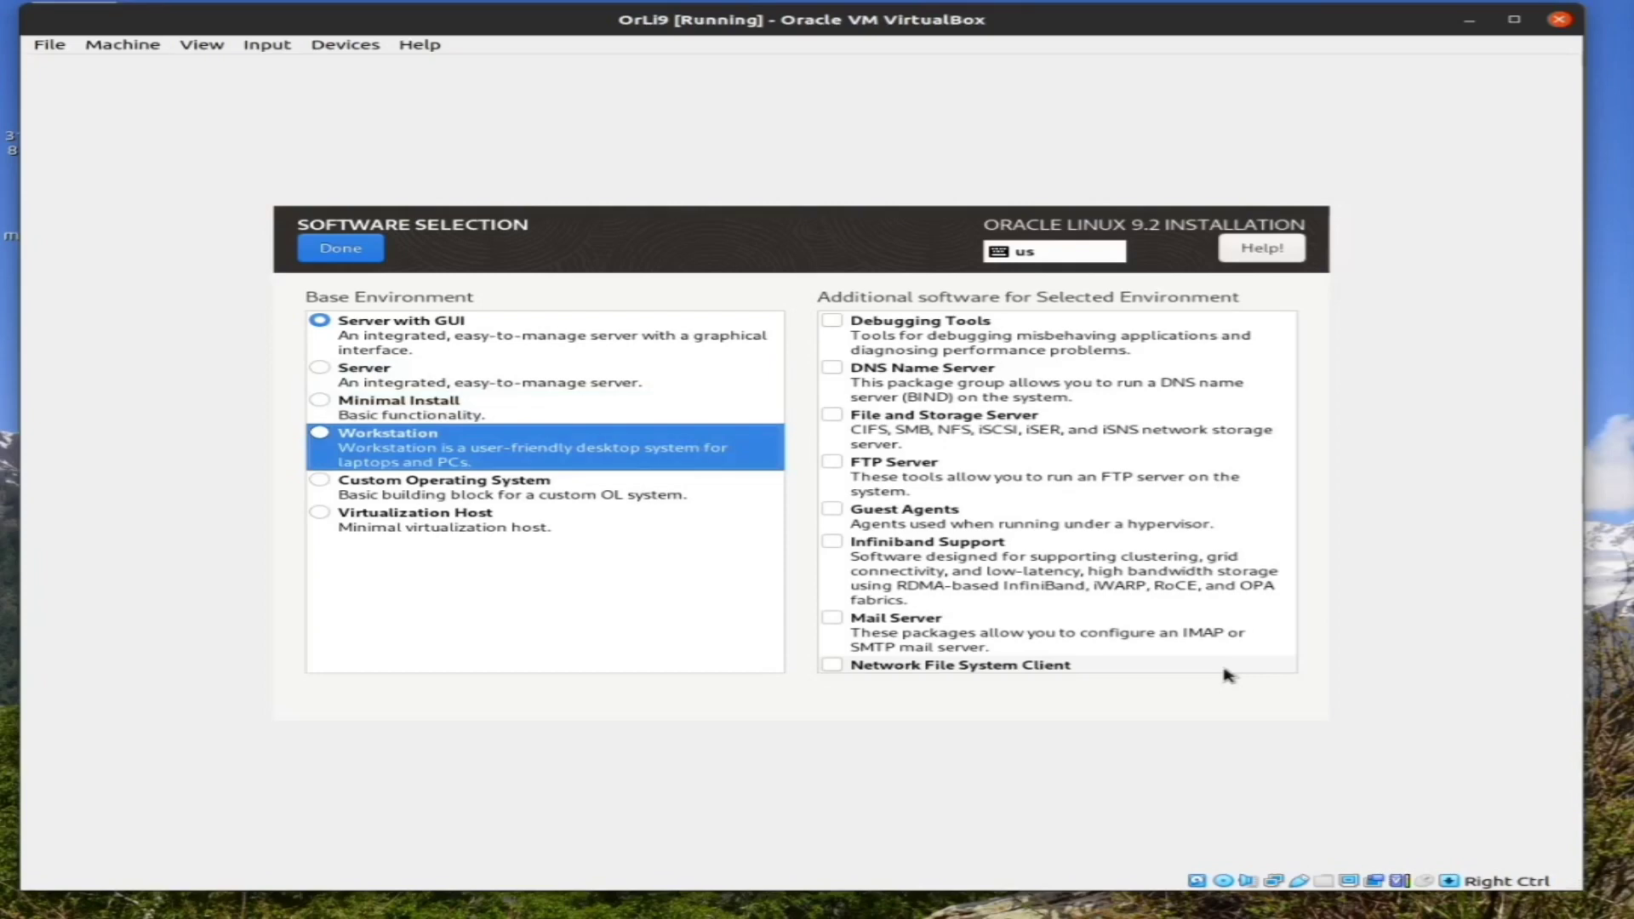
key(Down)
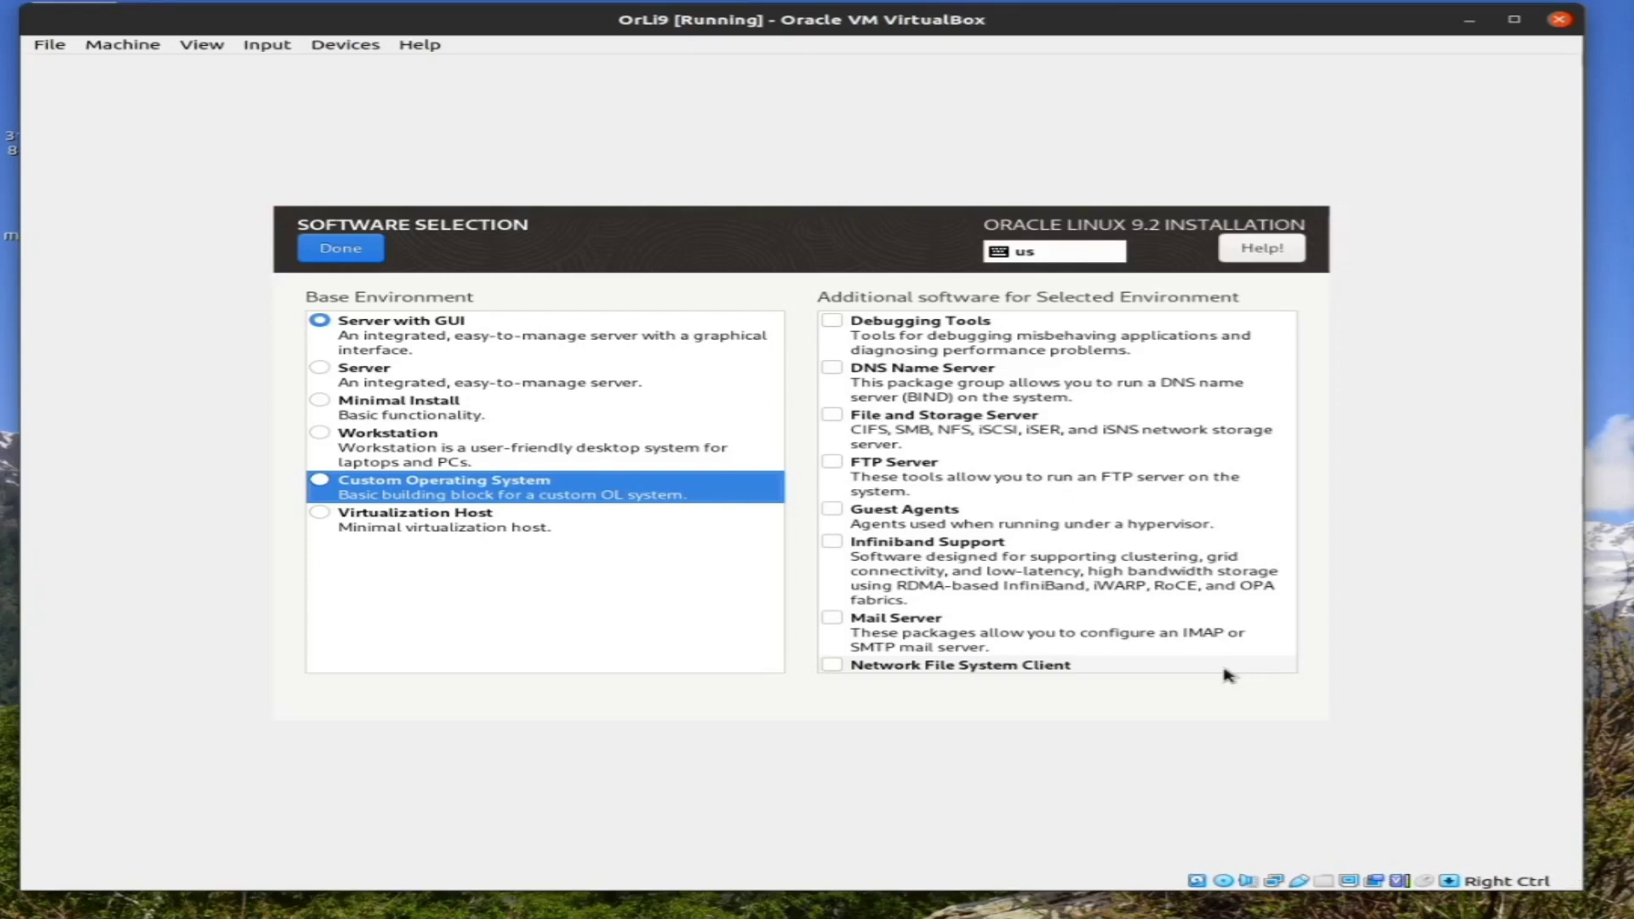
key(Up)
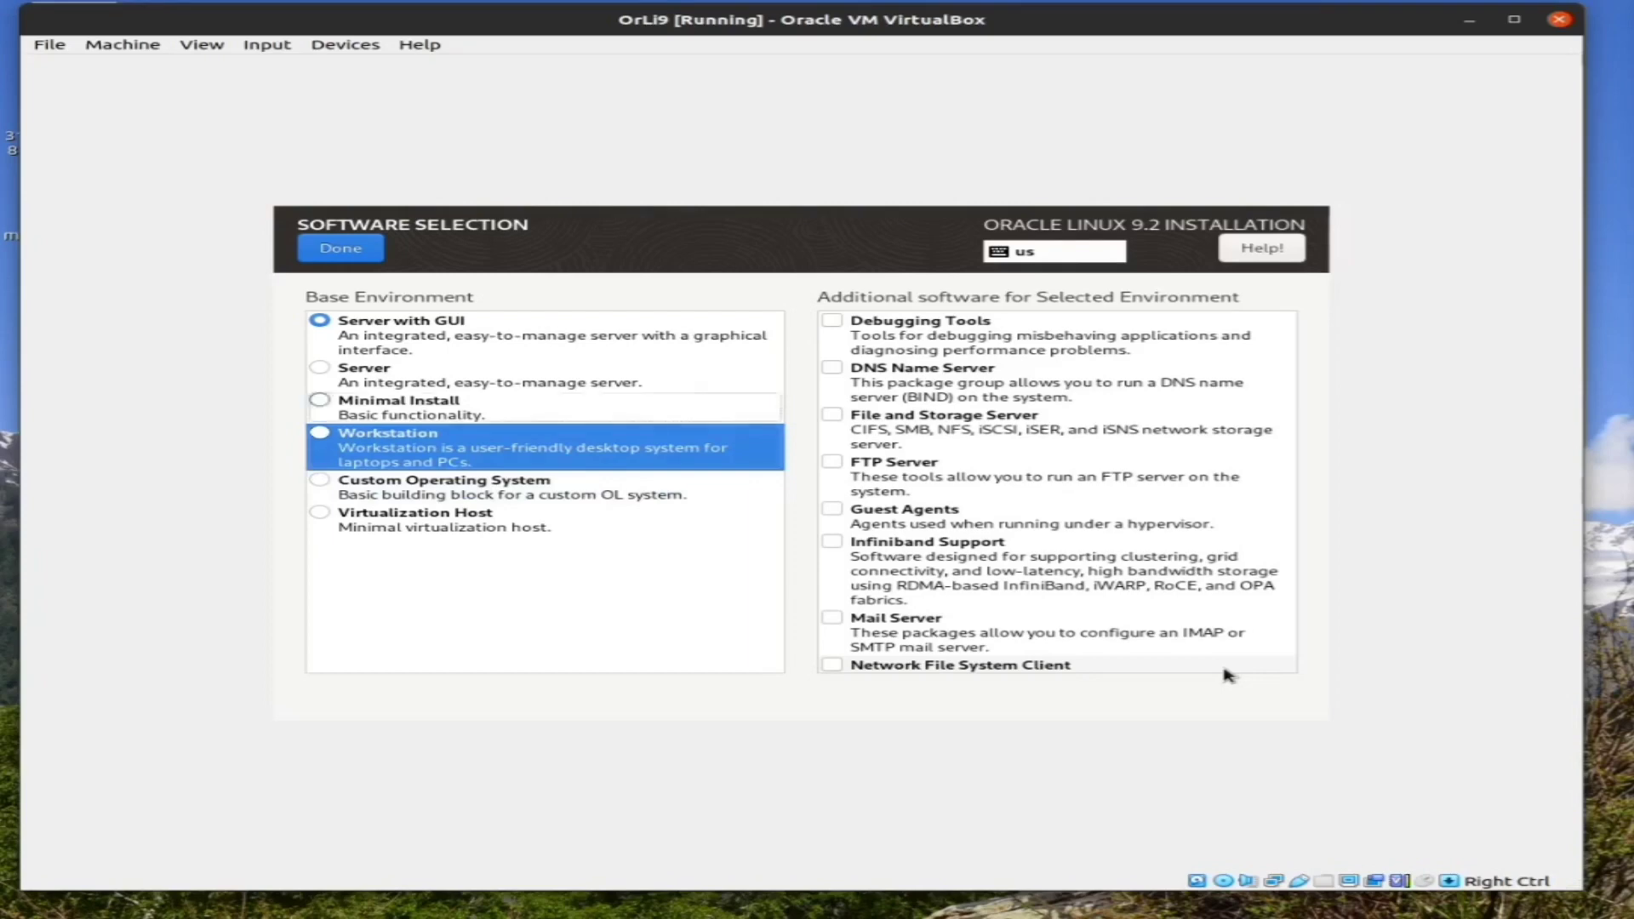
key(Up)
key(Up)
key(Up)
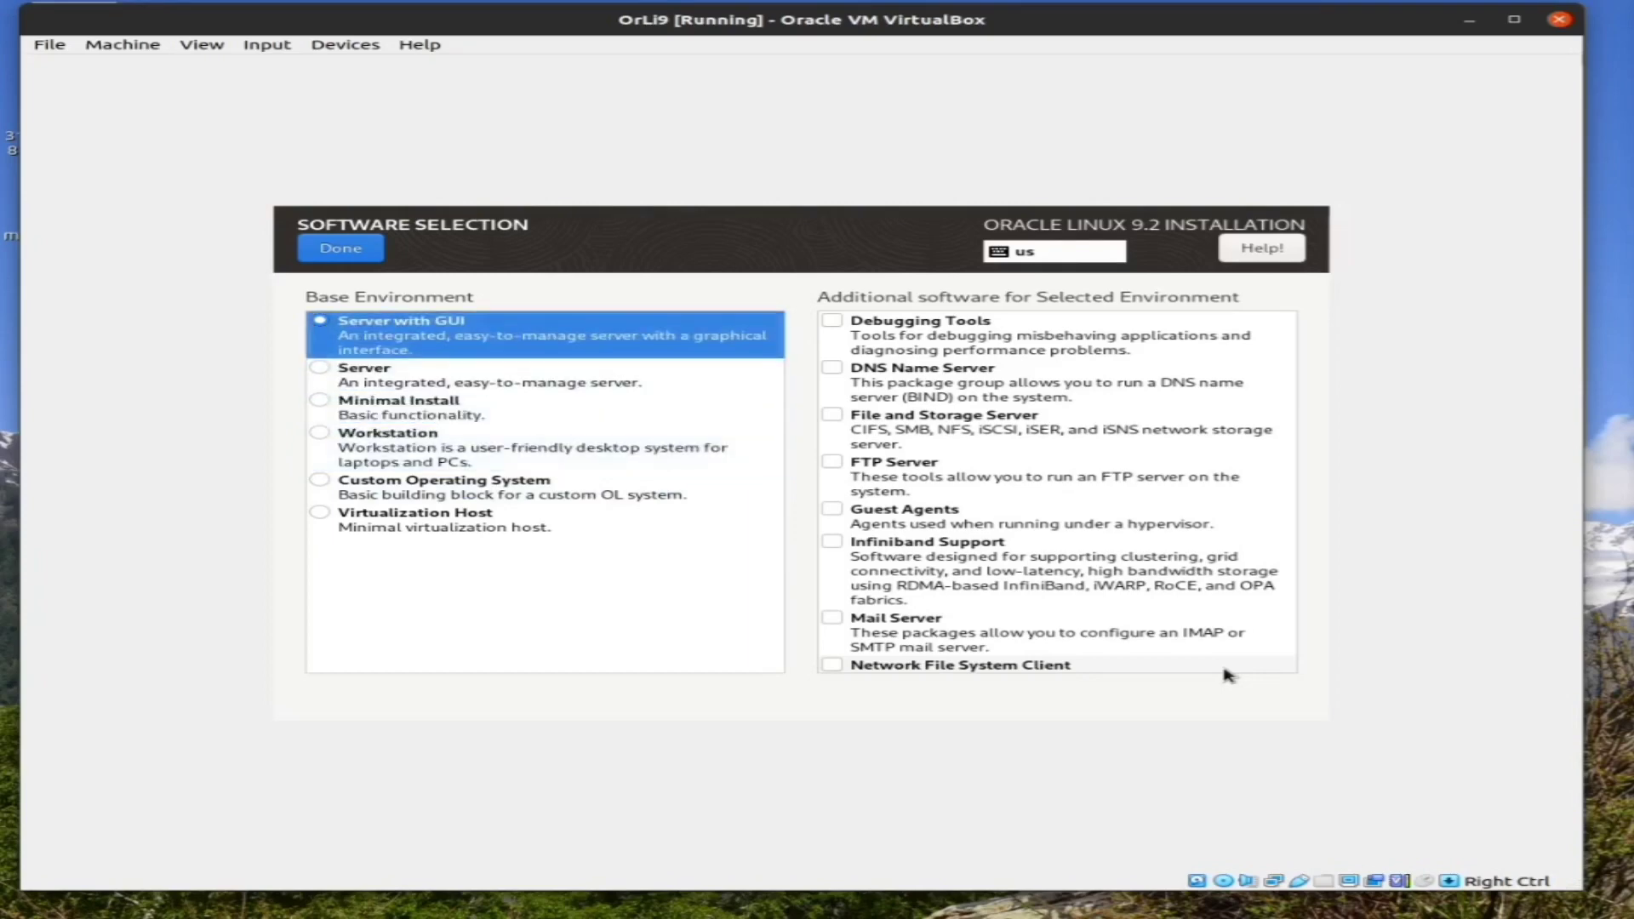
key(Down)
key(Down)
key(Down)
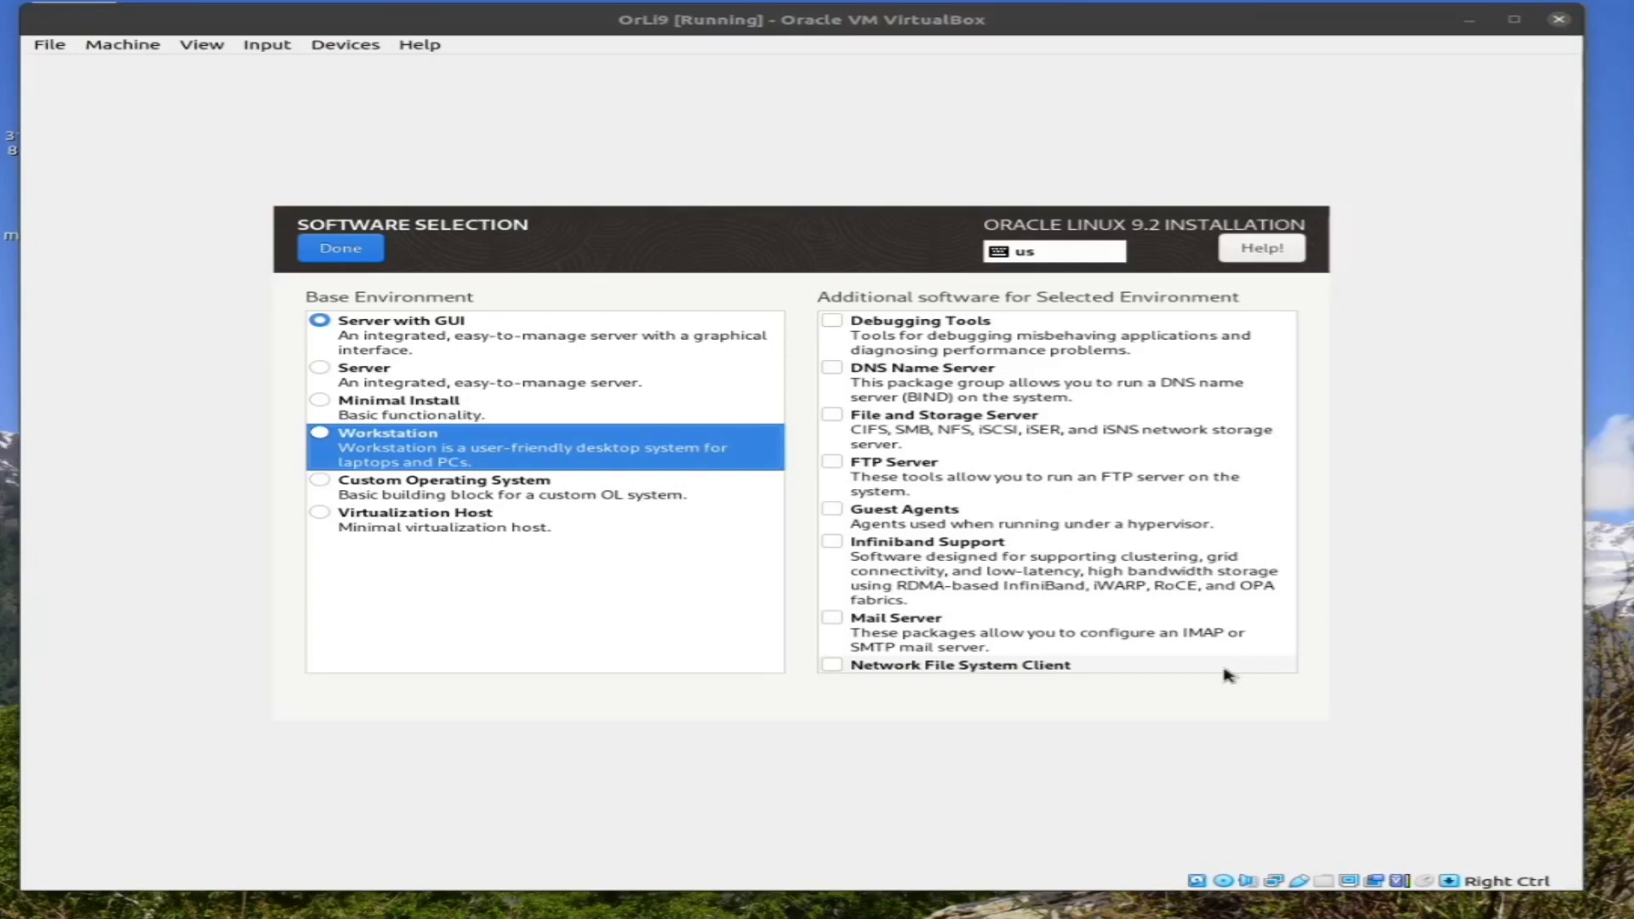
Close the mouse-capture notice without capturing, then return the list focus to Workstation
click(1227, 675)
key(Tab)
key(Return)
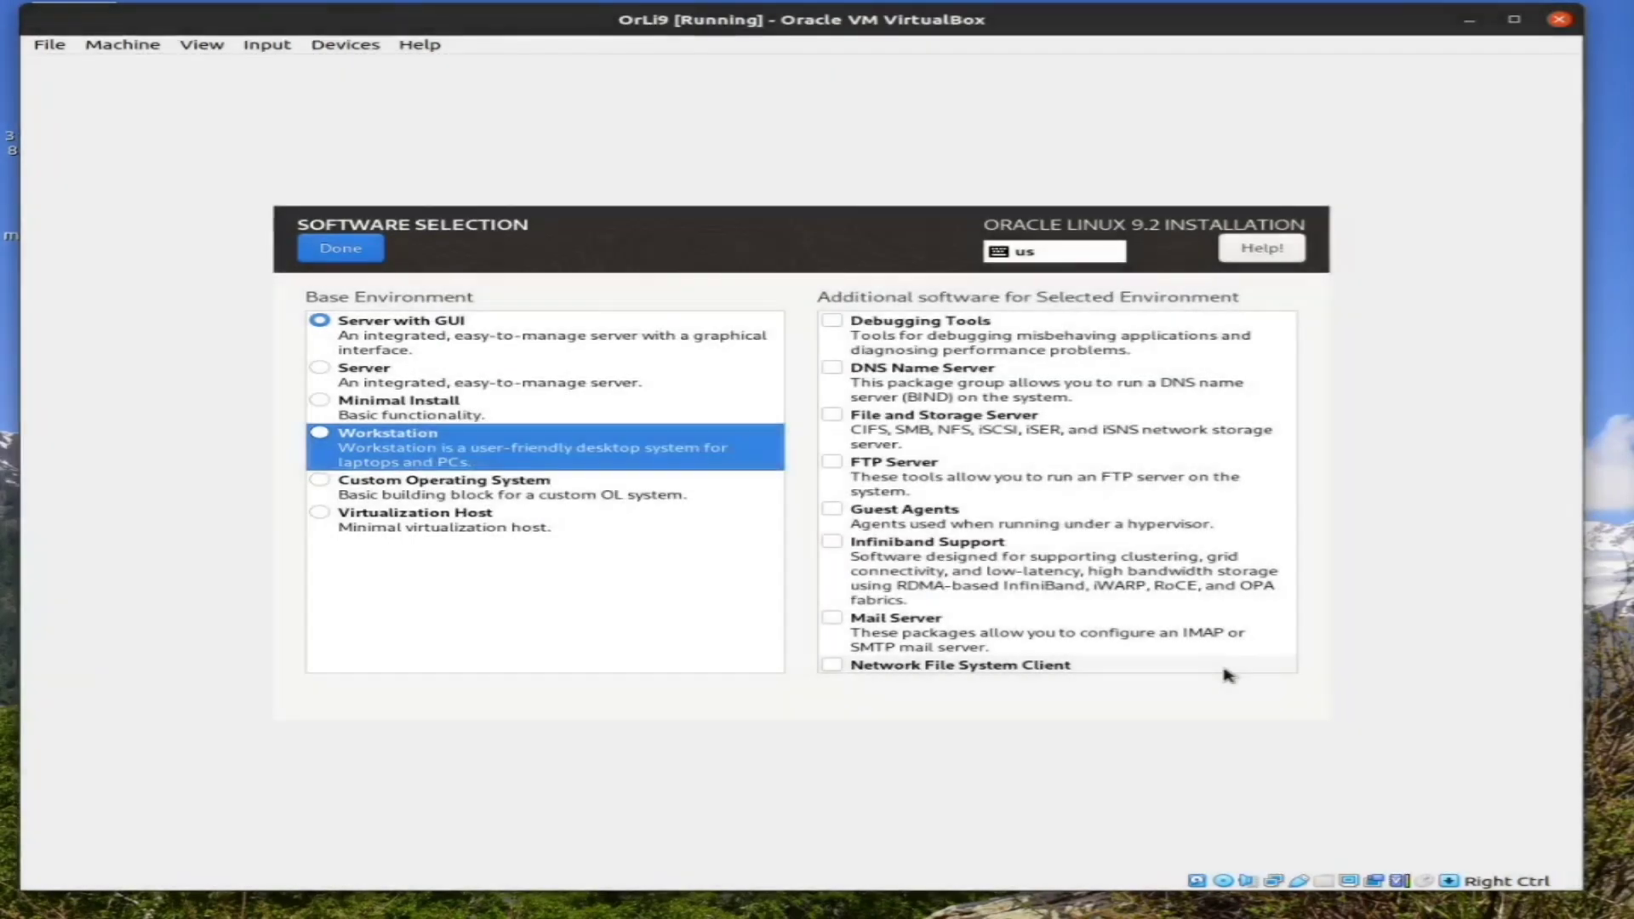
key(Up)
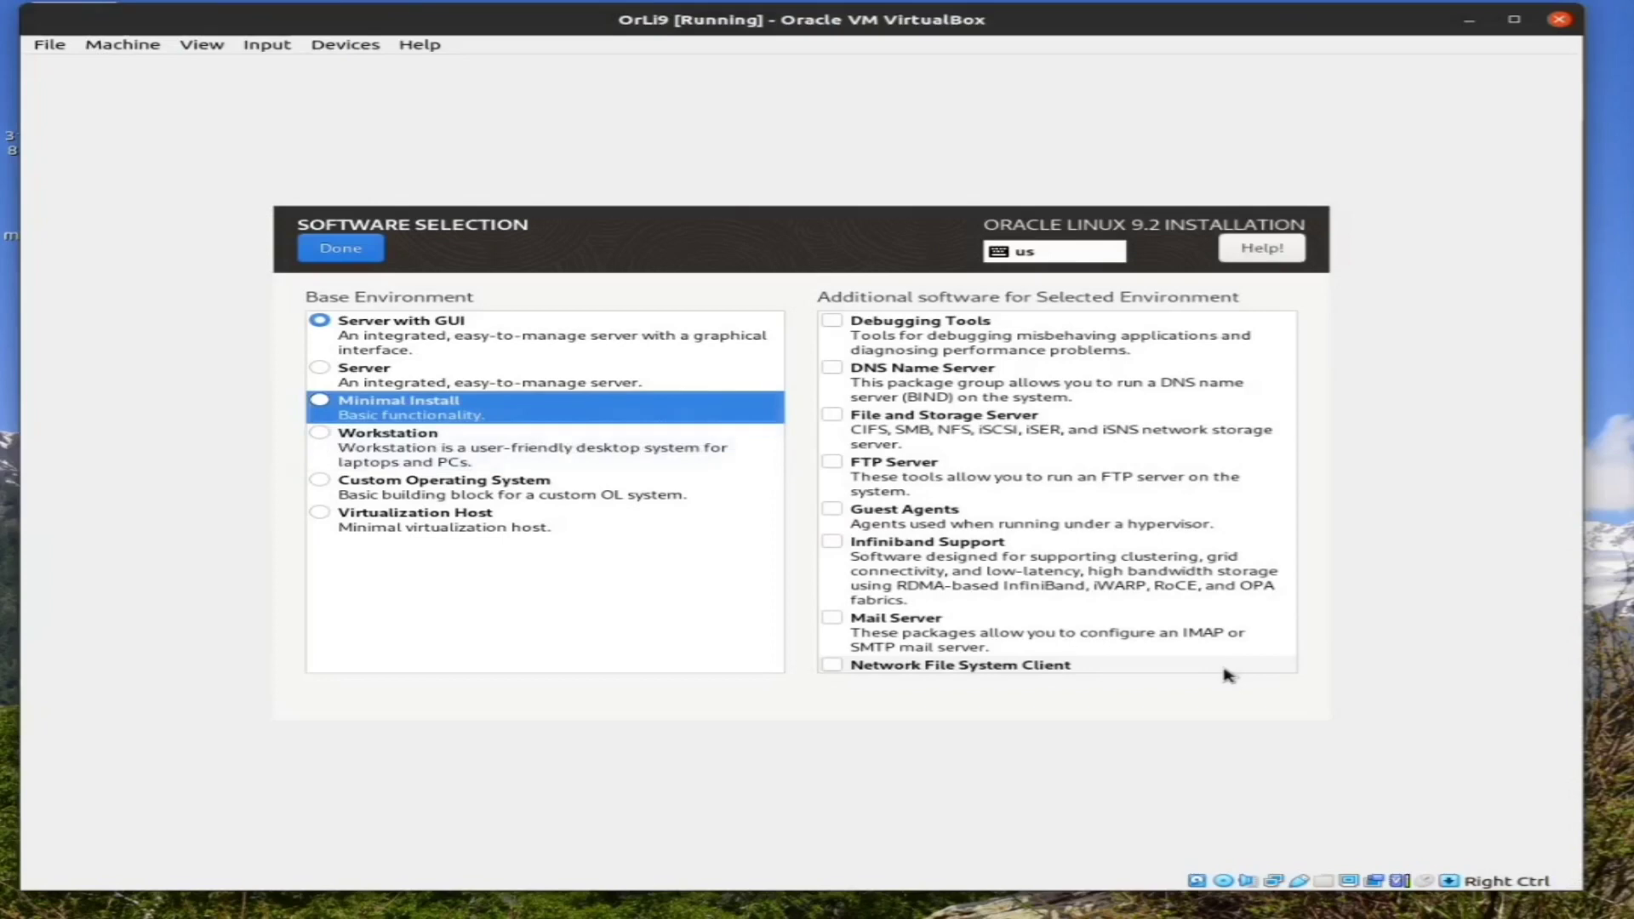
key(Down)
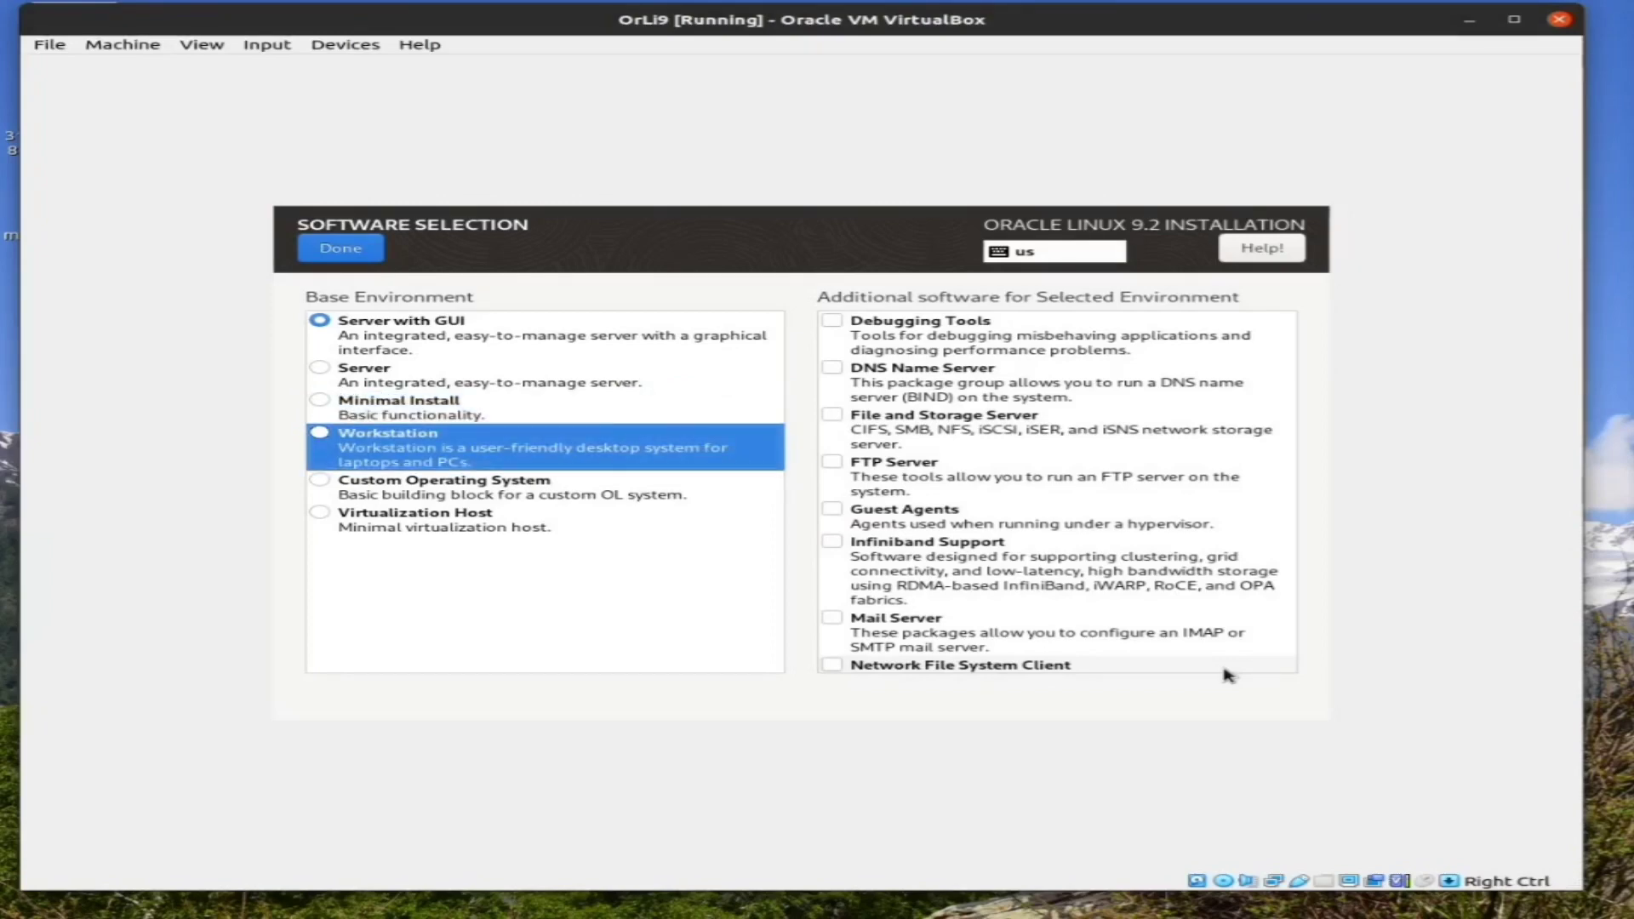
key(Up)
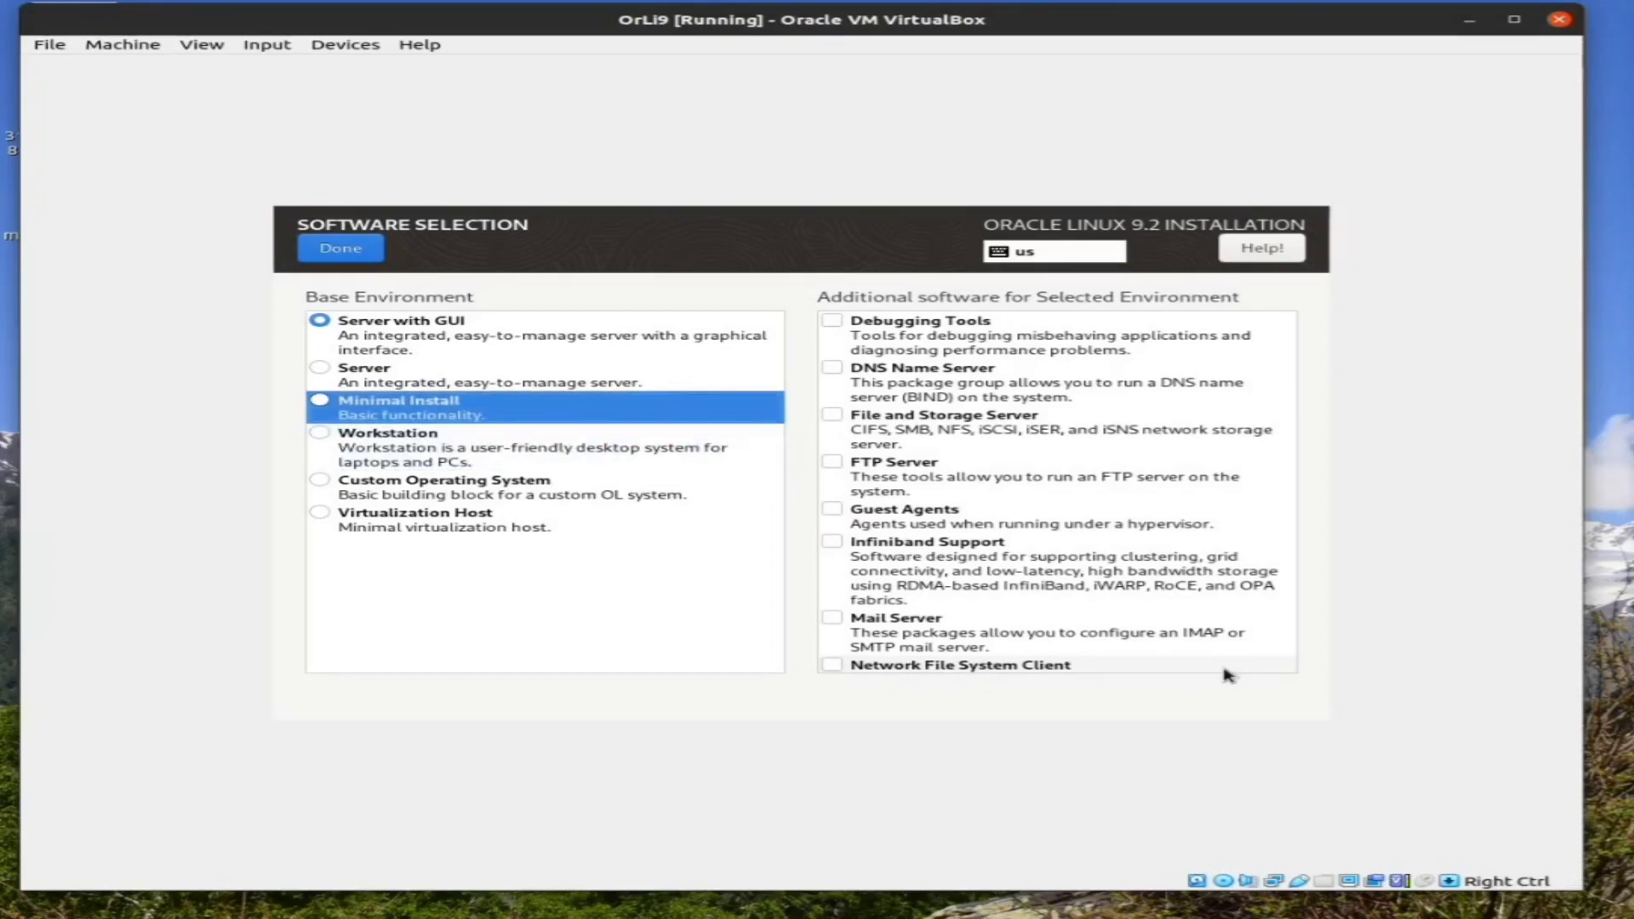
key(Down)
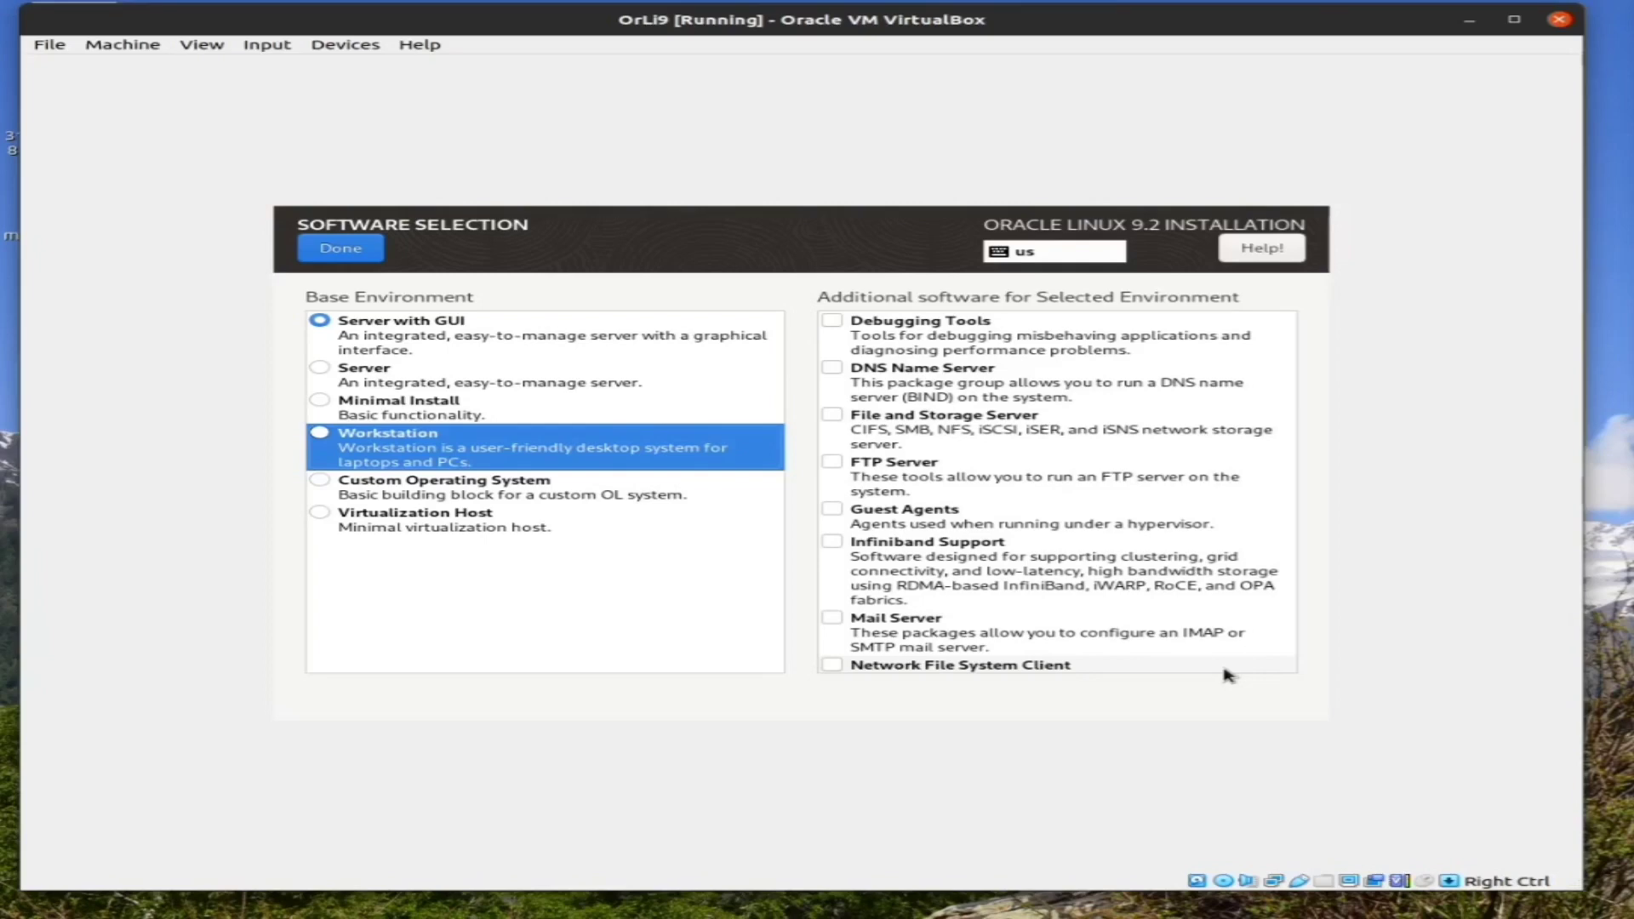
Select Workstation, briefly switch to Server with GUI, then select Workstation again
key(space)
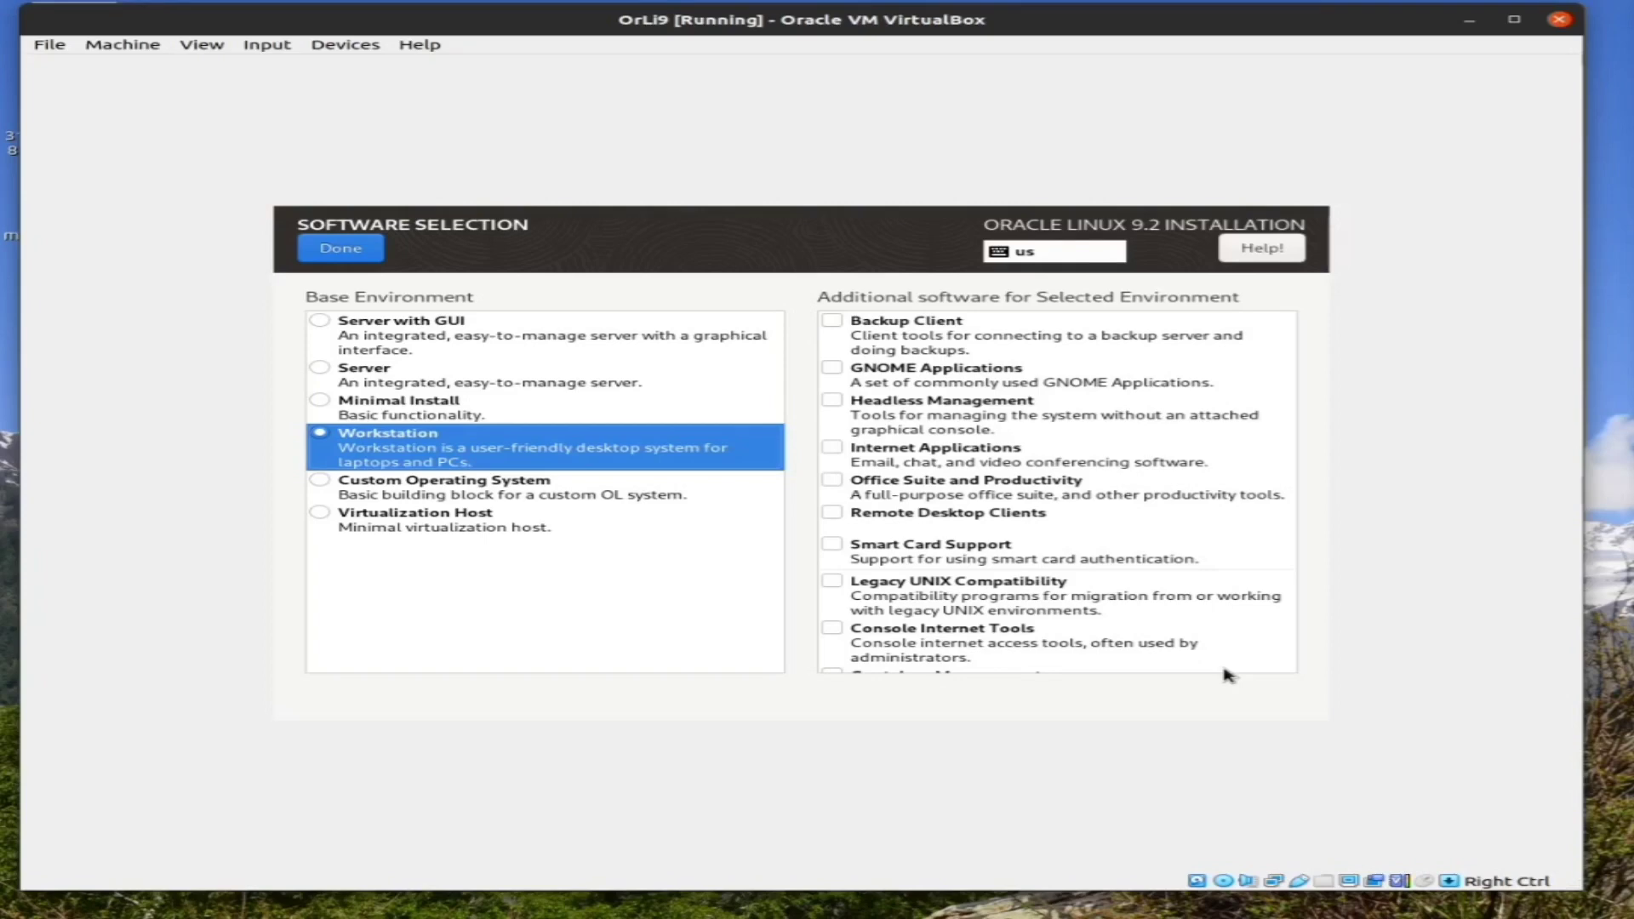
key(Up)
key(Up)
key(Up)
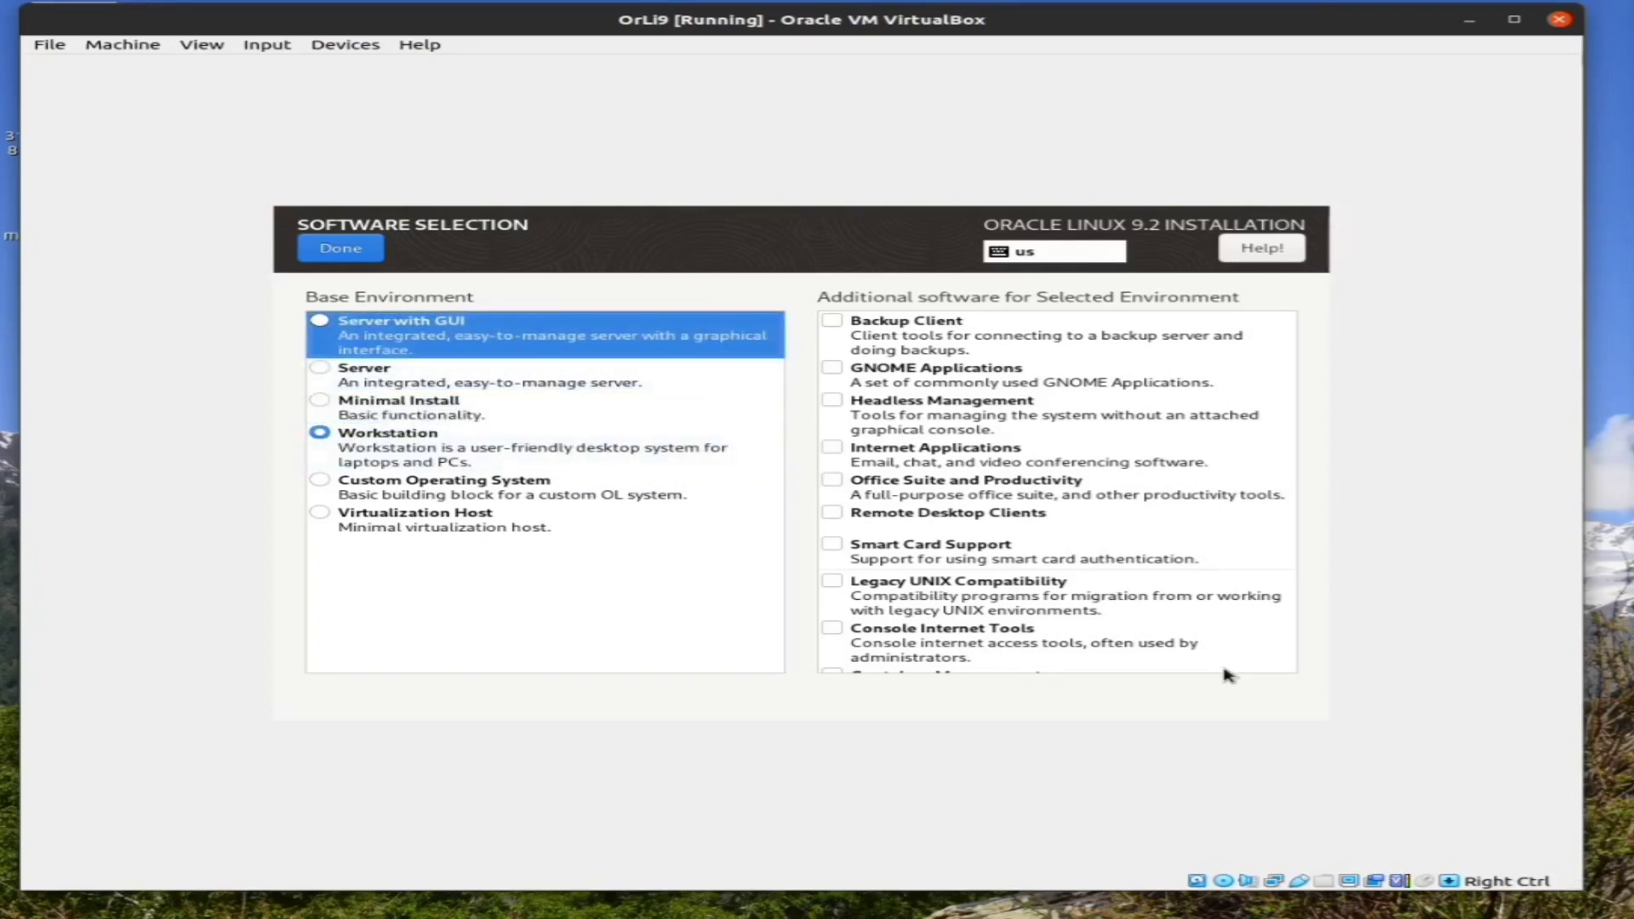
key(space)
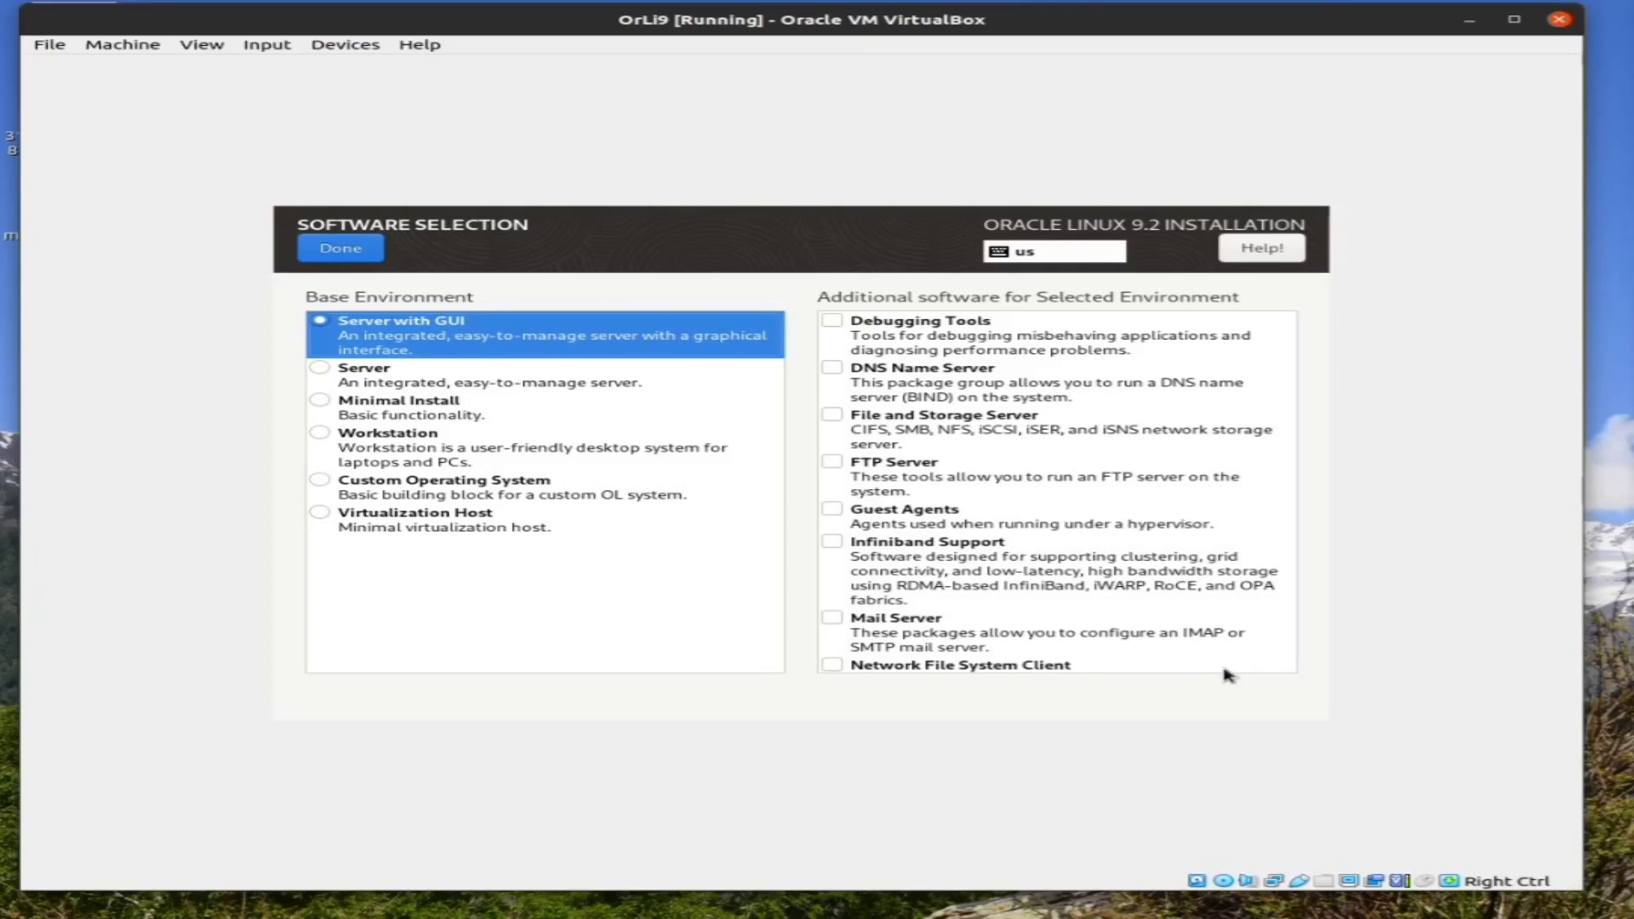
key(Down)
key(Down)
key(Down)
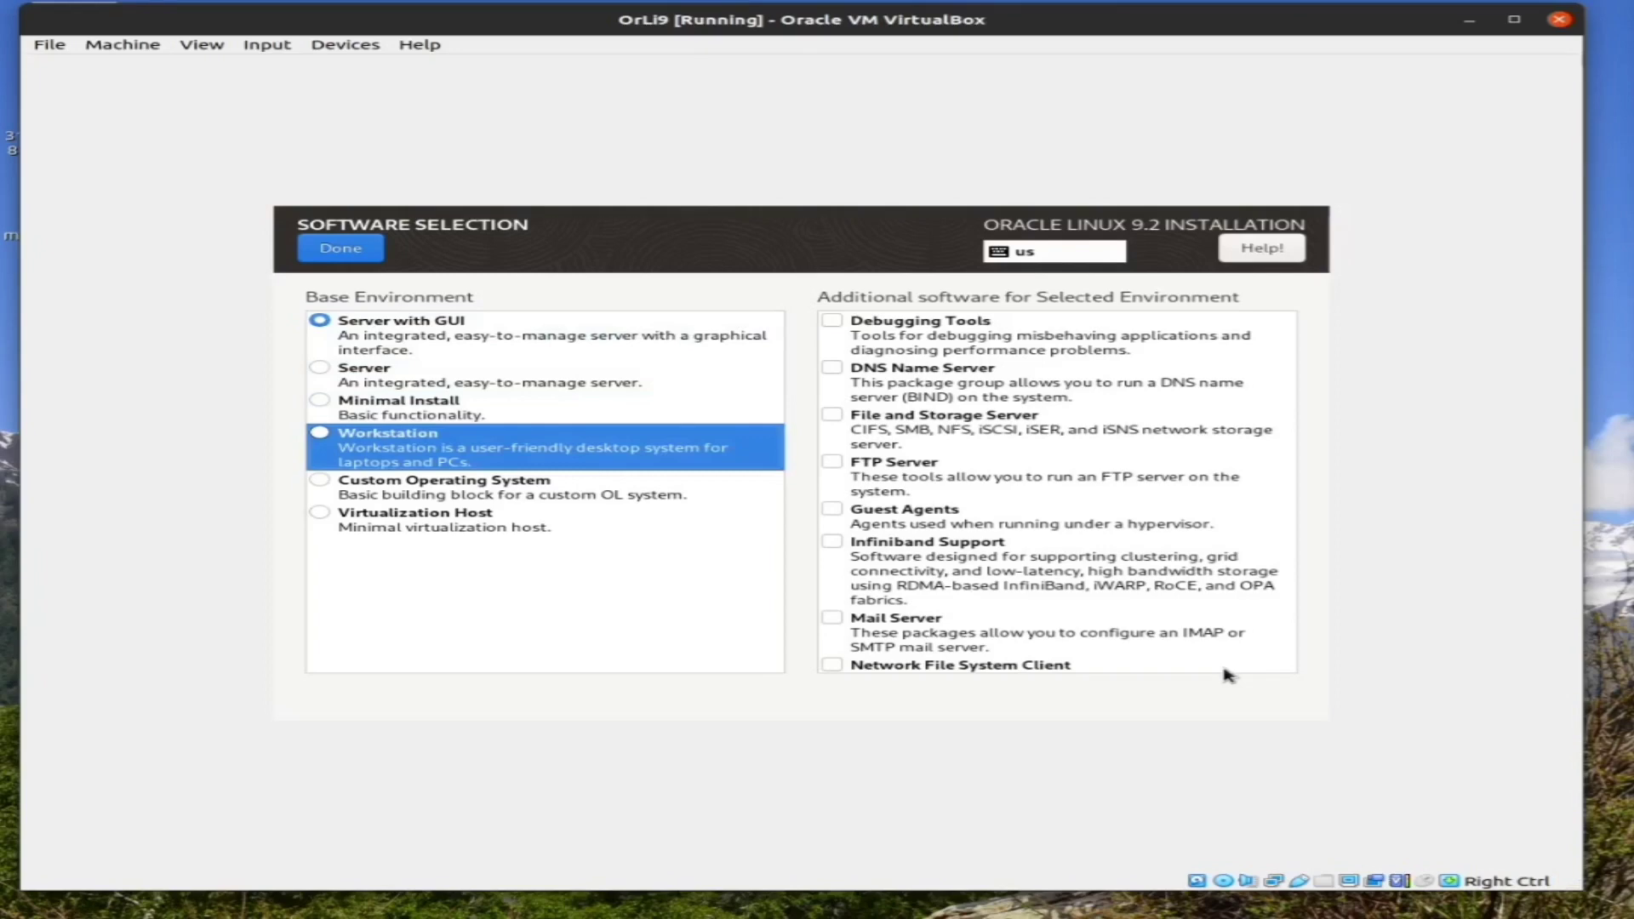
key(space)
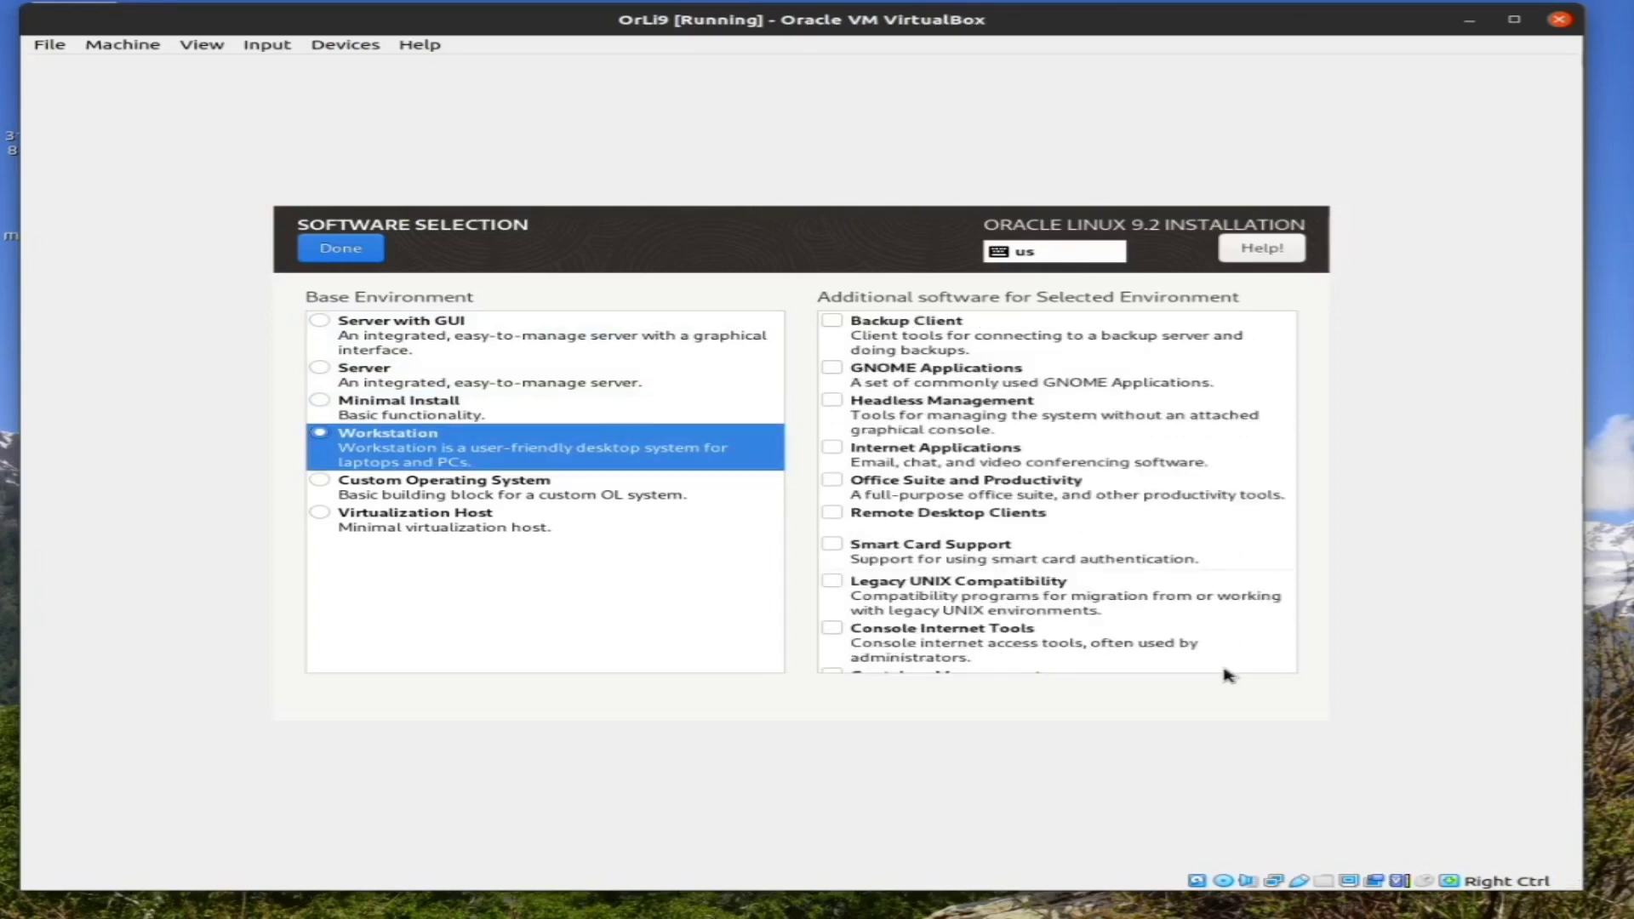
key(Down)
key(Down)
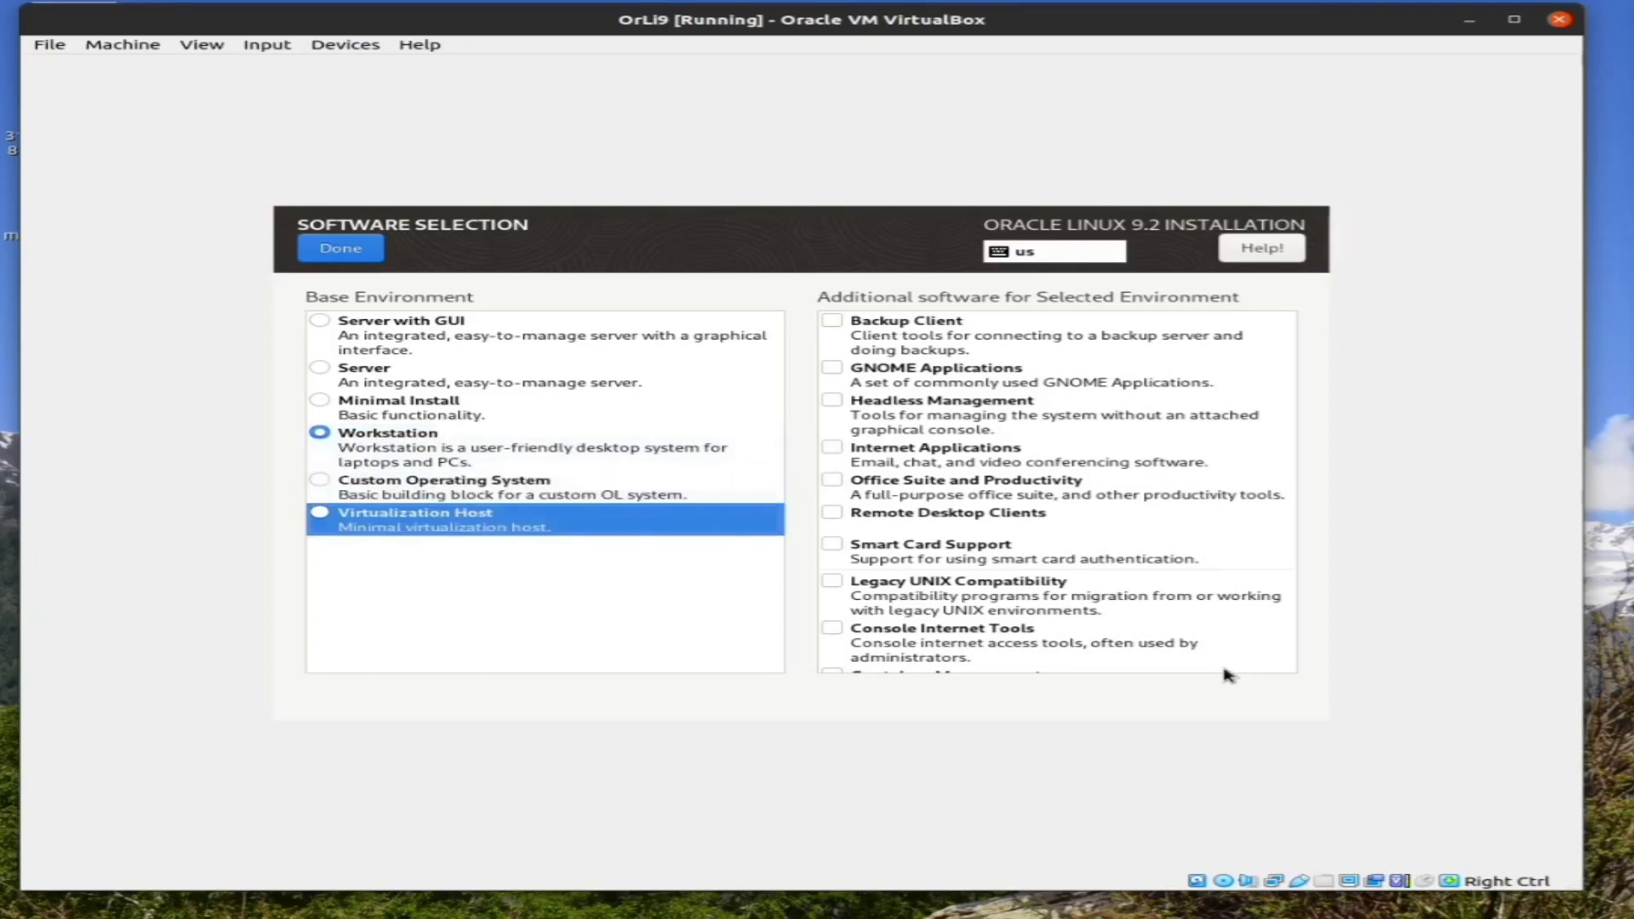
Browse the add-ons from GNOME Applications to .NET Development and the base environments, leaving only Workstation selected
key(Tab)
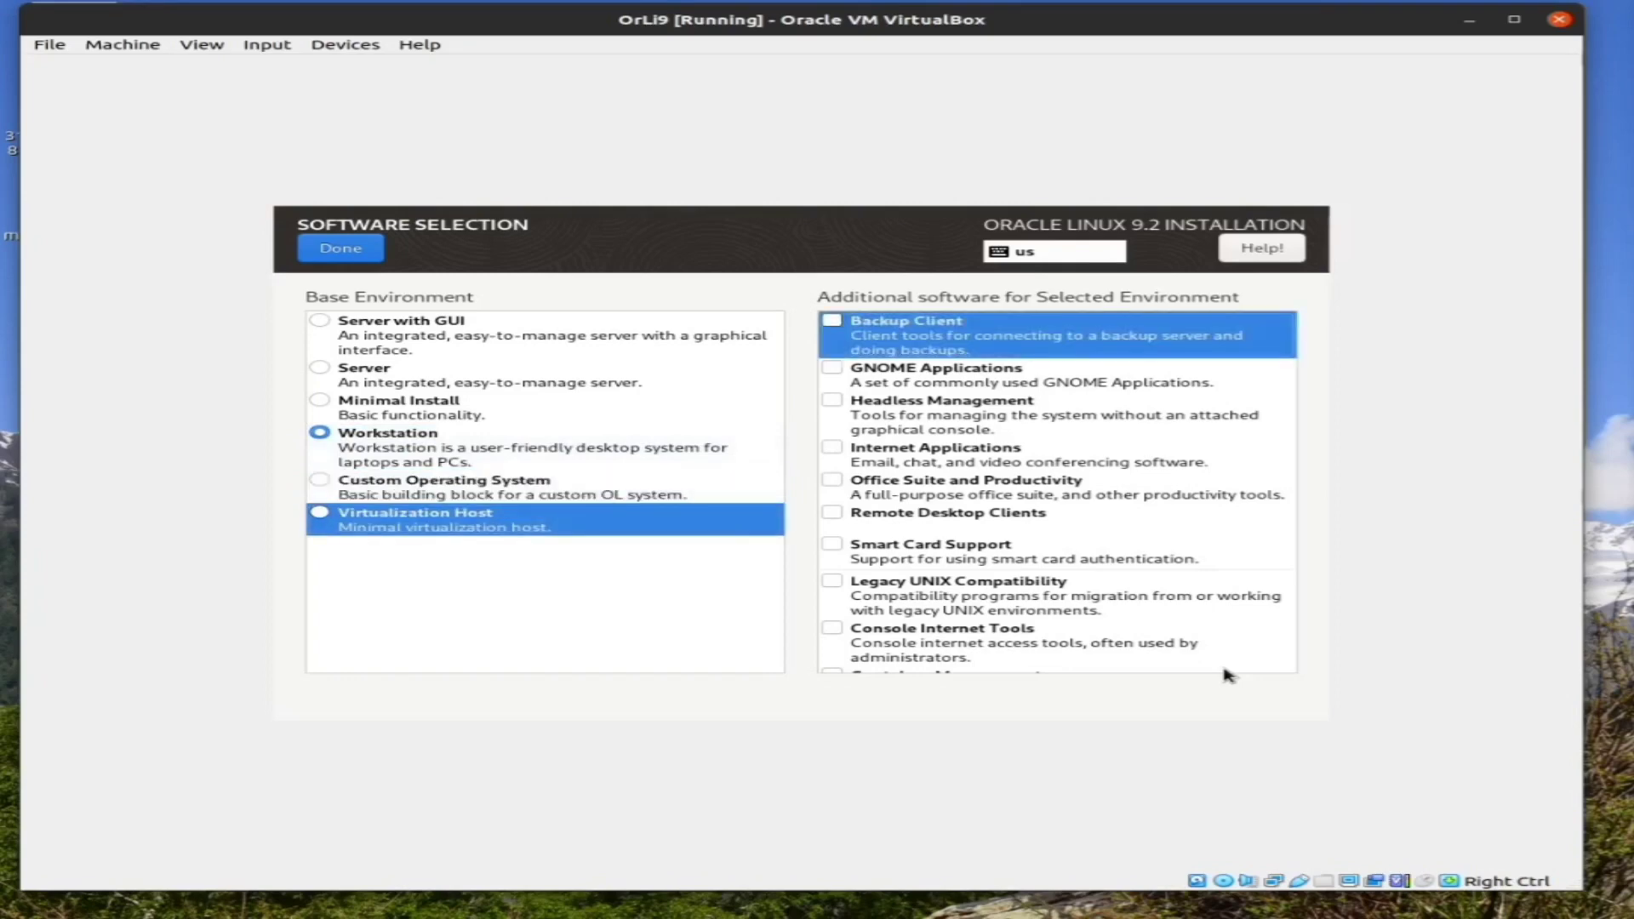
key(Down)
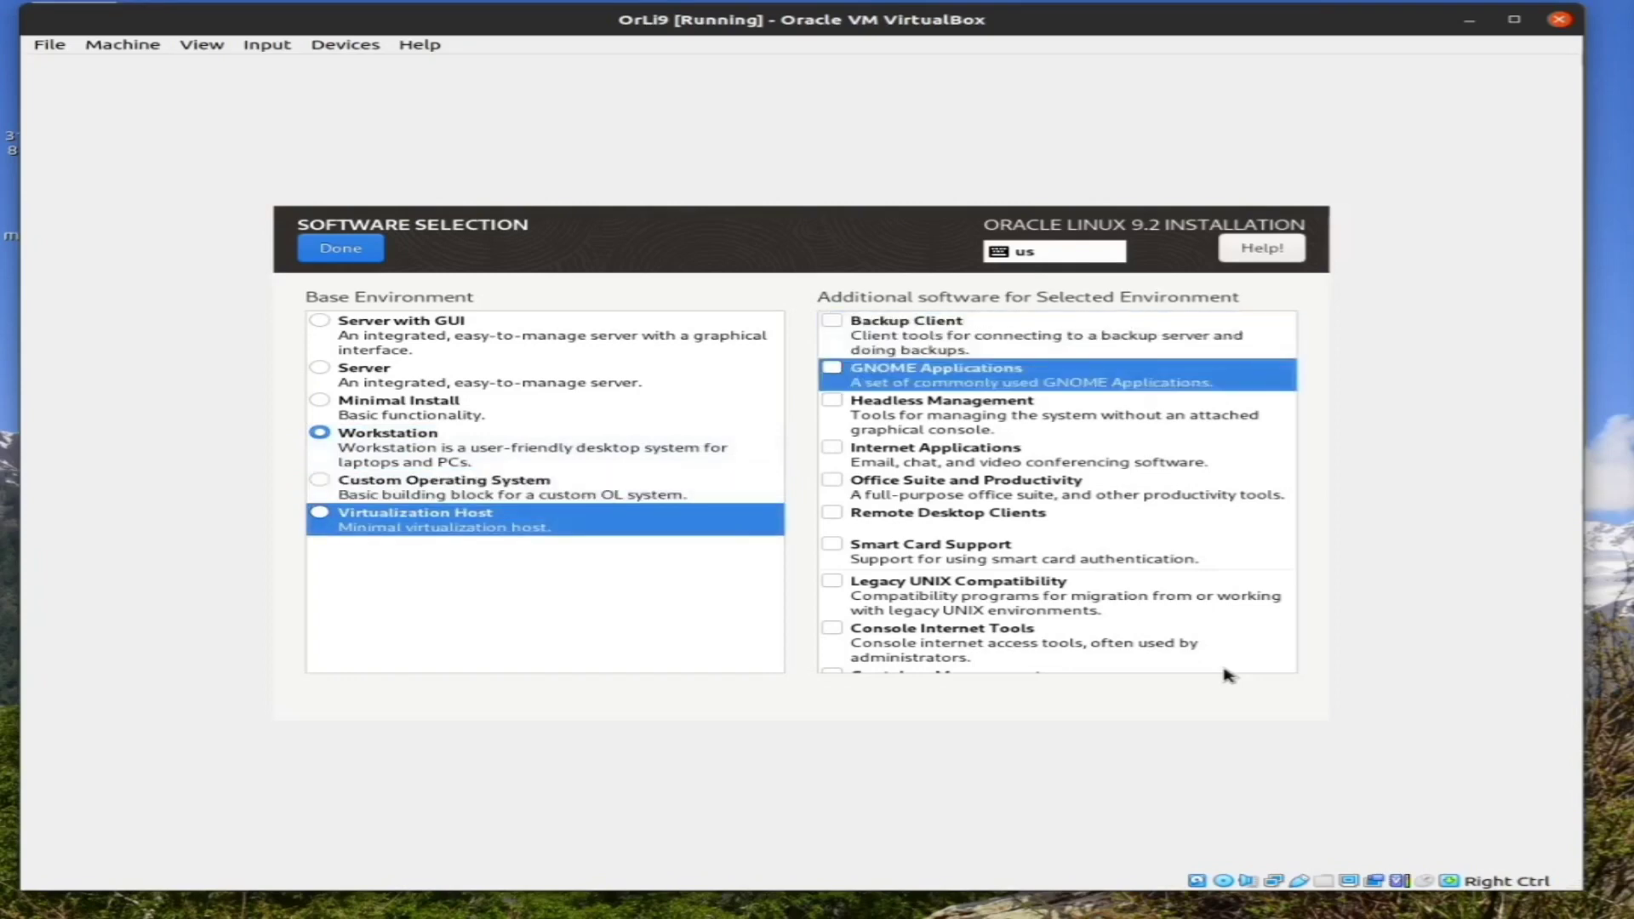
key(Down)
key(Down)
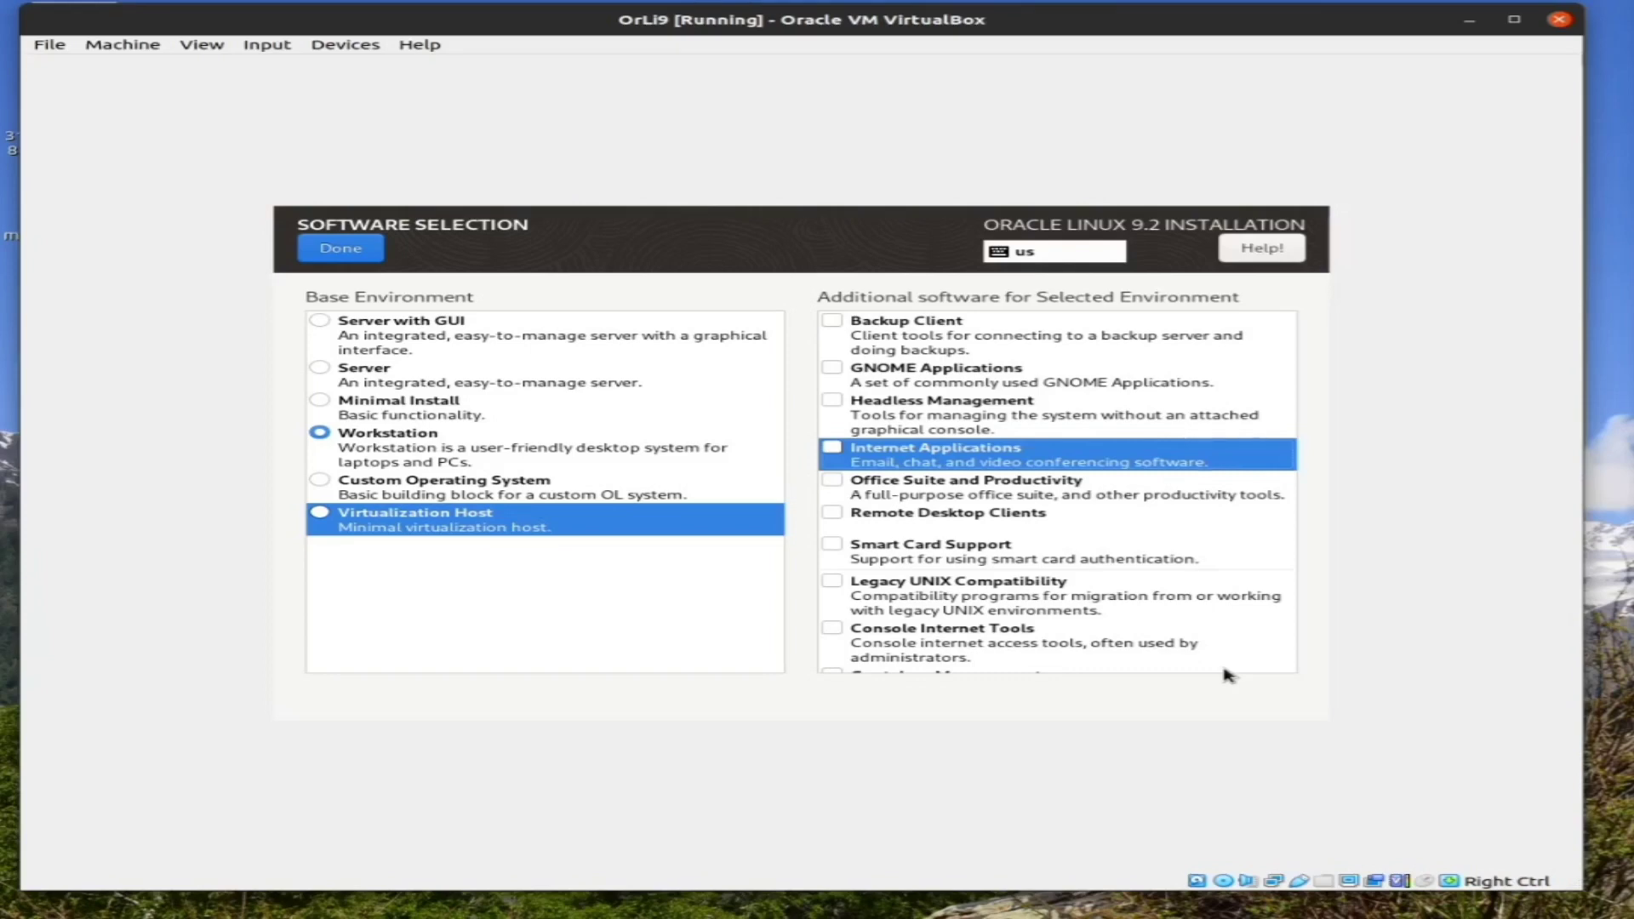
key(Down)
key(Down)
key(Down)
key(Down)
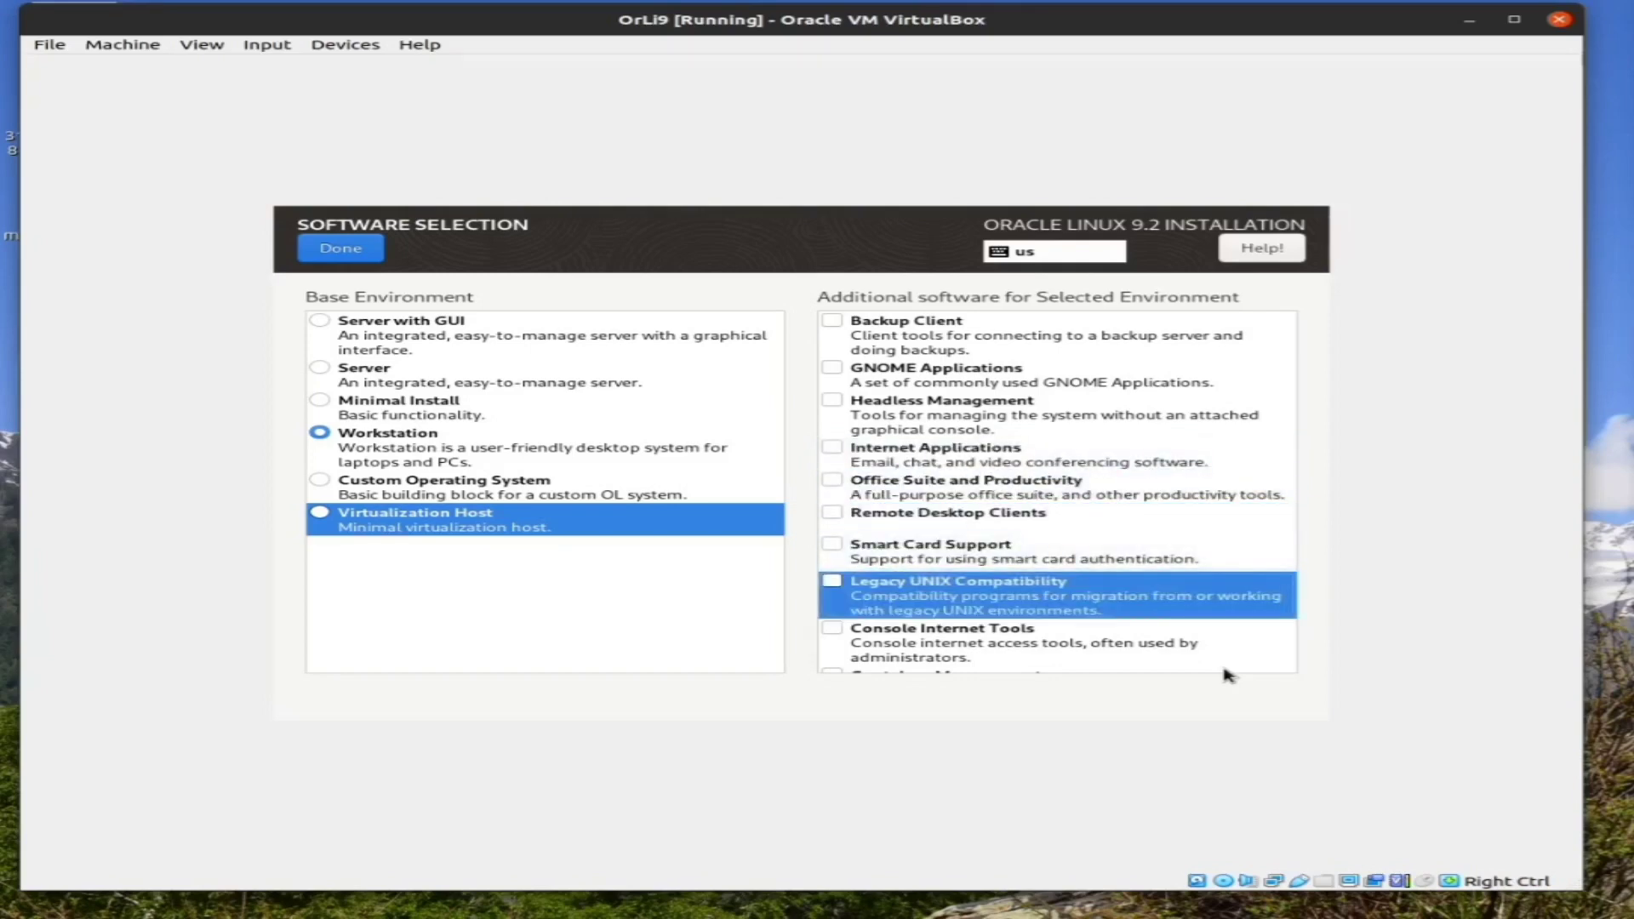
key(Down)
key(Down)
key(Down)
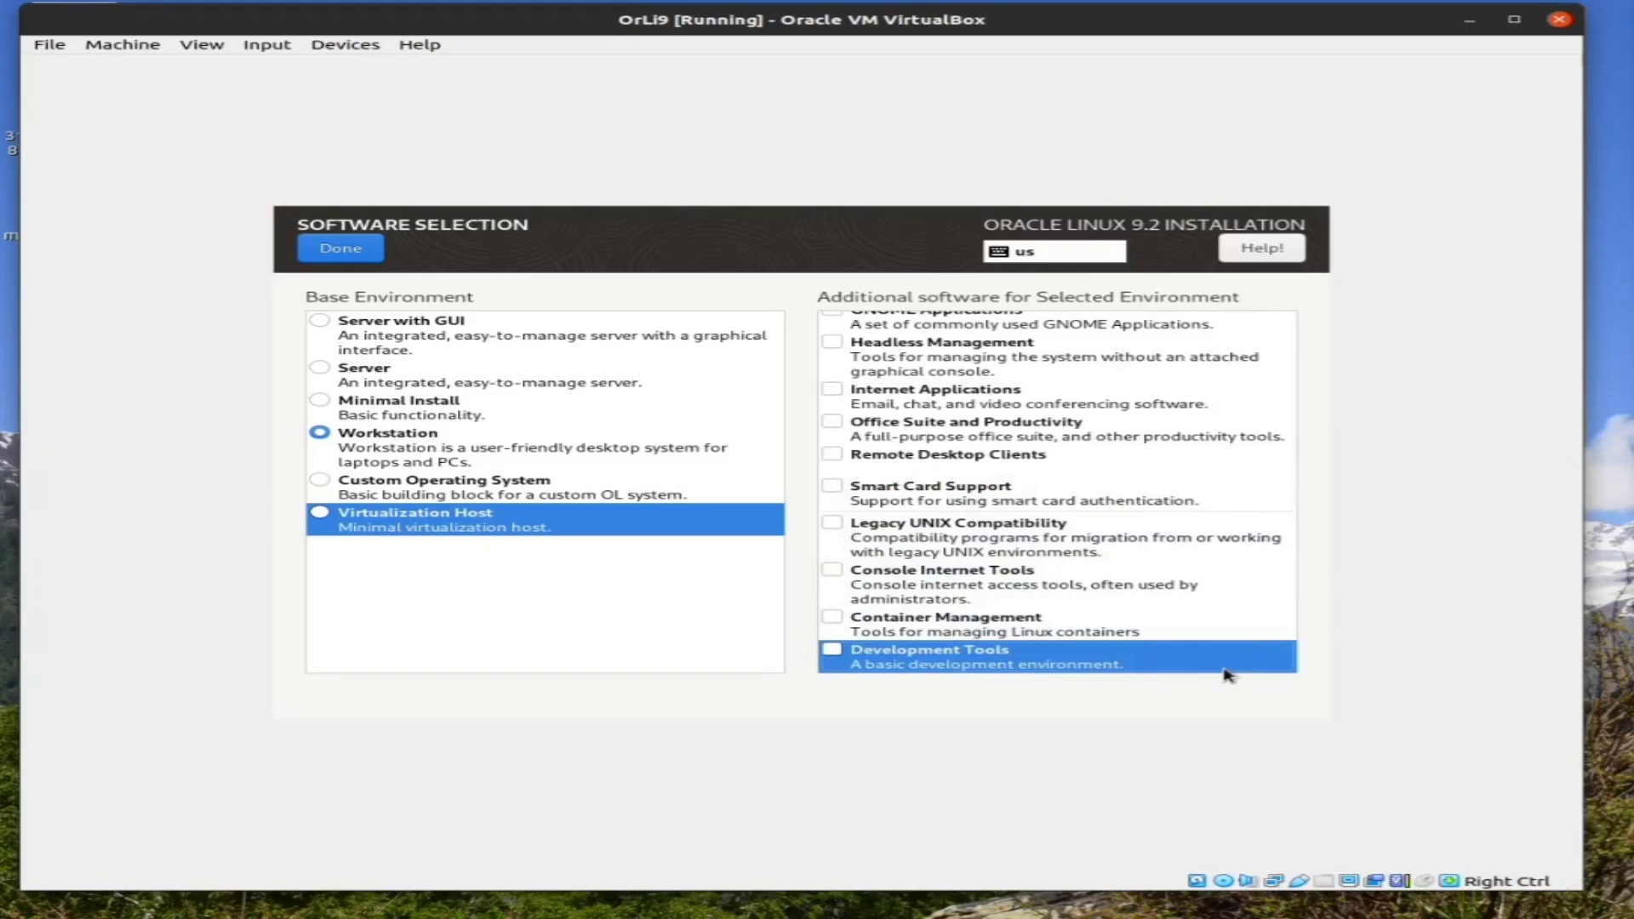
key(Down)
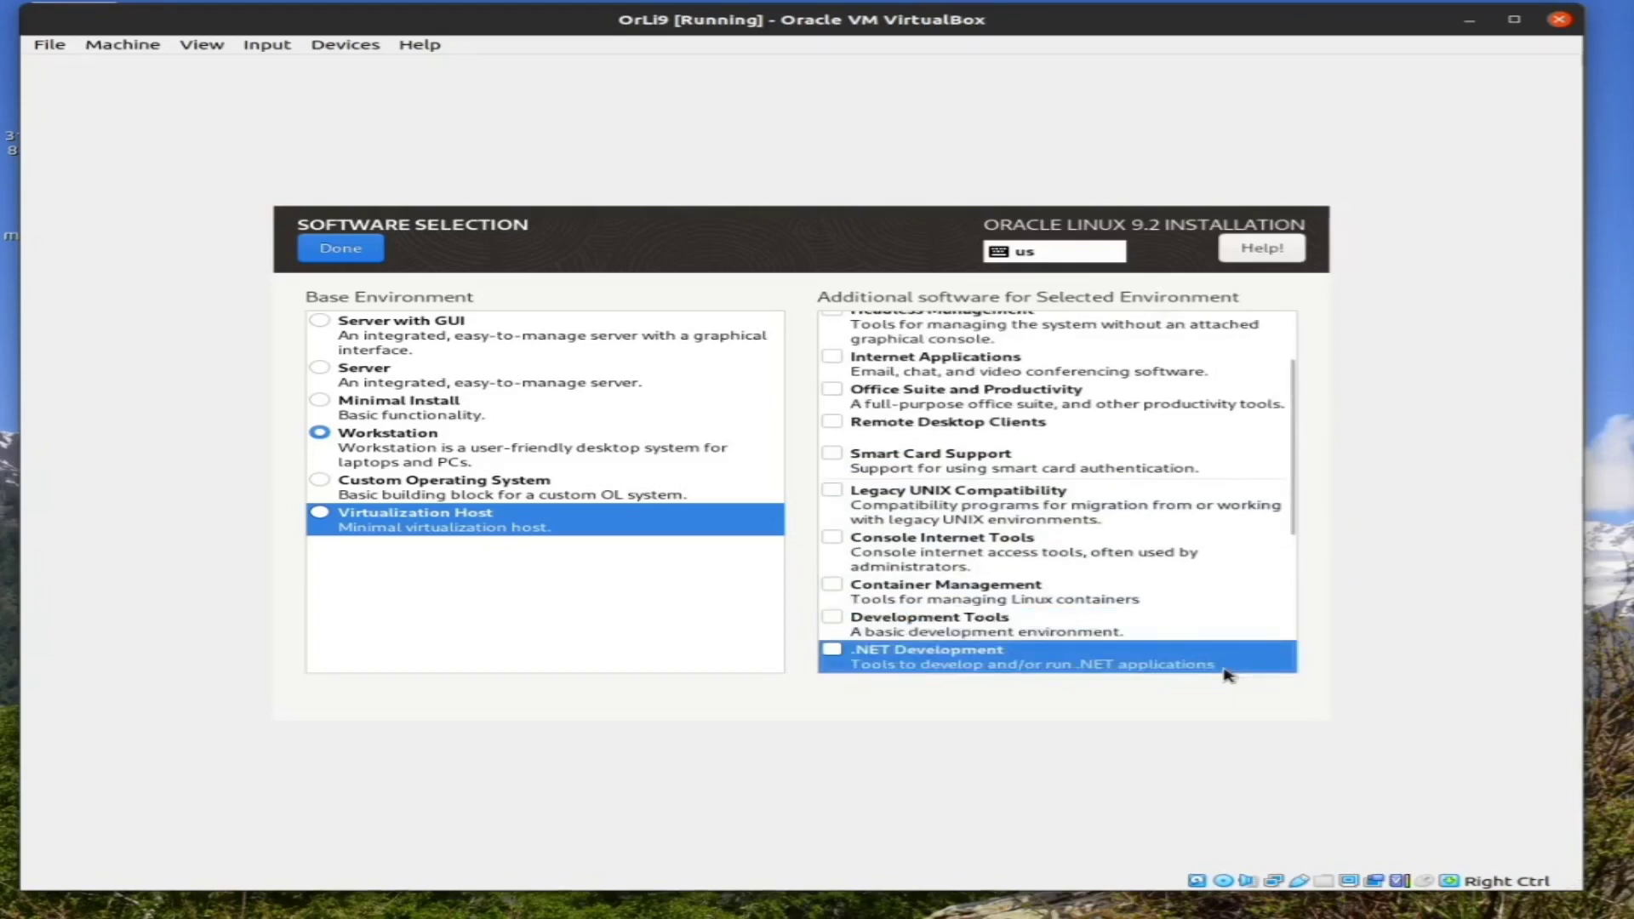
key(Down)
key(Down)
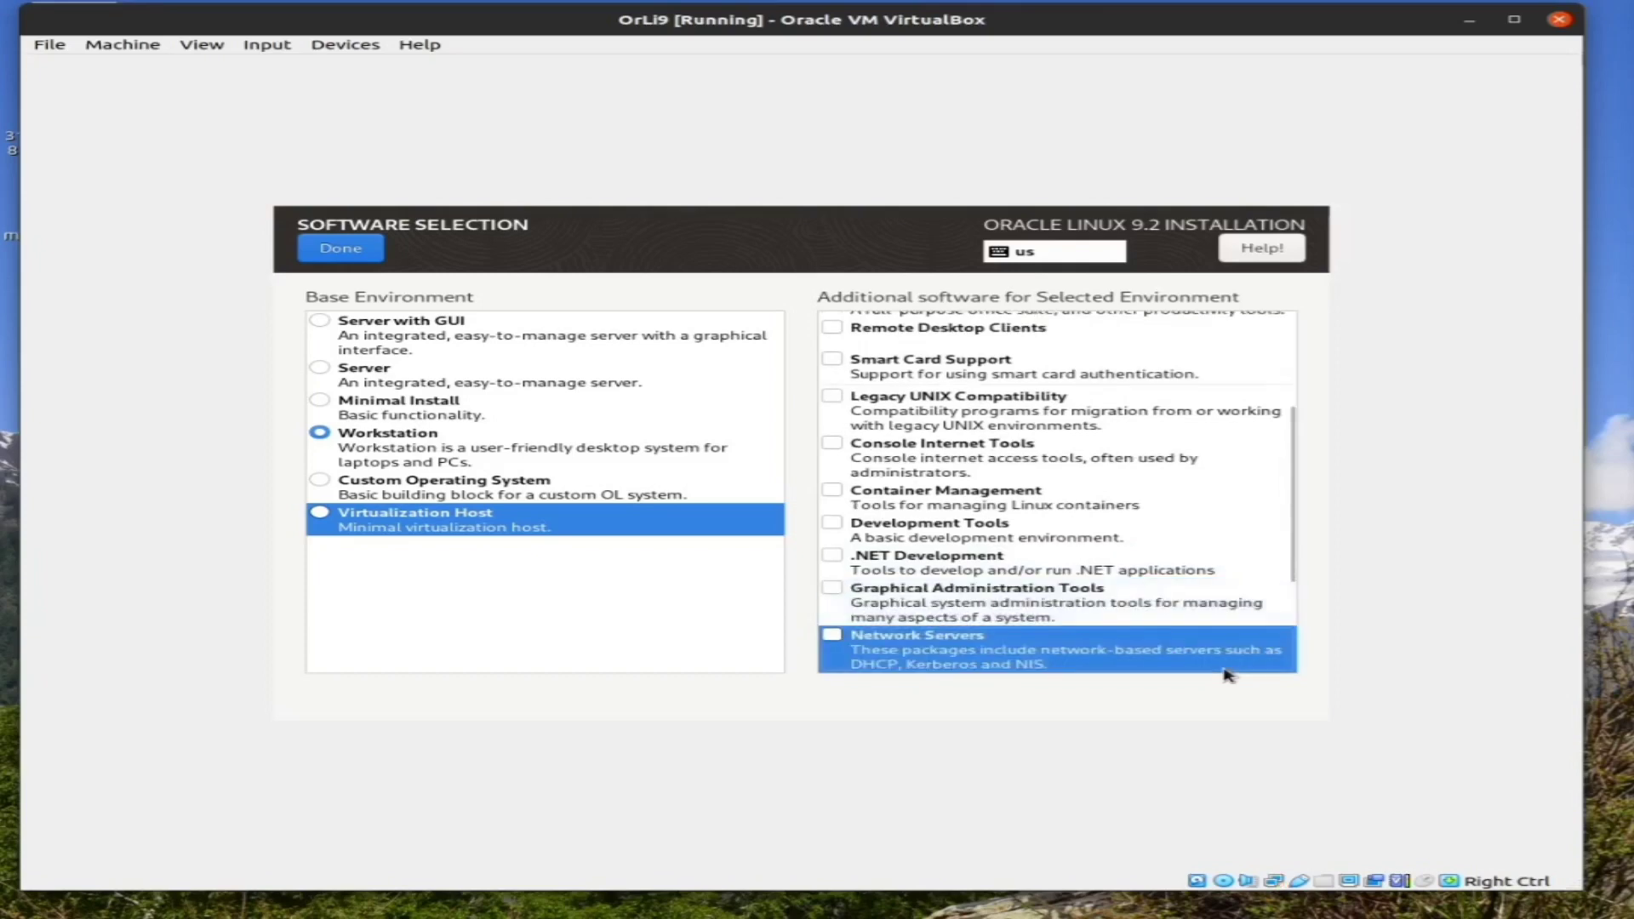
key(Down)
key(Down)
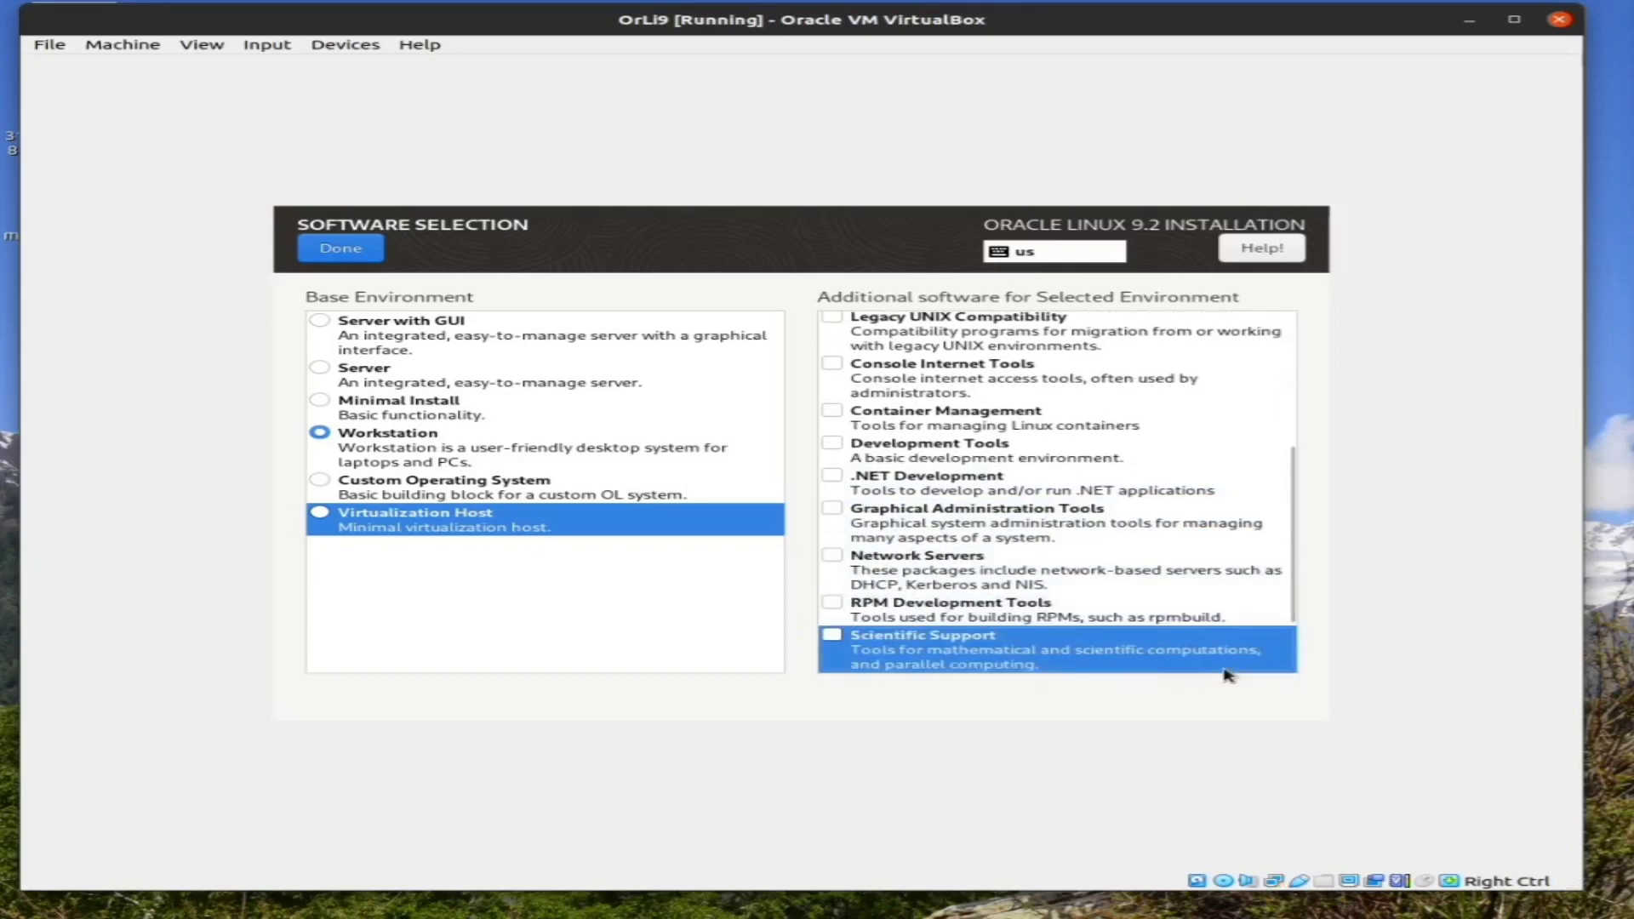
key(Down)
key(Up)
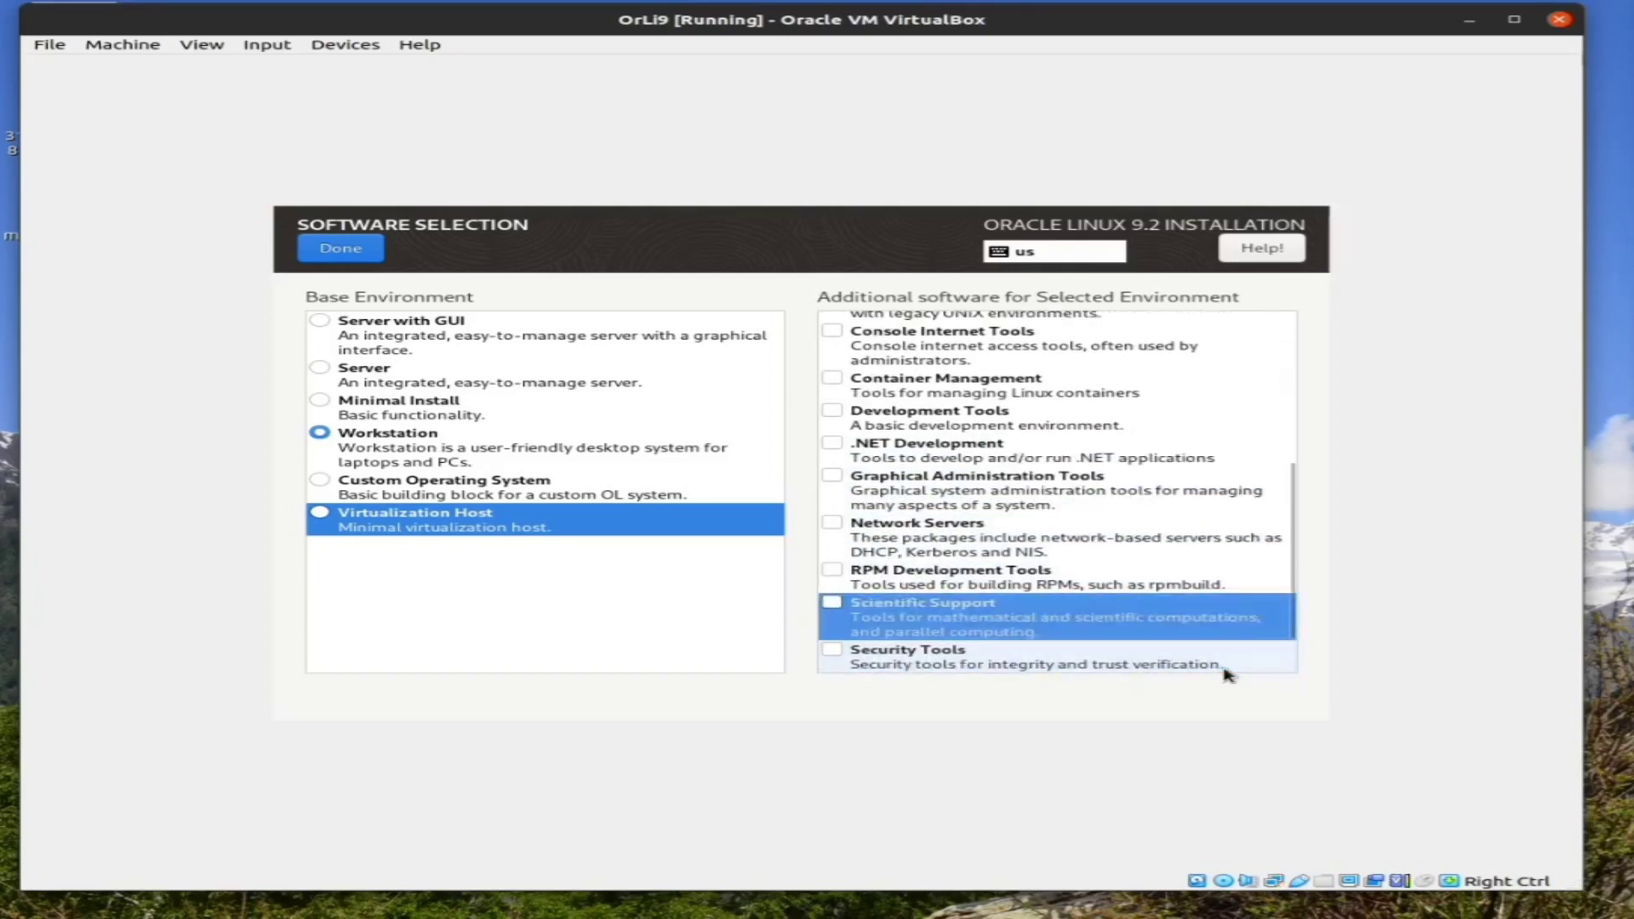
key(Up)
key(Up)
key(Up)
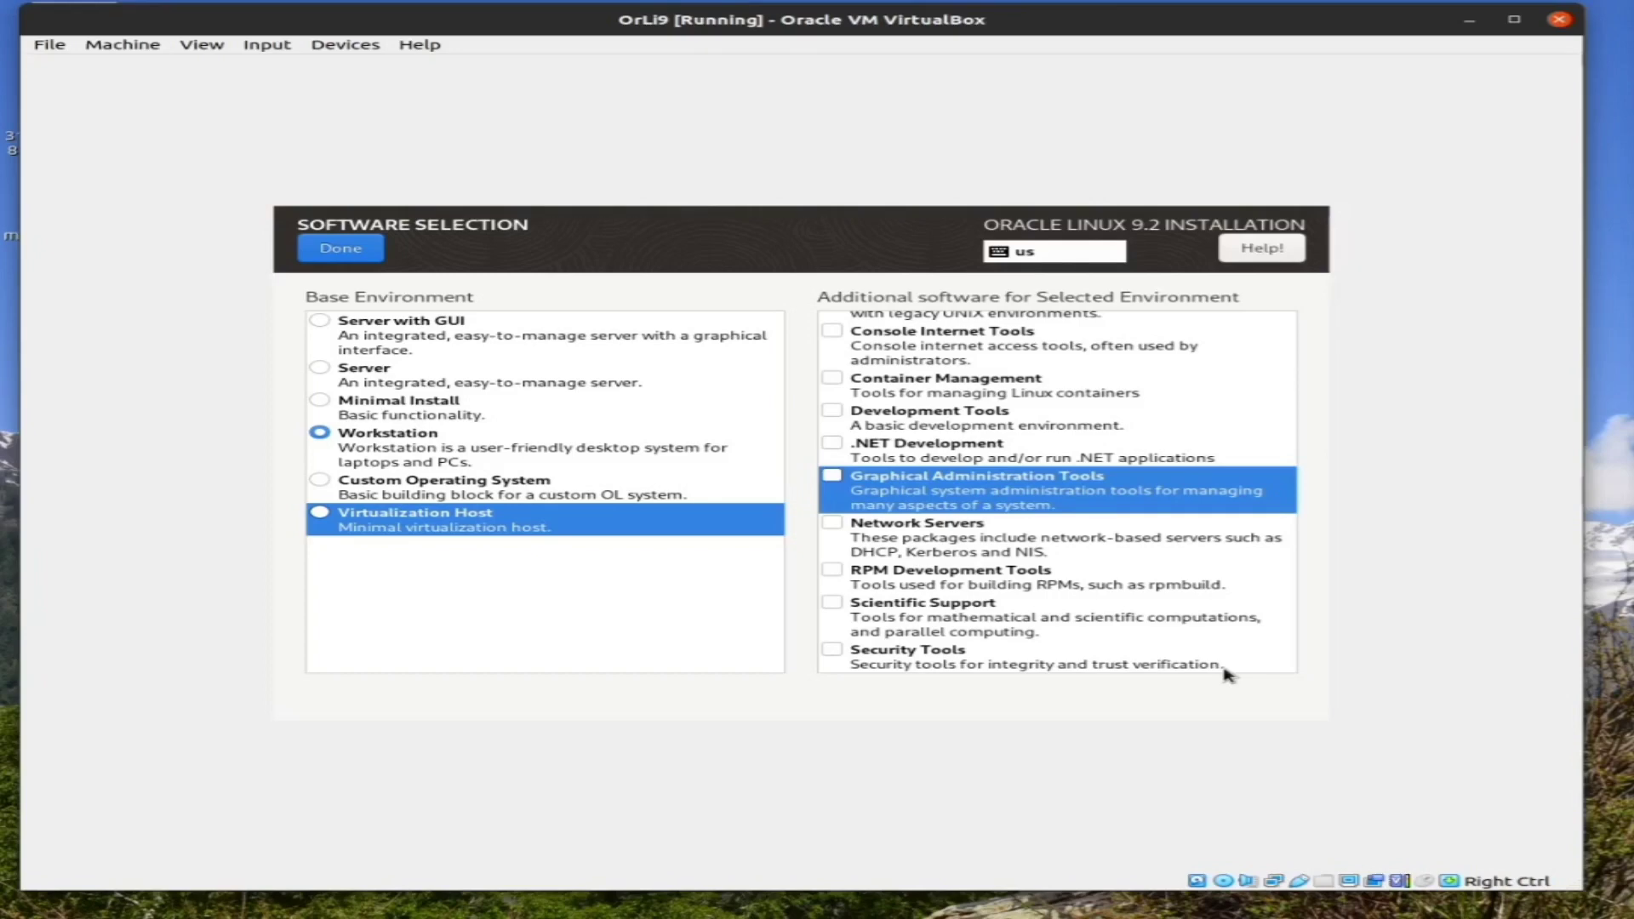
key(Down)
key(Down)
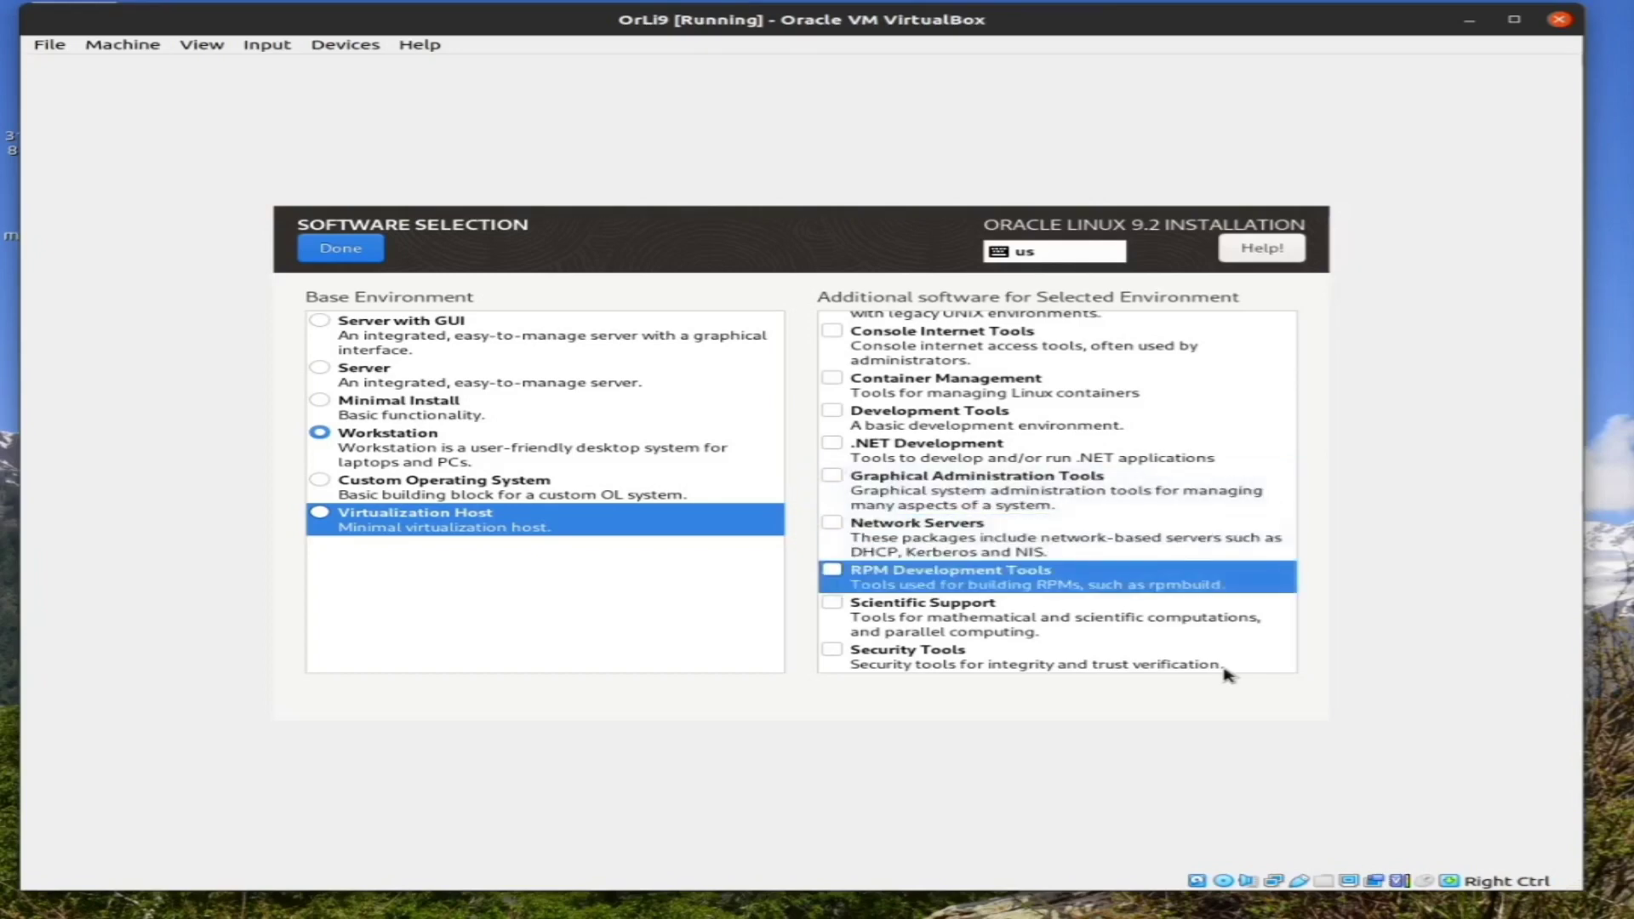
key(Up)
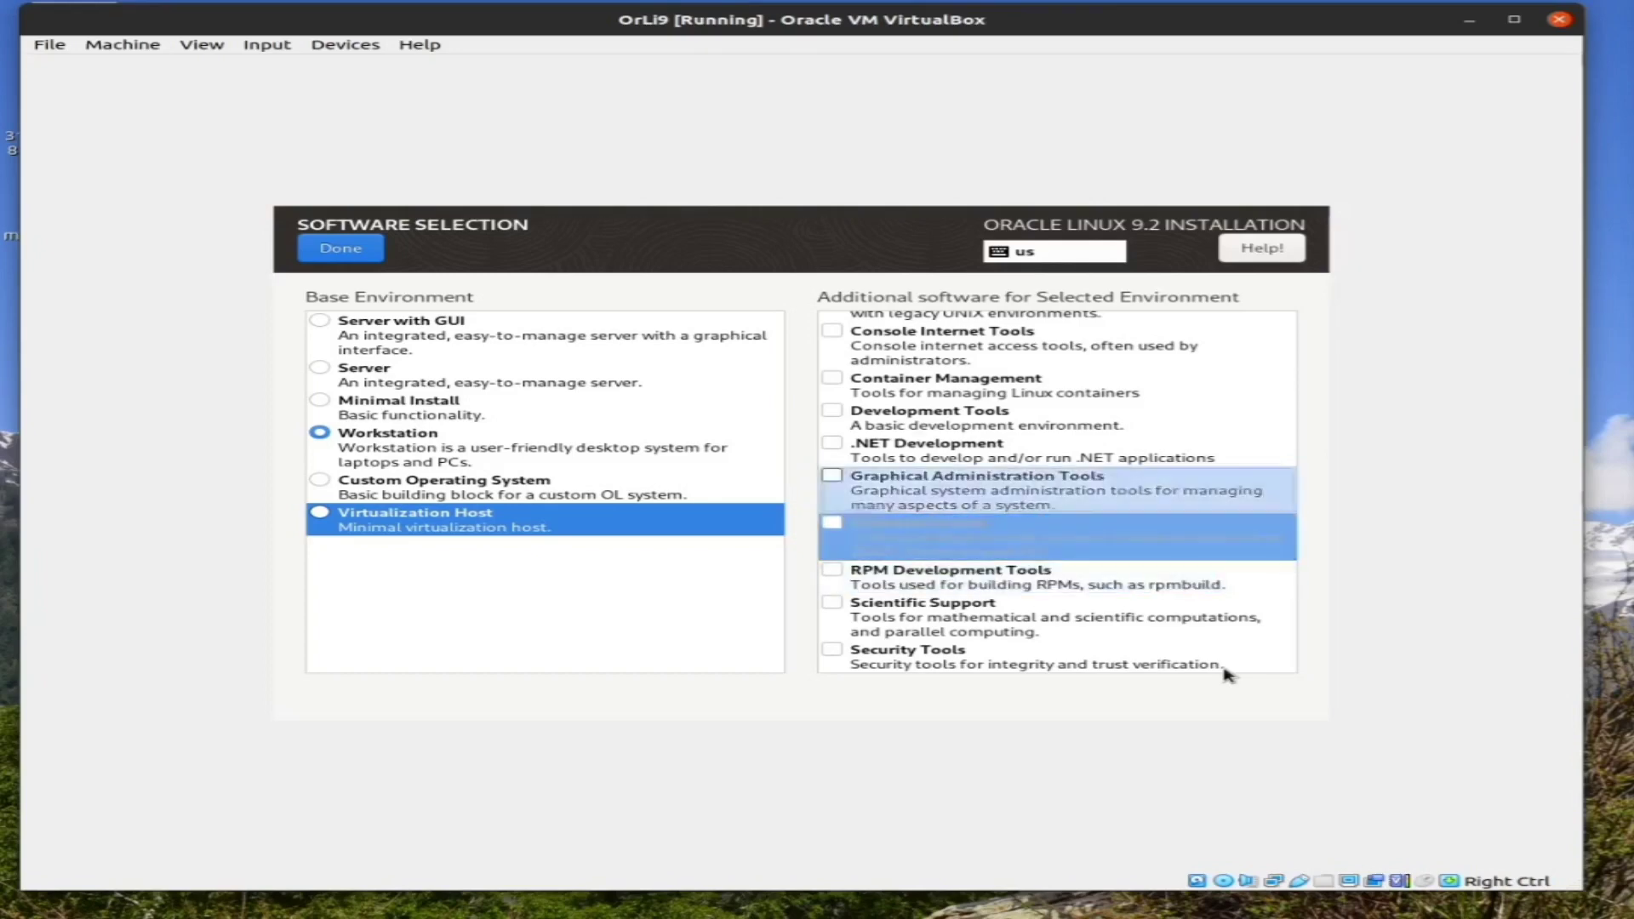
key(Home)
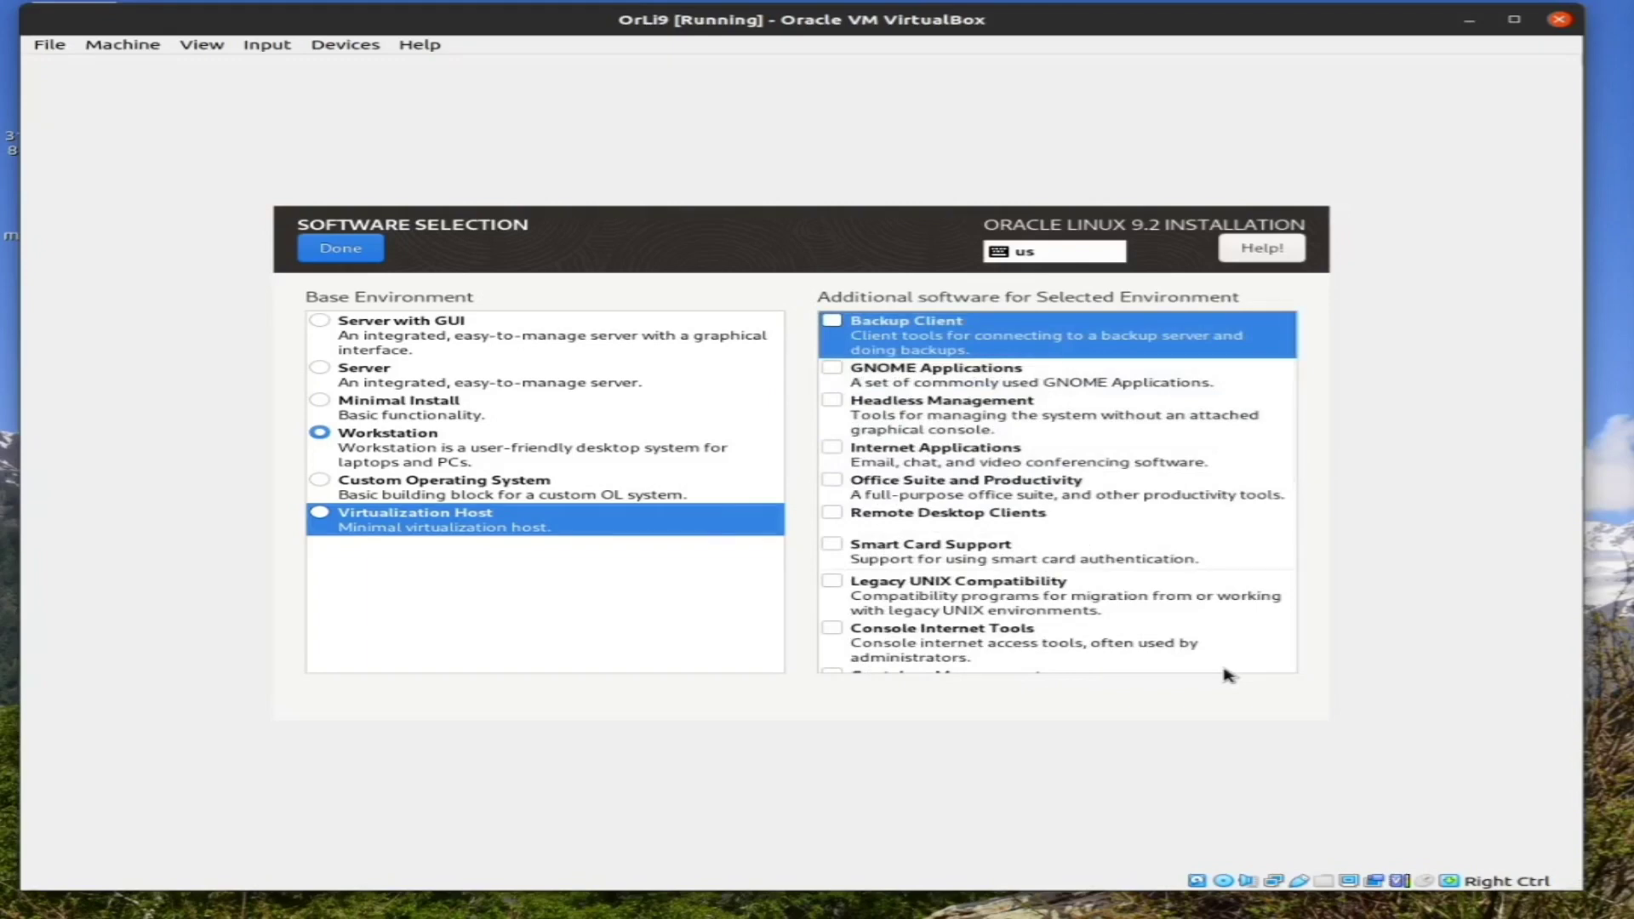
key(Up)
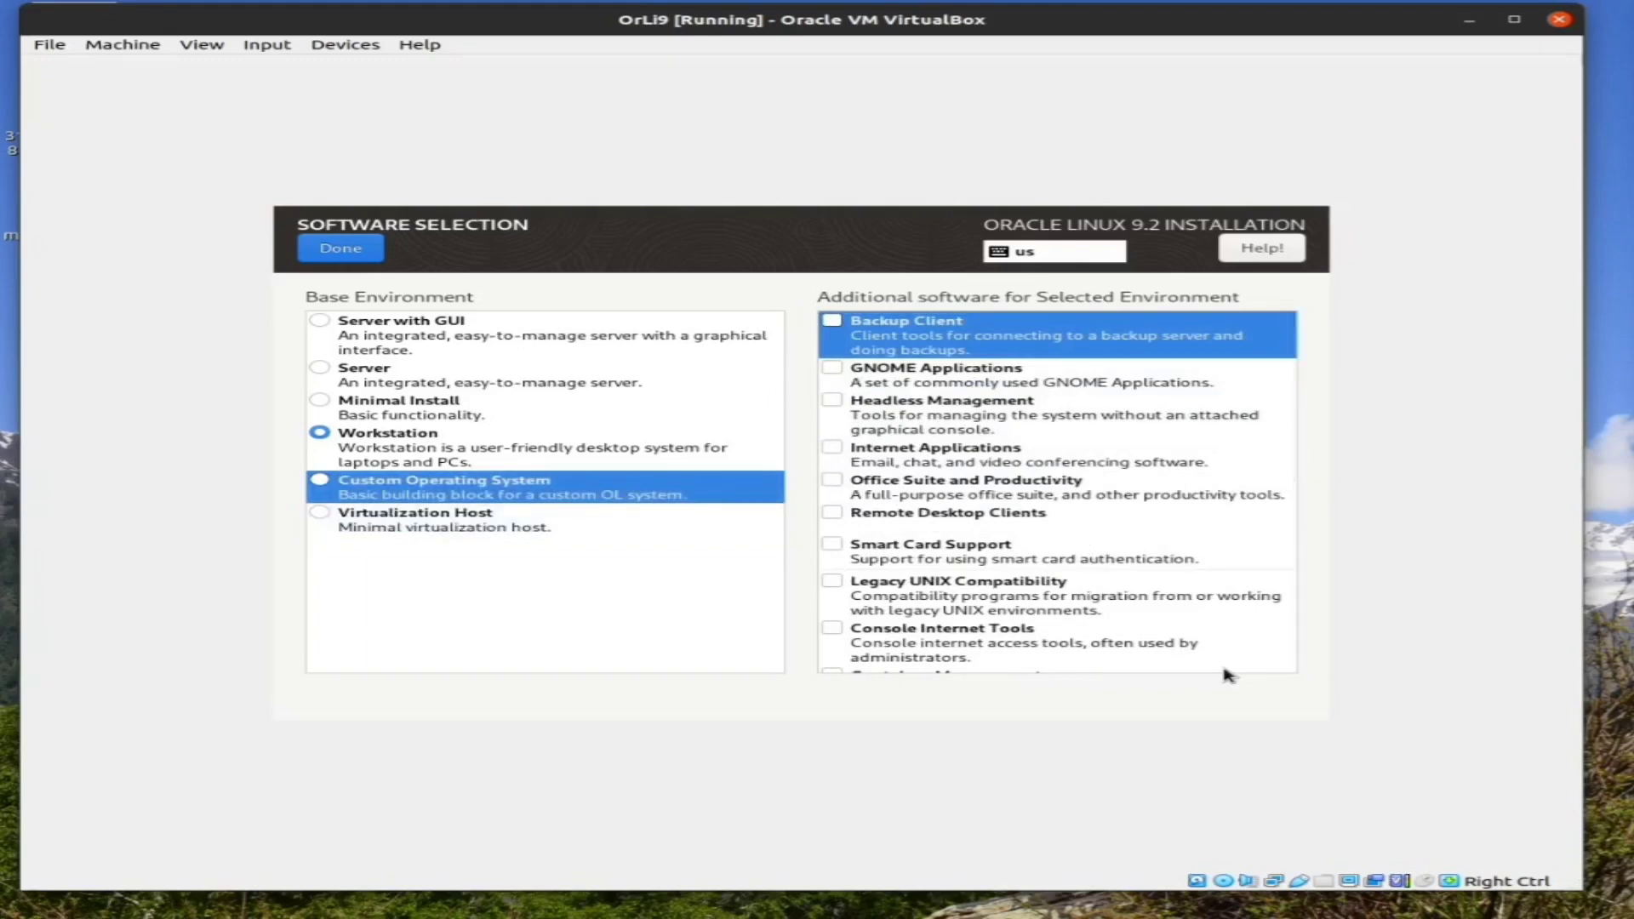
key(Up)
key(Up)
key(Up)
key(Up)
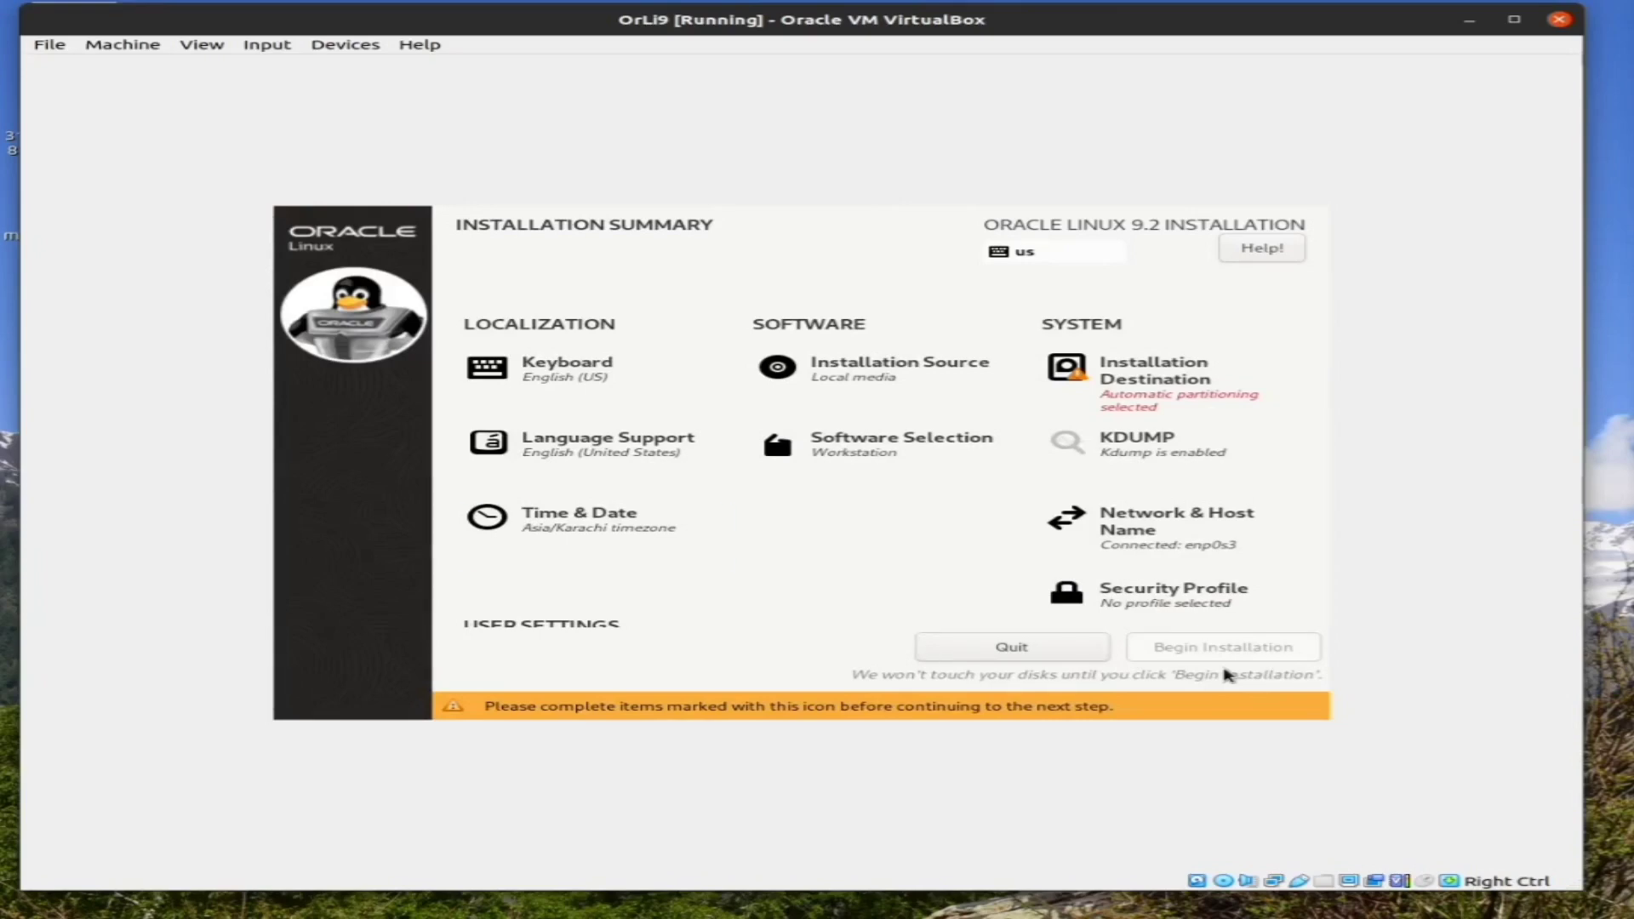
Open Installation Destination from the summary to show the 40 GiB sda disk
key(Down)
key(Up)
key(Right)
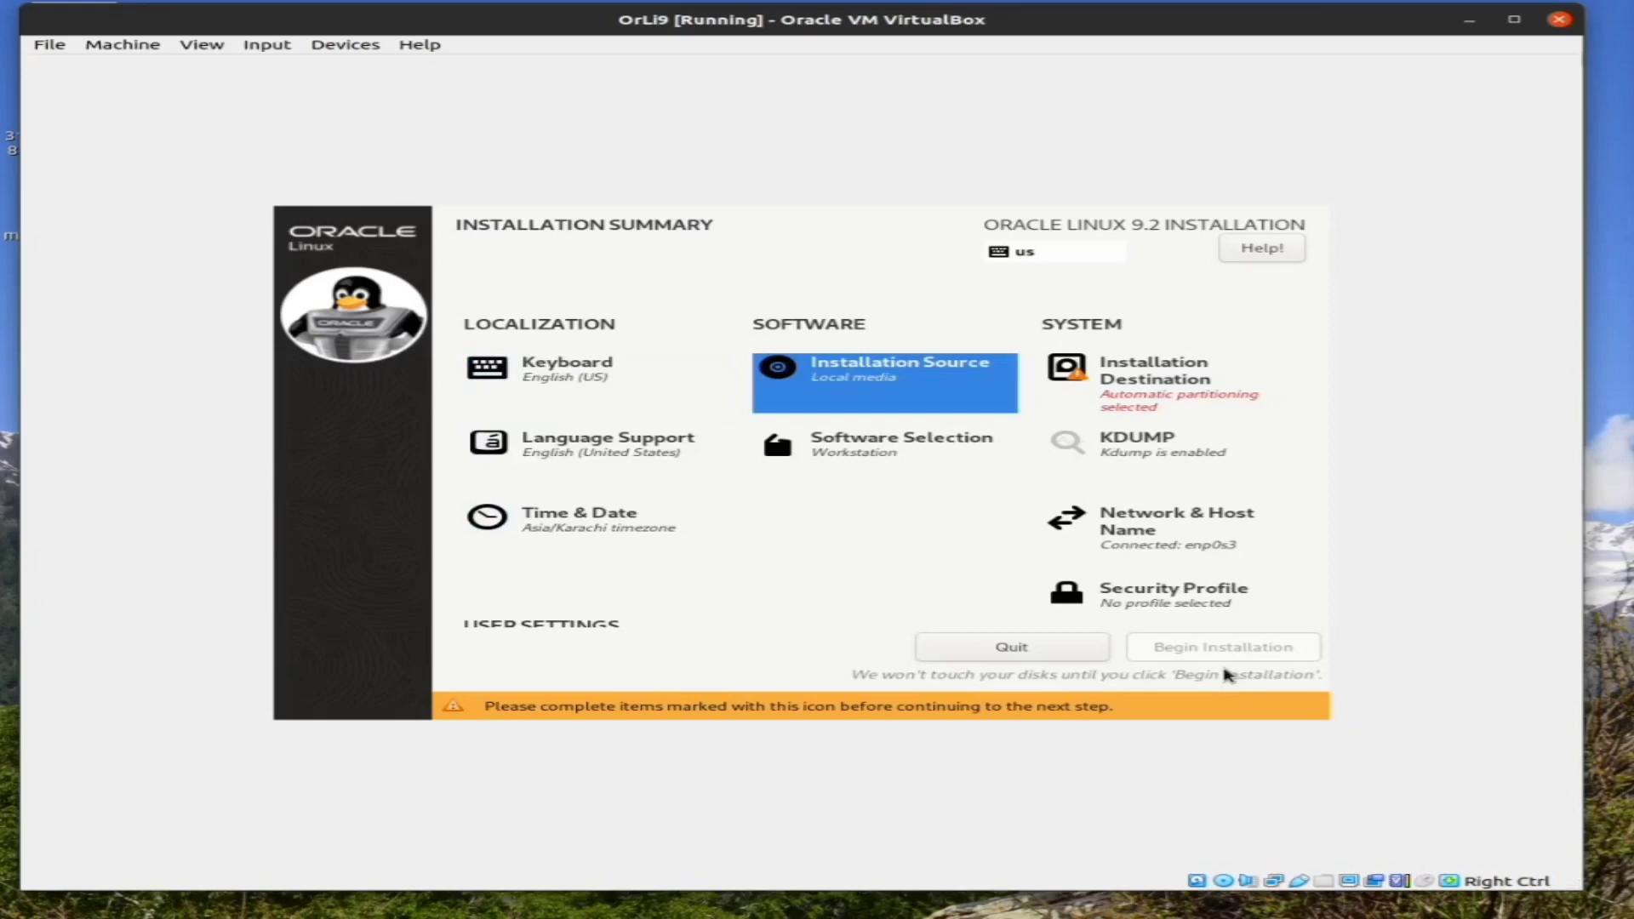
key(Right)
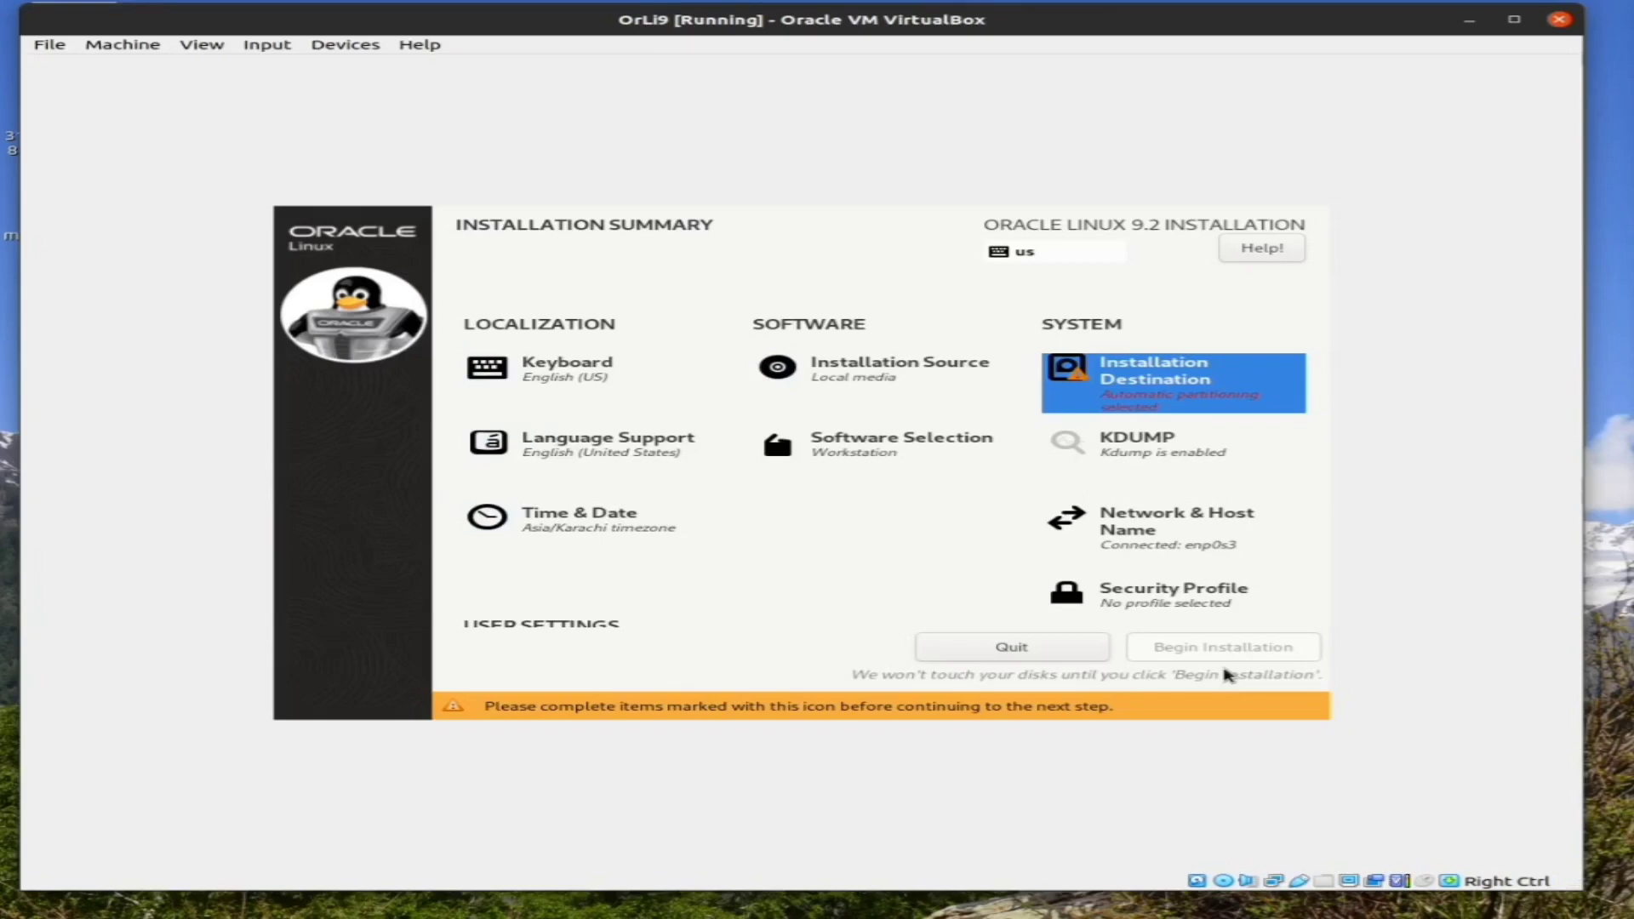
key(Down)
key(Up)
key(Return)
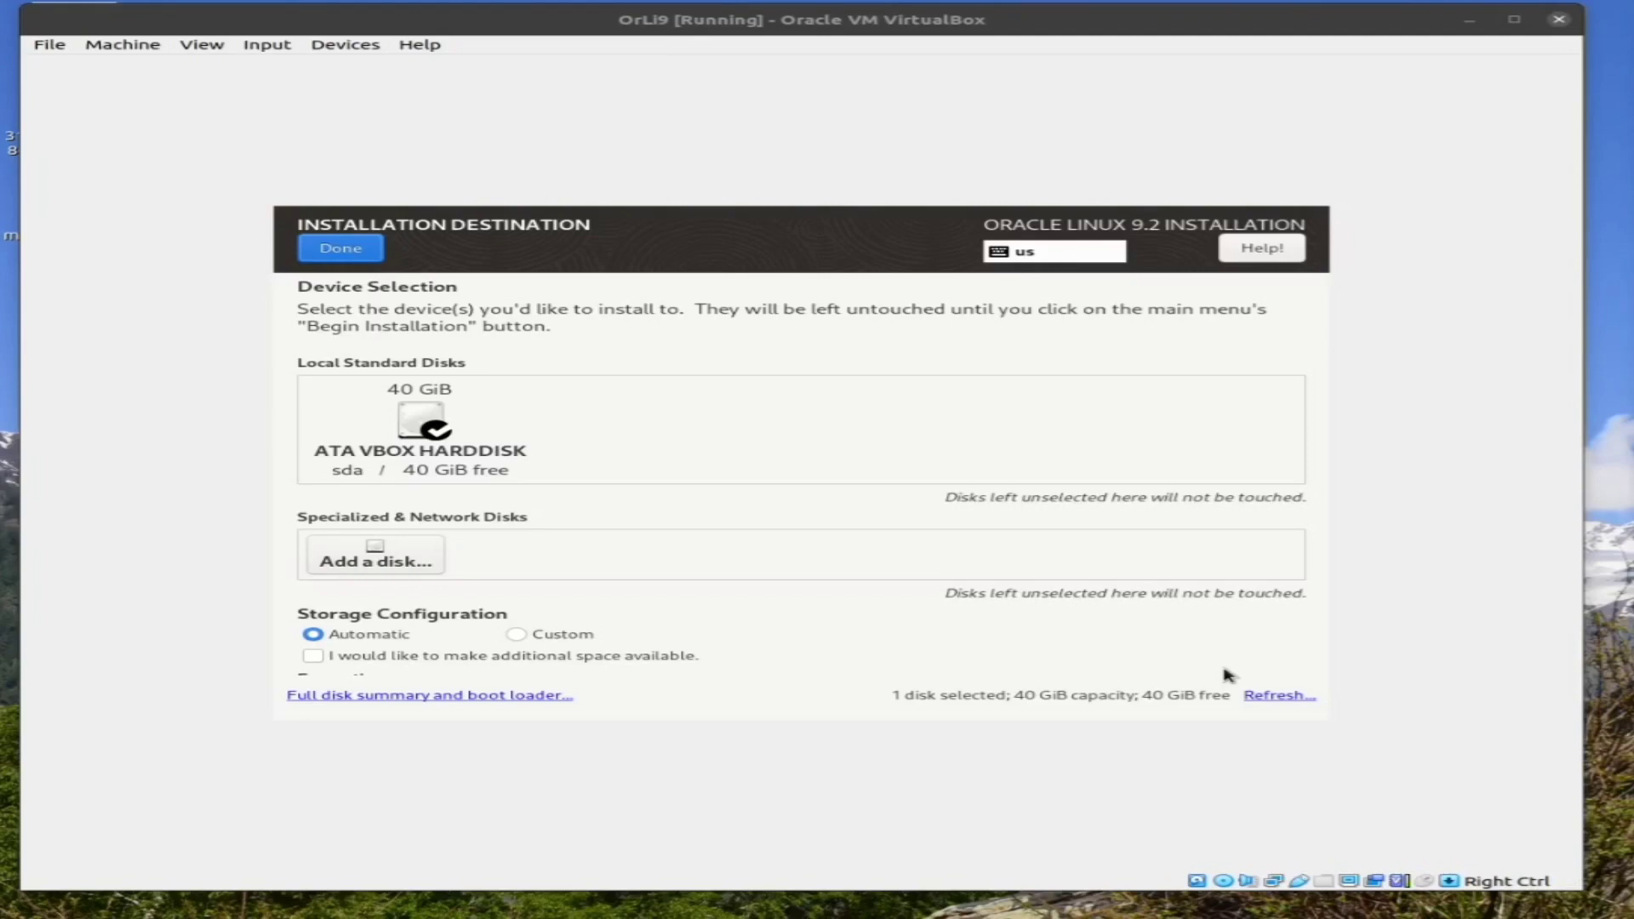
Dismiss the mouse-capture notice and accept the 40 GiB disk with automatic partitioning
click(1225, 675)
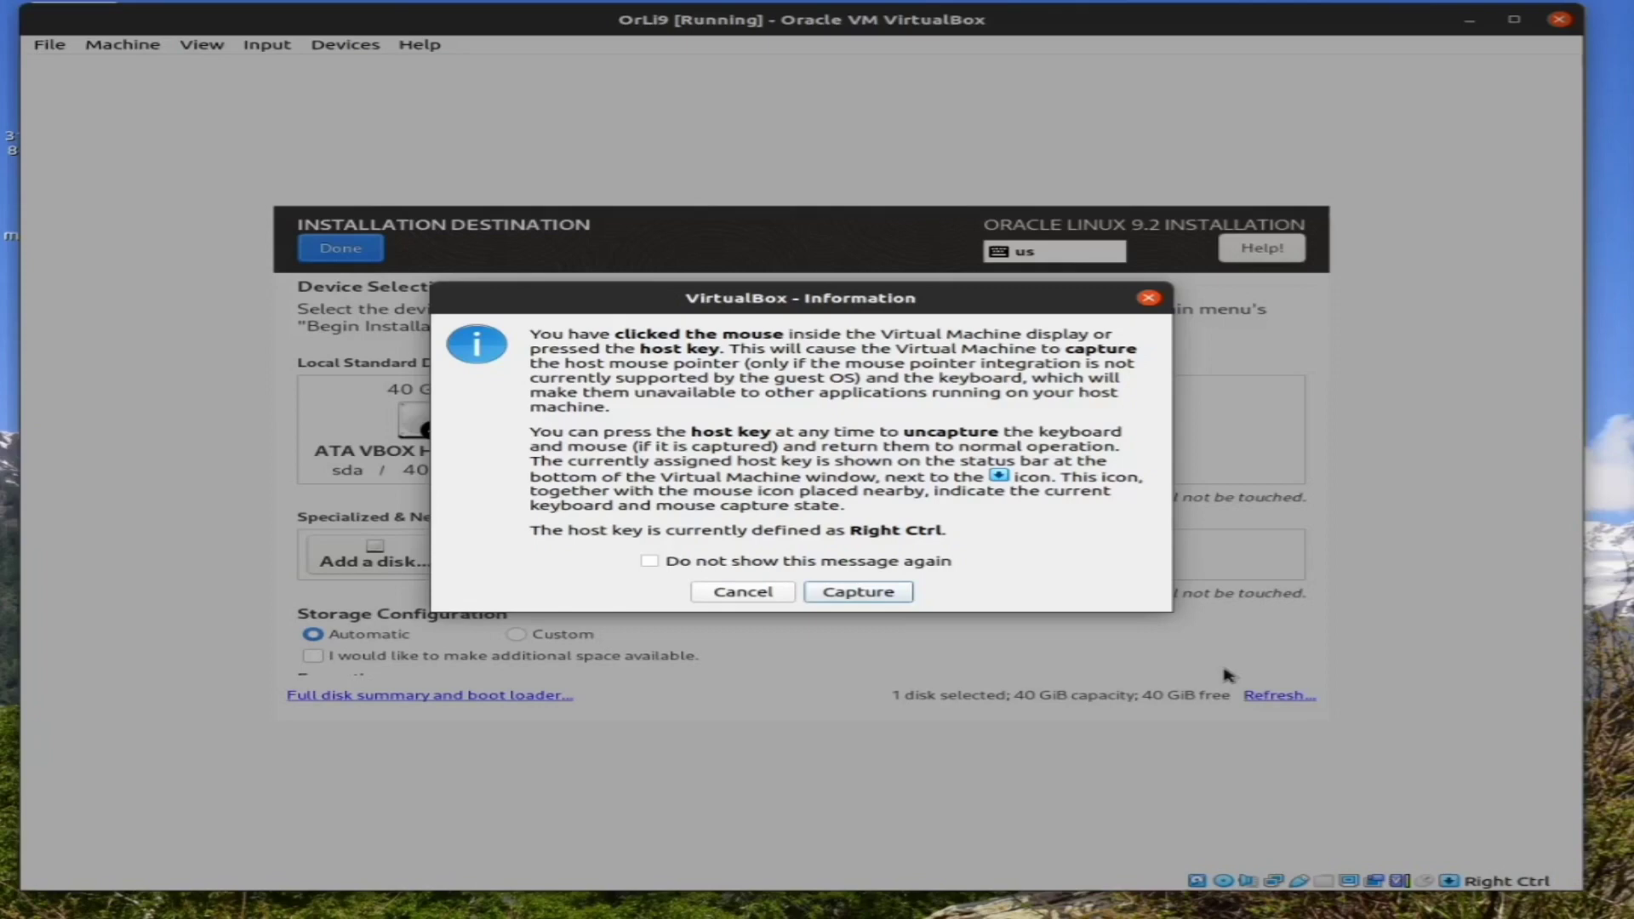
key(Escape)
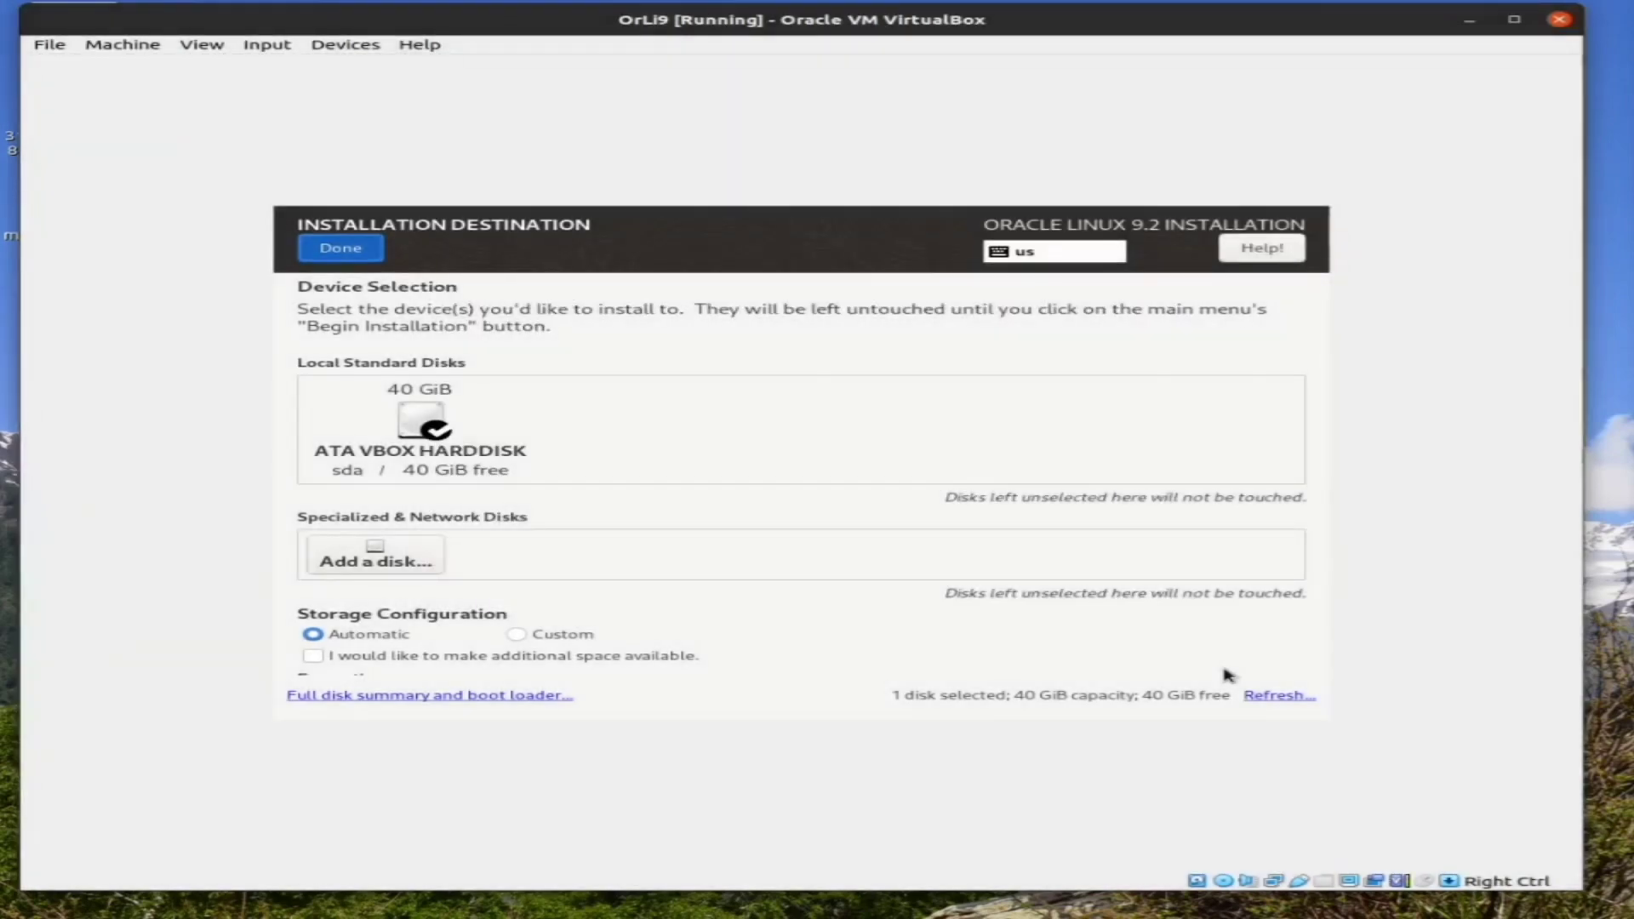
key(alt+d)
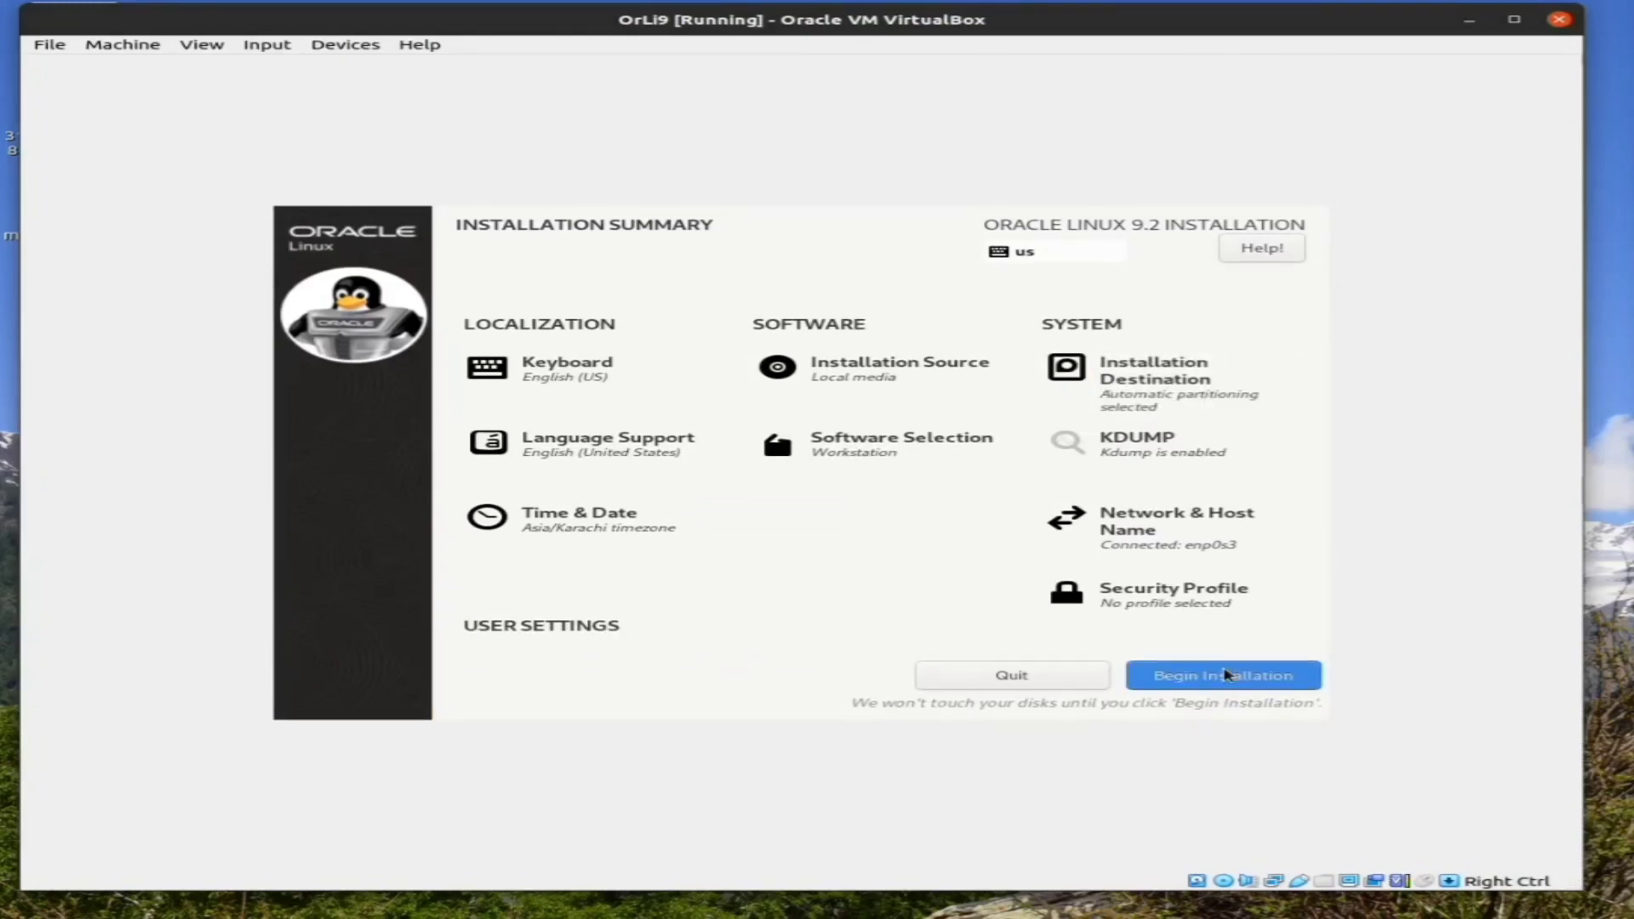
Open the Network & Host Name settings from the installation summary
key(shift+Tab)
key(shift+Tab)
key(shift+Tab)
key(shift+Tab)
key(shift+Tab)
key(shift+Tab)
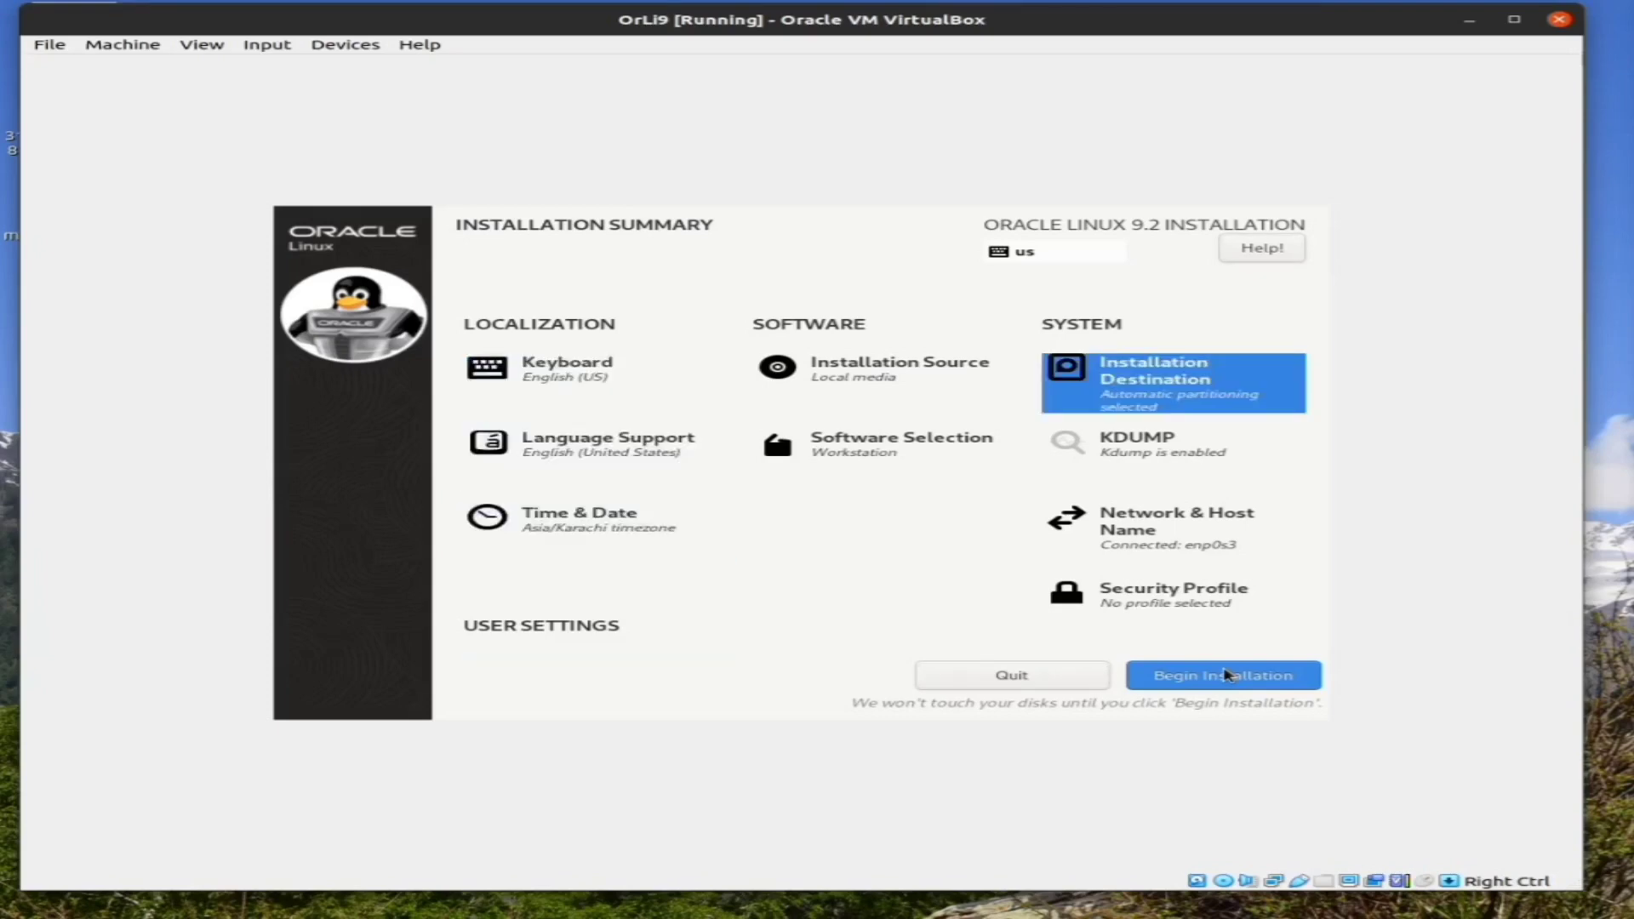
key(Tab)
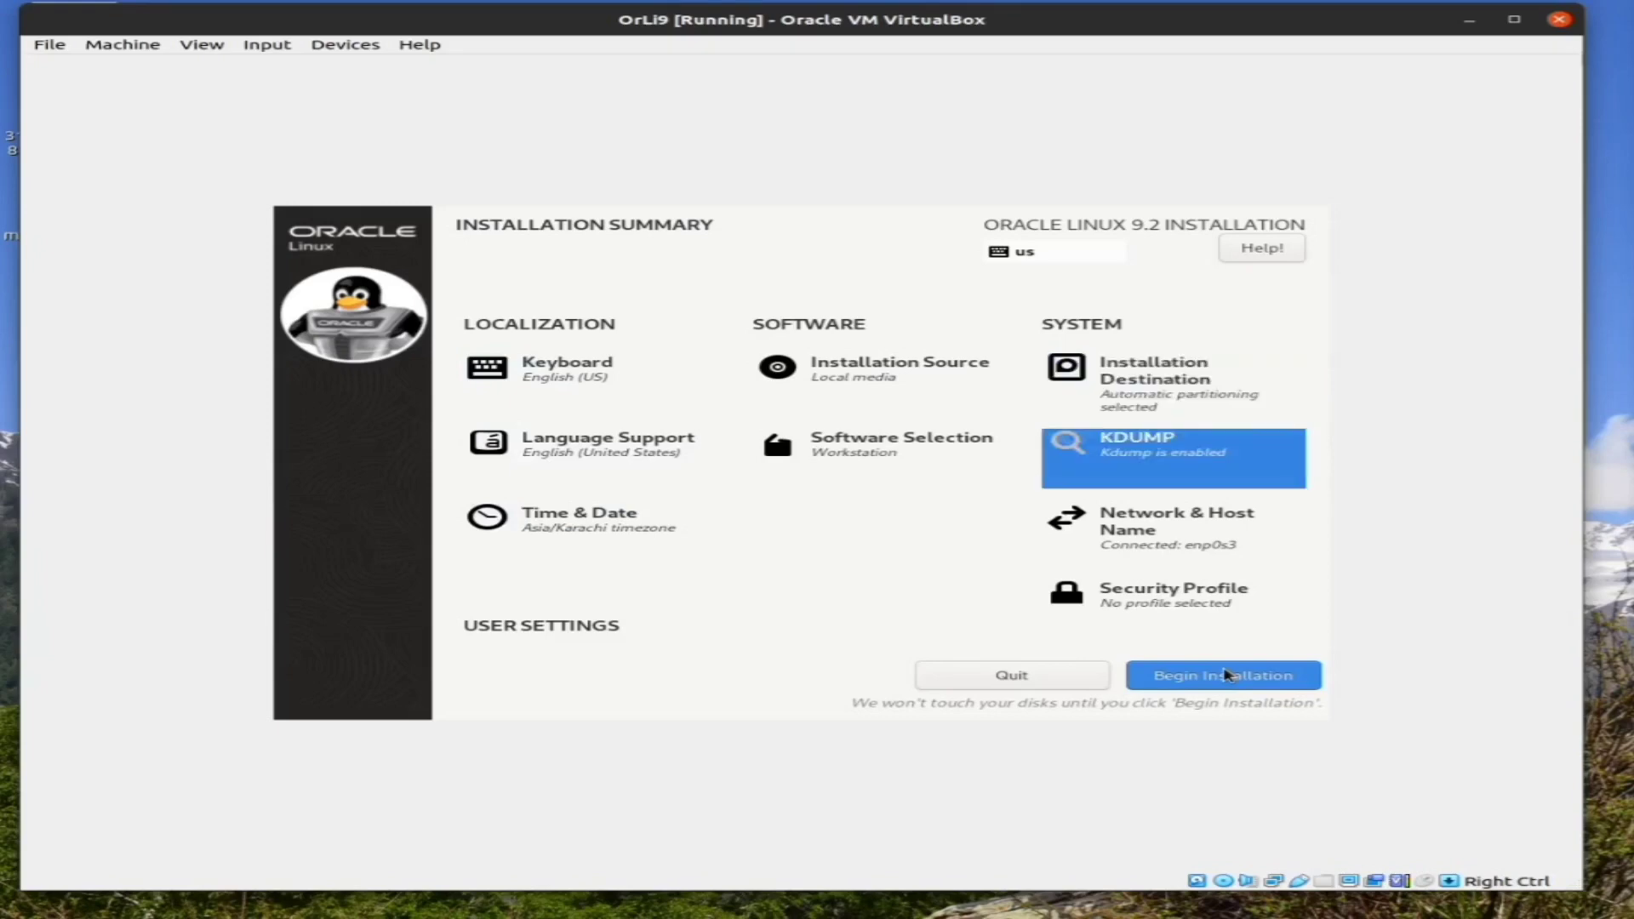
key(Tab)
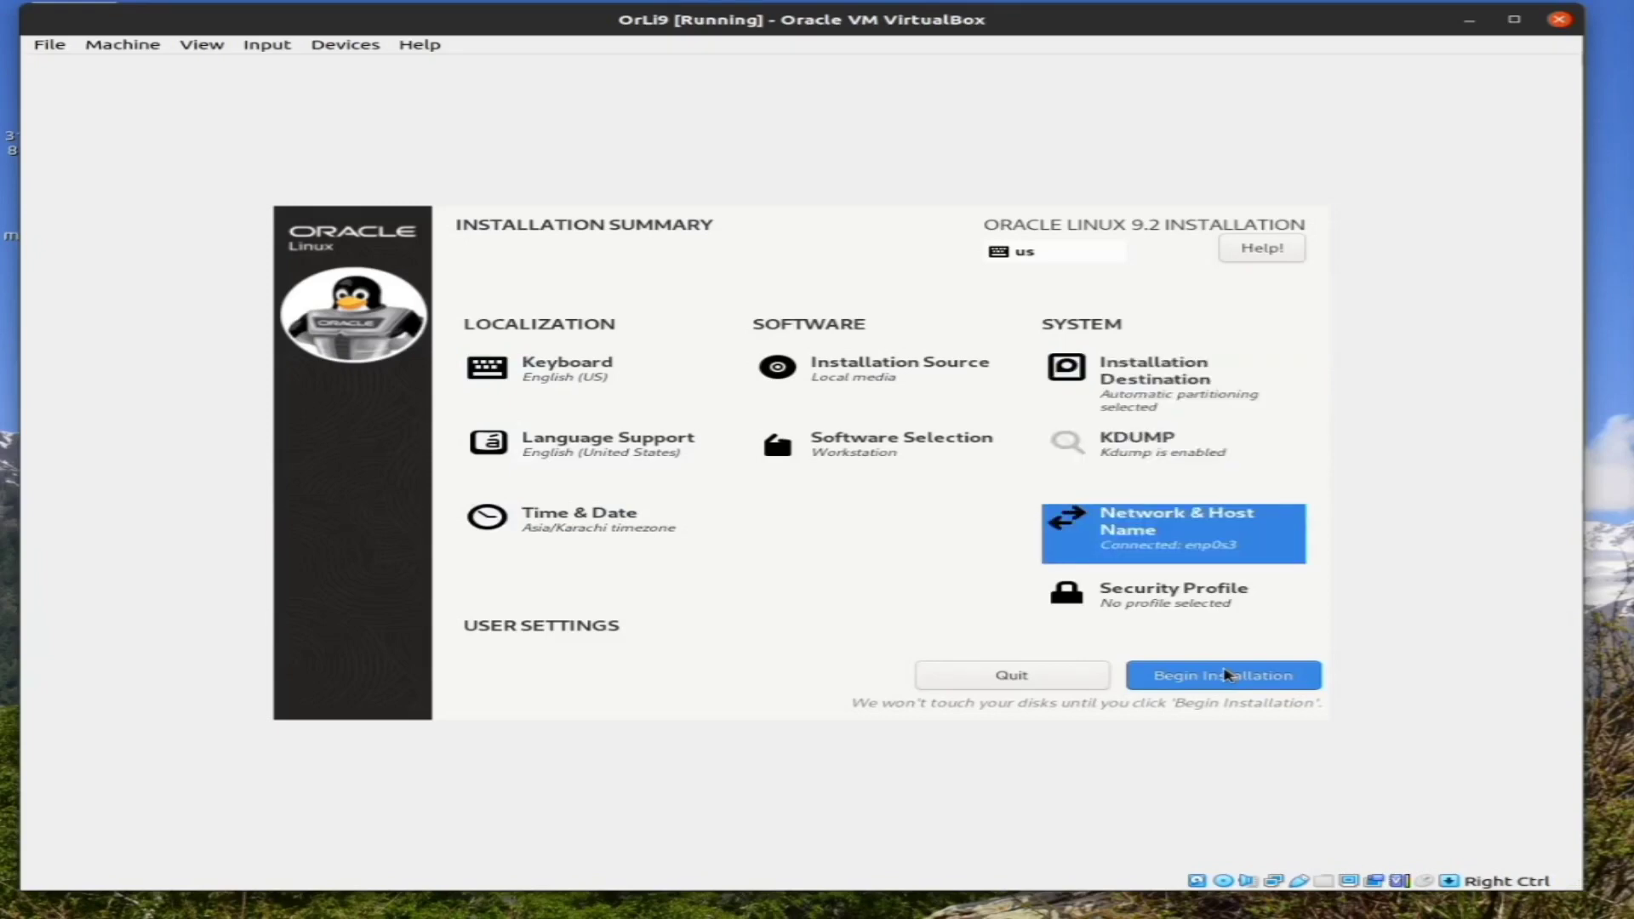
key(Return)
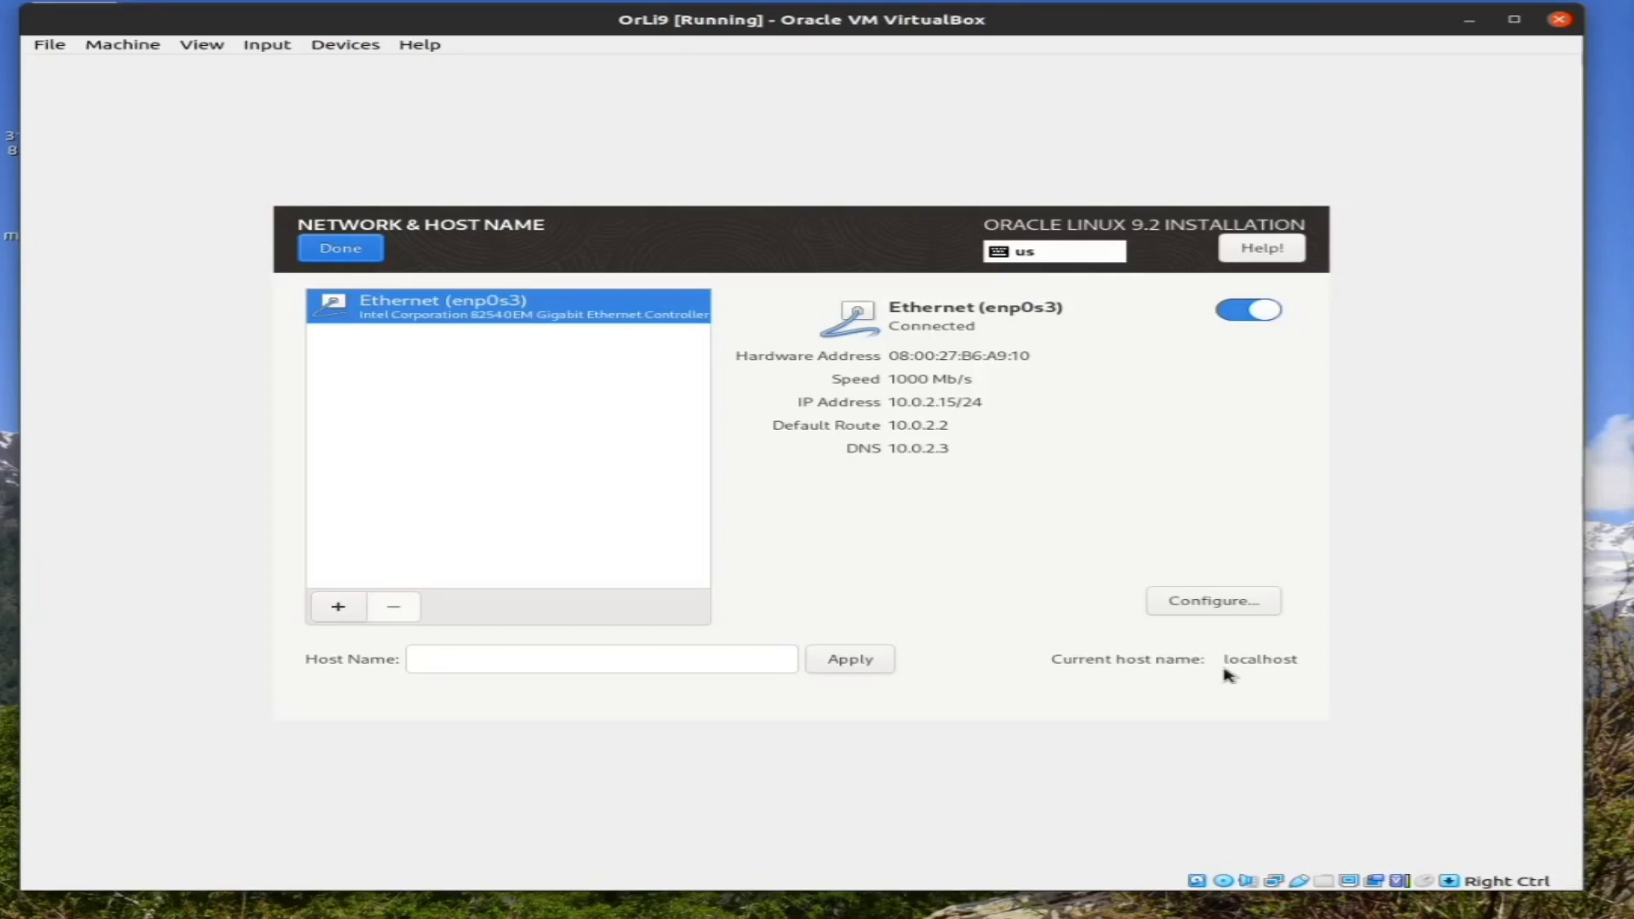
Leave Network & Host Name with enp0s3 connected and return to the summary
key(alt+d)
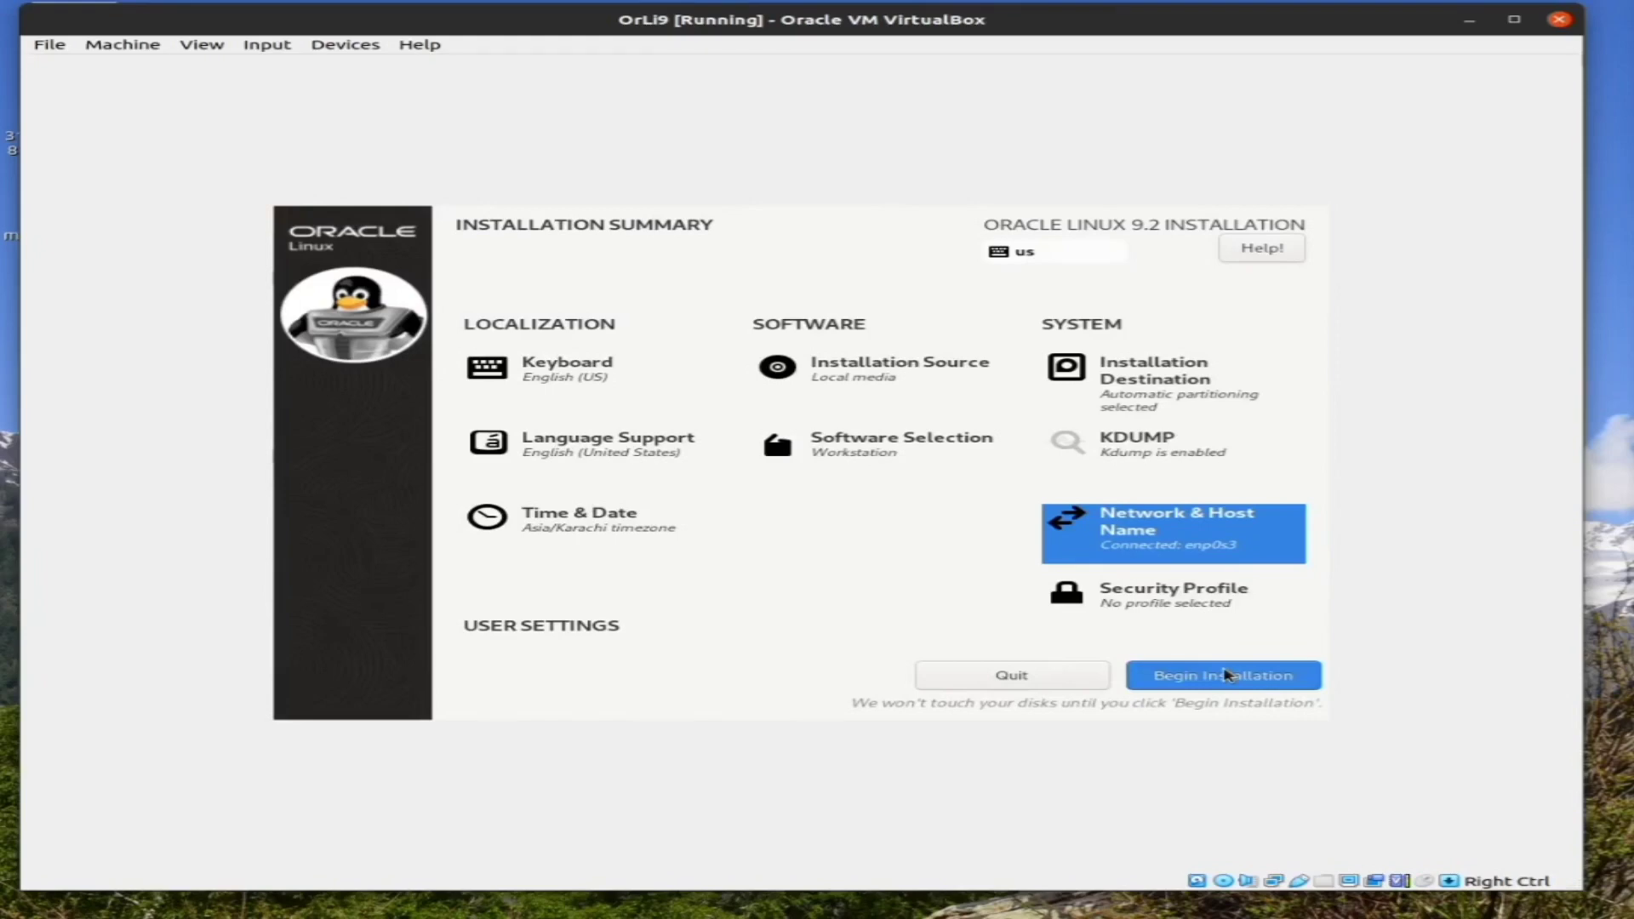
key(Down)
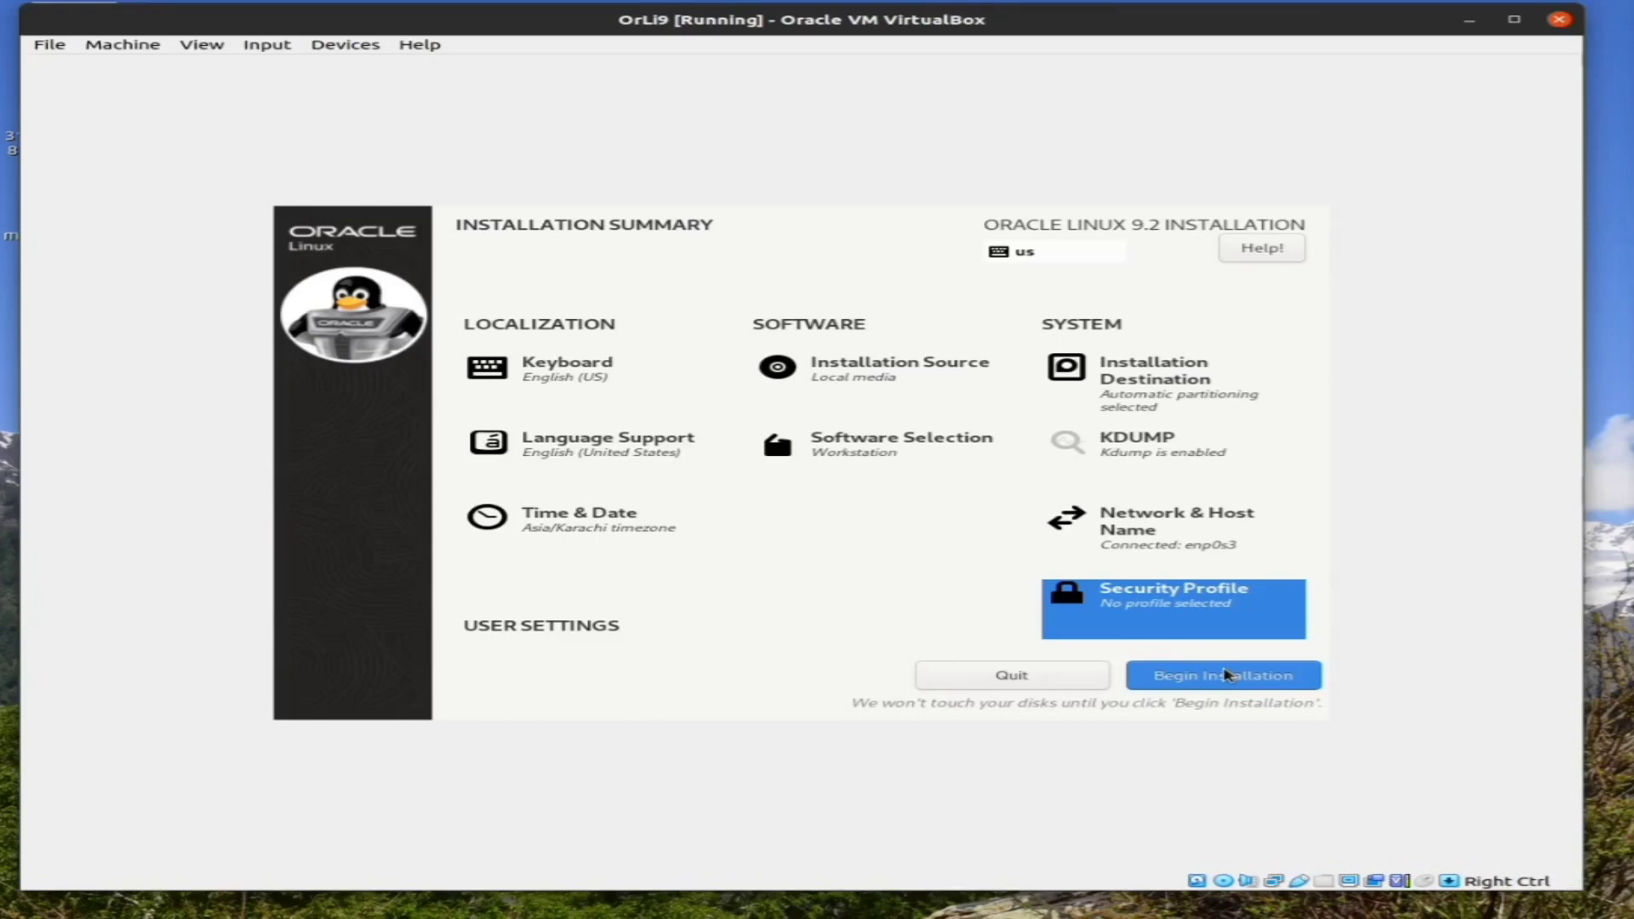
key(Return)
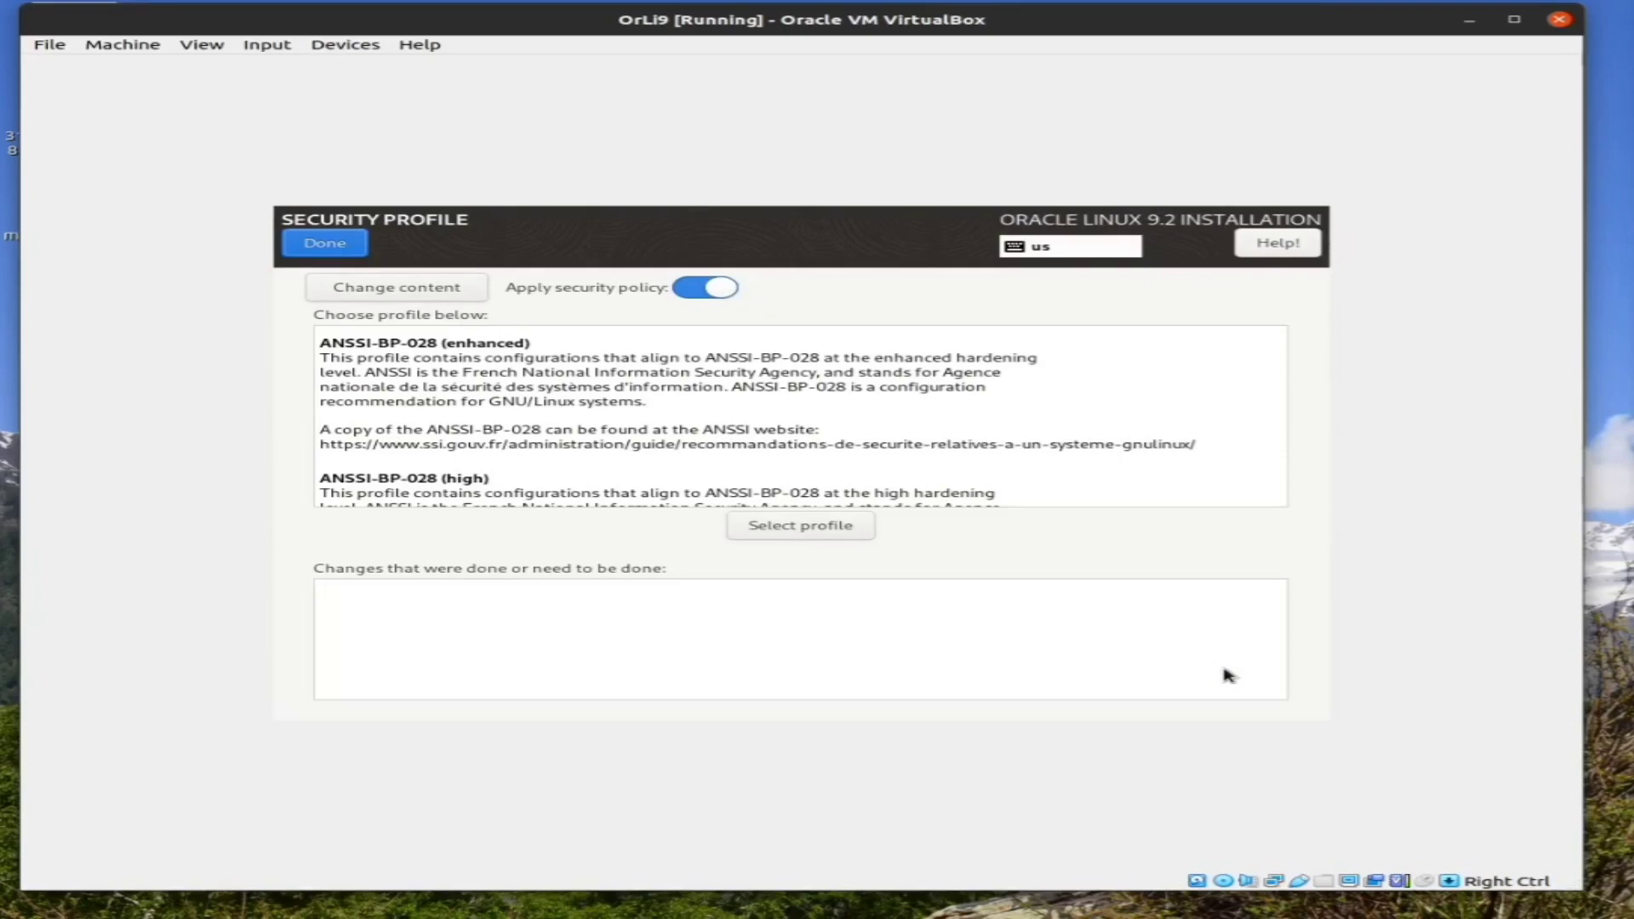
key(Return)
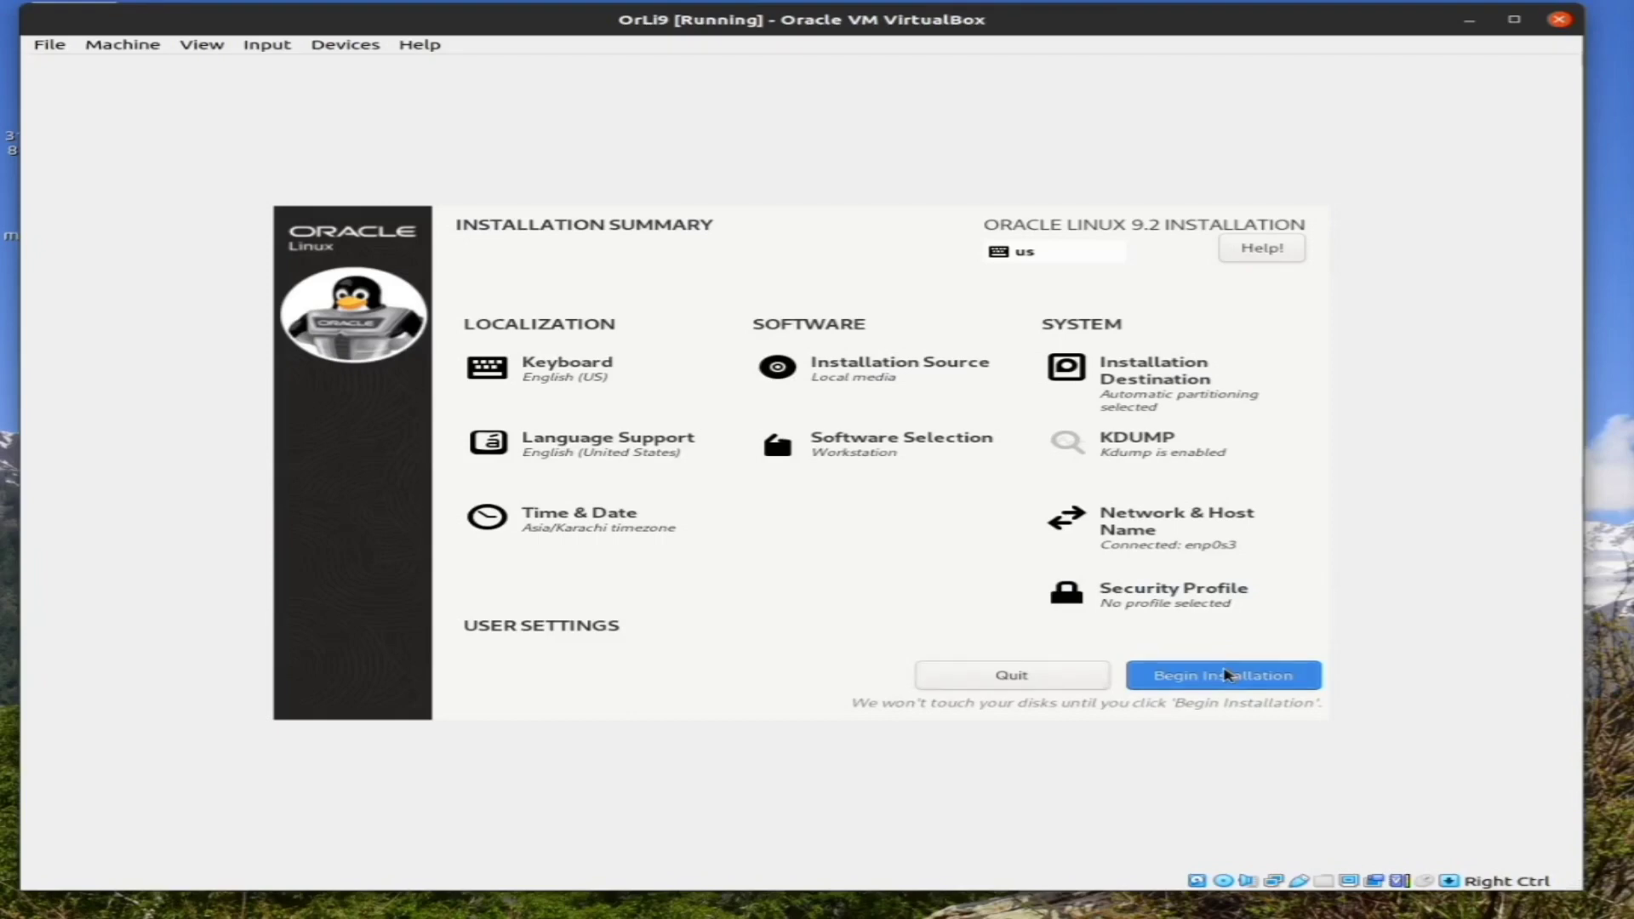
Begin the Oracle Linux 9.2 installation and let it run to Complete
click(1225, 675)
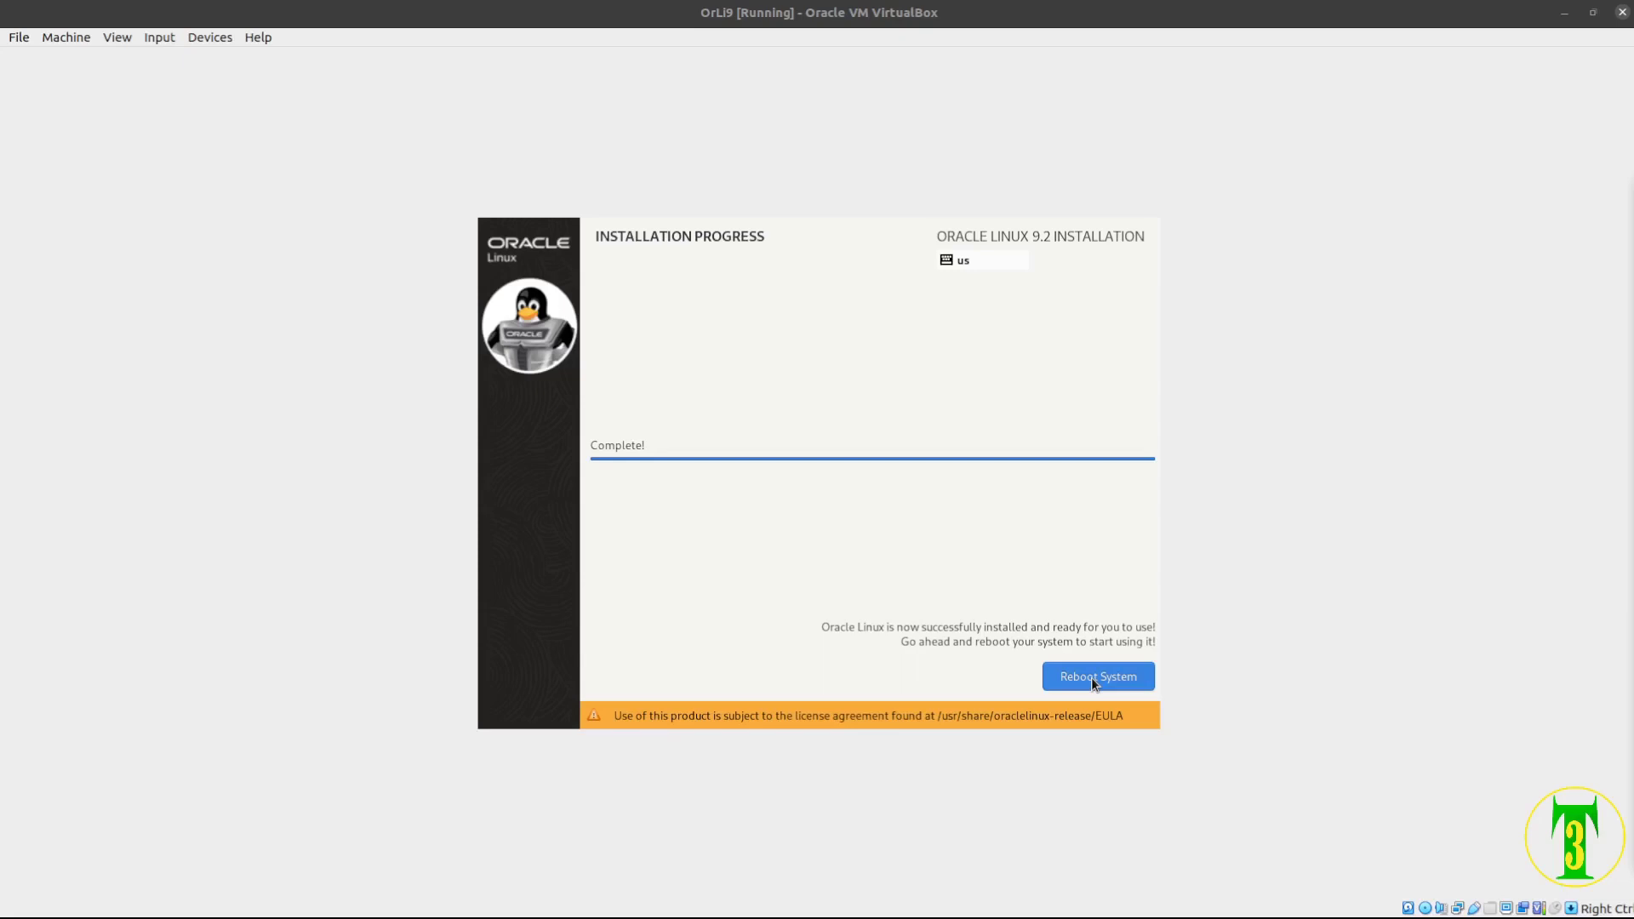
Dismiss the mouse-capture notice and reboot the VM into the Oracle Linux 9.2 welcome screen
click(1091, 678)
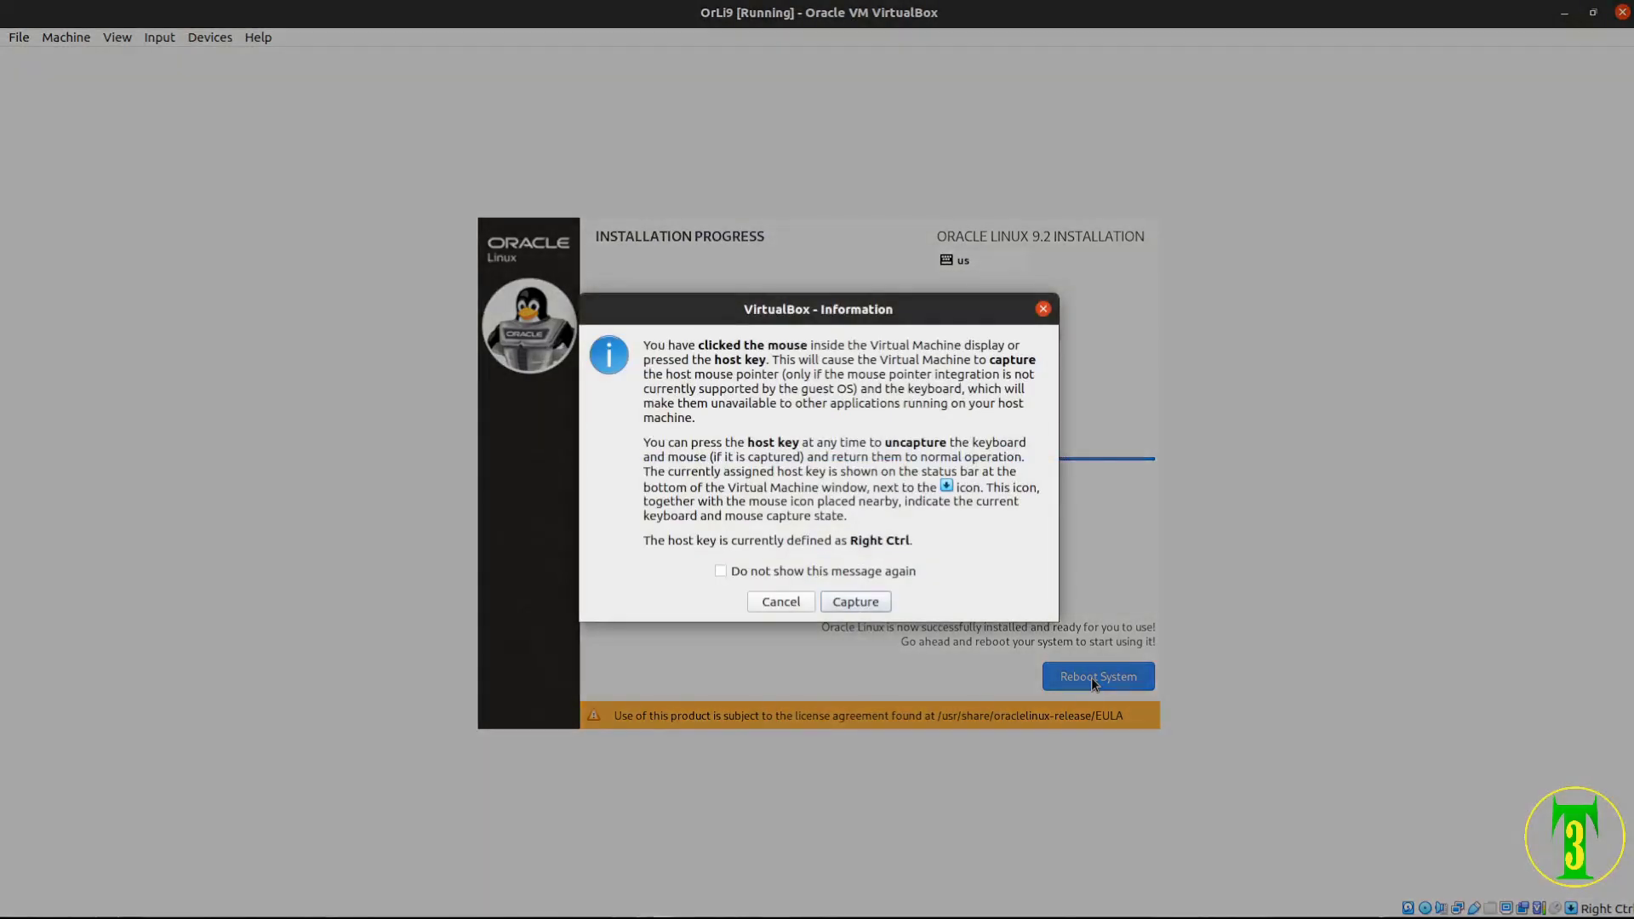
key(Return)
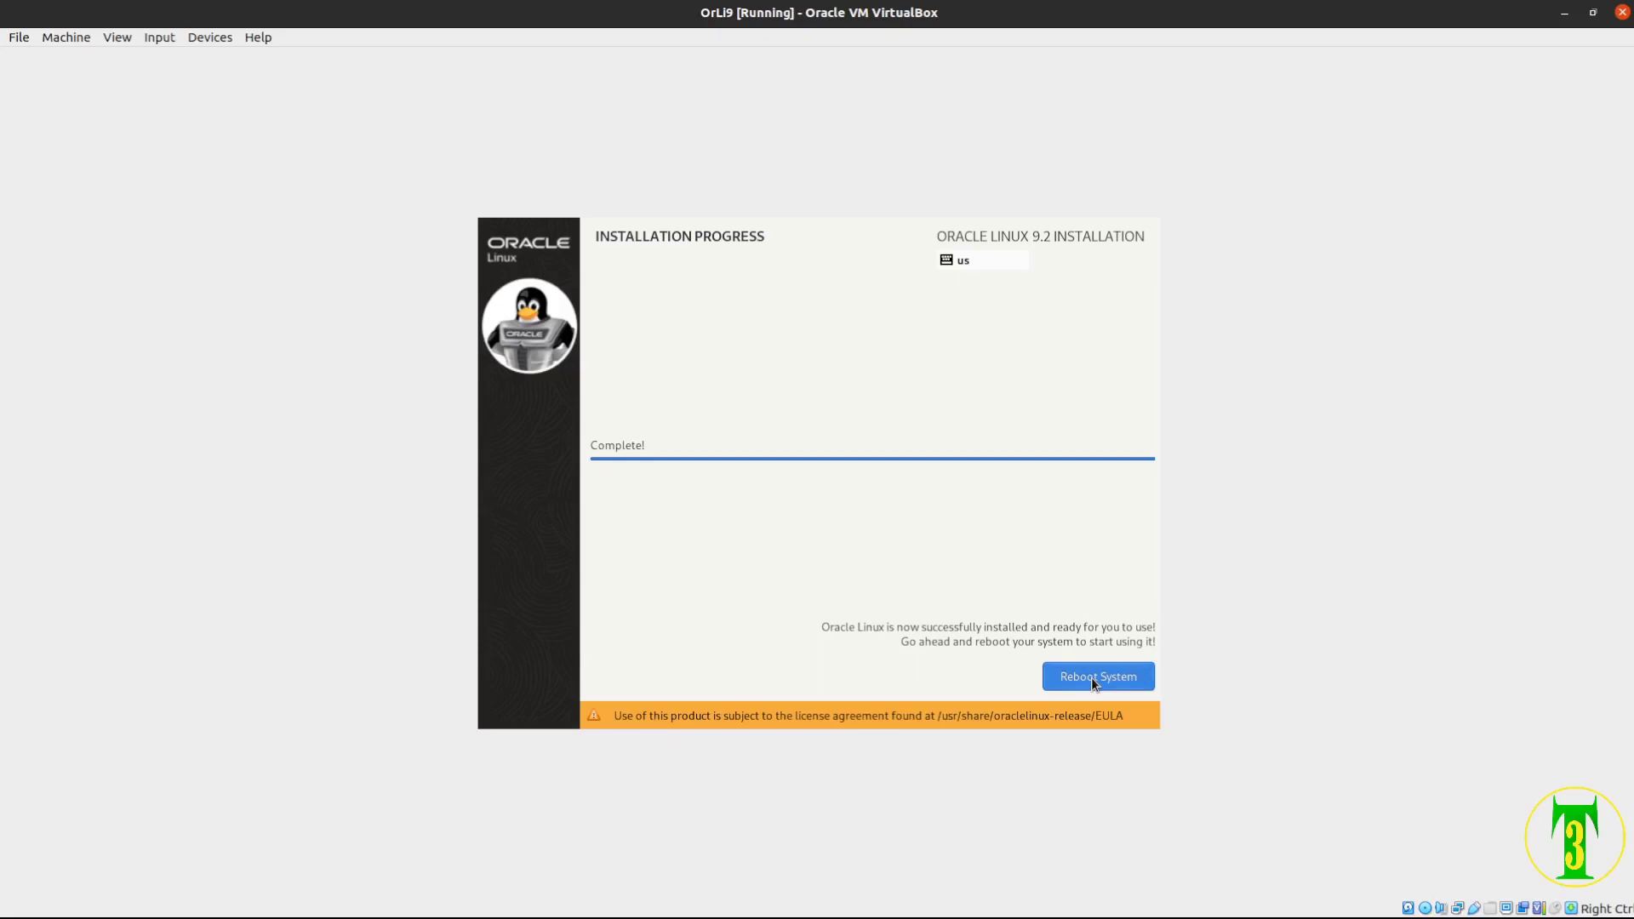
click(1092, 678)
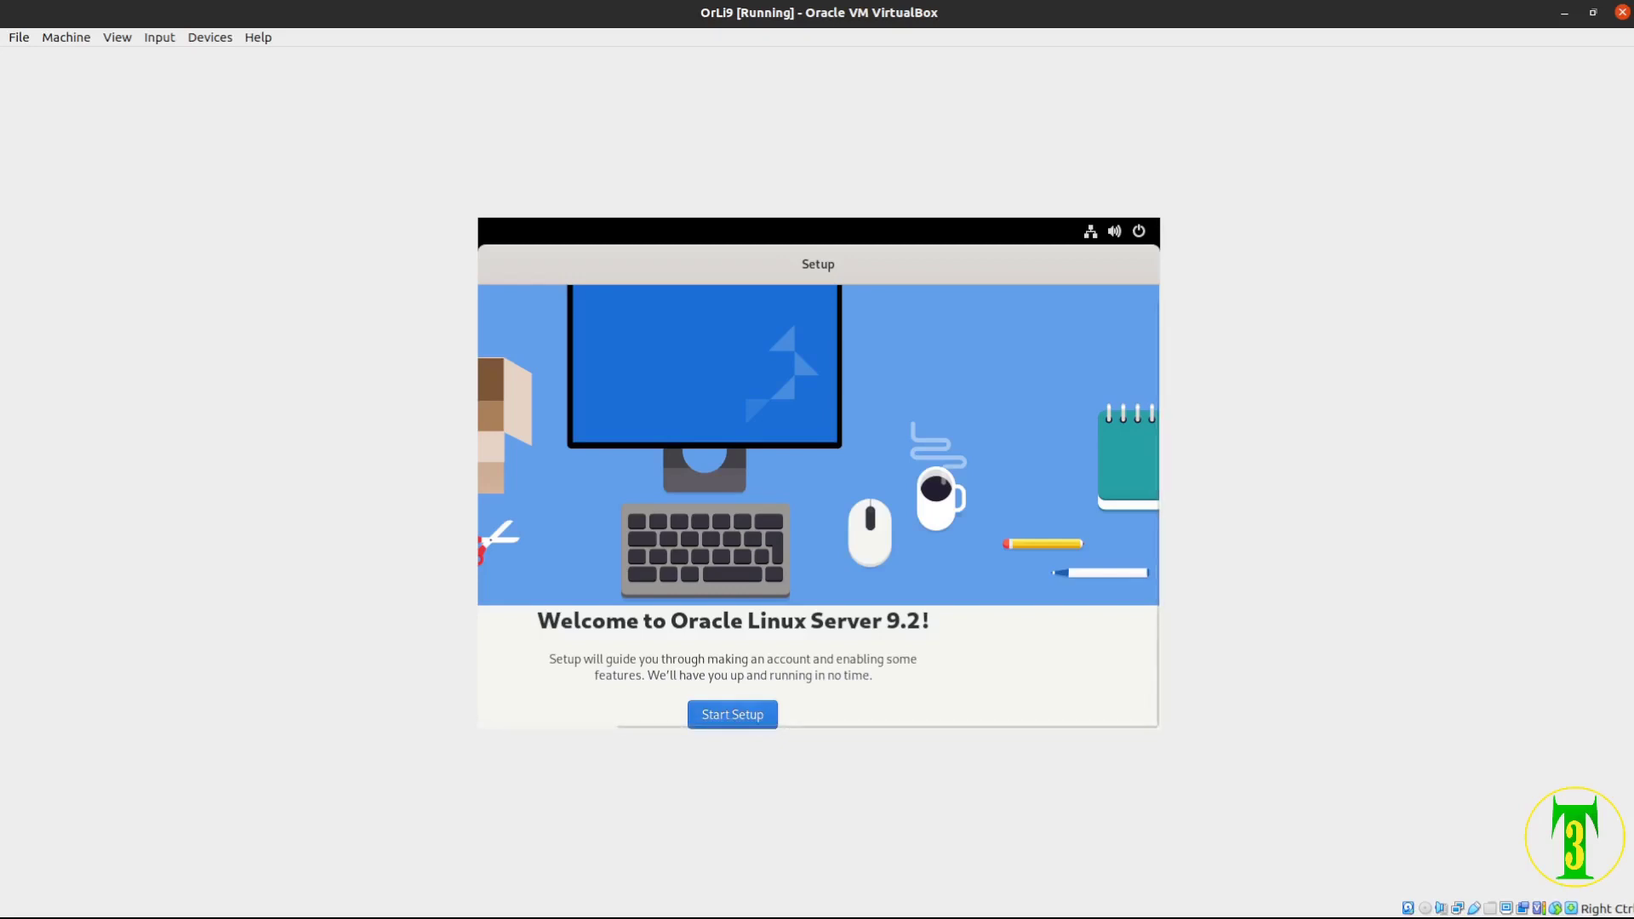
Check the Balanced power mode in the guest's system menu, then start the first-run setup
click(1114, 230)
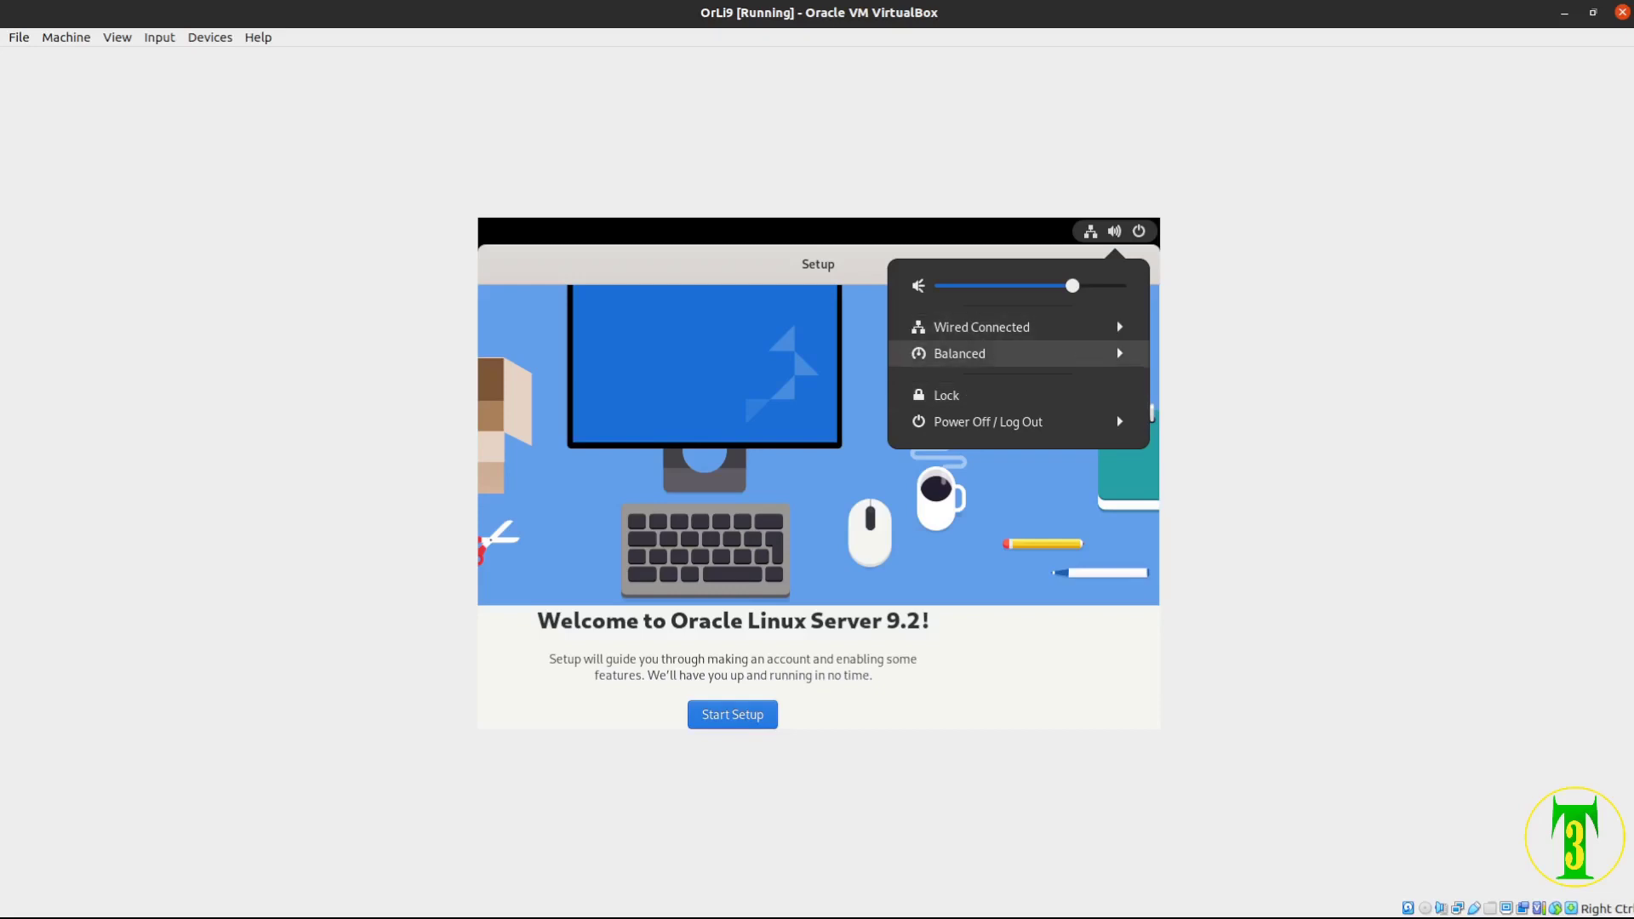
click(979, 353)
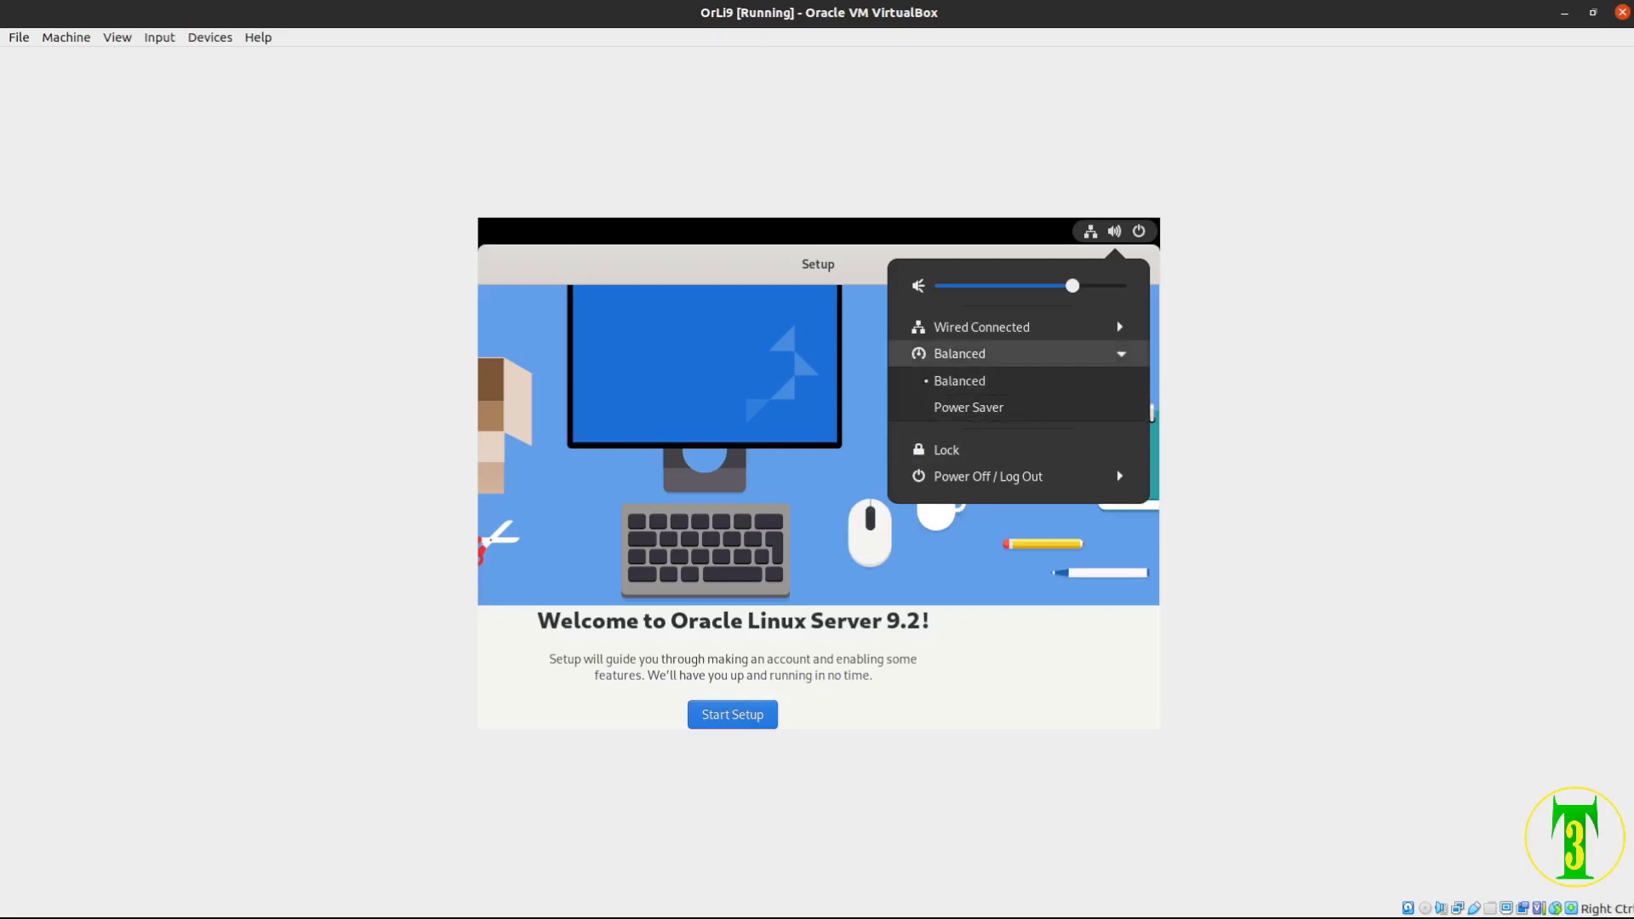
click(978, 353)
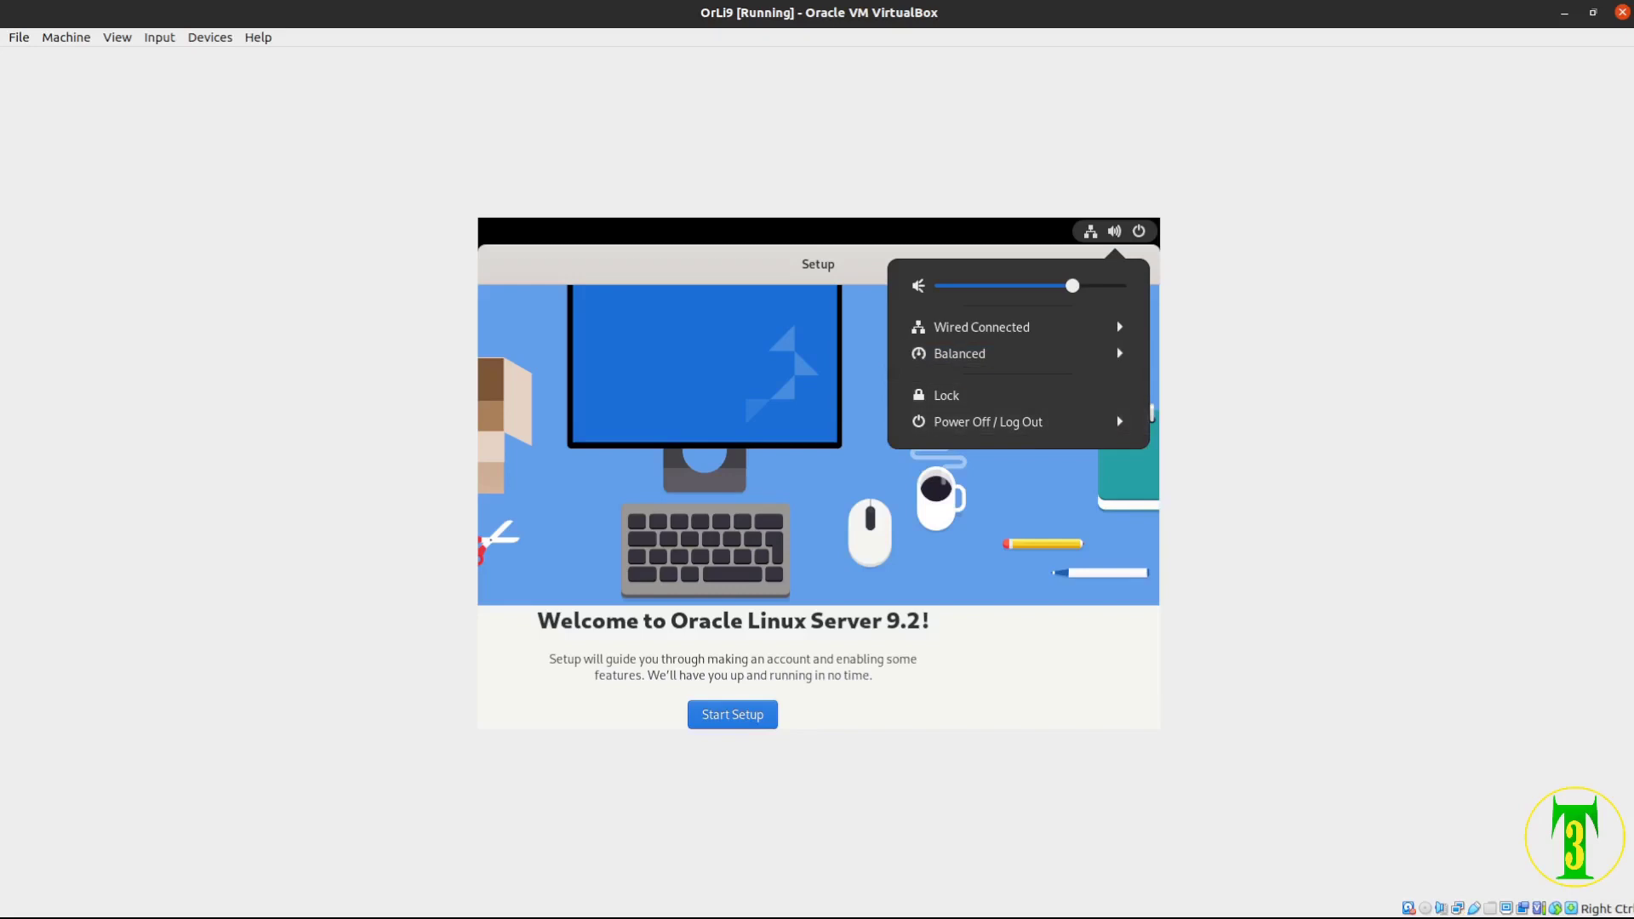
key(Escape)
key(Return)
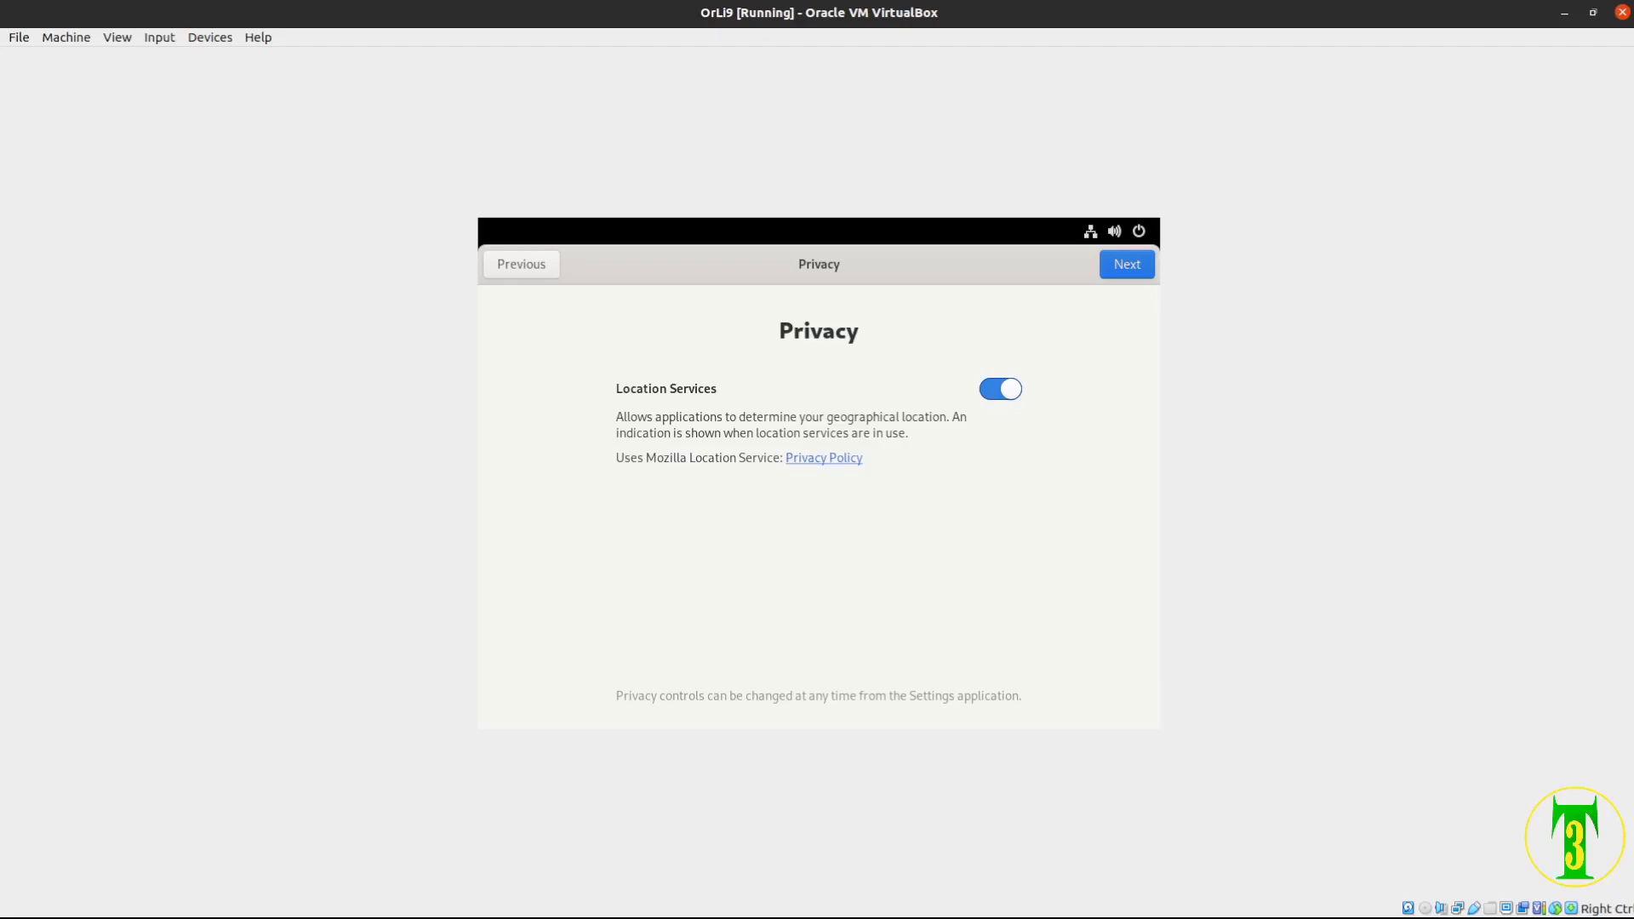
Switch Location Services off and skip connecting online accounts
key(space)
key(Return)
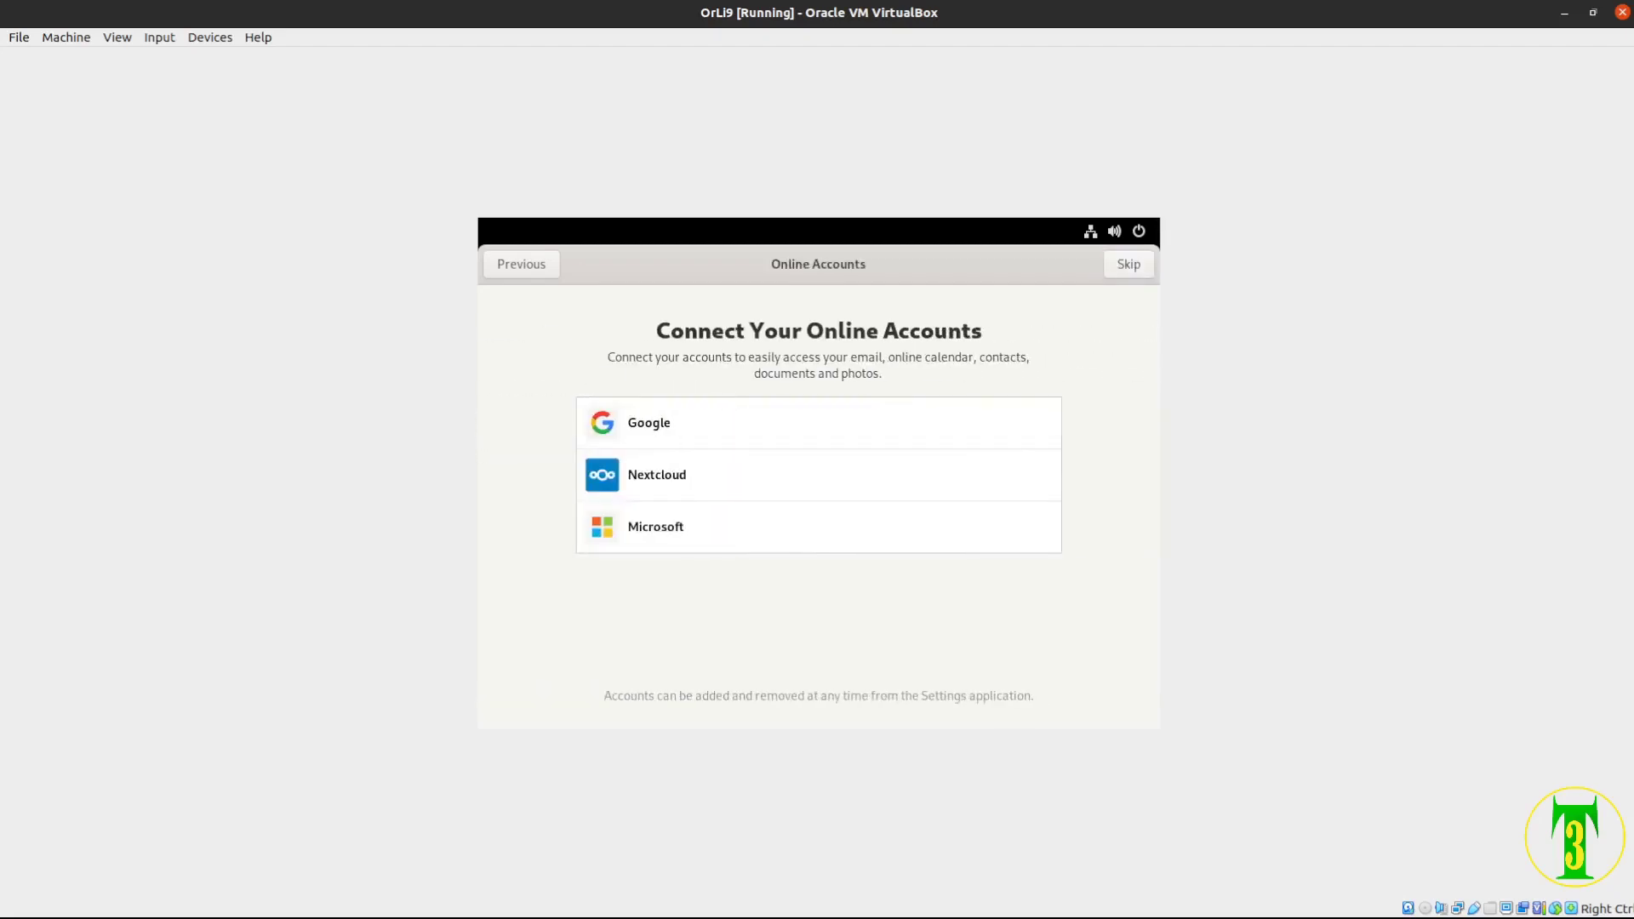
key(Return)
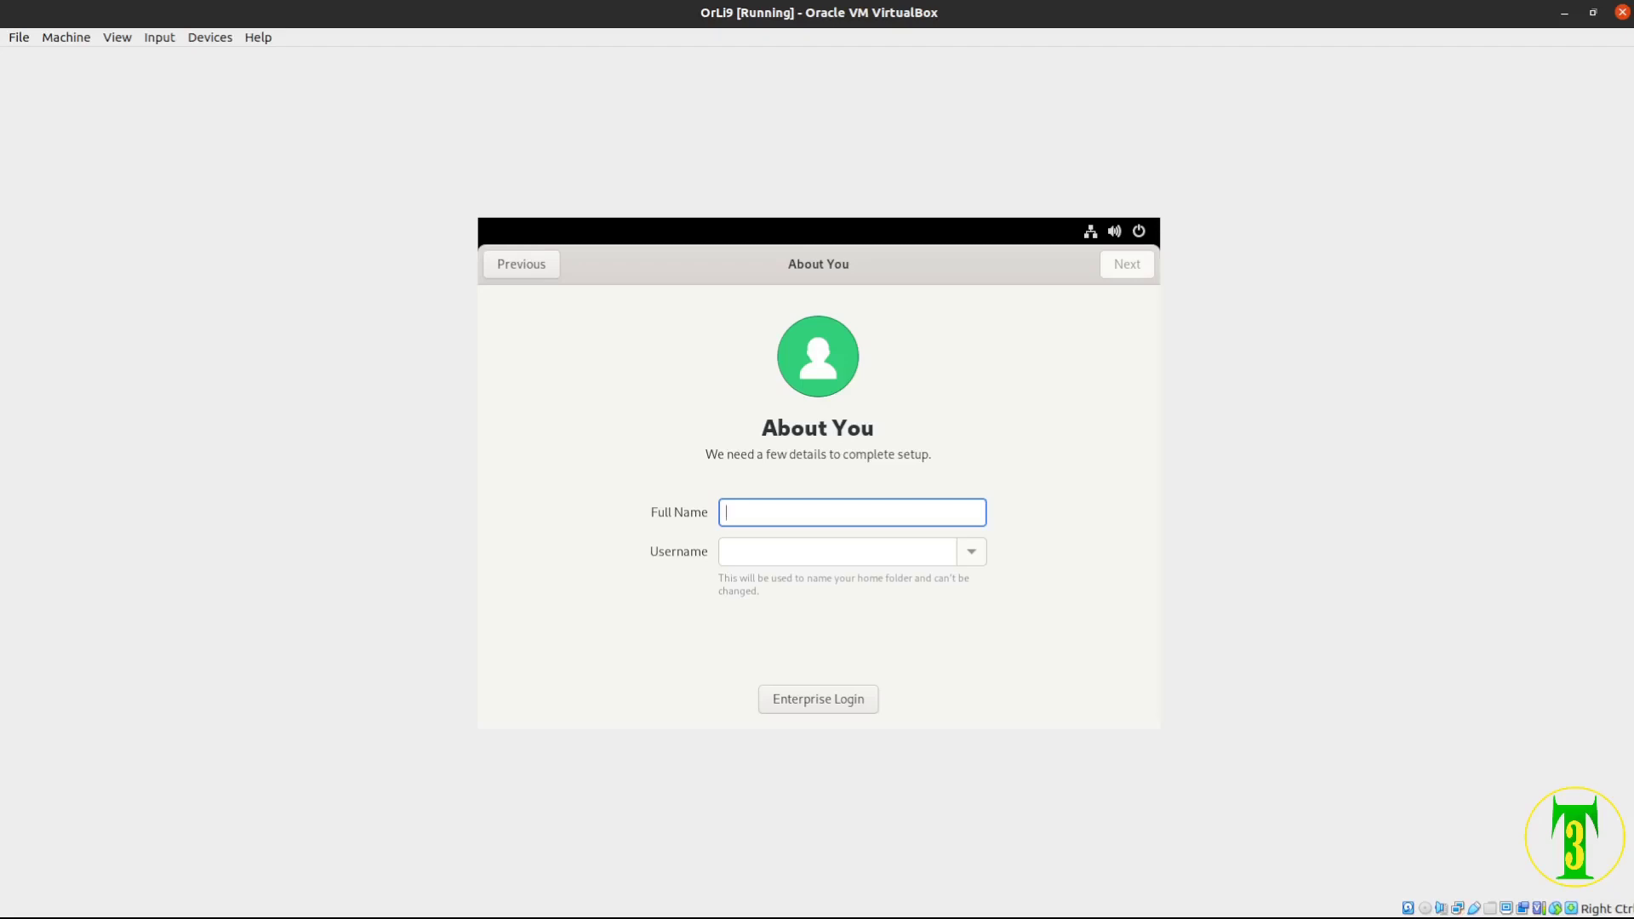
Enter the user's full name in Full Name, correcting a typo so the username auto-fills
text(Maq)
text(ol)
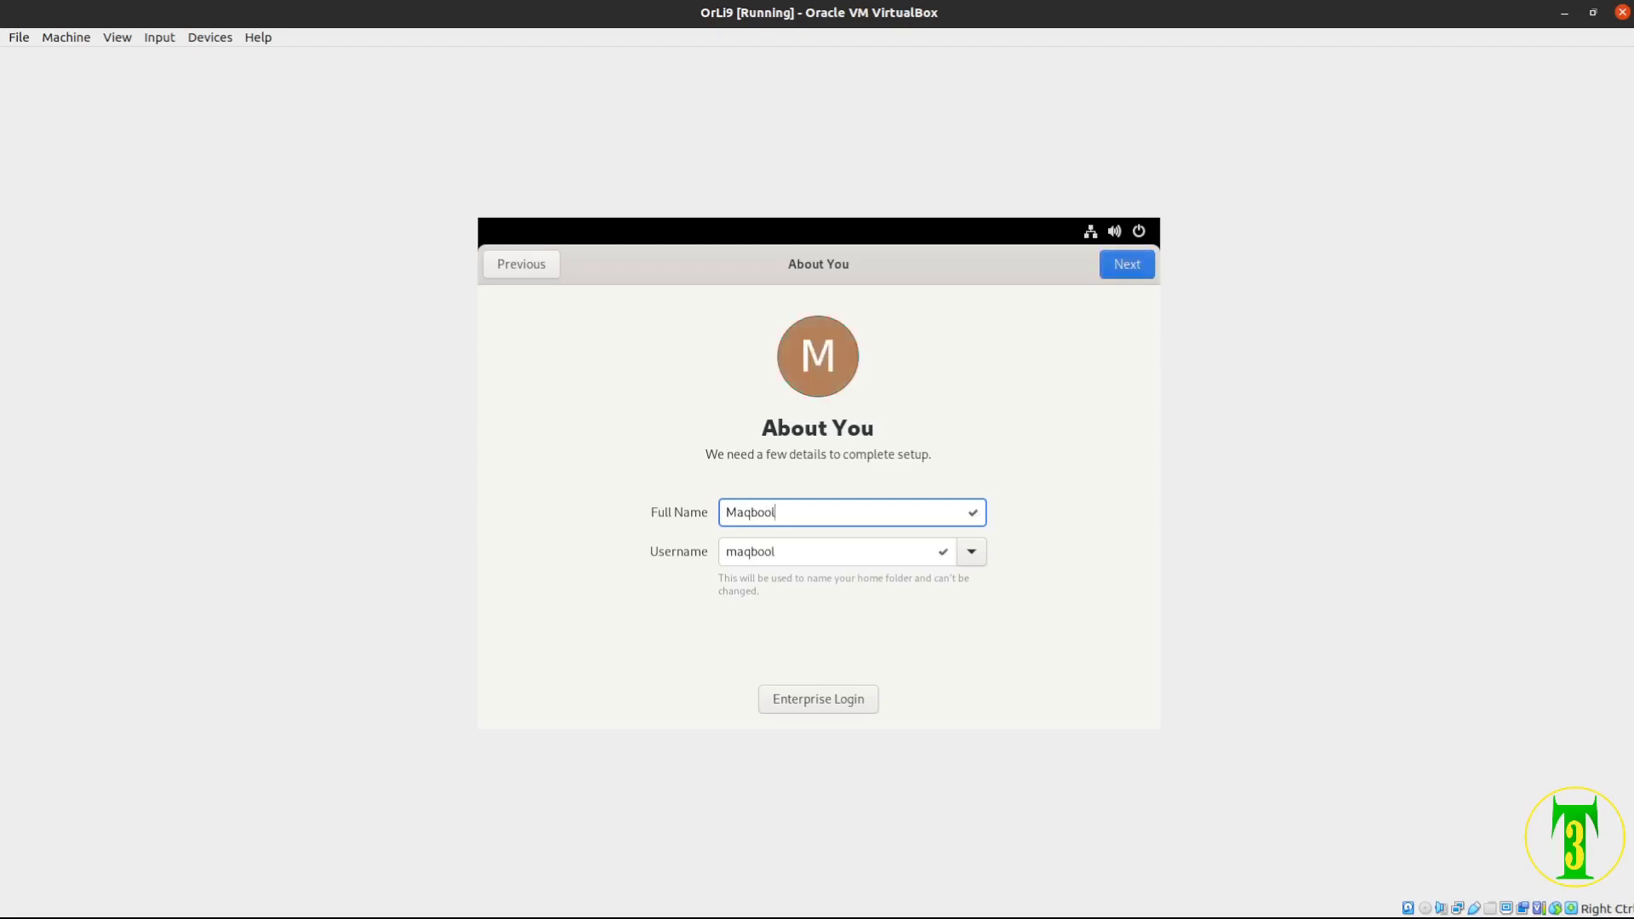
text( ur )
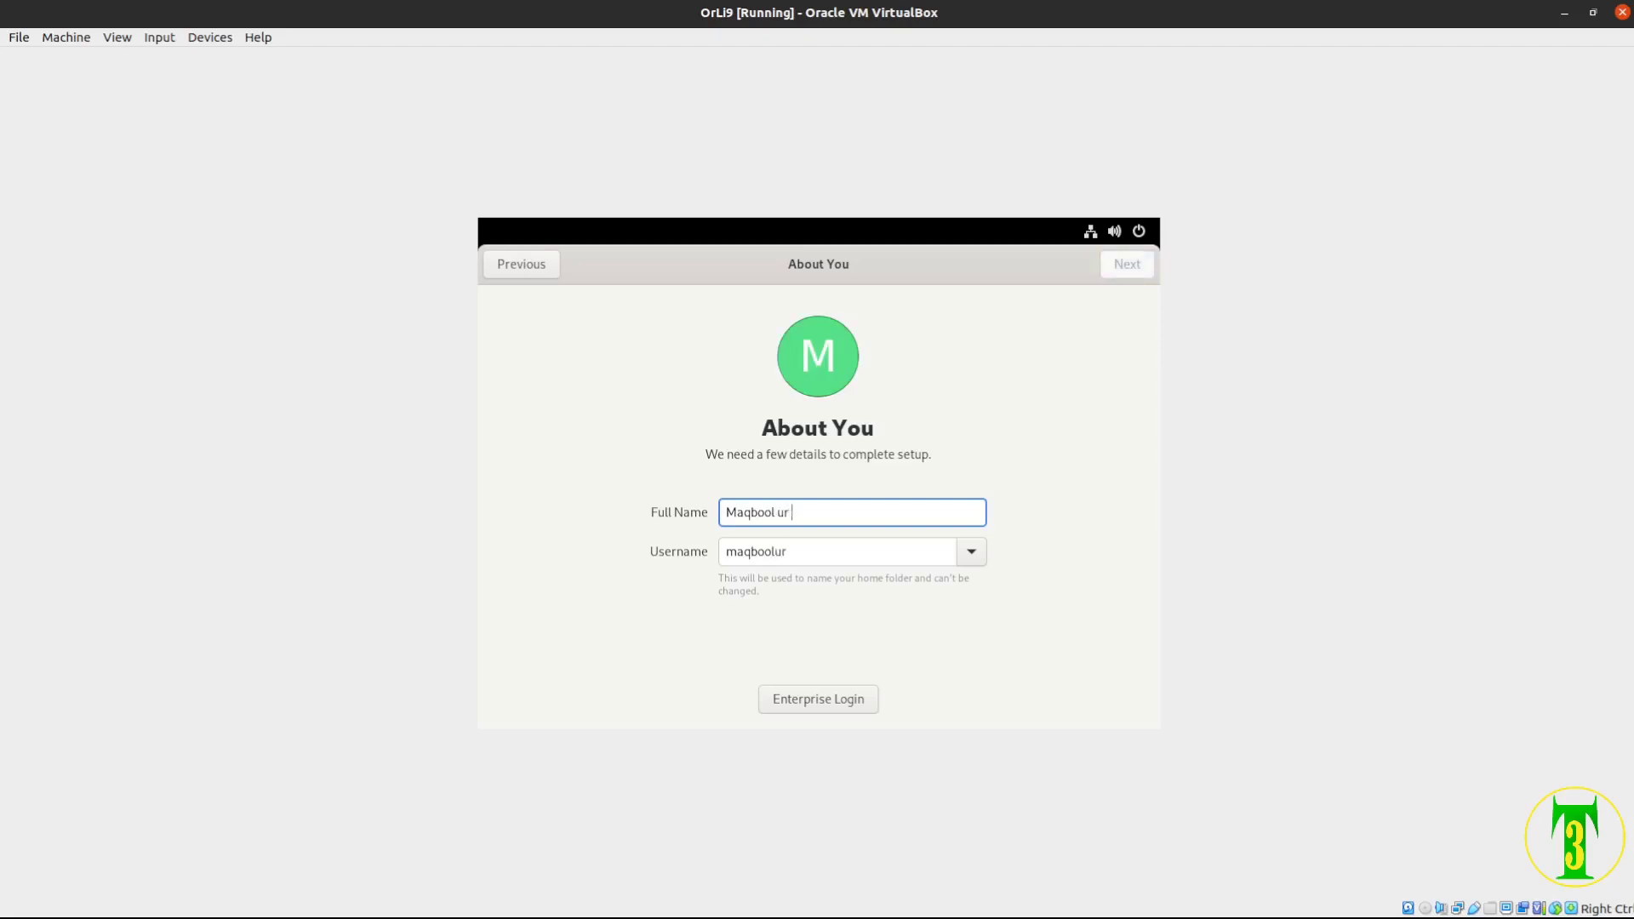
text(Rahmqa)
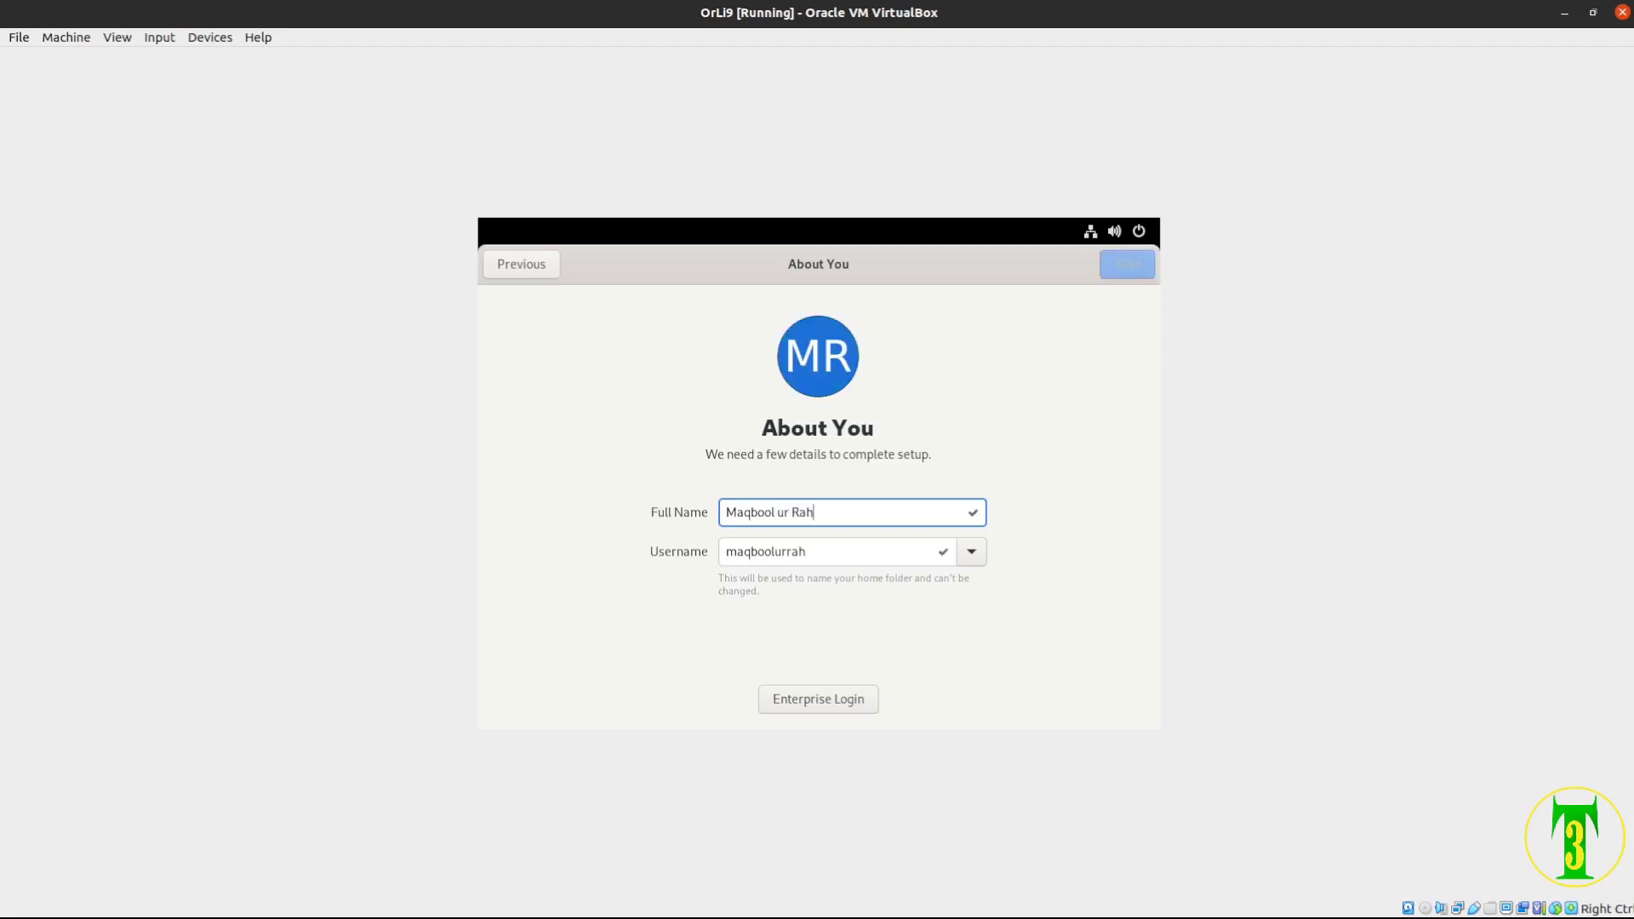
key(BackSpace)
key(BackSpace)
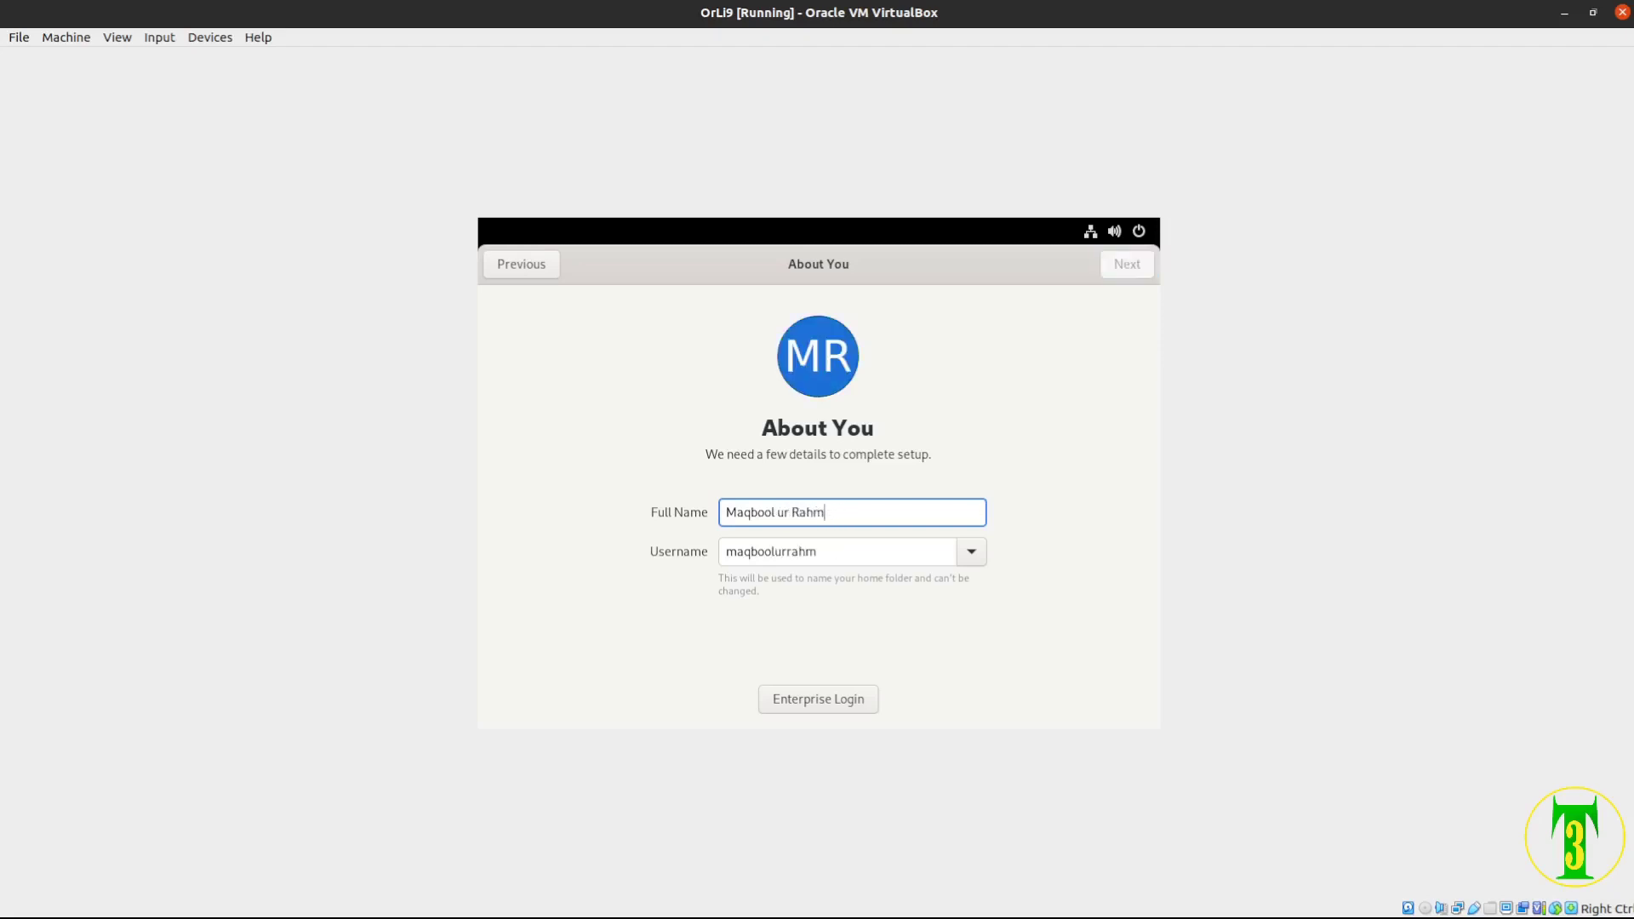
text(a)
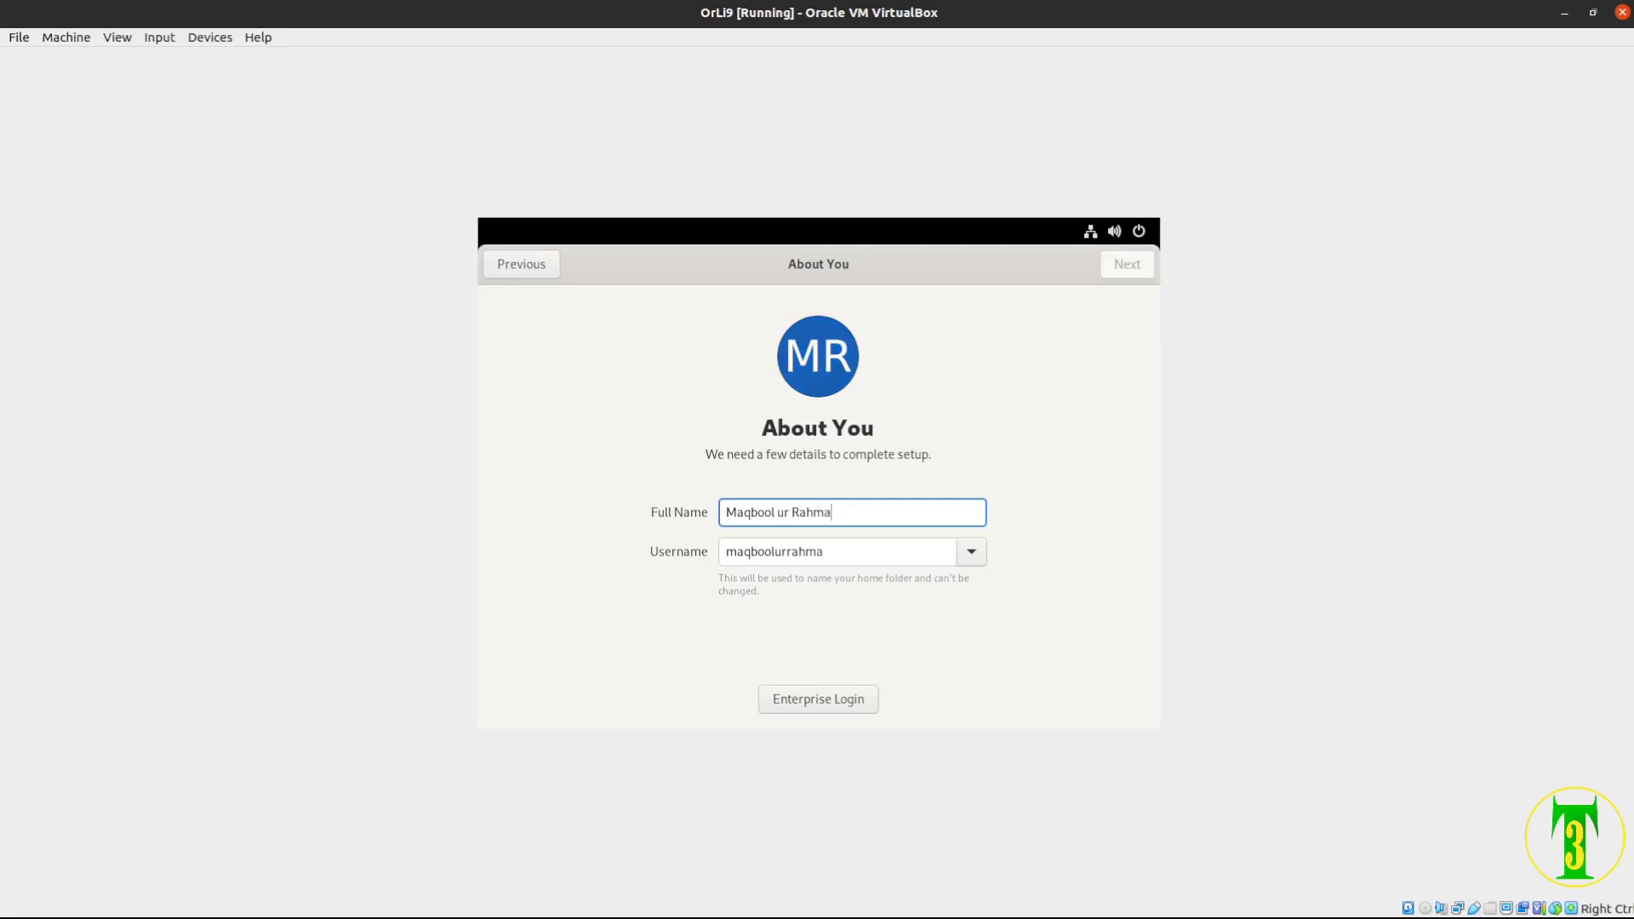
text(n)
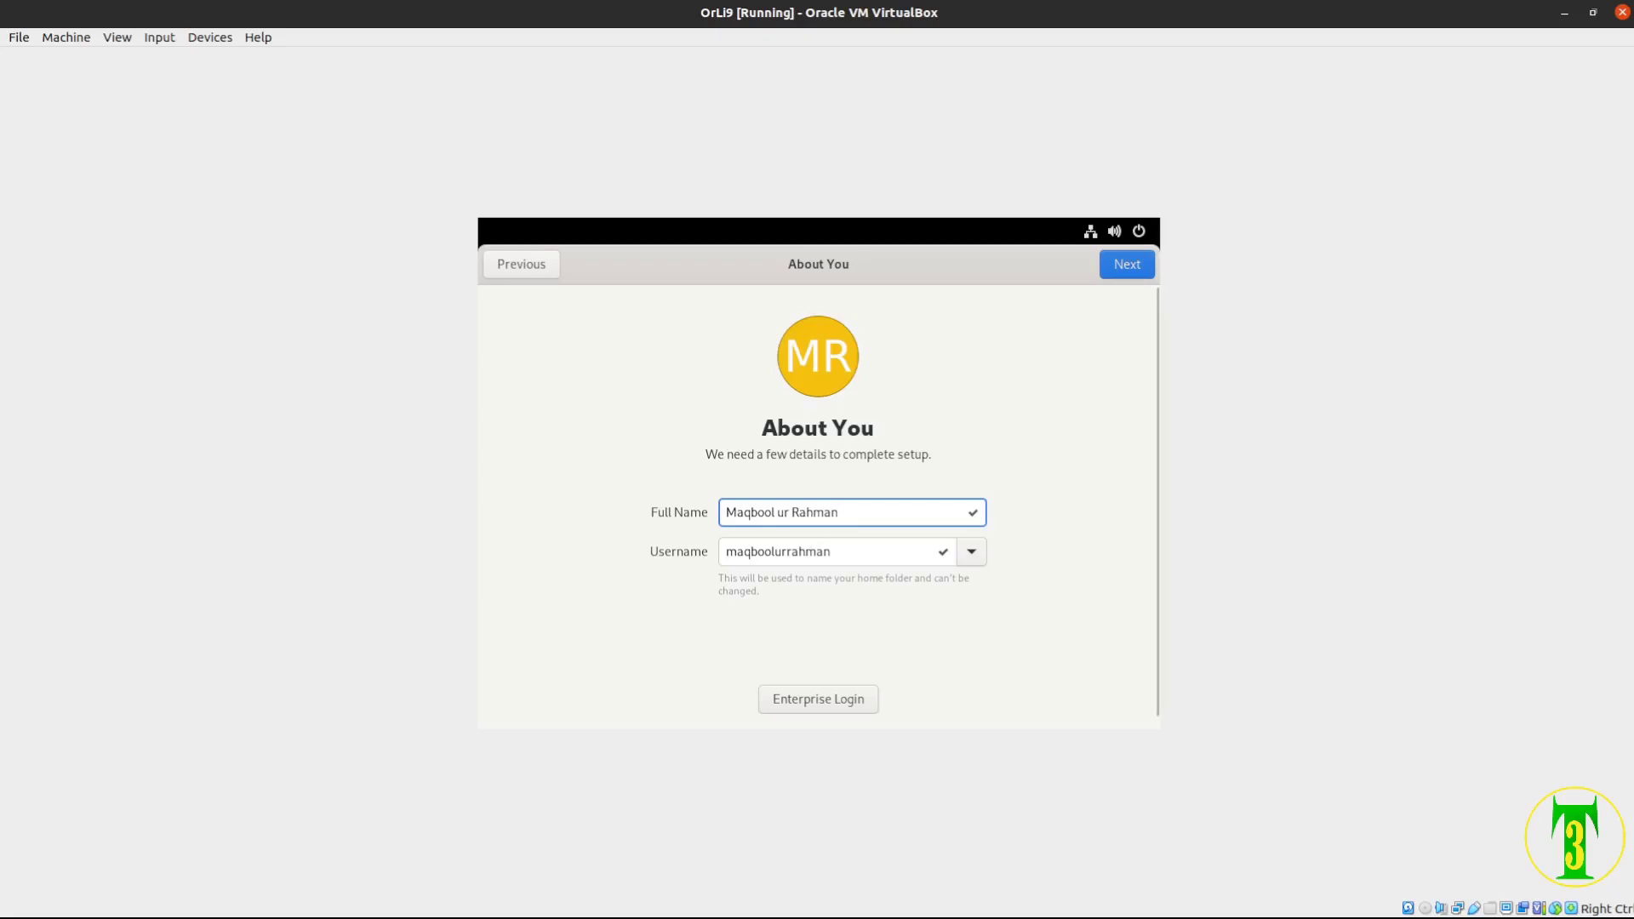
Pick the shorter suggested username and continue to the password page
click(971, 552)
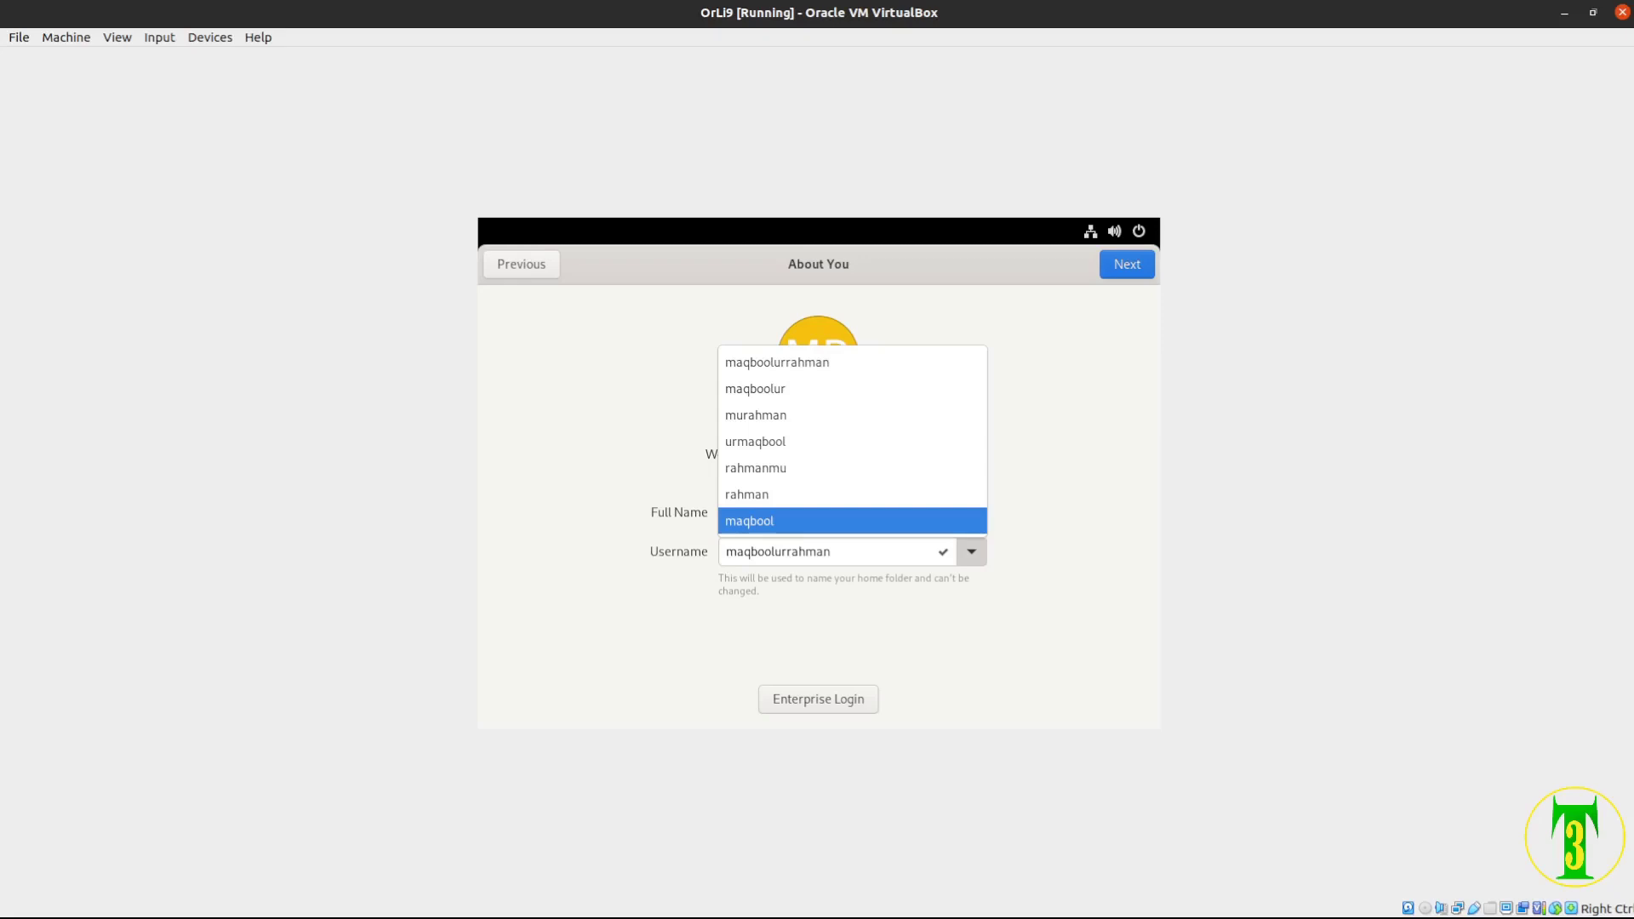
key(Return)
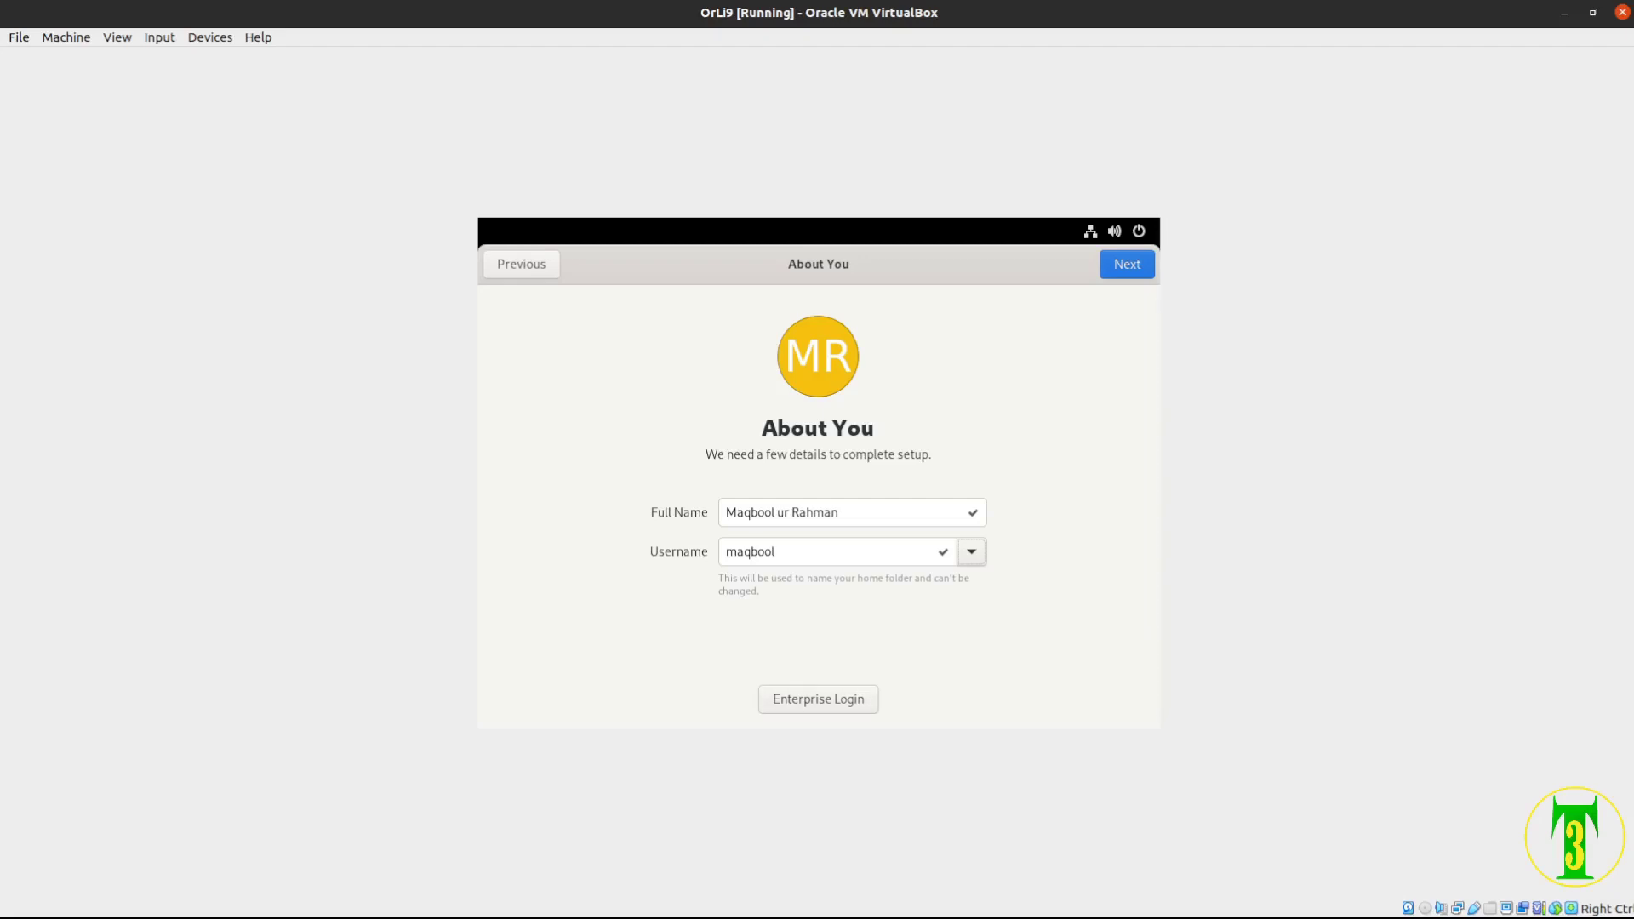
key(Return)
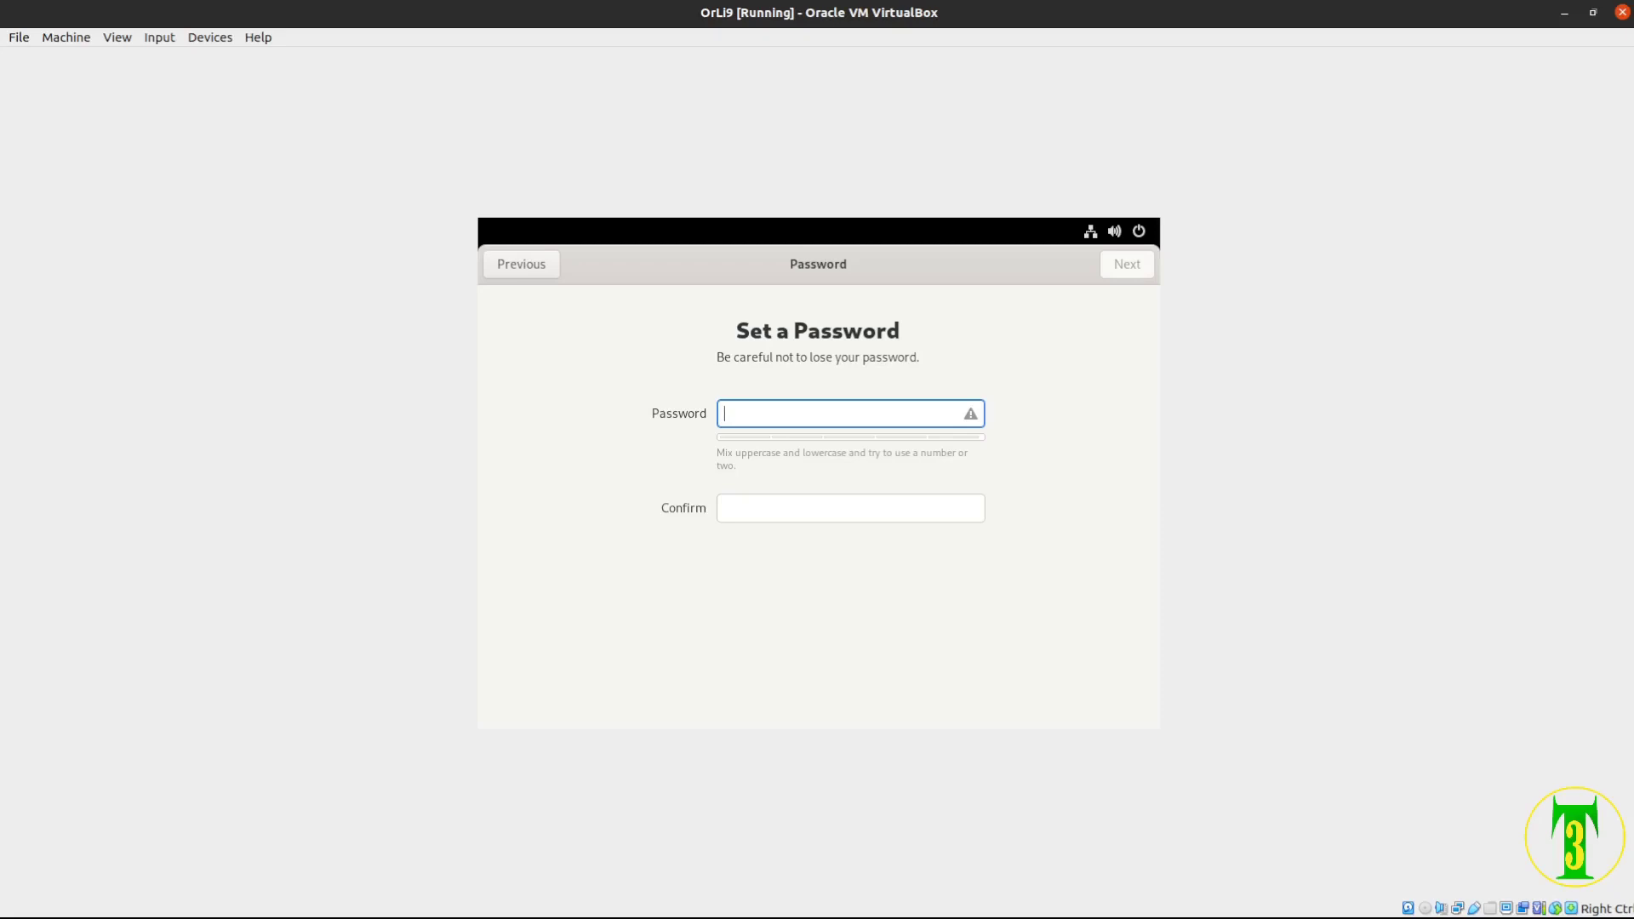
Enter the account password, retype it in Confirm, and finish first-run setup
text(••••••)
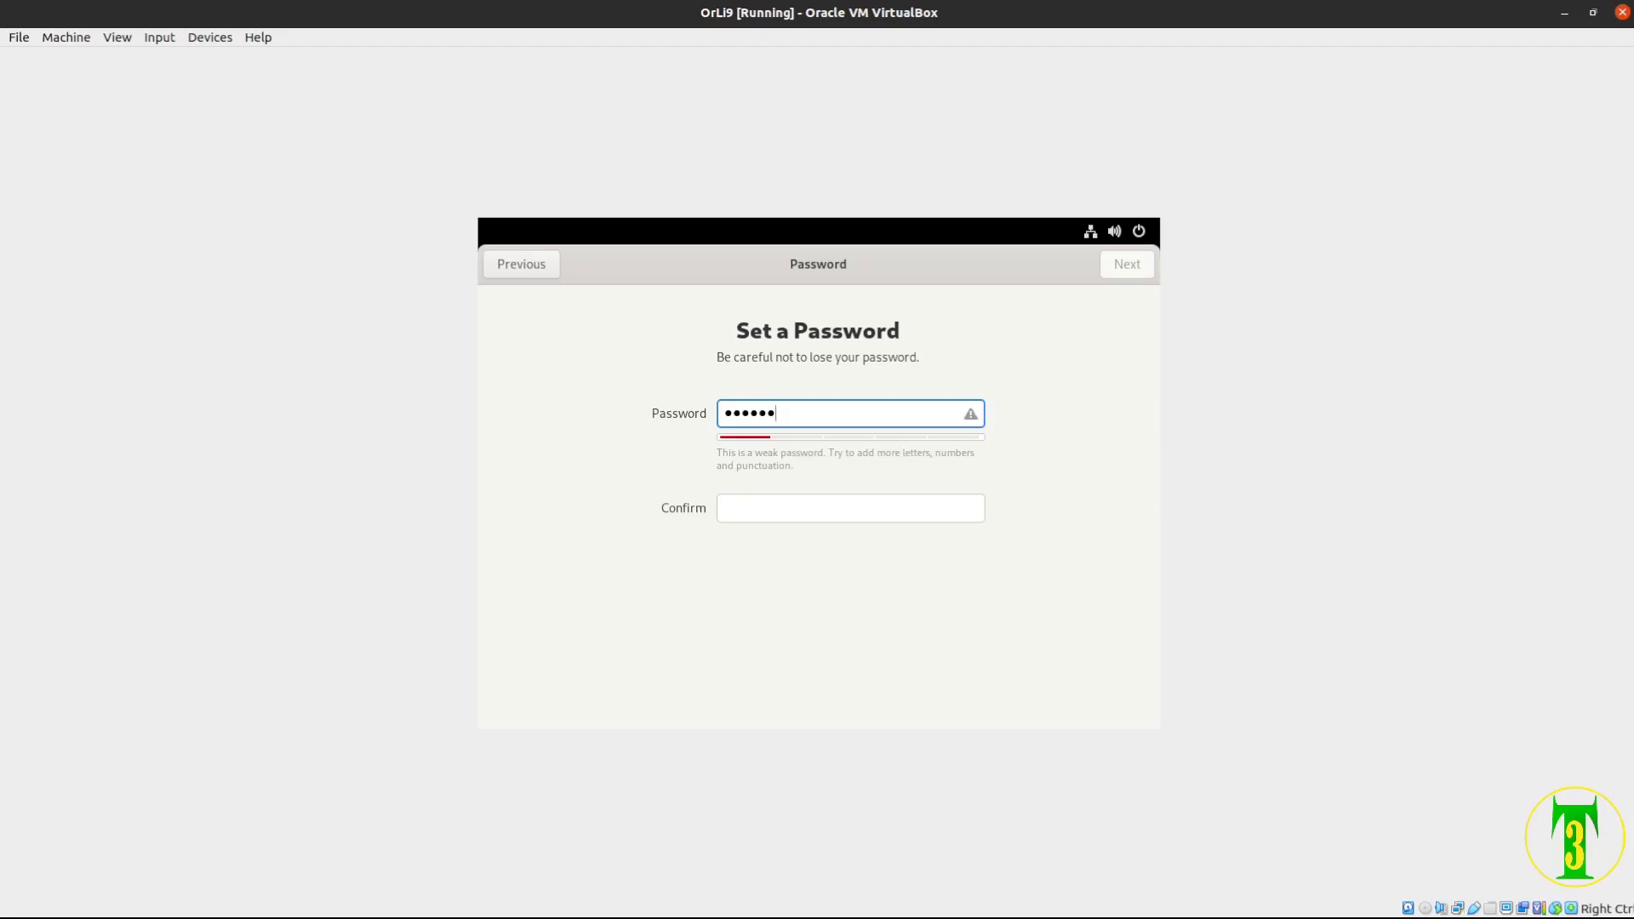
key(BackSpace)
key(BackSpace)
key(BackSpace)
key(BackSpace)
key(BackSpace)
key(BackSpace)
text(••••••)
click(851, 509)
text(•••)
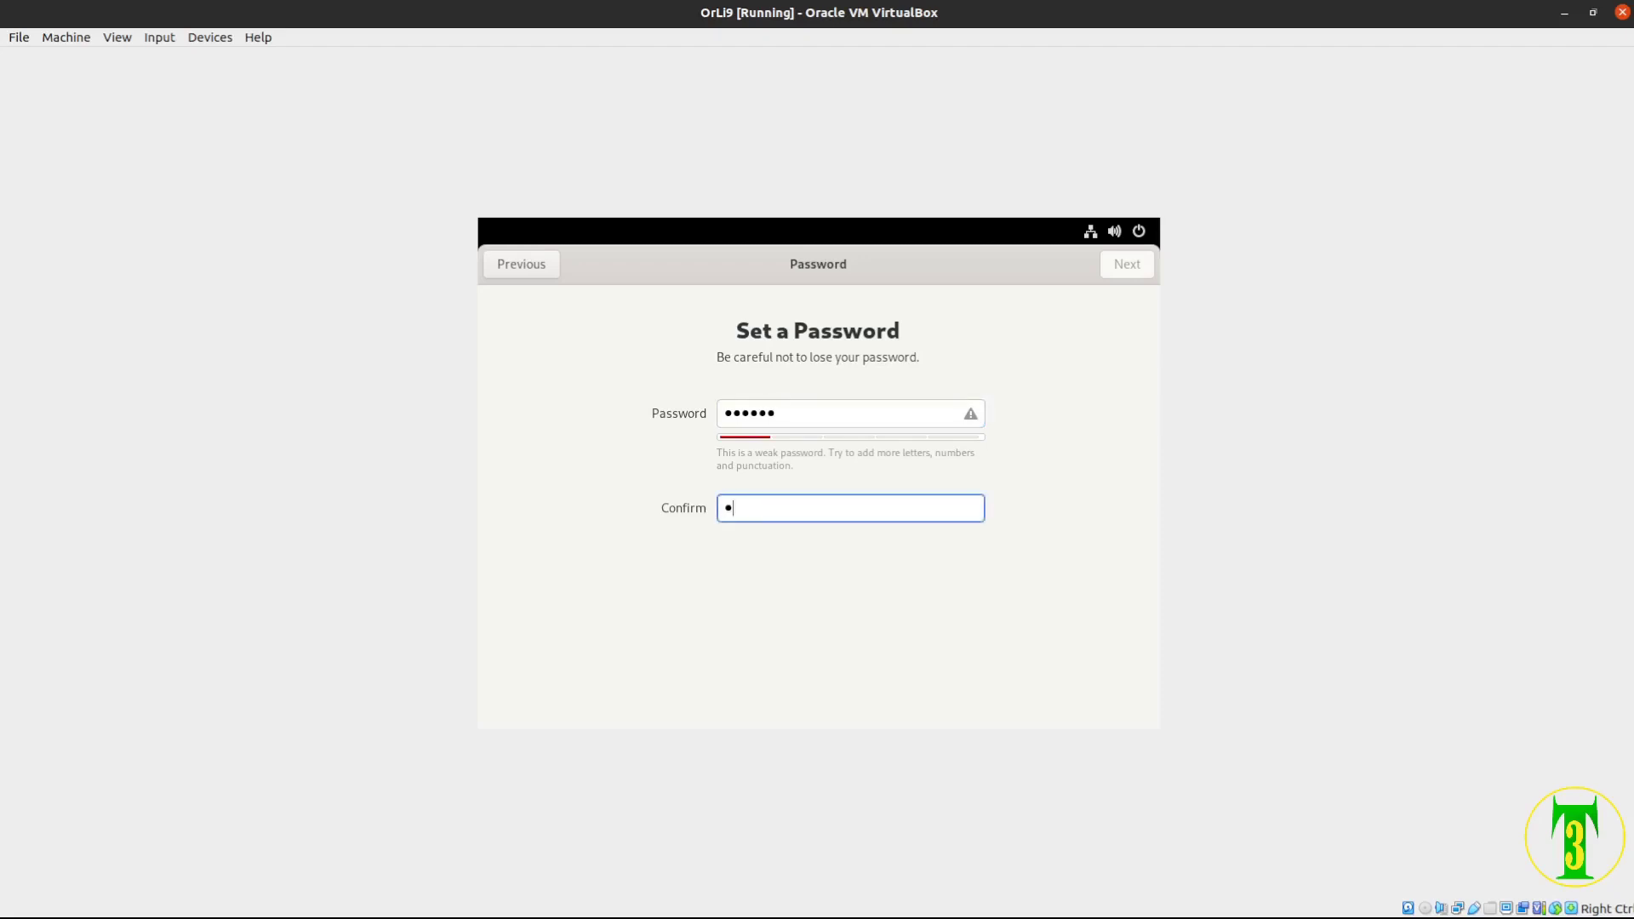
text(•••)
click(1127, 264)
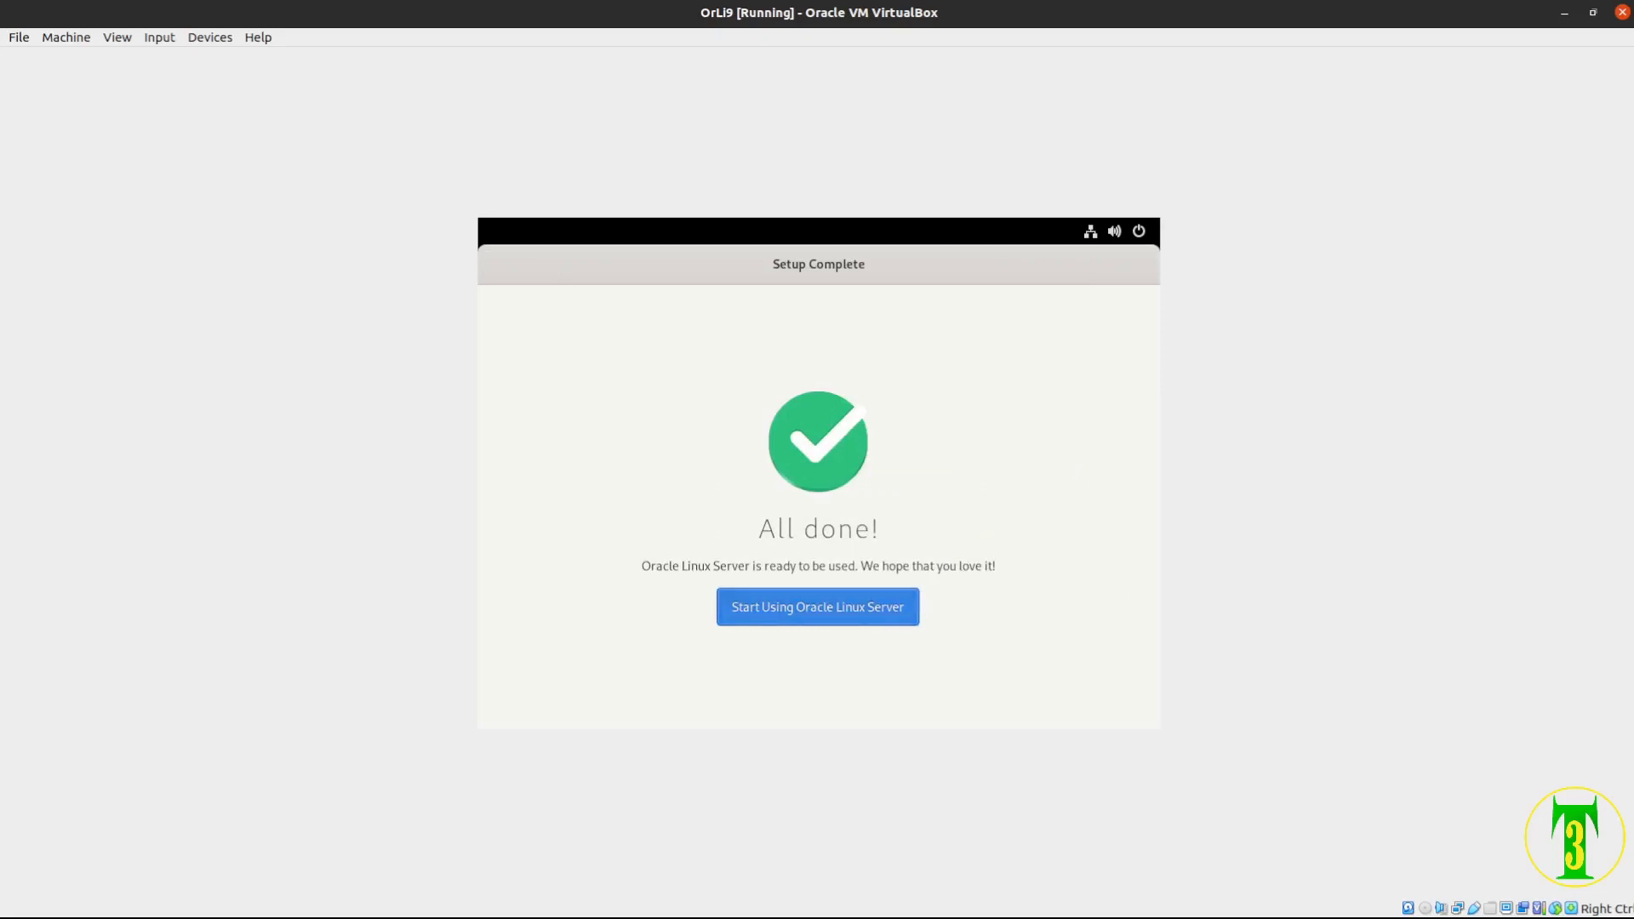
Start using Oracle Linux Server and begin the welcome tour
key(Return)
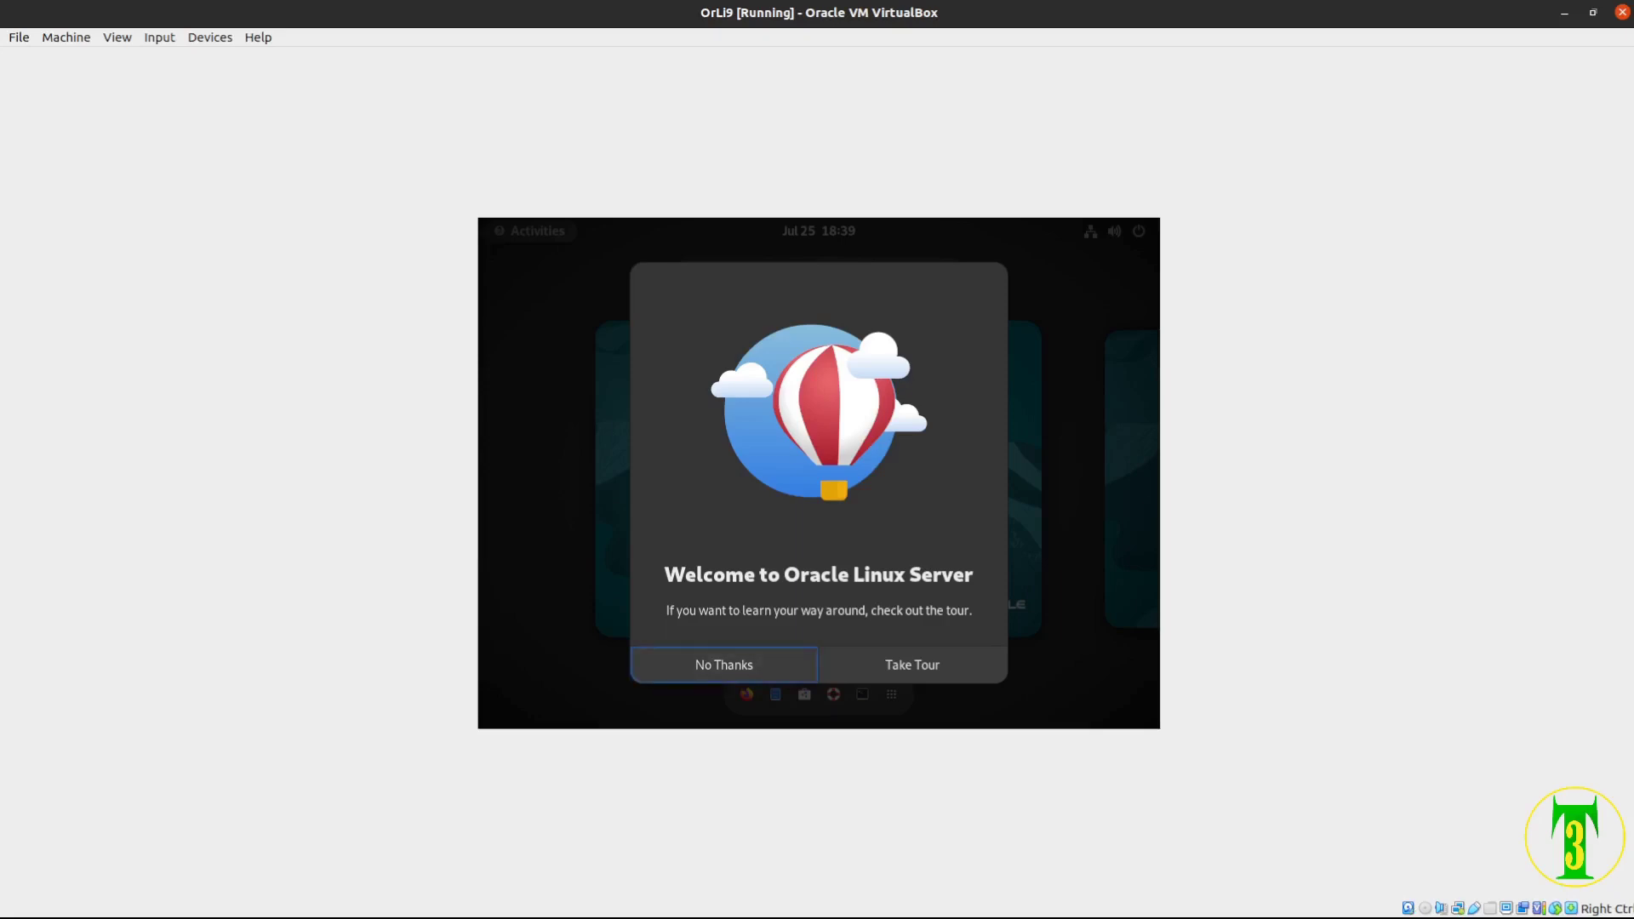
key(Tab)
key(Return)
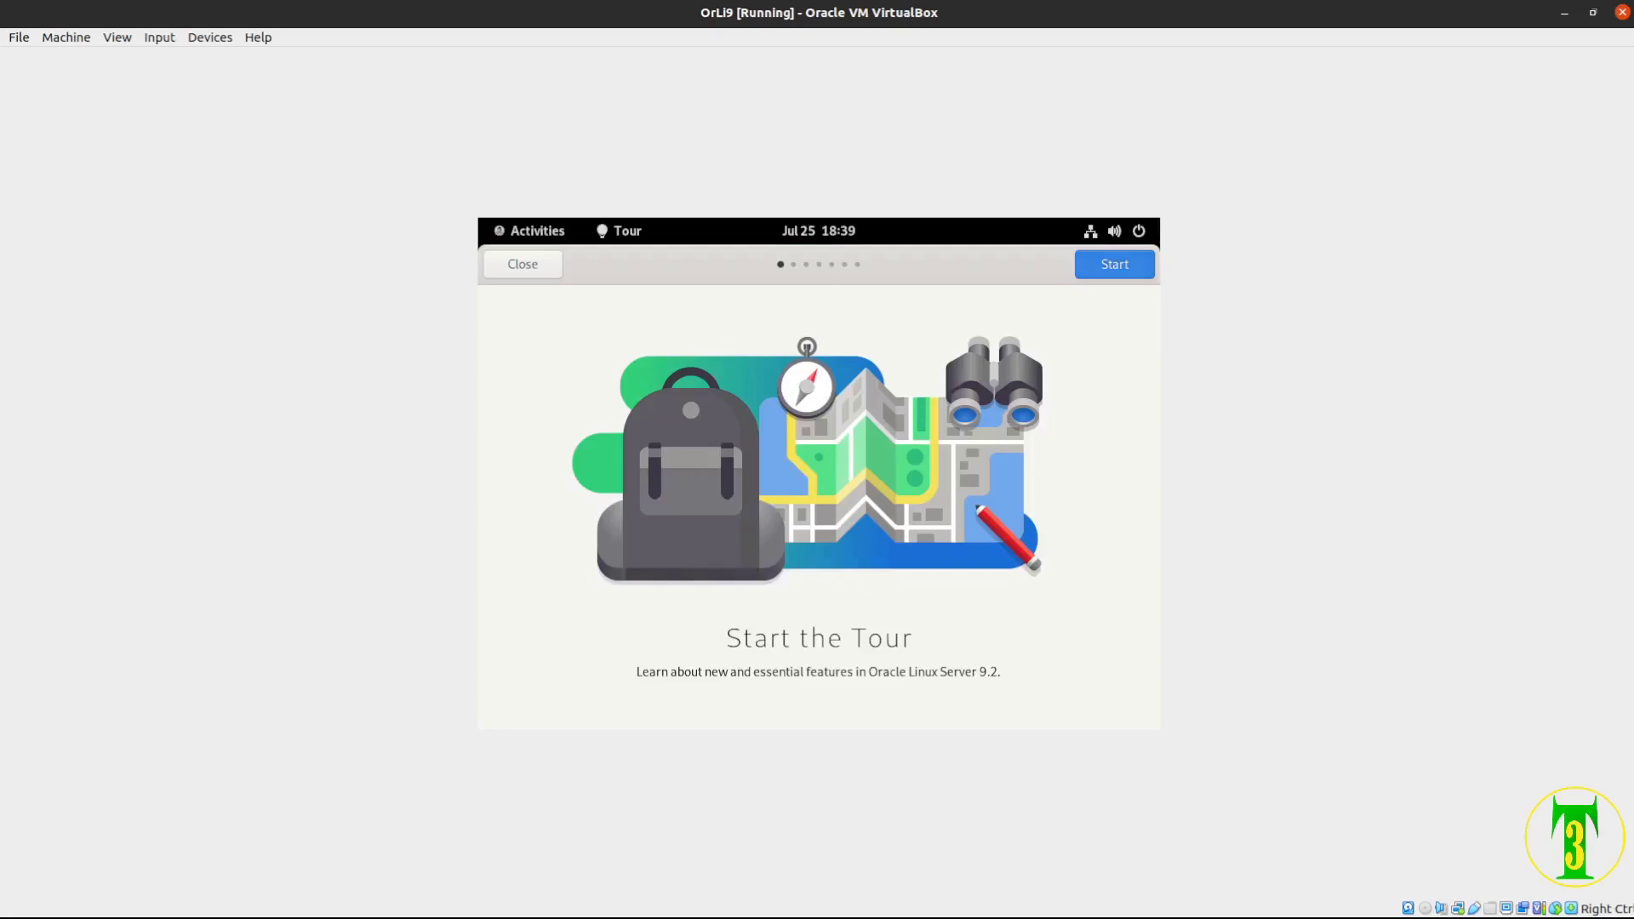
key(Return)
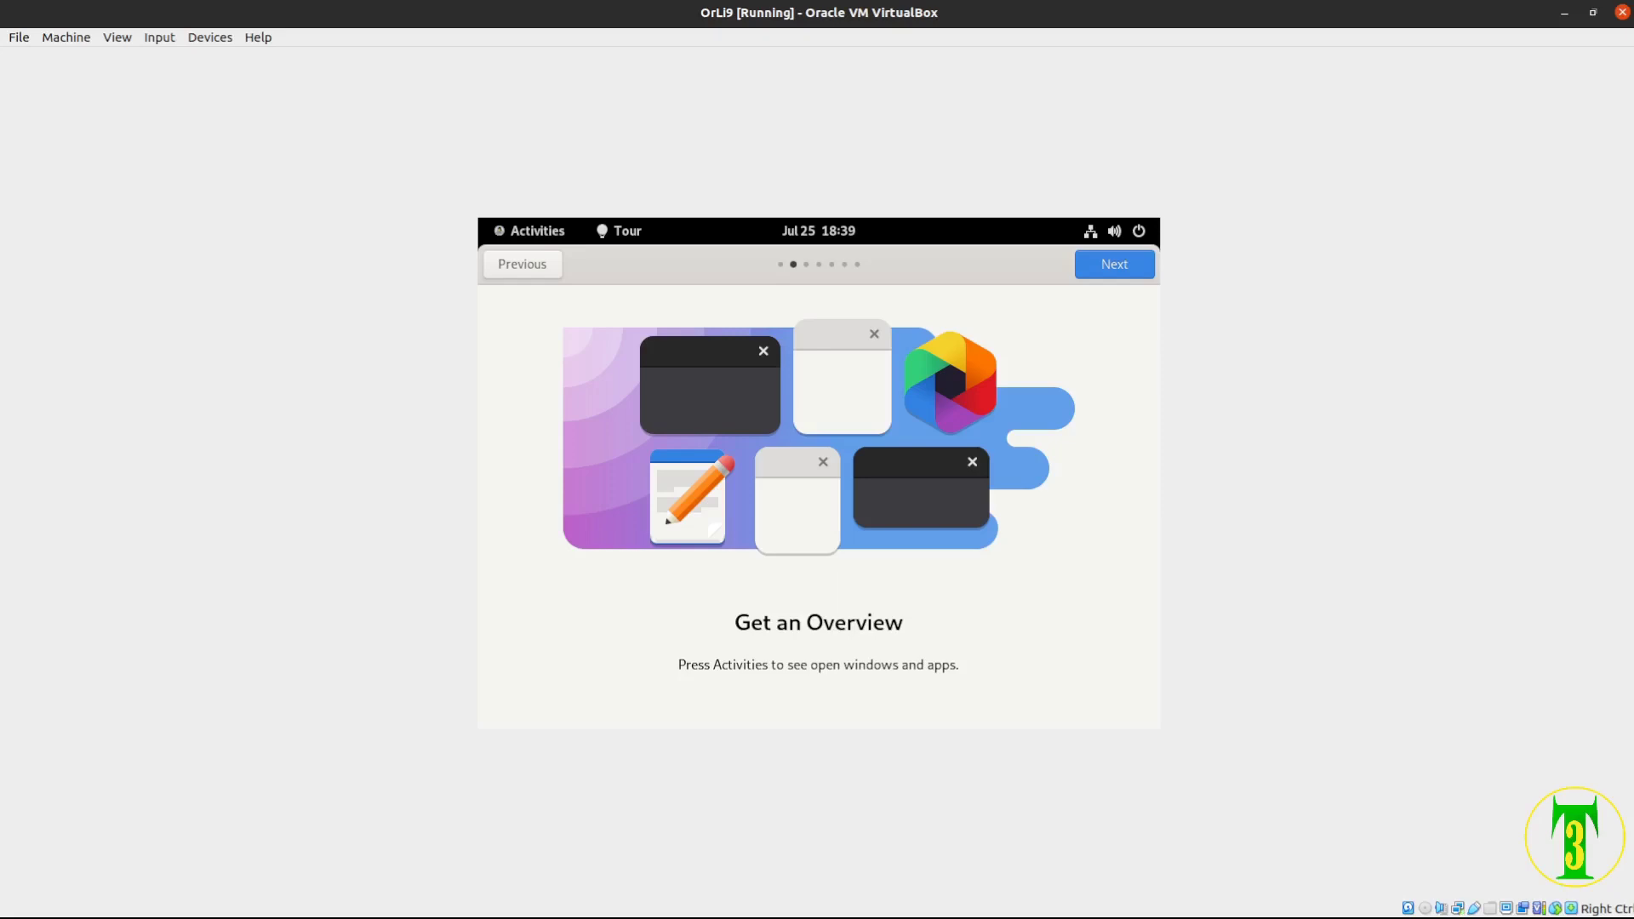
Page through the welcome tour, including workspaces, to the end and close it
click(1114, 264)
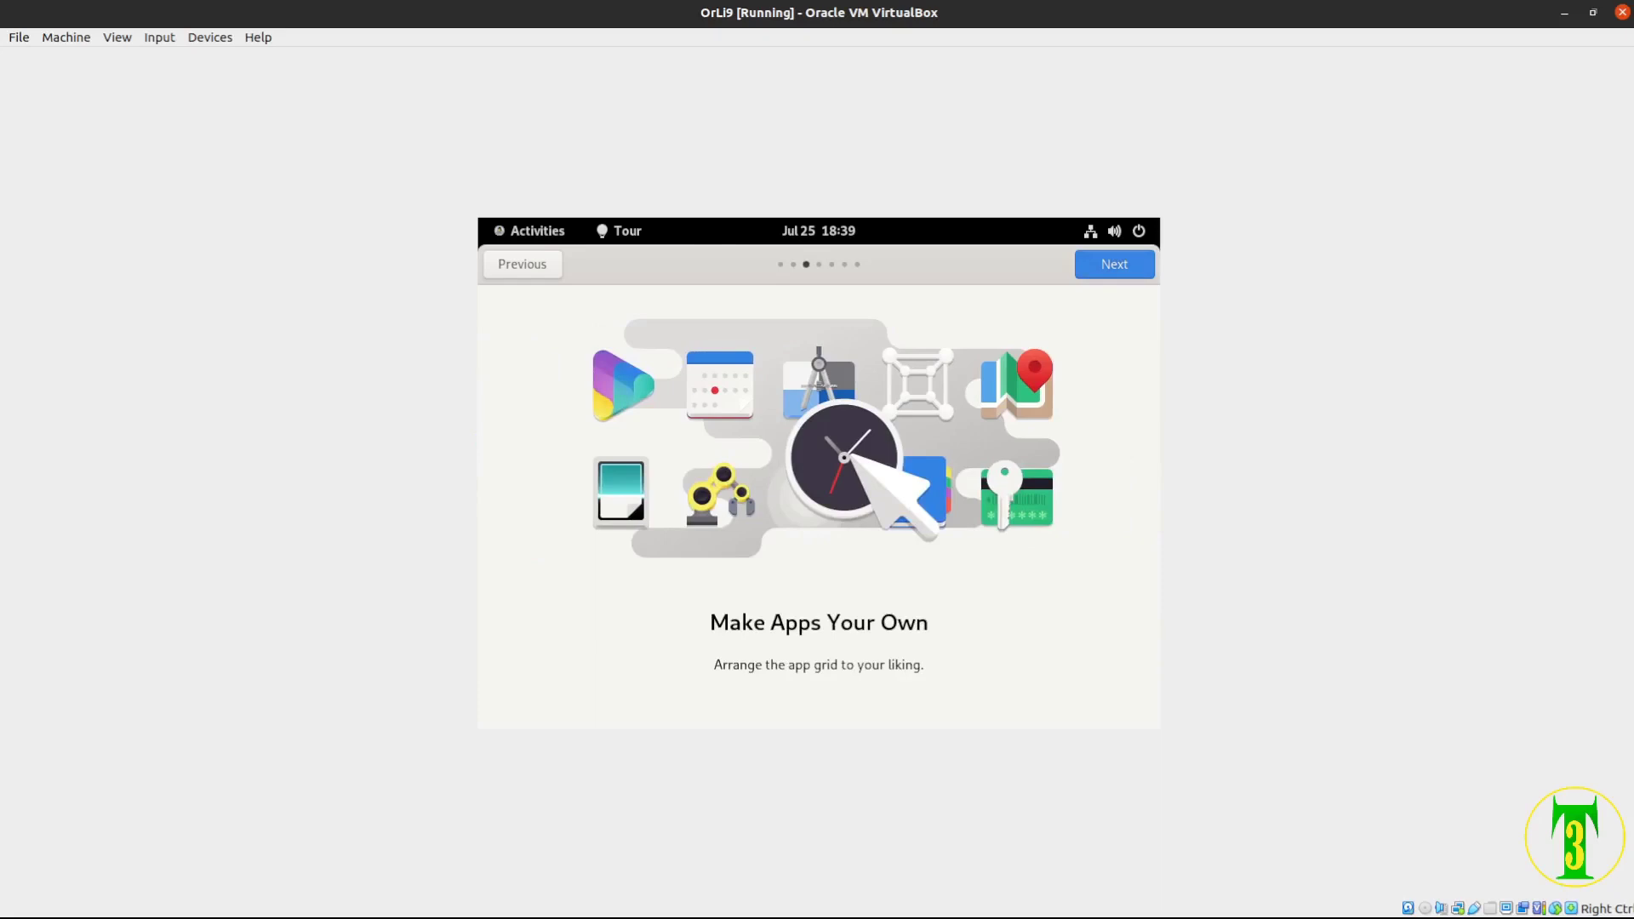
key(Right)
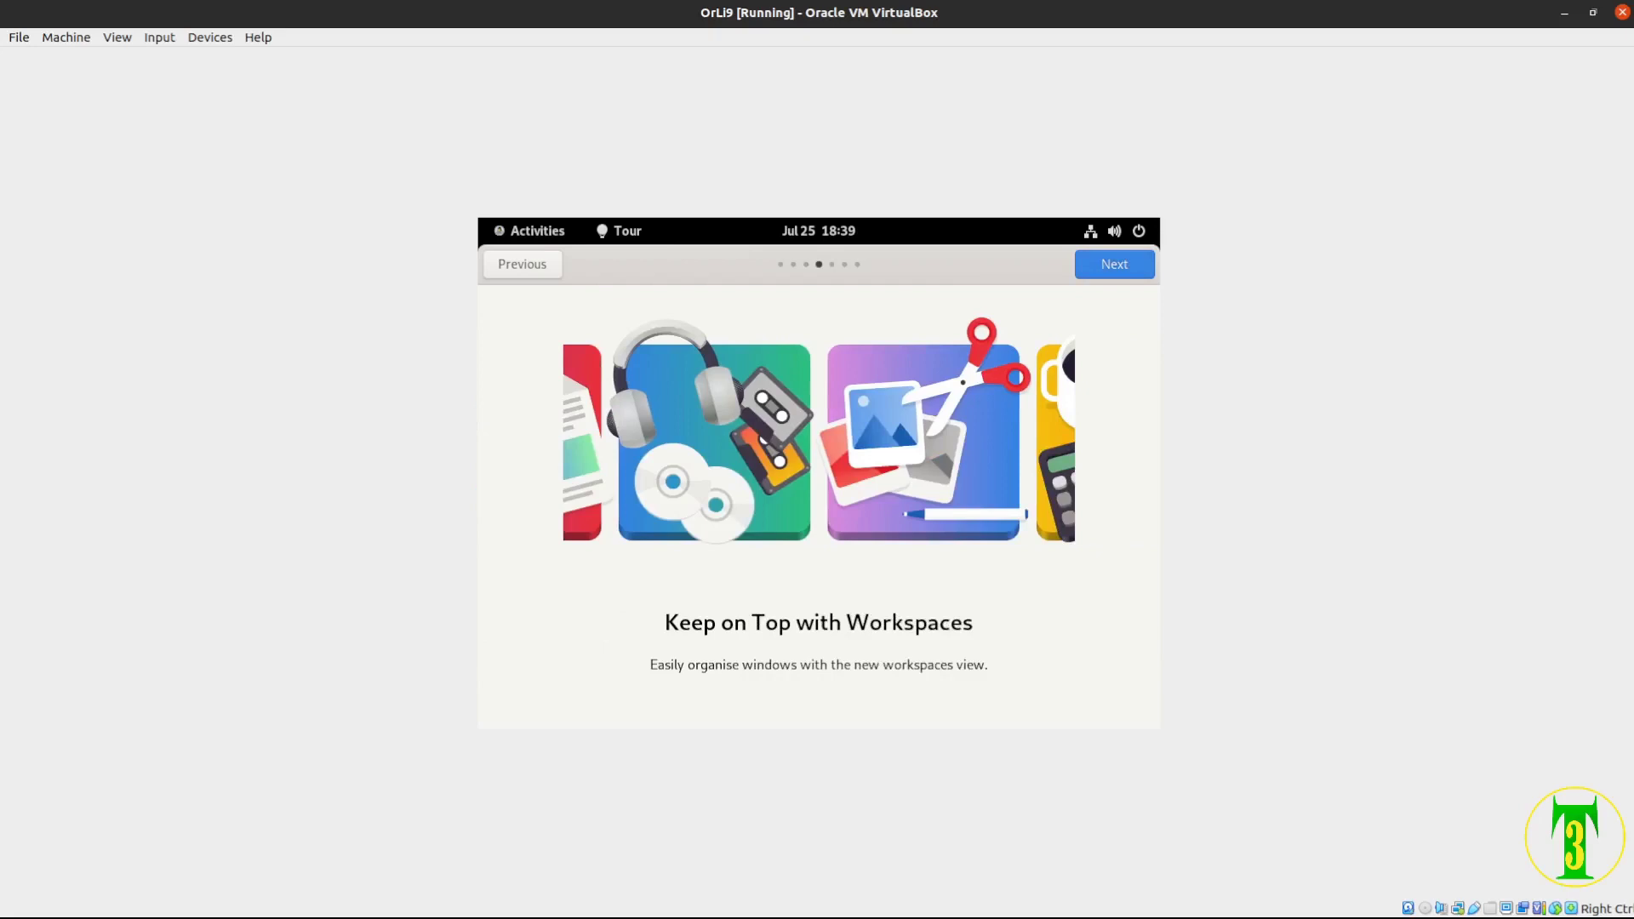
key(Right)
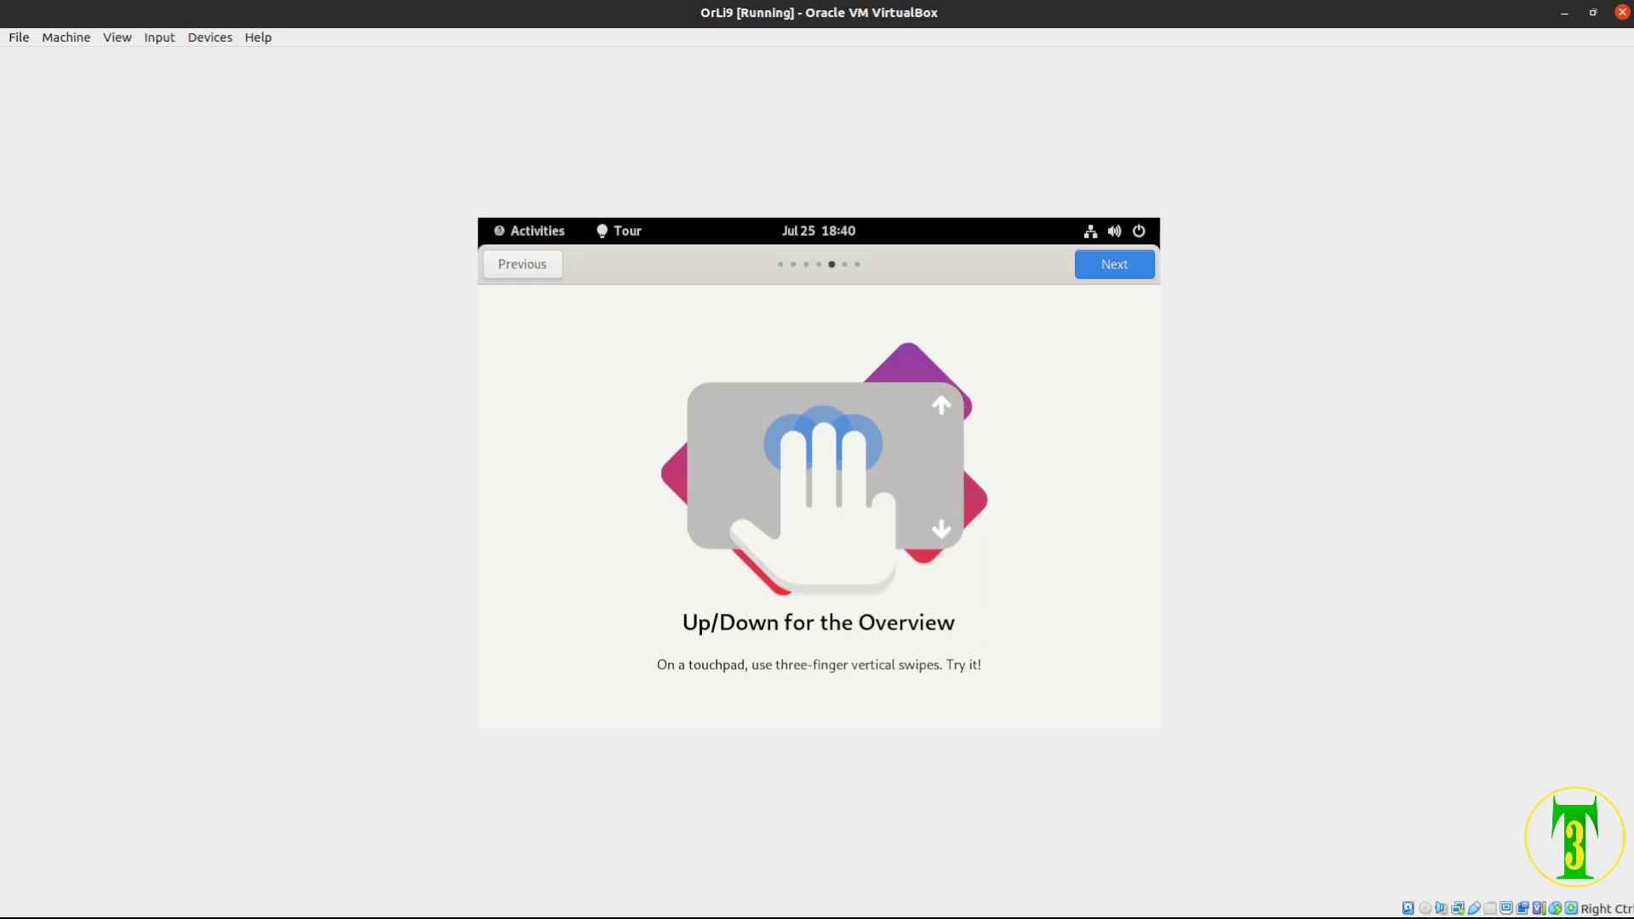
key(Right)
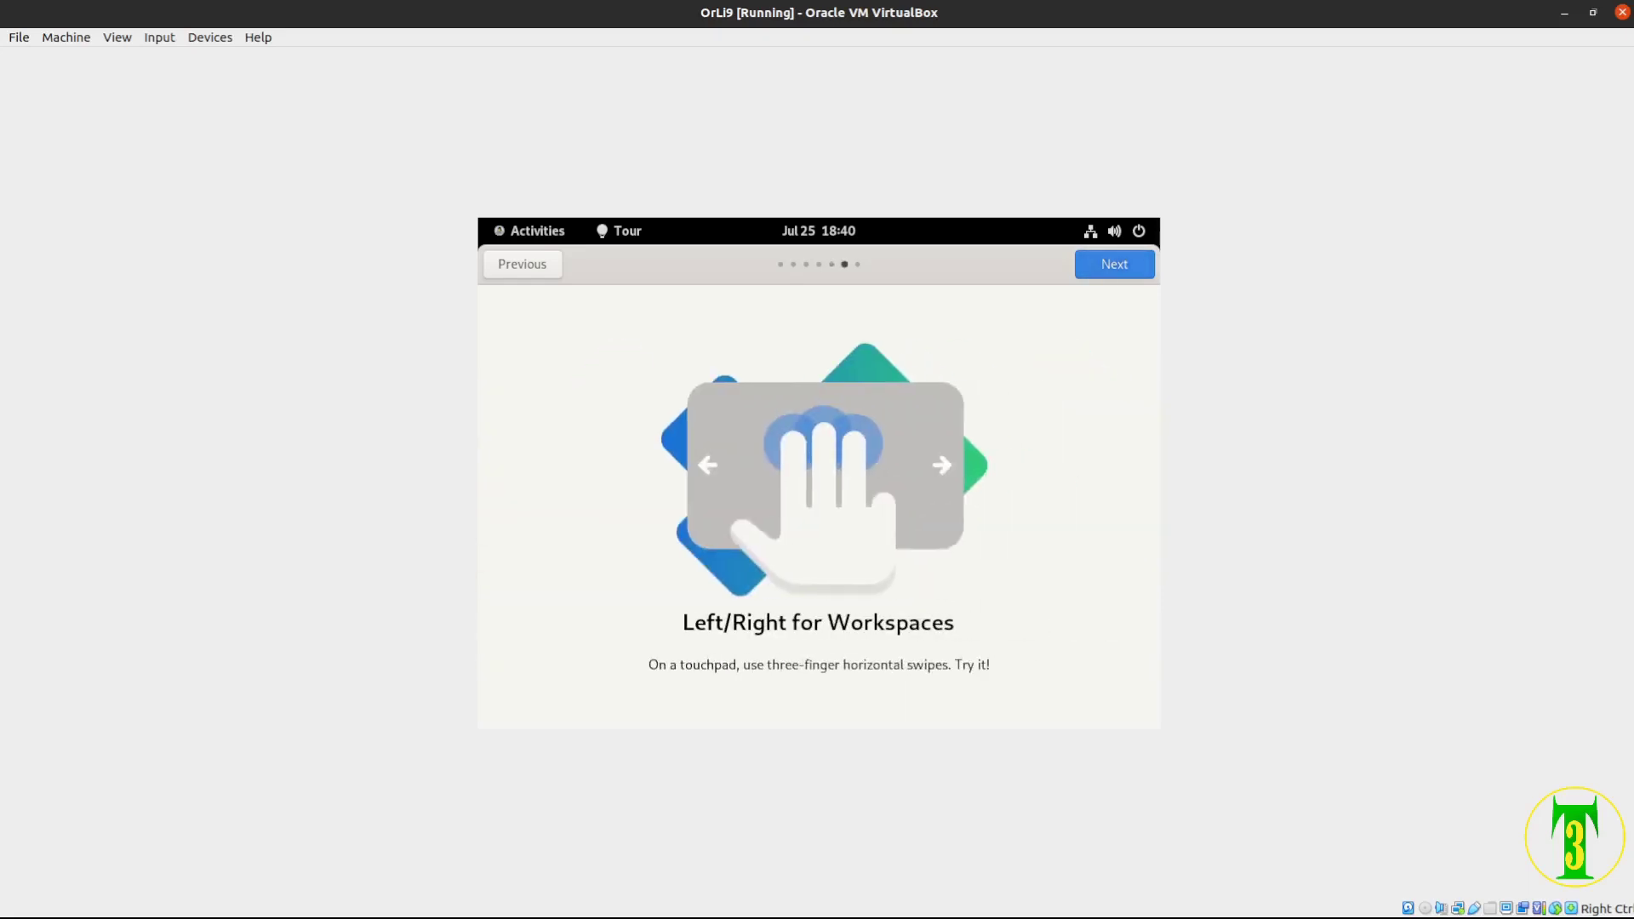
key(Right)
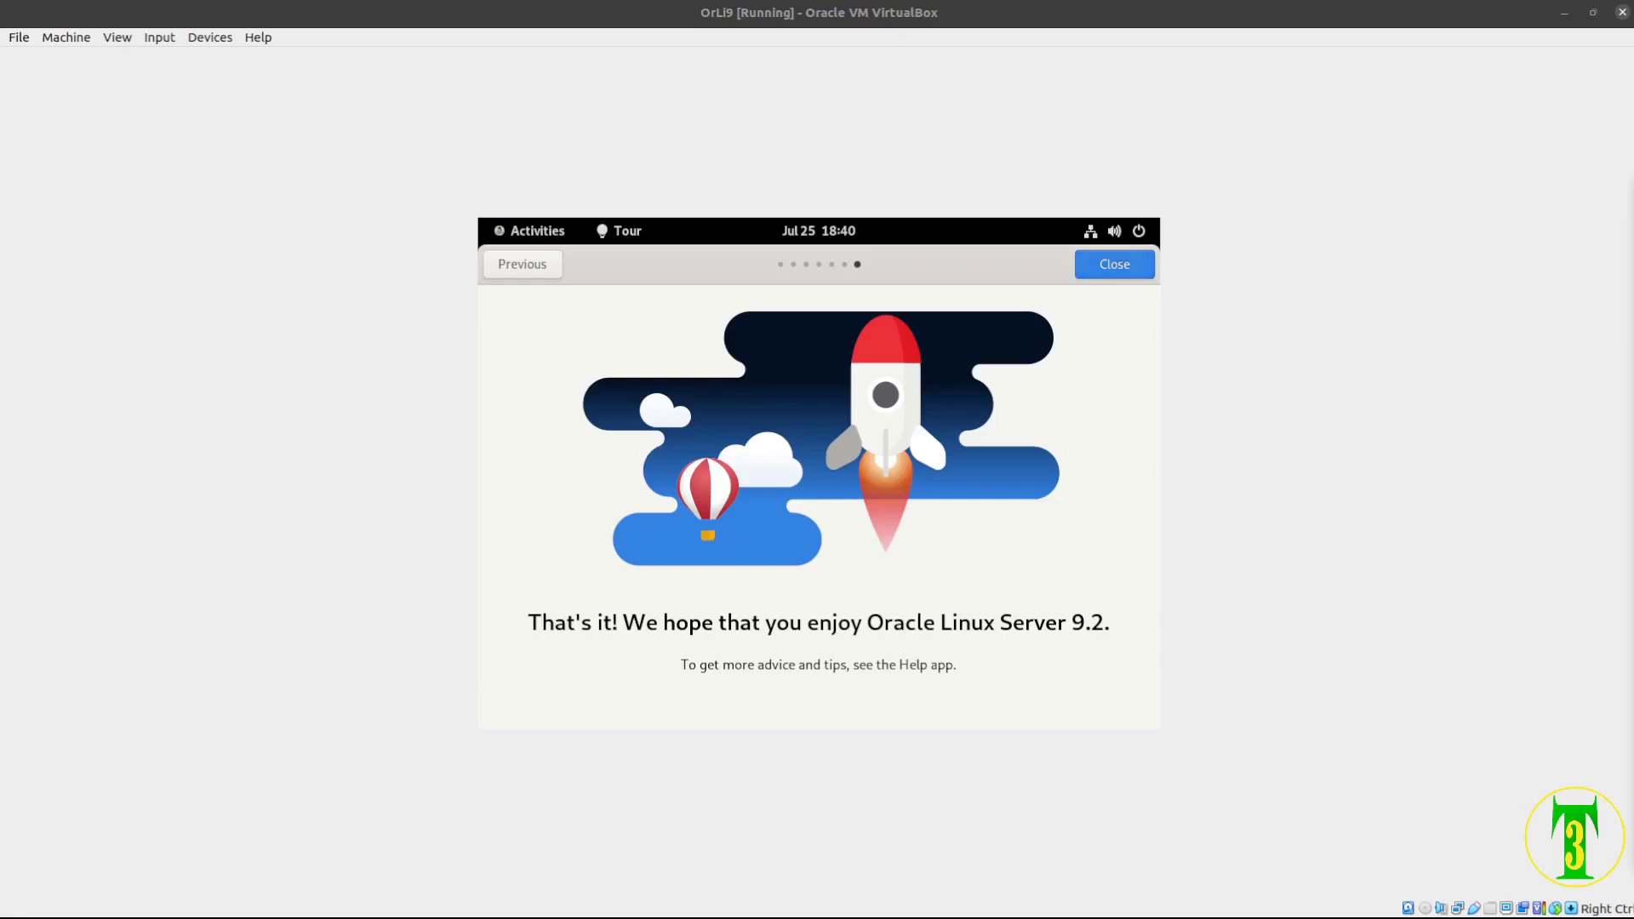
click(1114, 264)
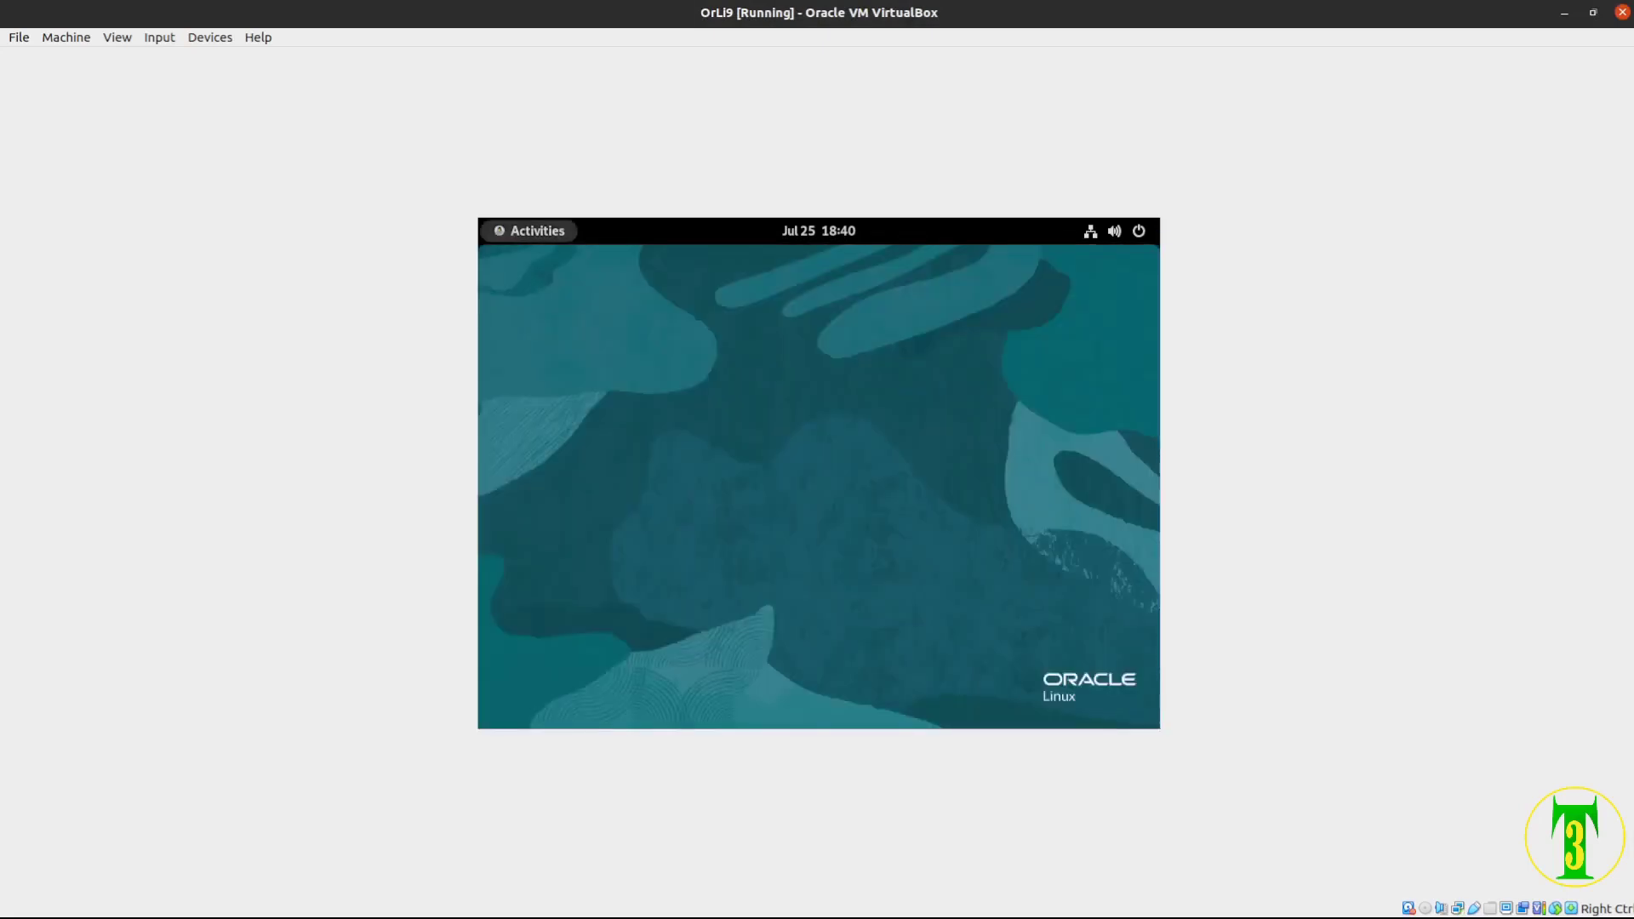
In Activities, switch to the next workspace and return to the desktop
click(532, 231)
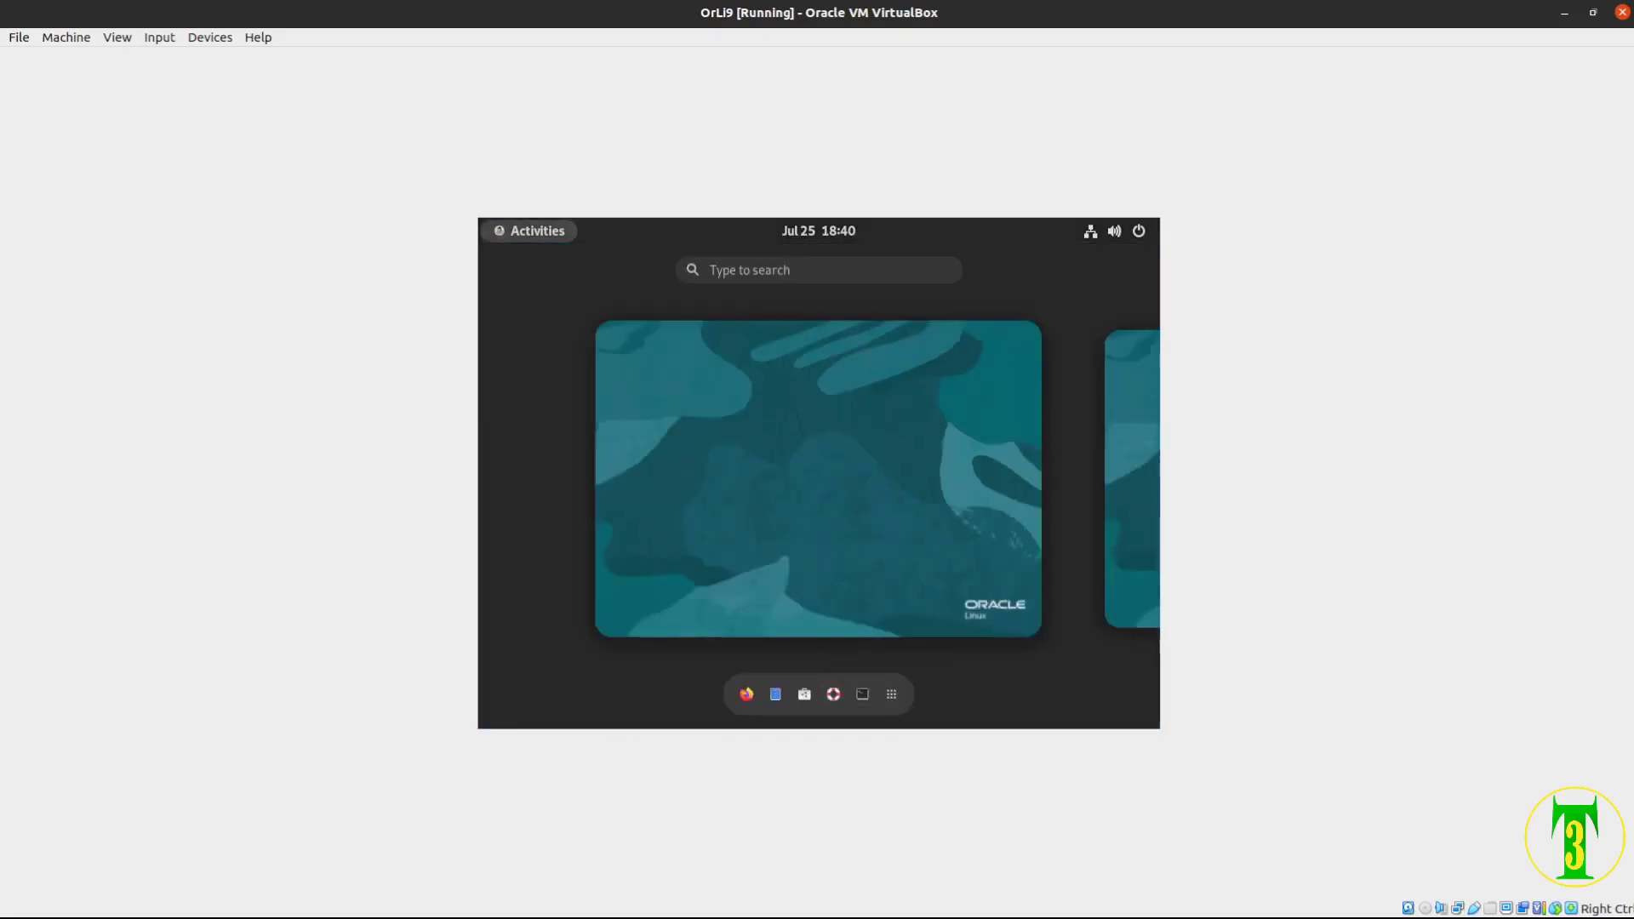
key(ctrl+alt+Right)
key(Escape)
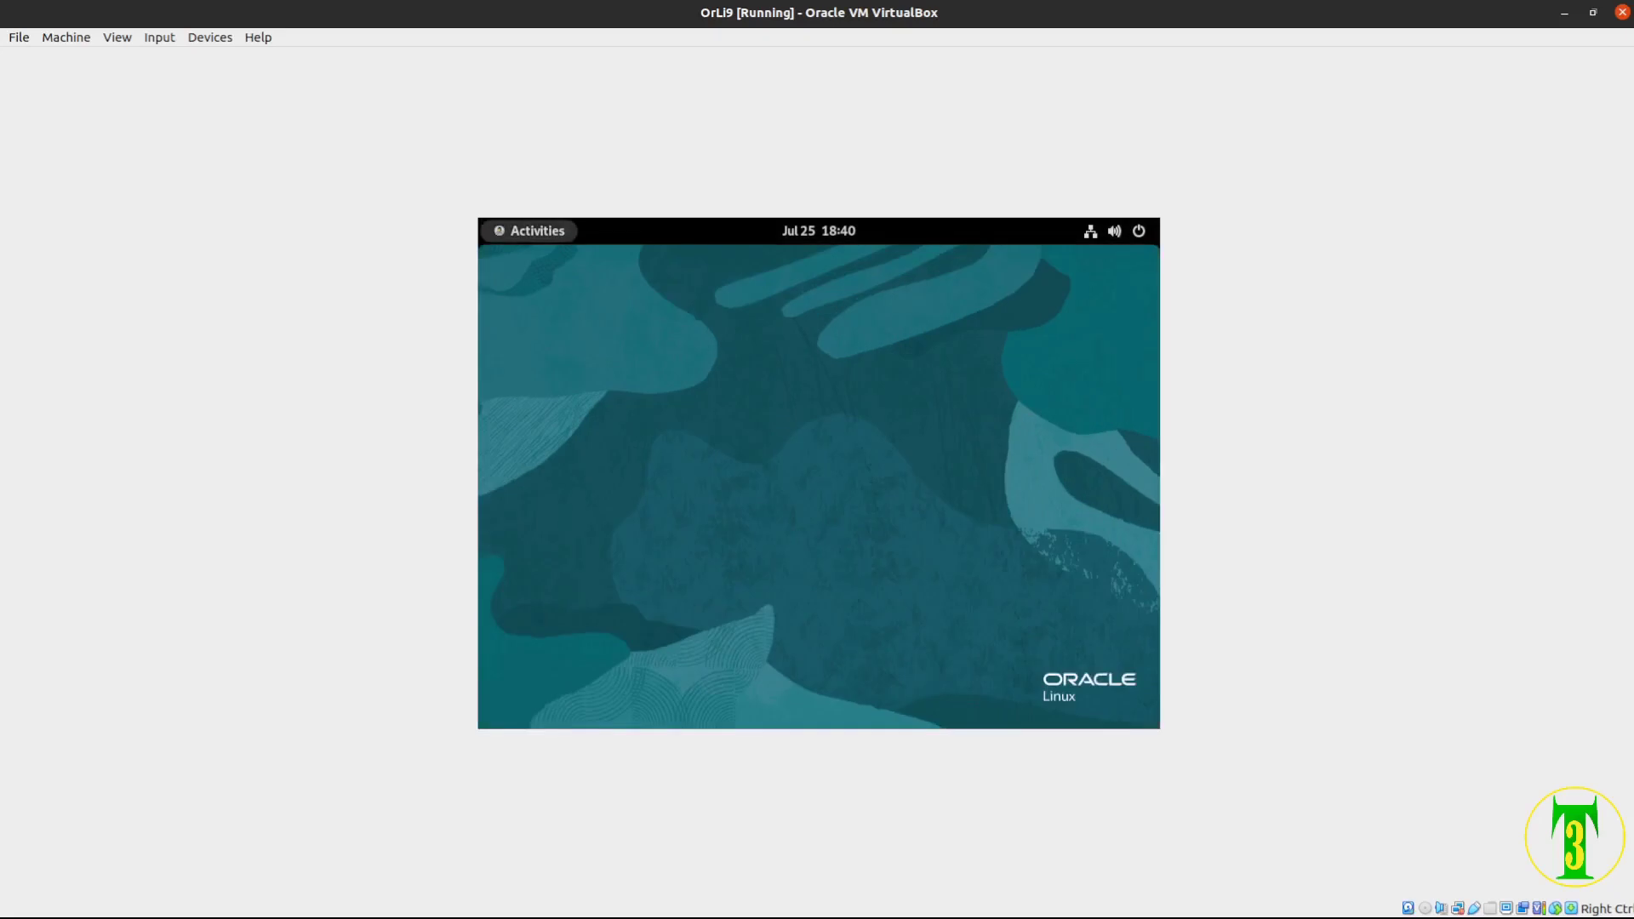
Launch the Settings app from the installed applications grid
click(529, 231)
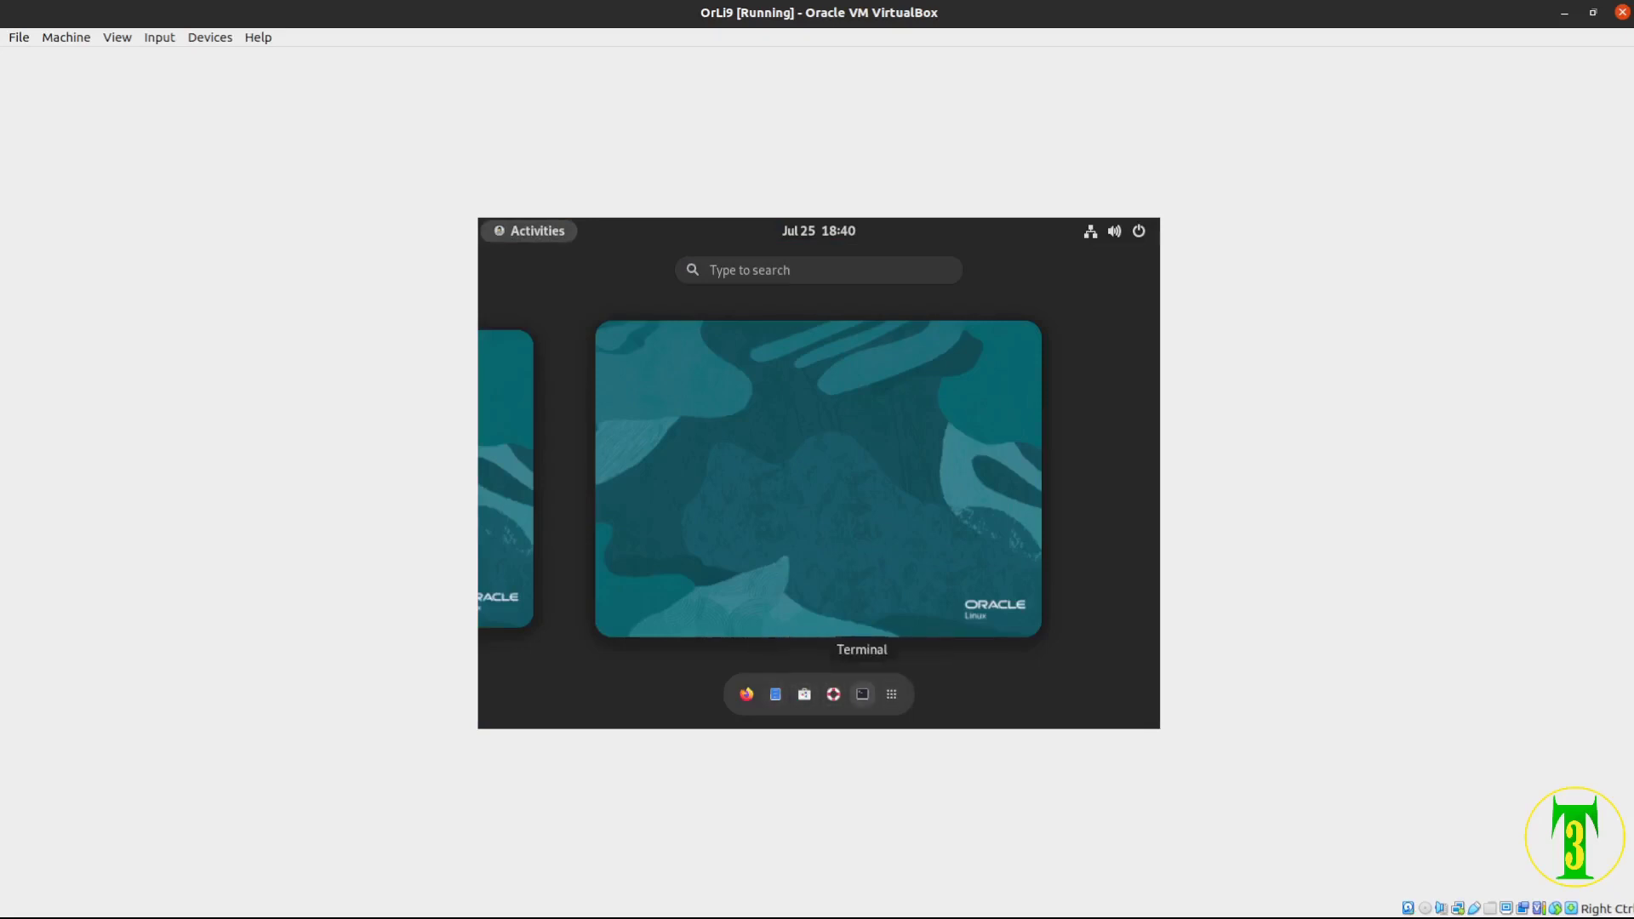
click(891, 693)
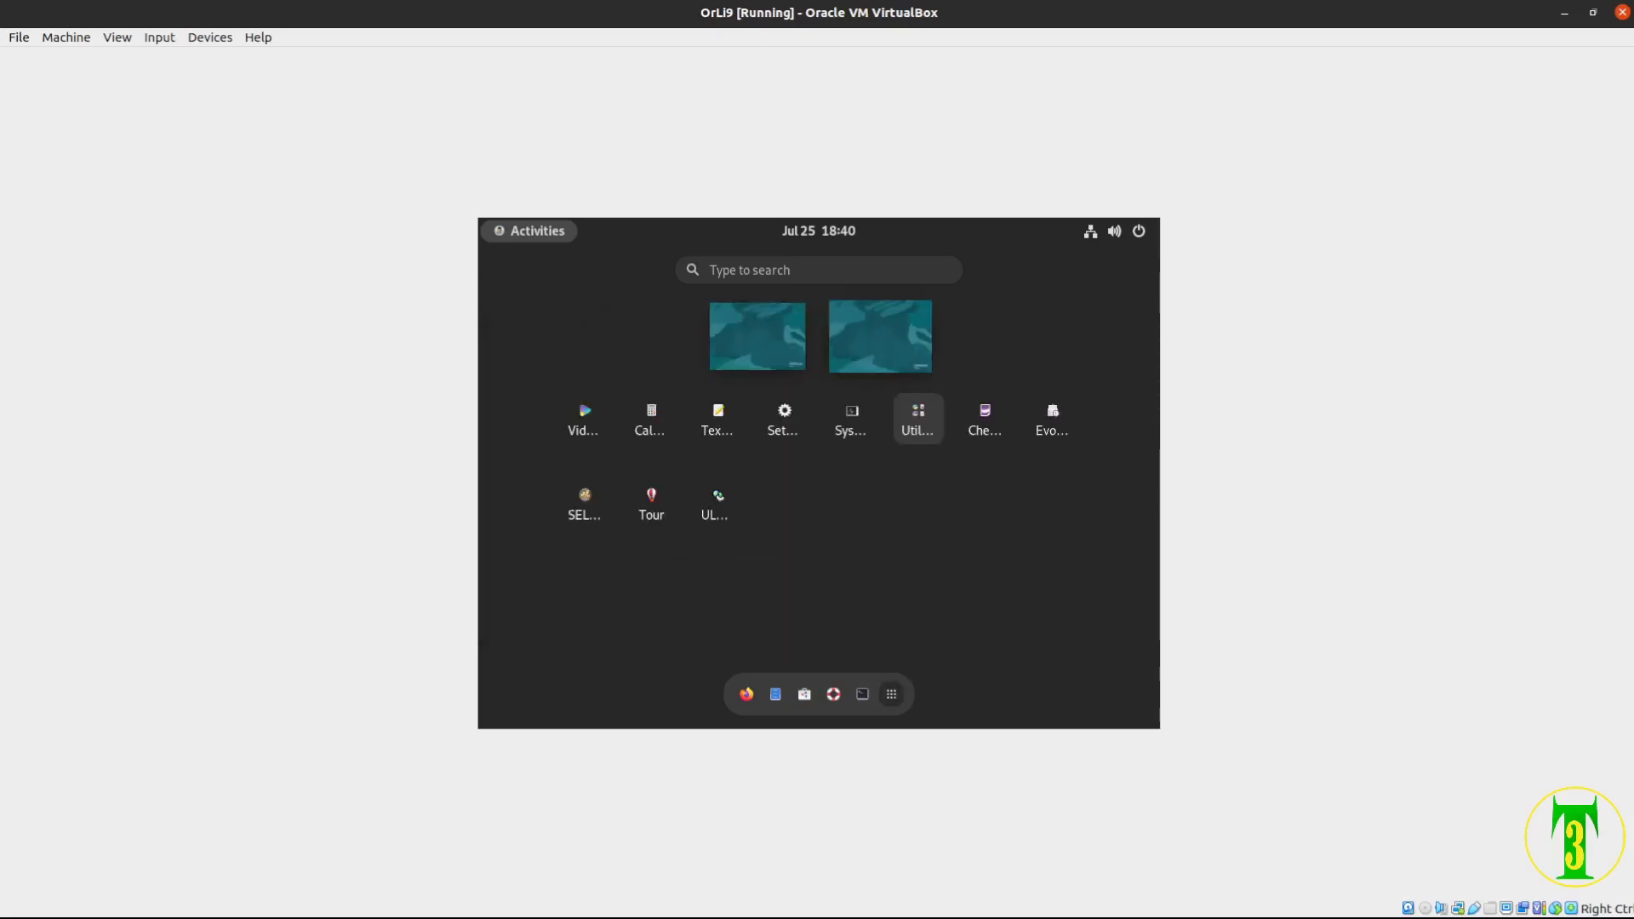
click(784, 419)
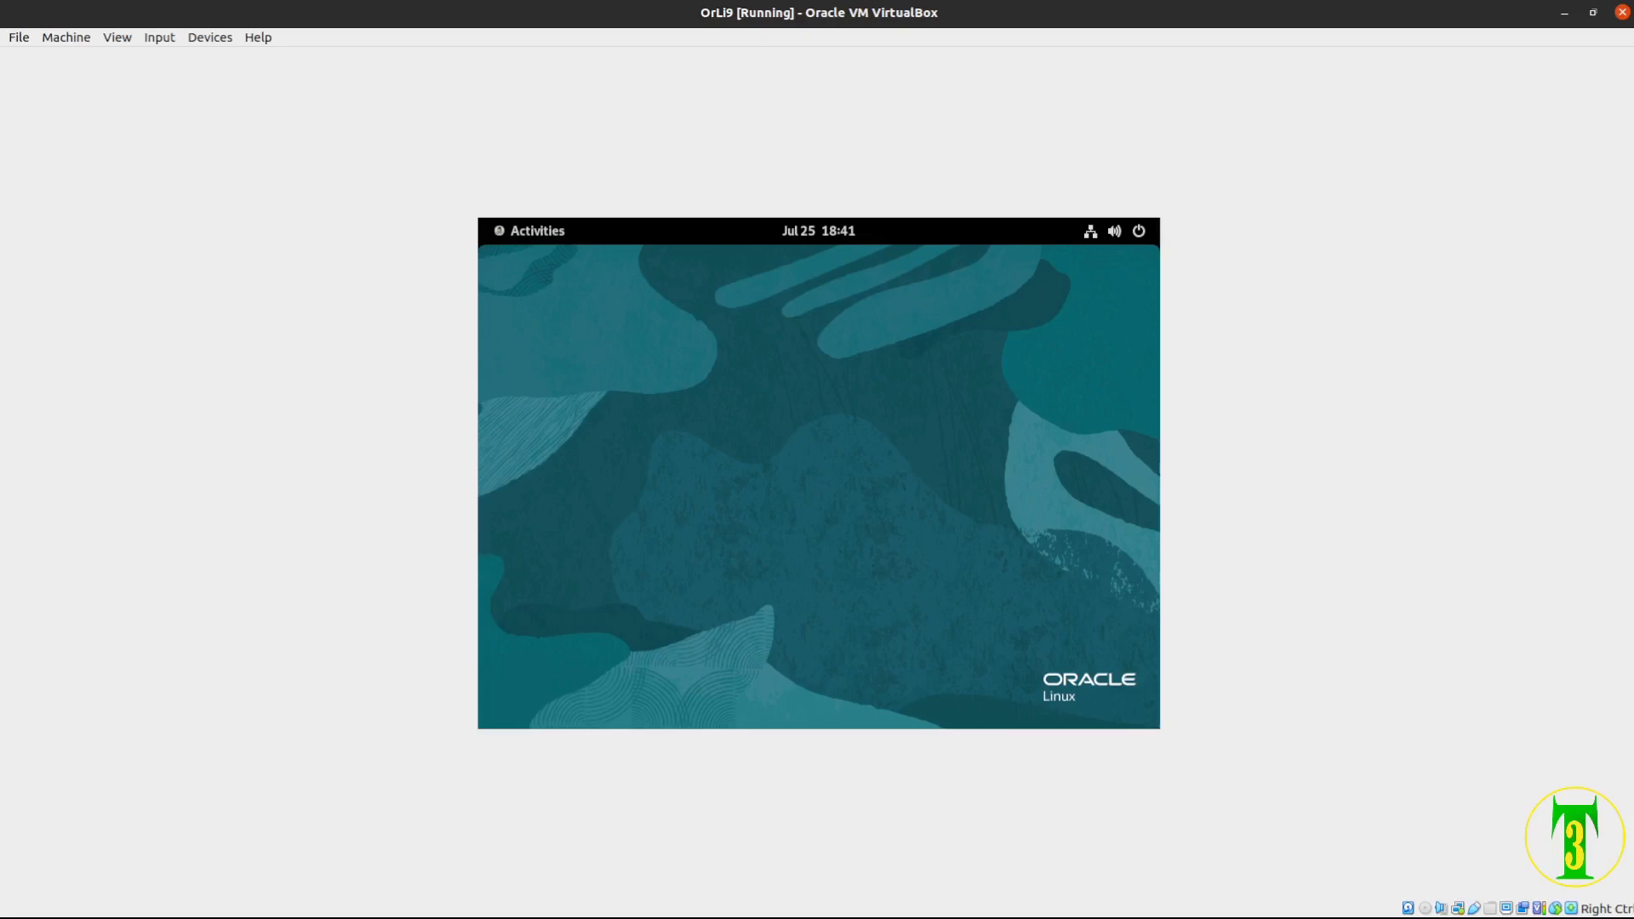
Bring the Settings window back full screen on its workspace and open Displays
key(super)
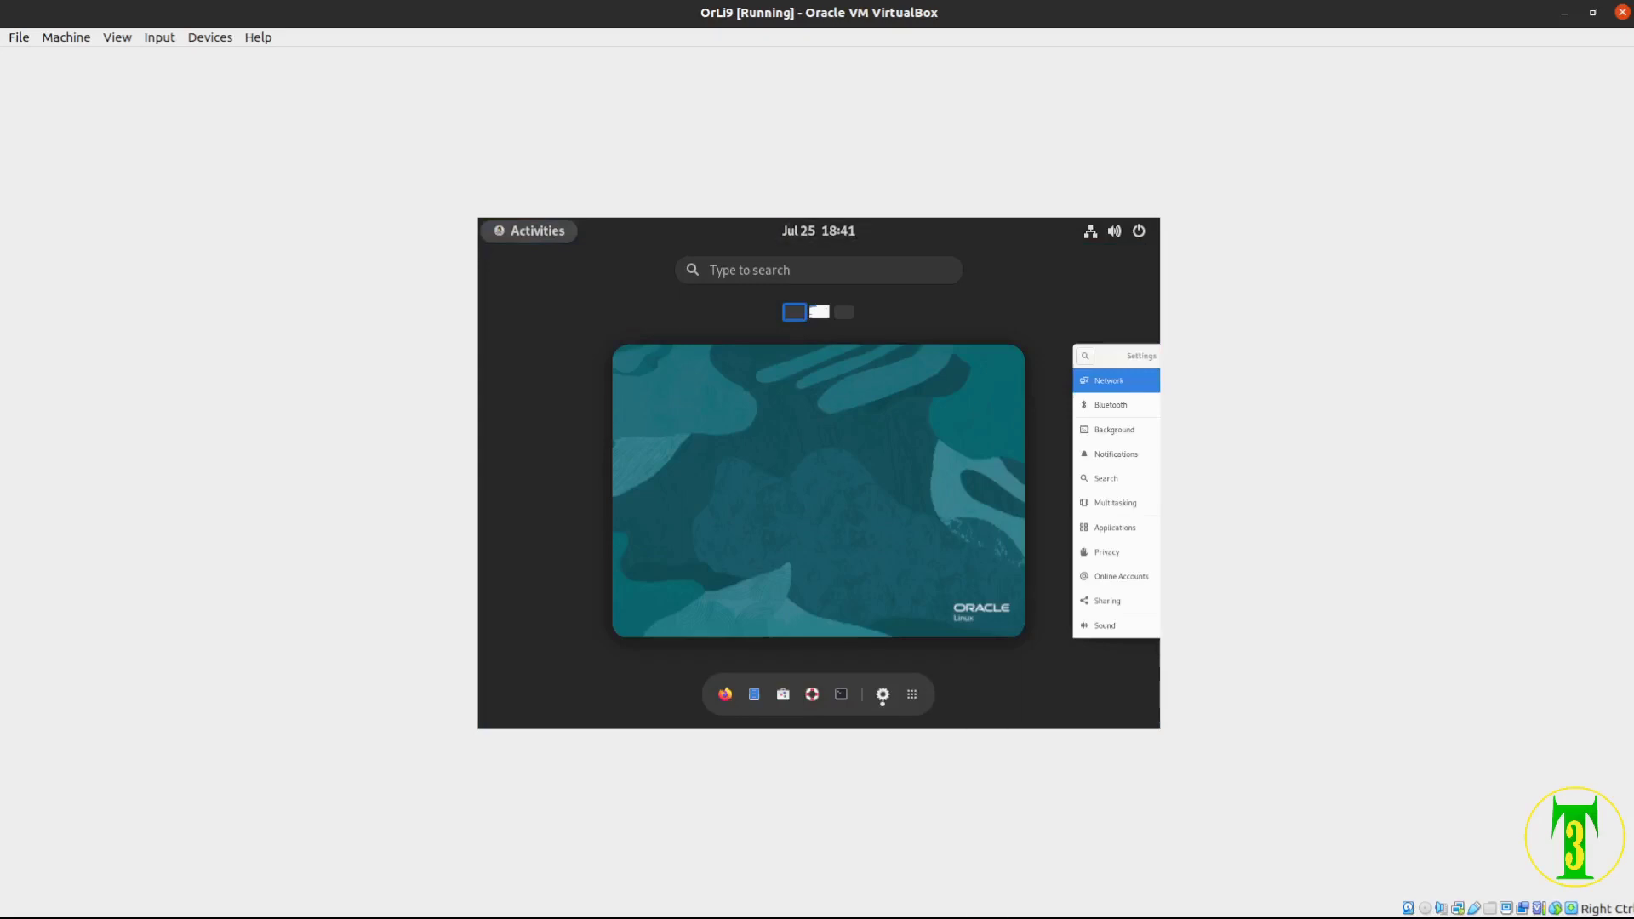
key(ctrl+alt+Right)
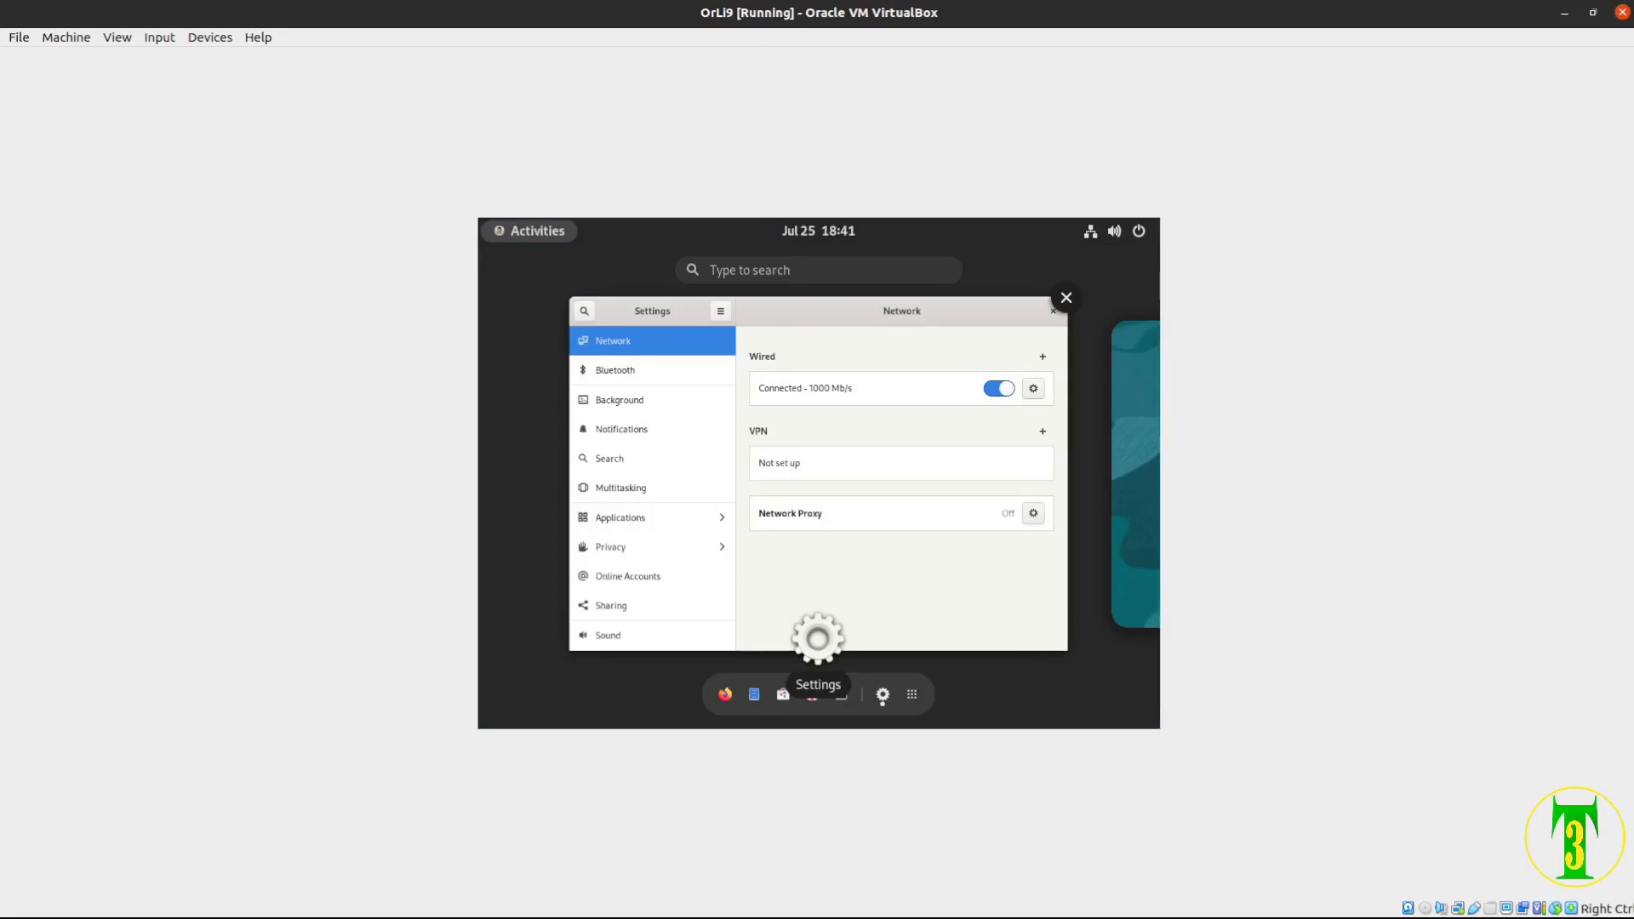
key(ctrl+alt+Left)
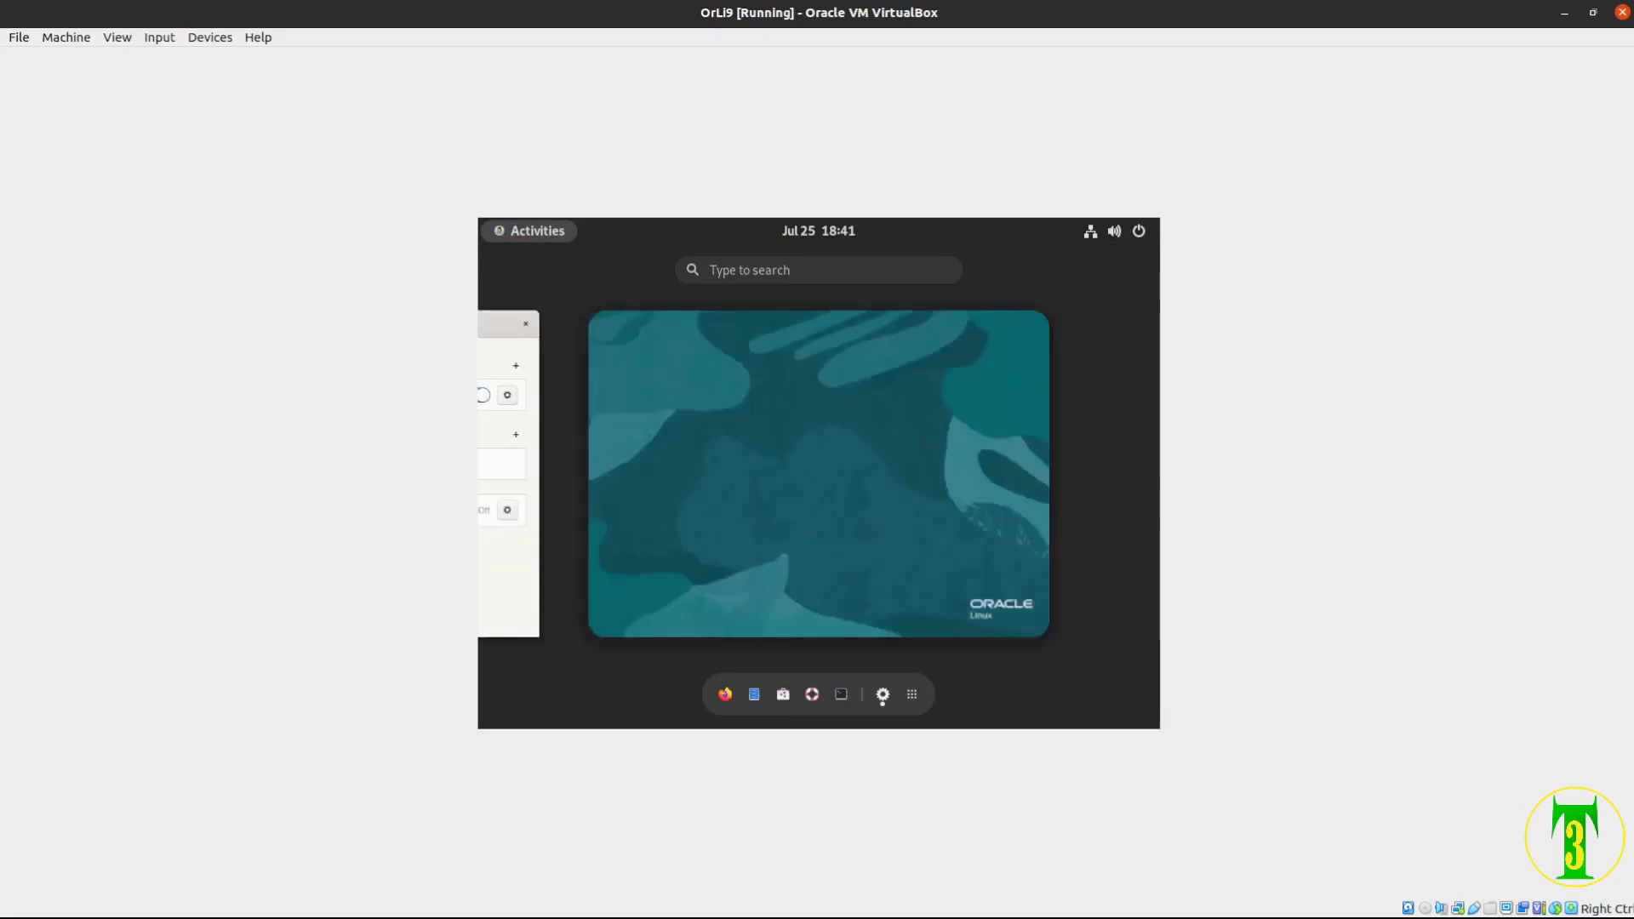
key(ctrl+alt+Right)
key(Escape)
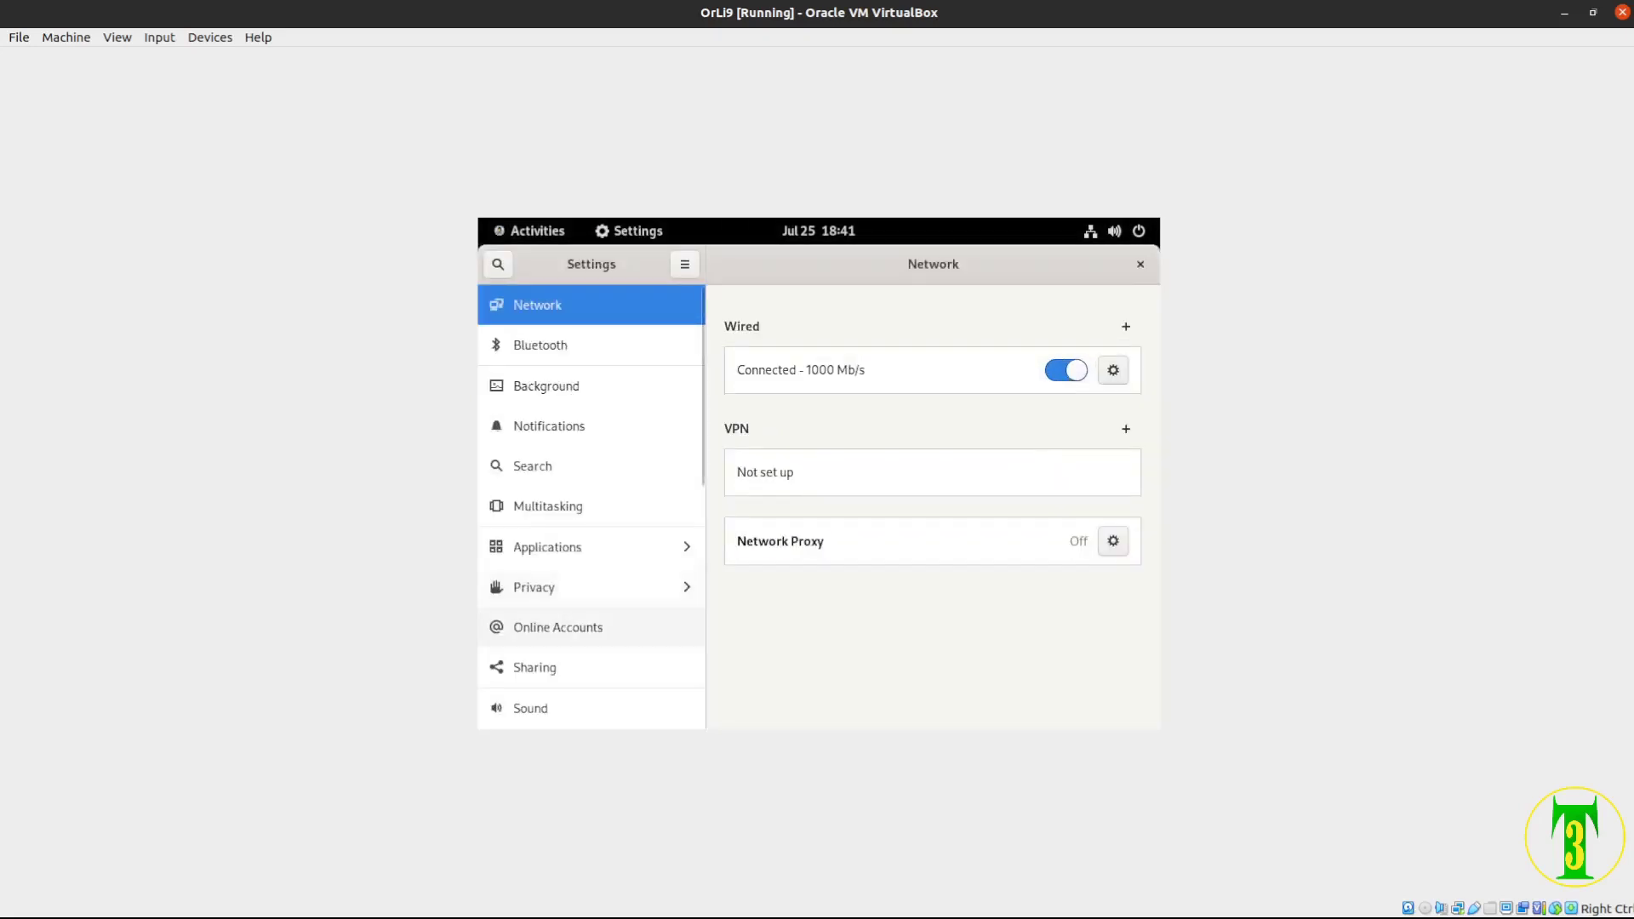
scroll(579, 627, down, 3)
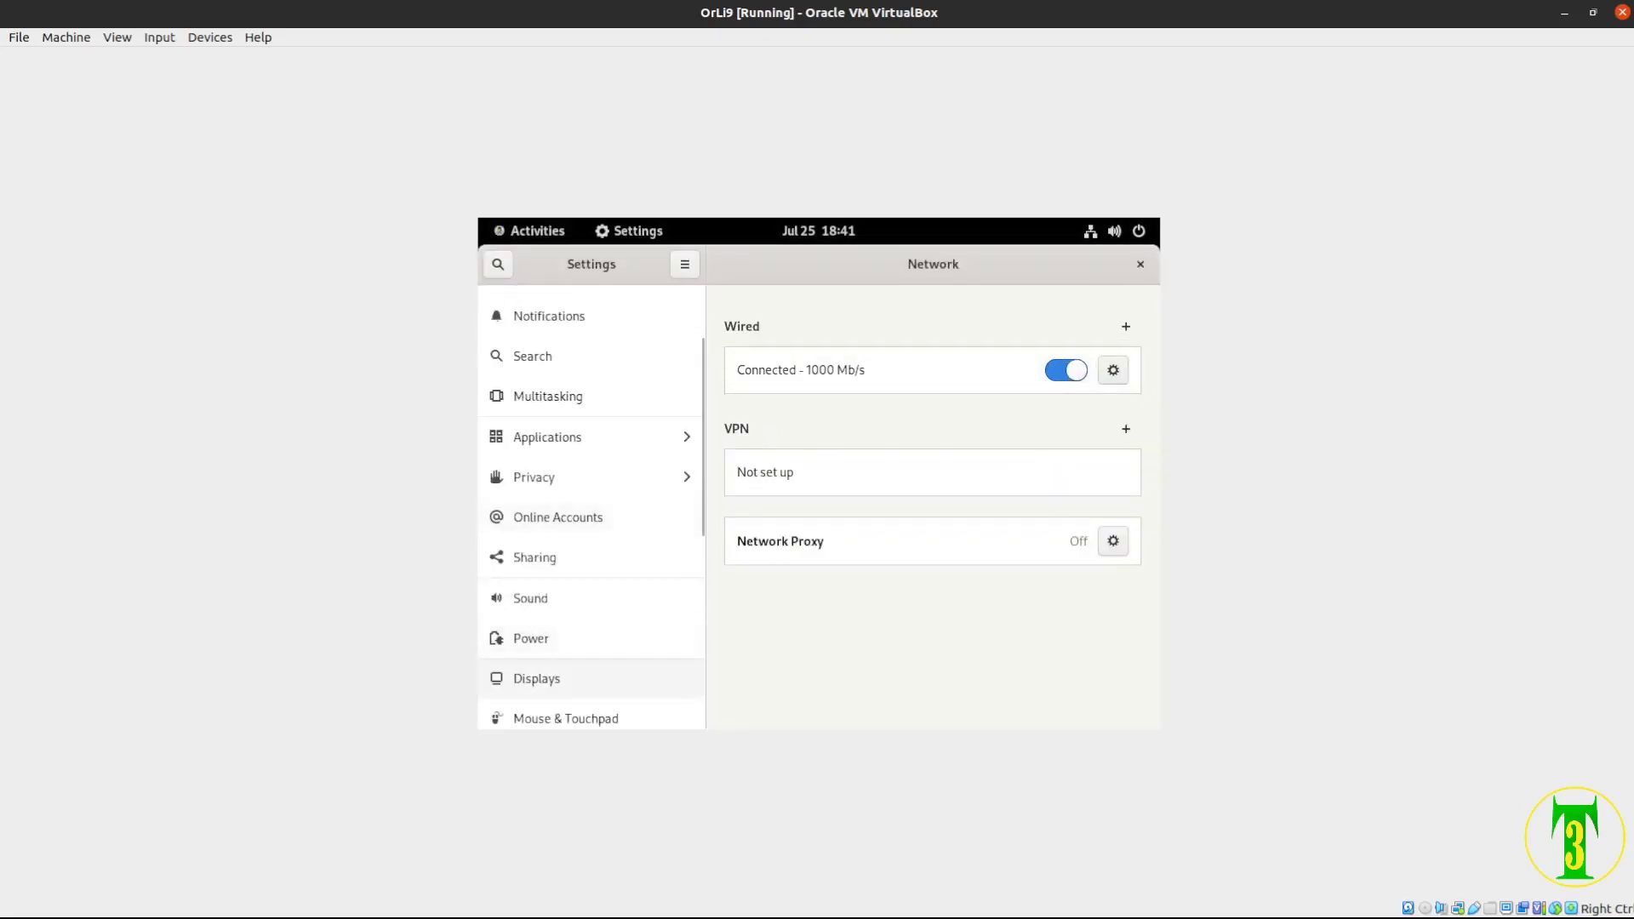
click(579, 678)
Apply and keep a 1920×1080 (16:9) resolution, then close Settings
click(936, 408)
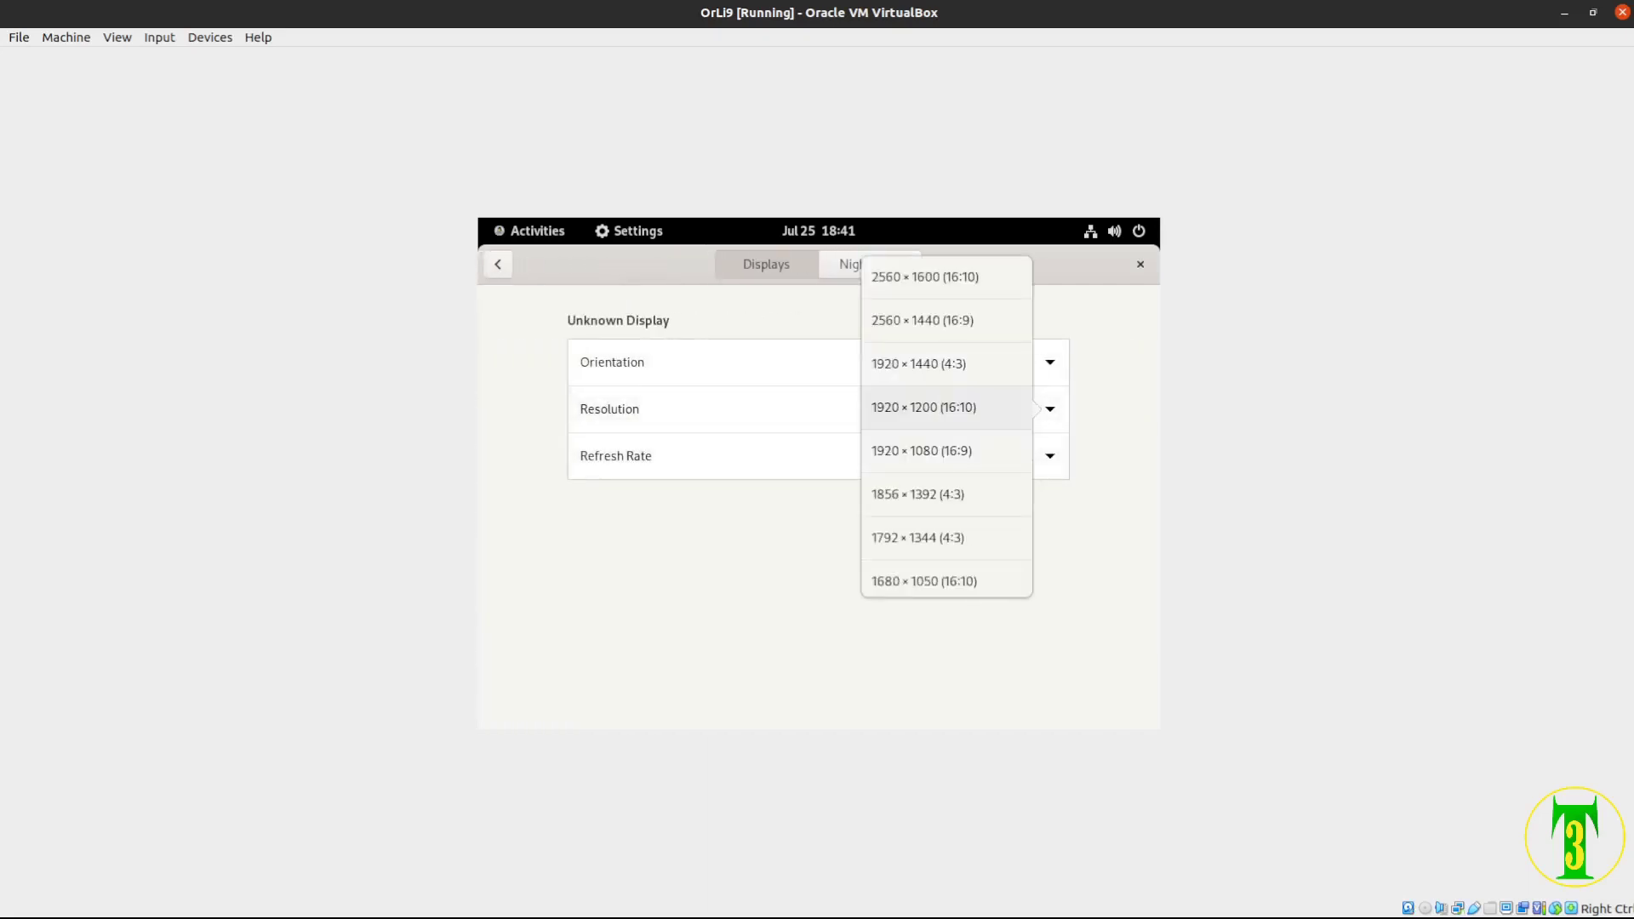
click(922, 451)
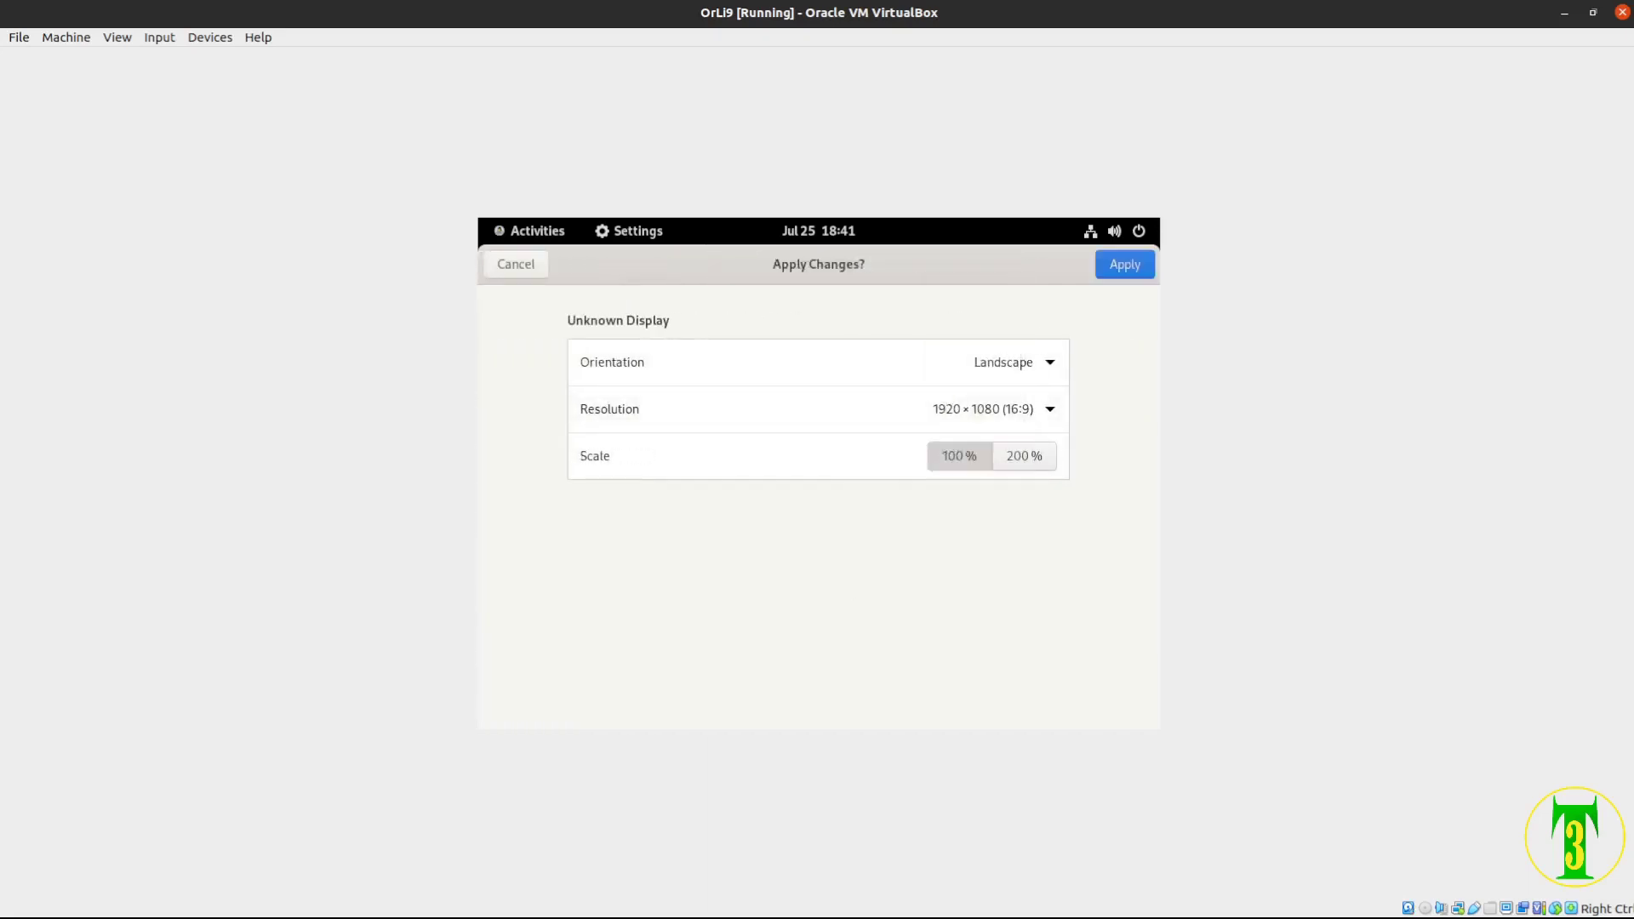
click(1124, 263)
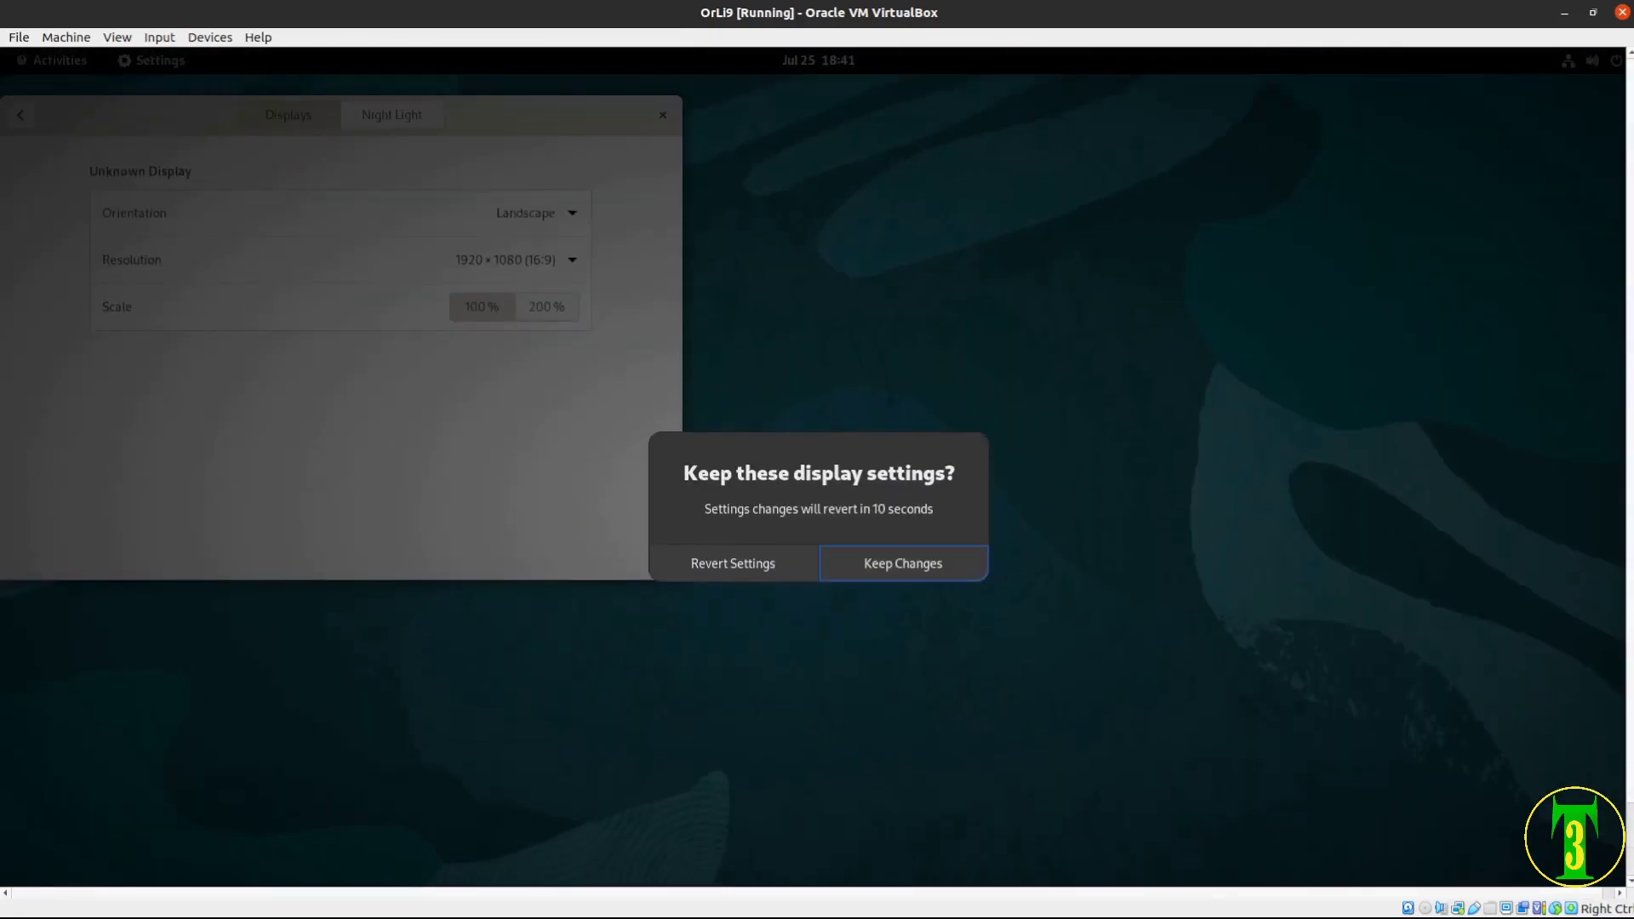
key(Return)
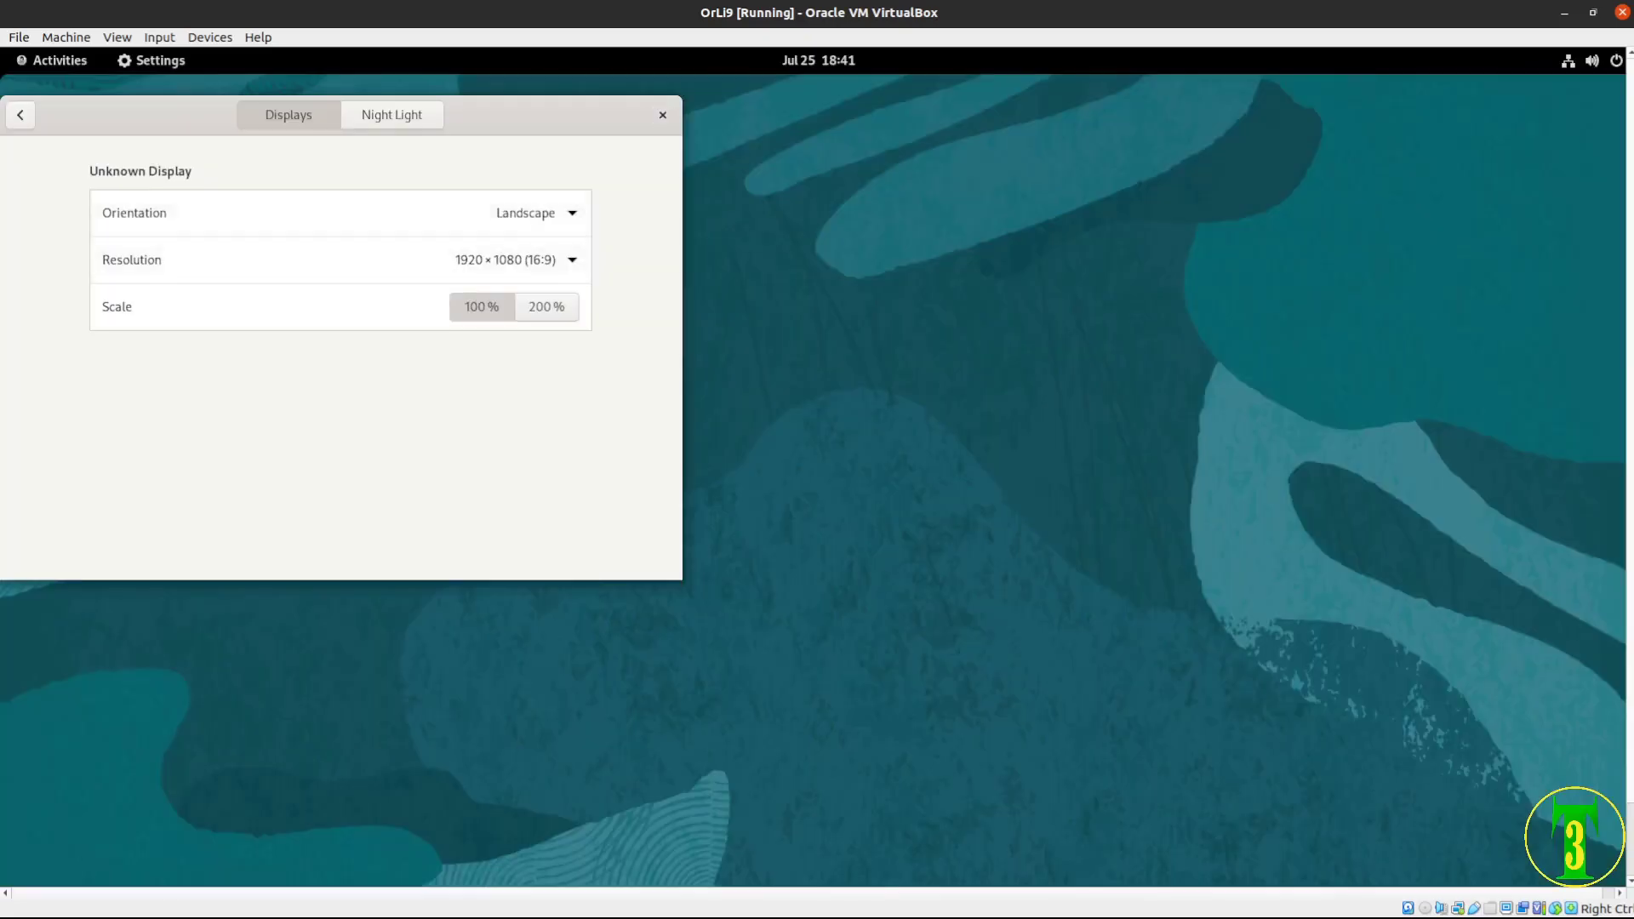
click(663, 115)
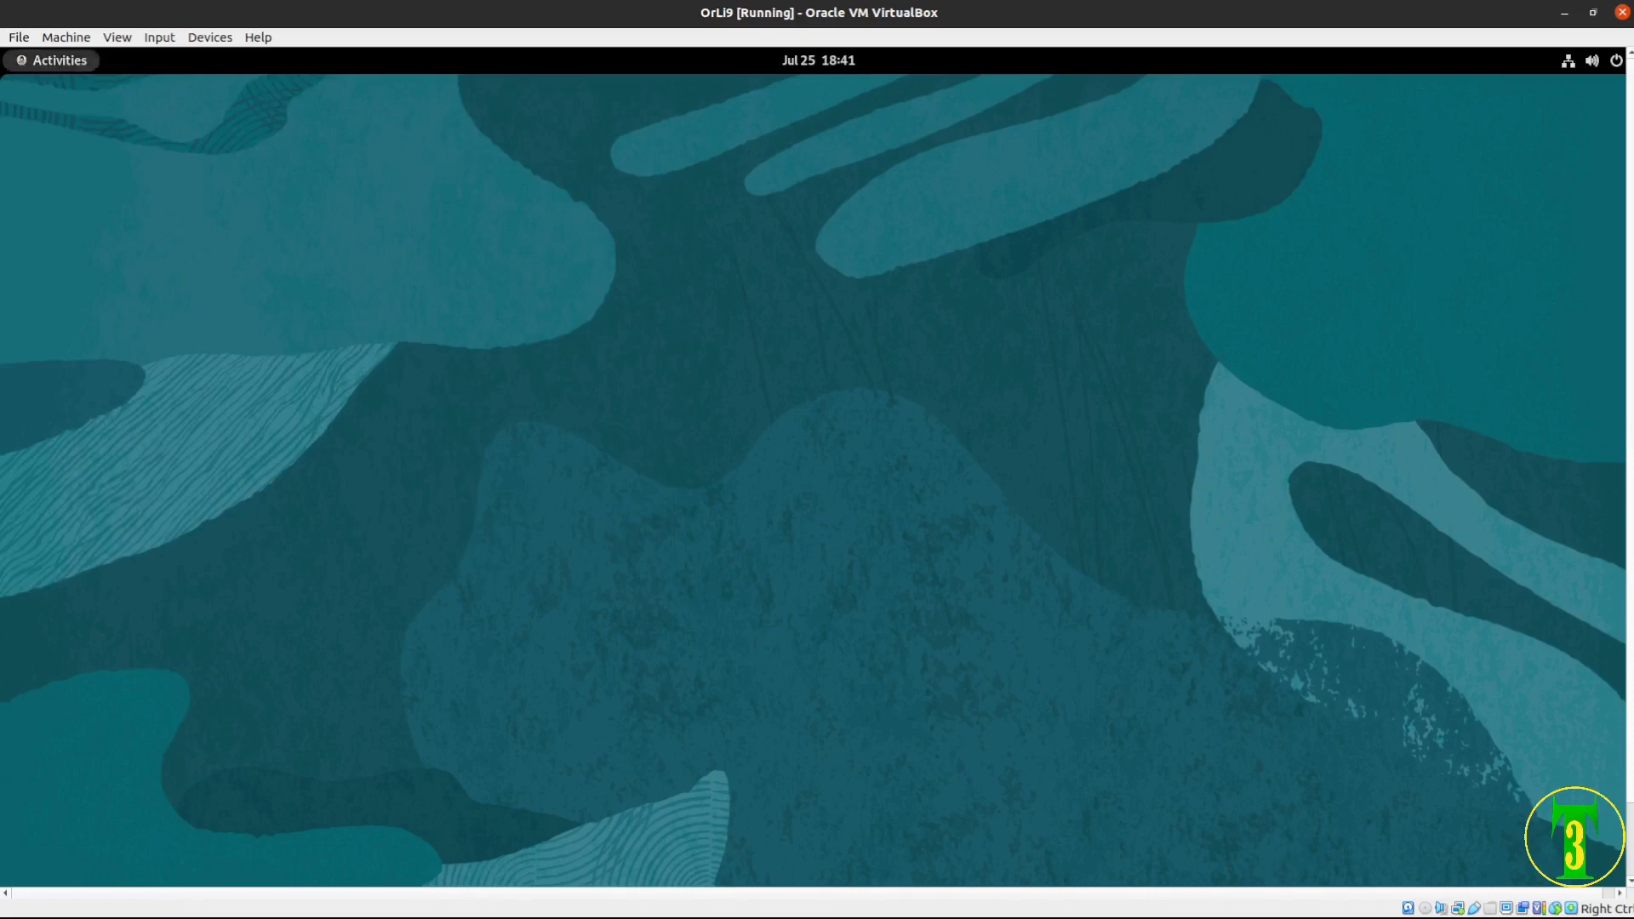
Show all installed applications and look inside the Utilities folder
click(52, 59)
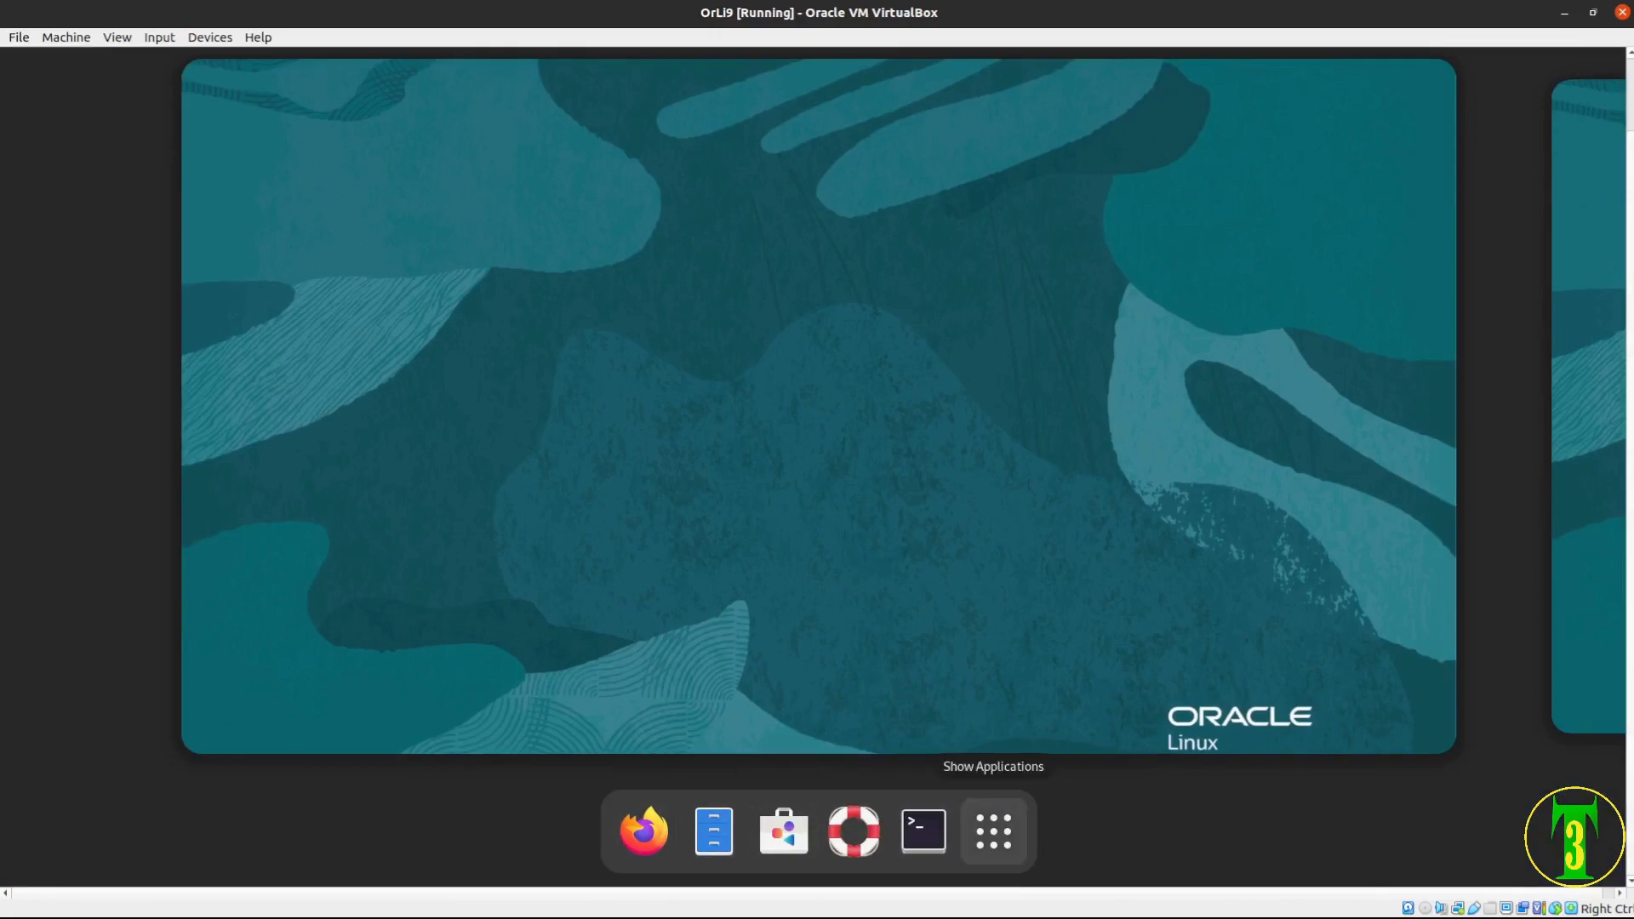
click(993, 831)
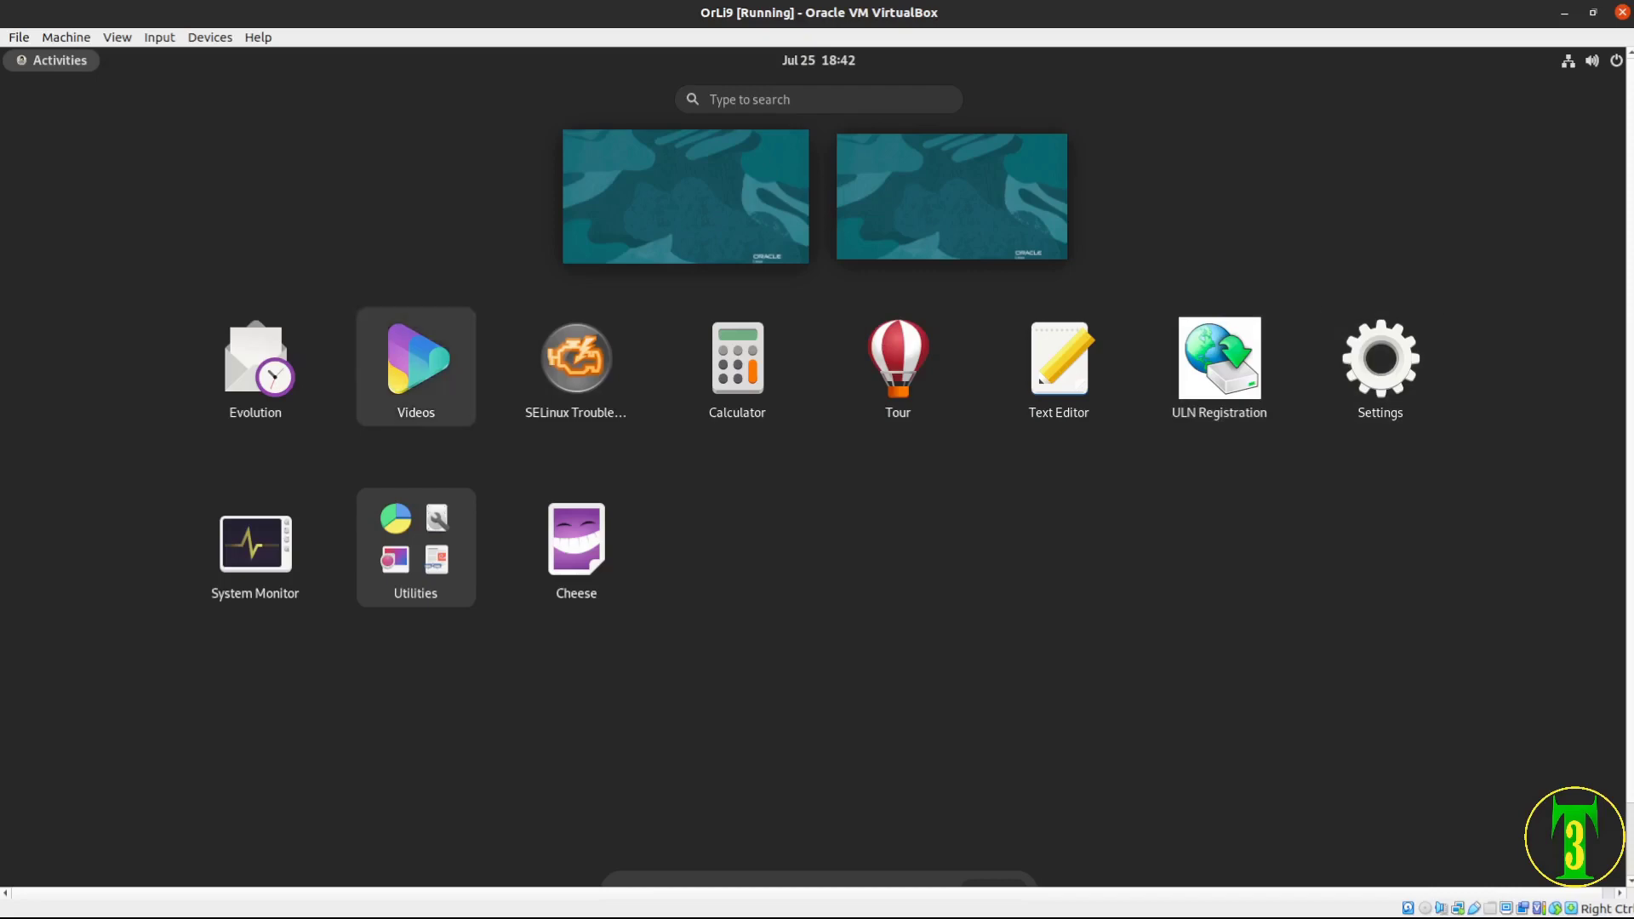
click(415, 547)
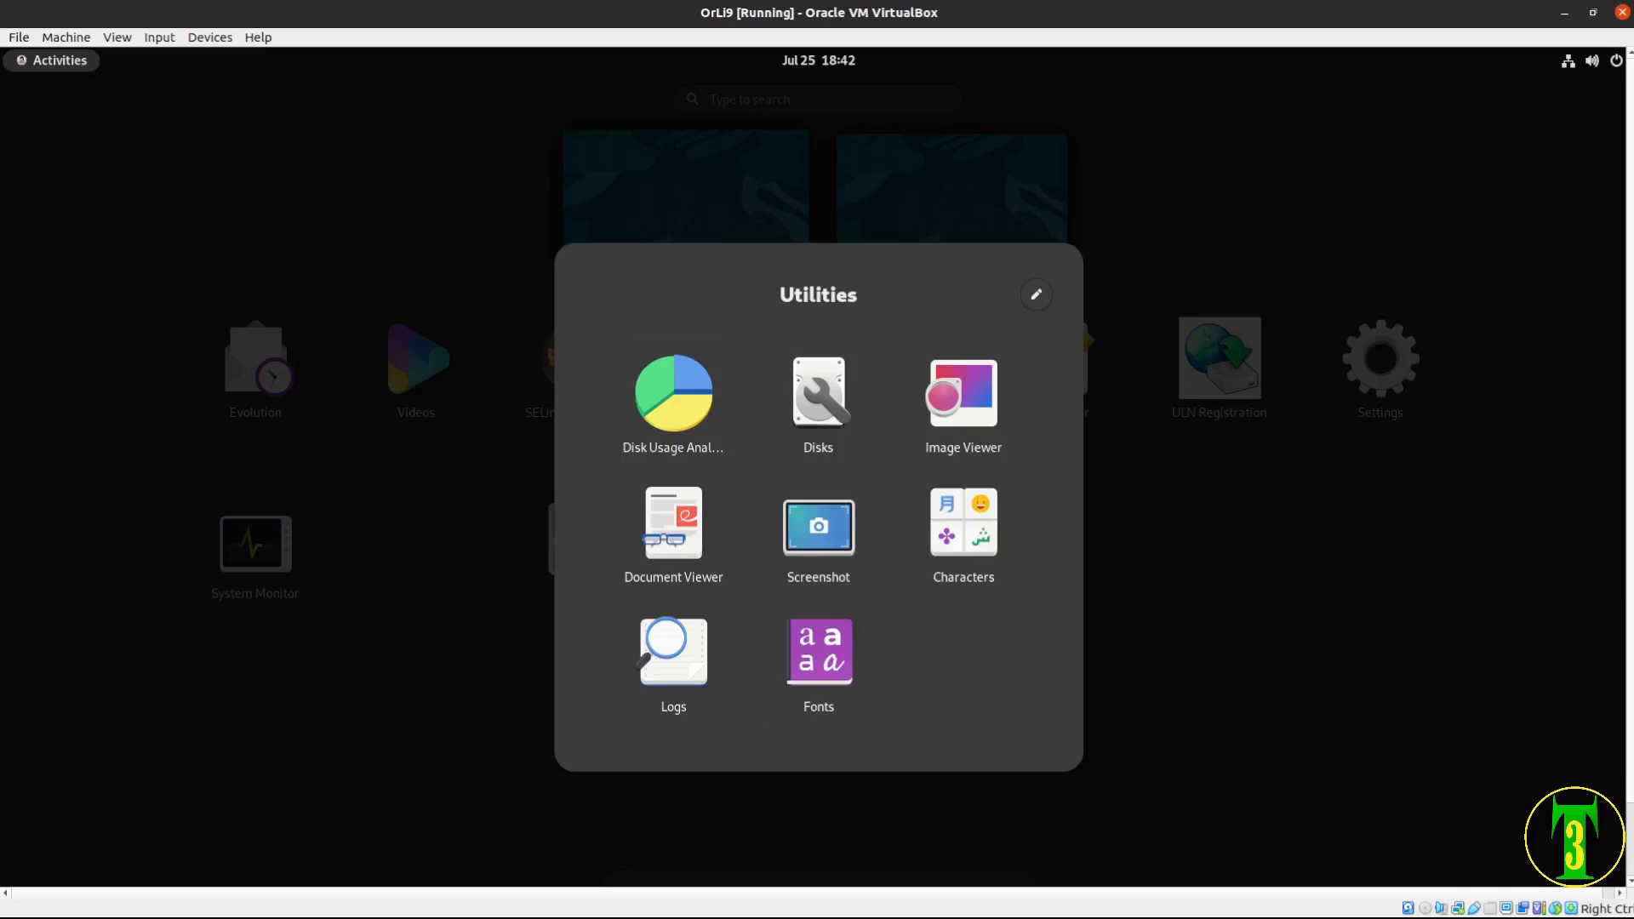
key(Escape)
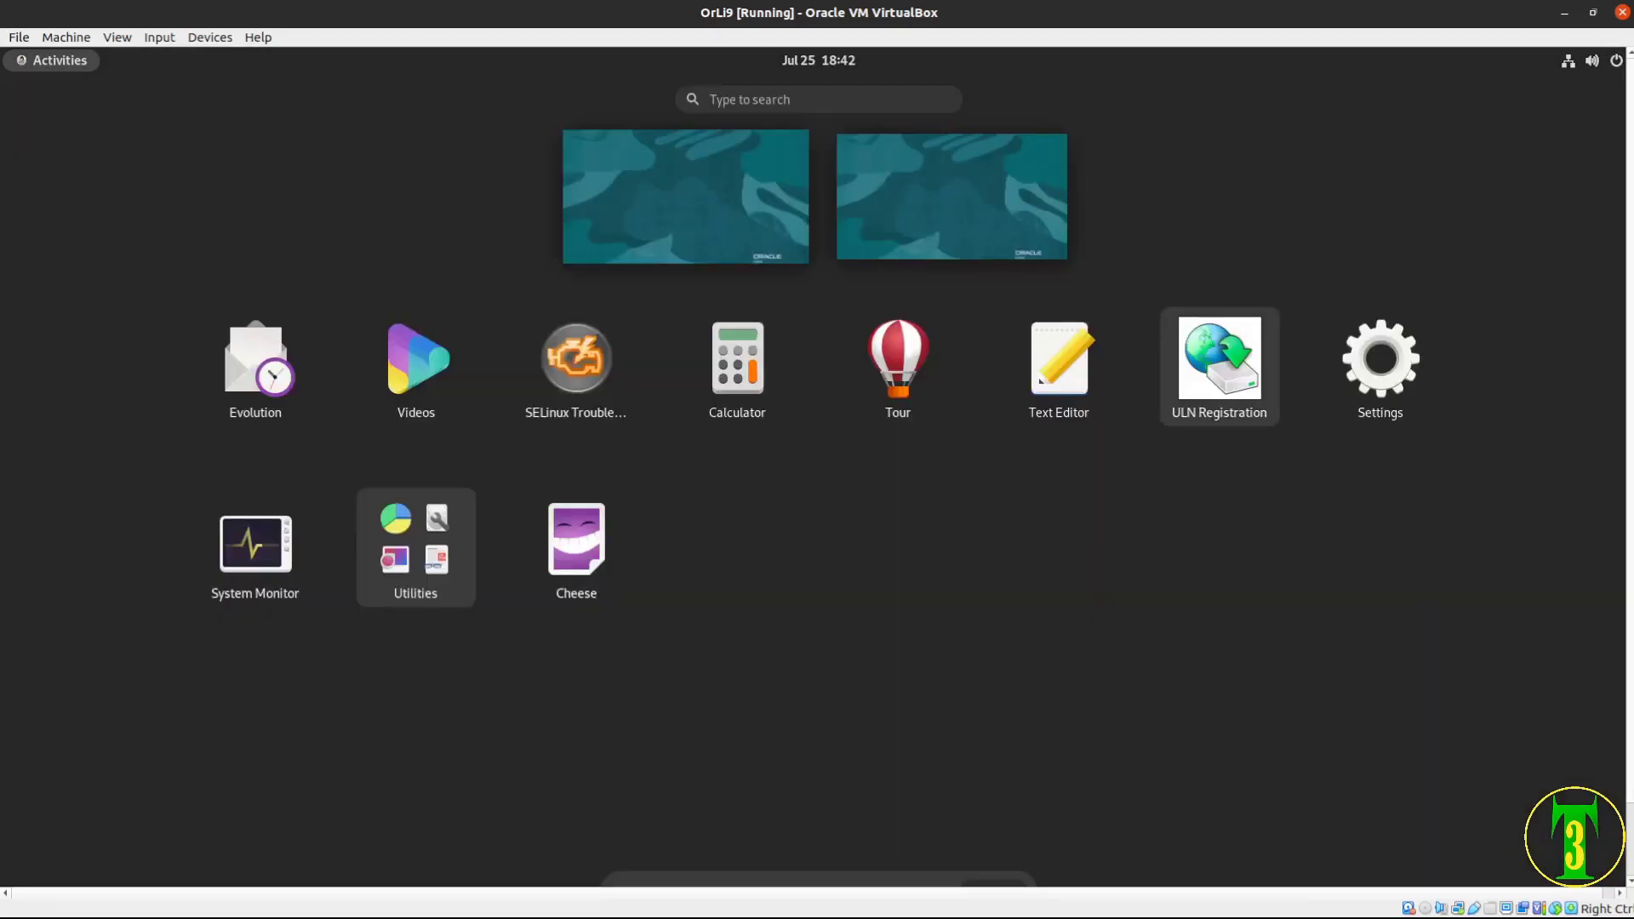
Power off the OrLi9 guest from its system menu and quit VirtualBox Manager
click(1590, 61)
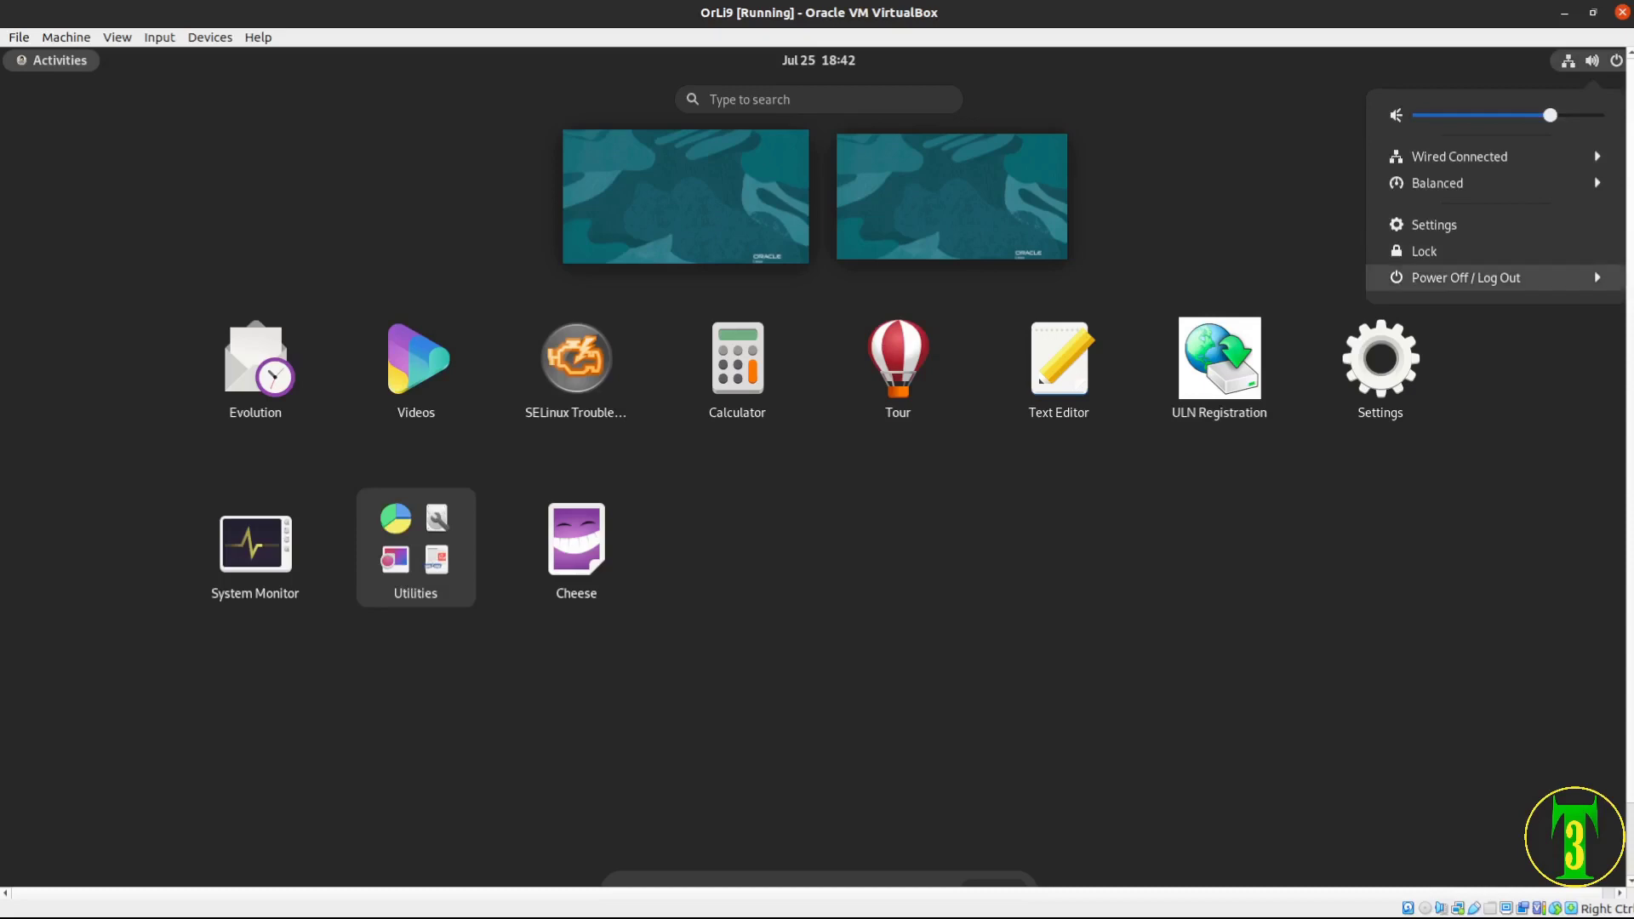
click(1464, 277)
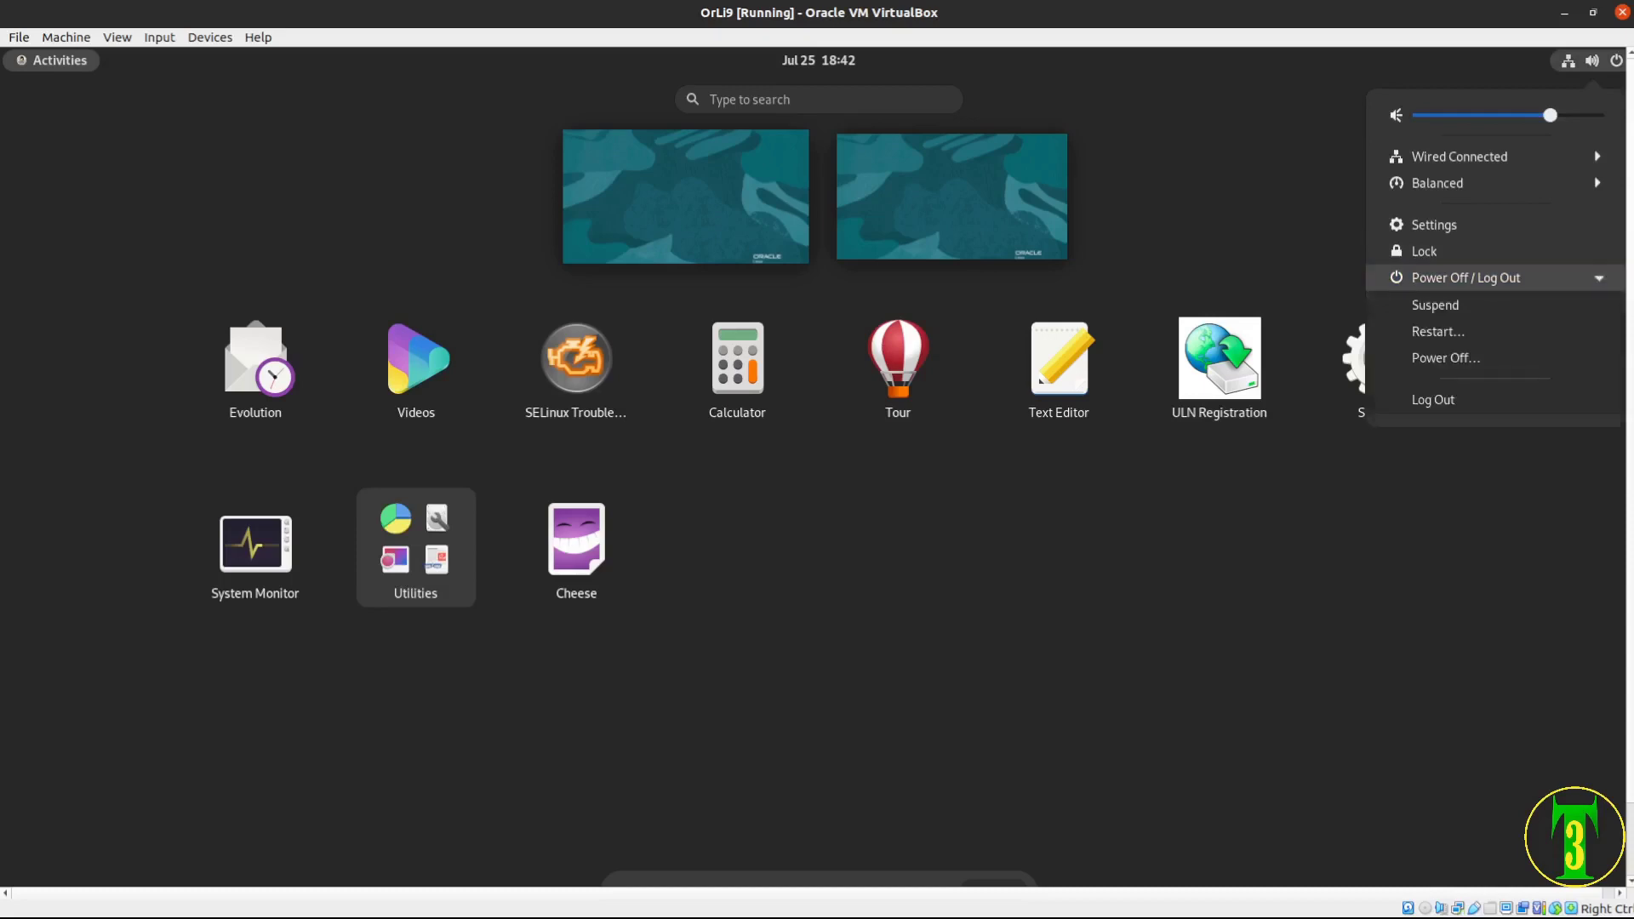
click(1446, 358)
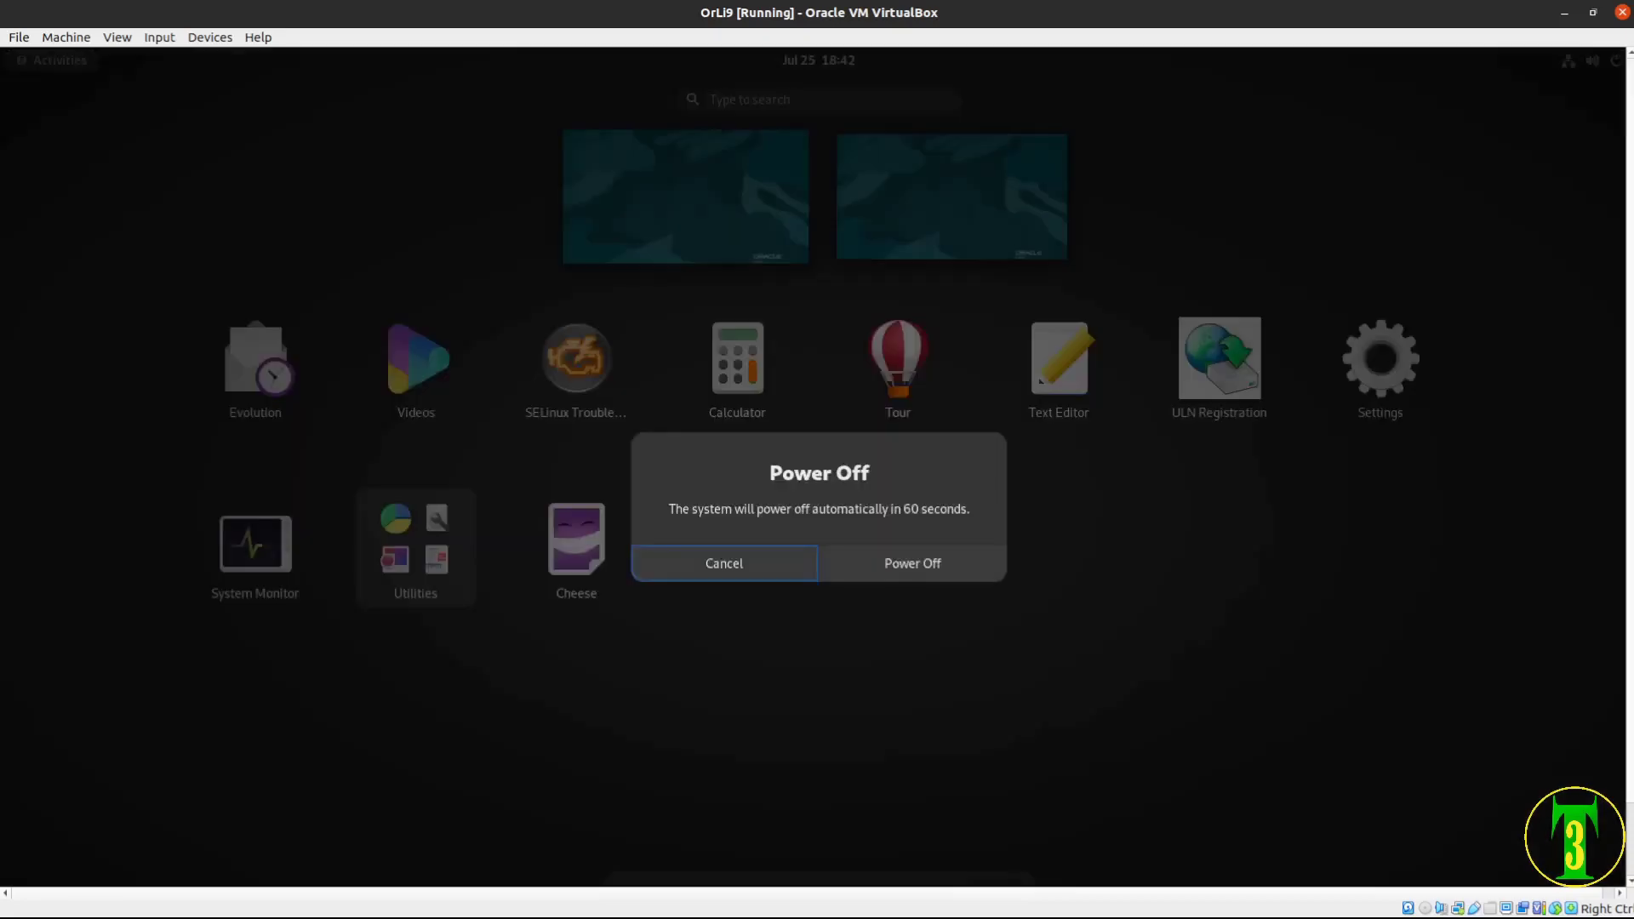
key(Tab)
key(Return)
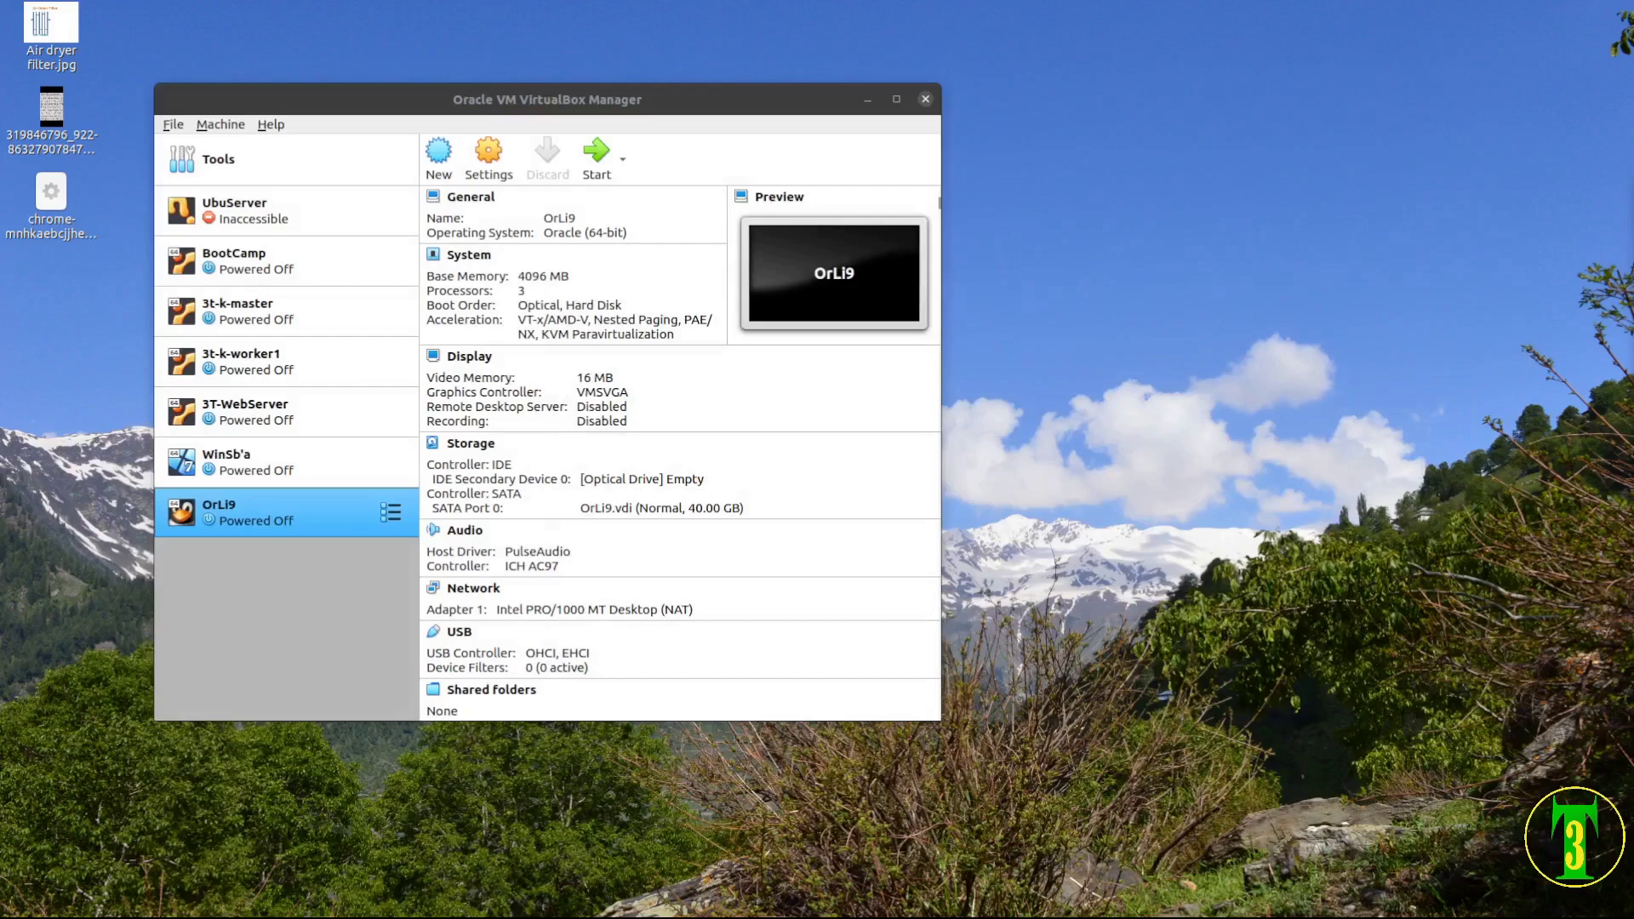
key(ctrl+q)
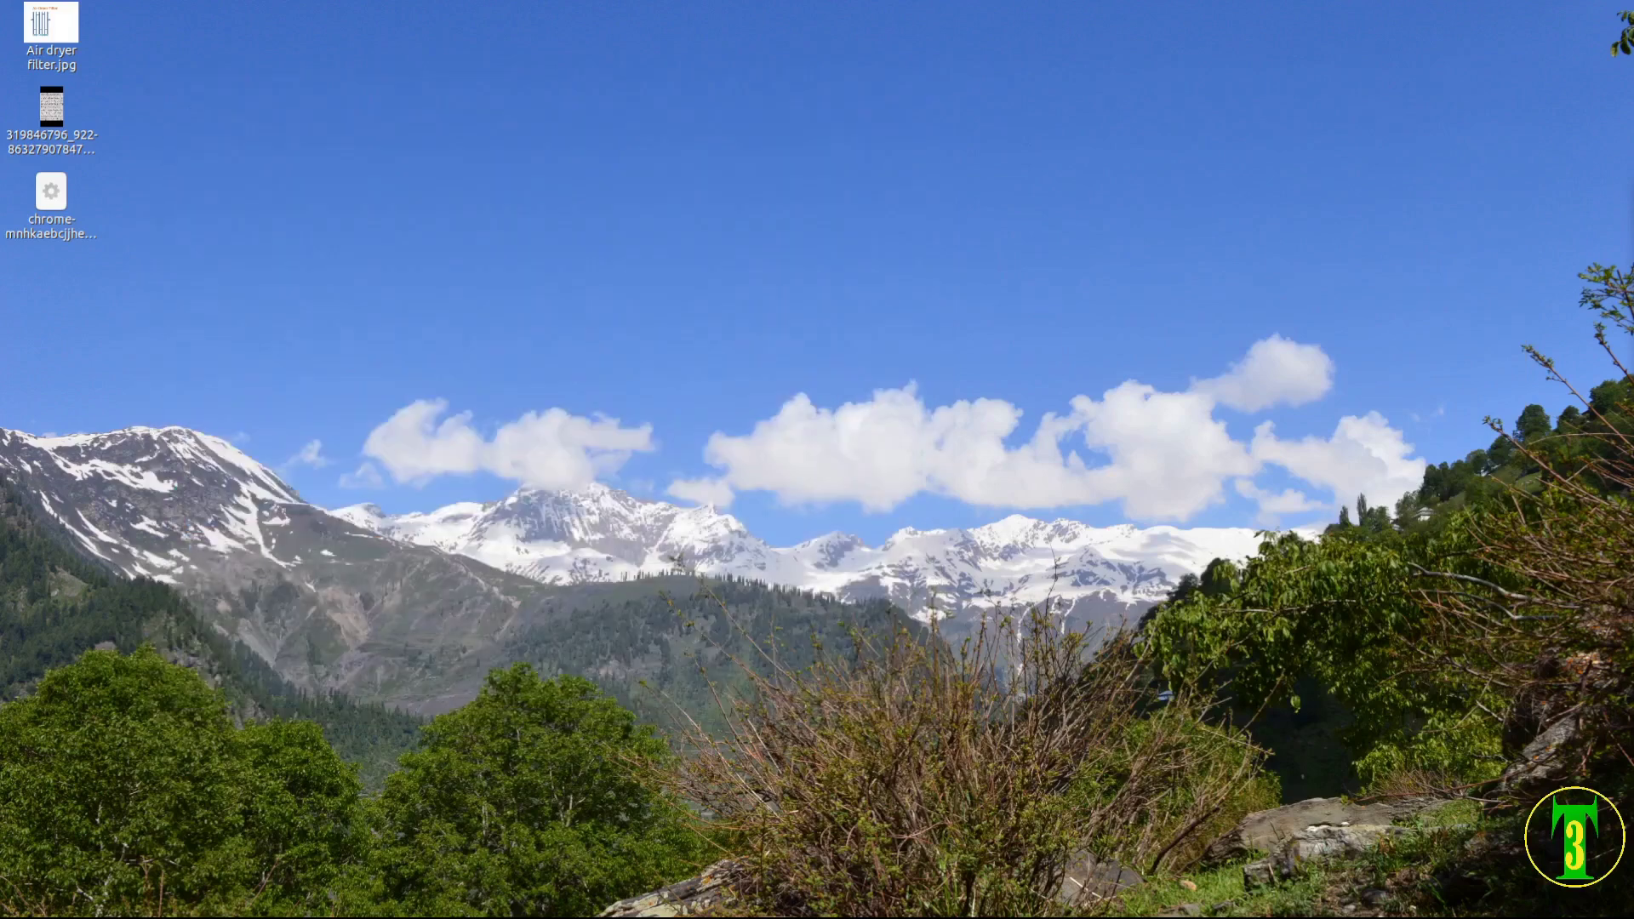